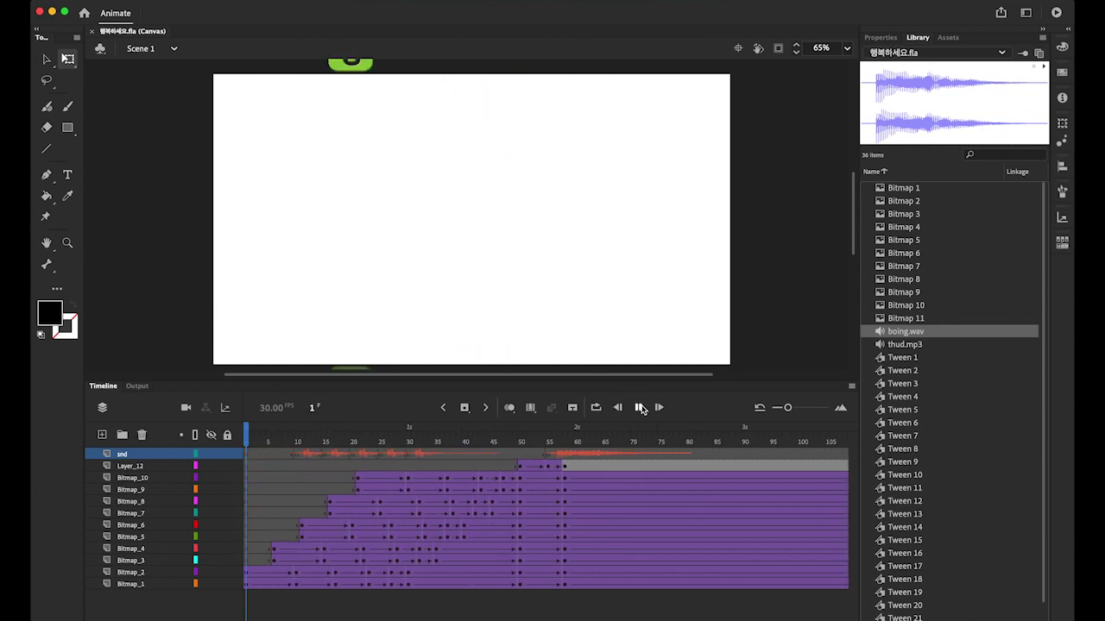
- Play the finished puppy and letter-tile animation through to its last frame
click(639, 408)
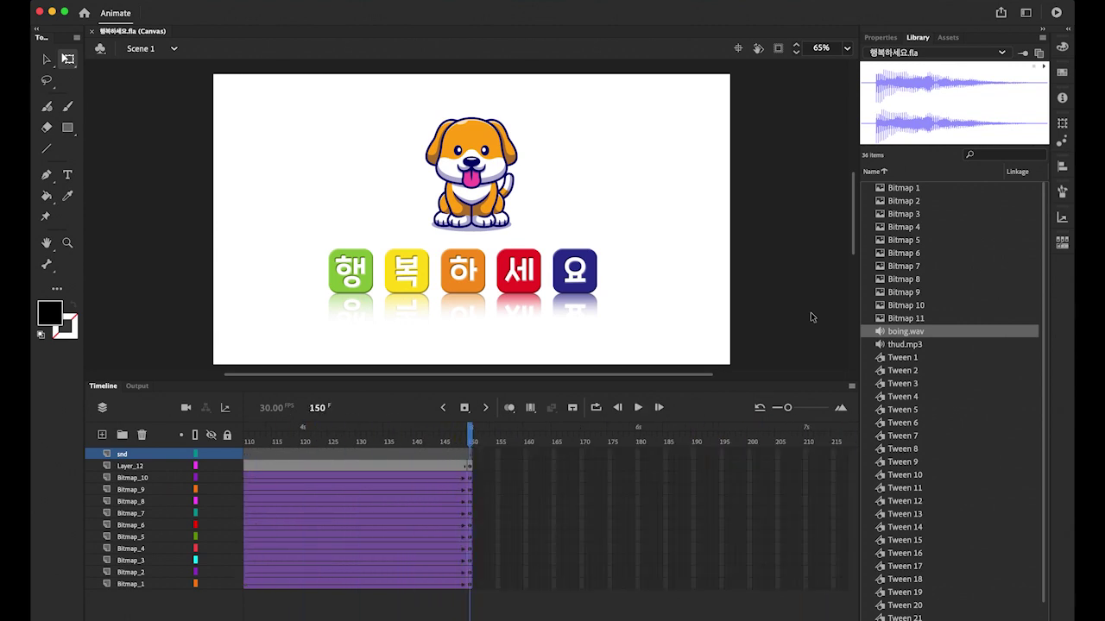
mouse_move(395, 613)
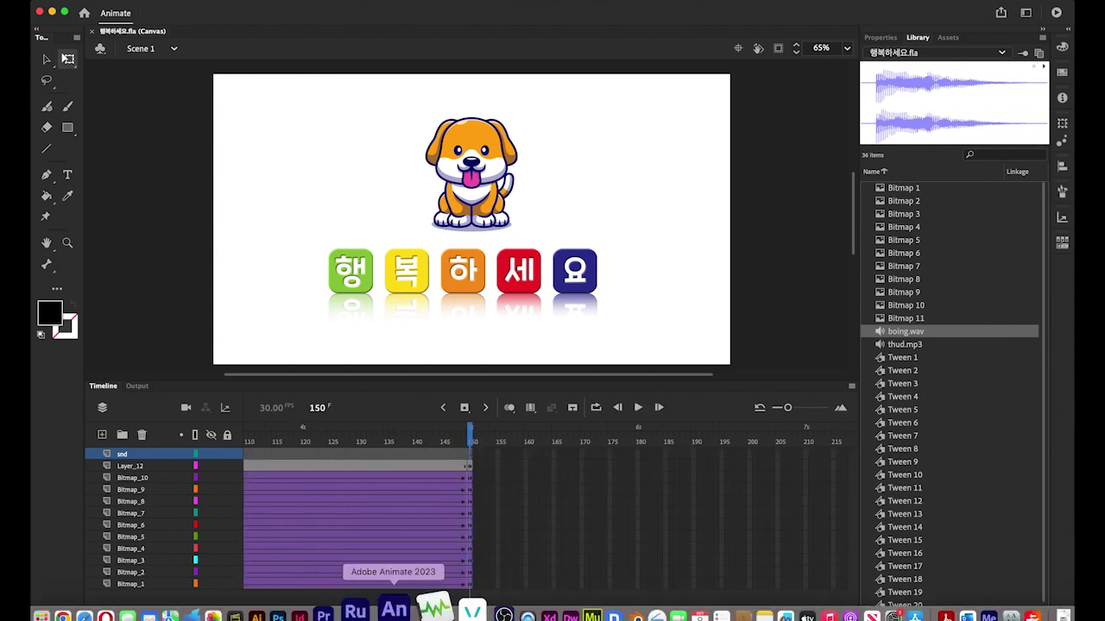
click(487, 610)
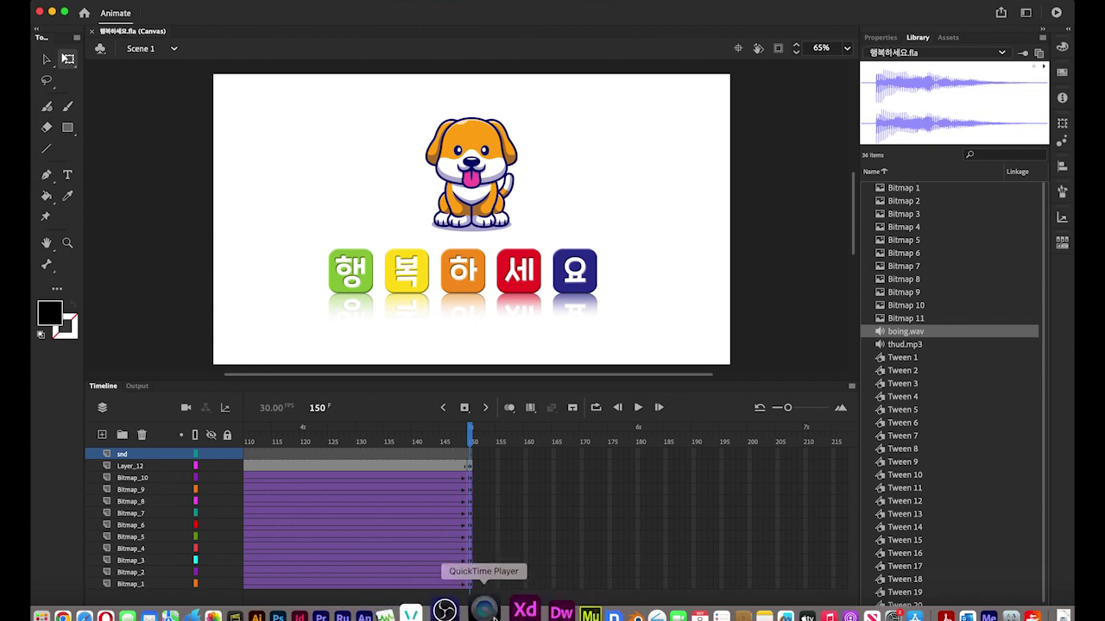
click(751, 490)
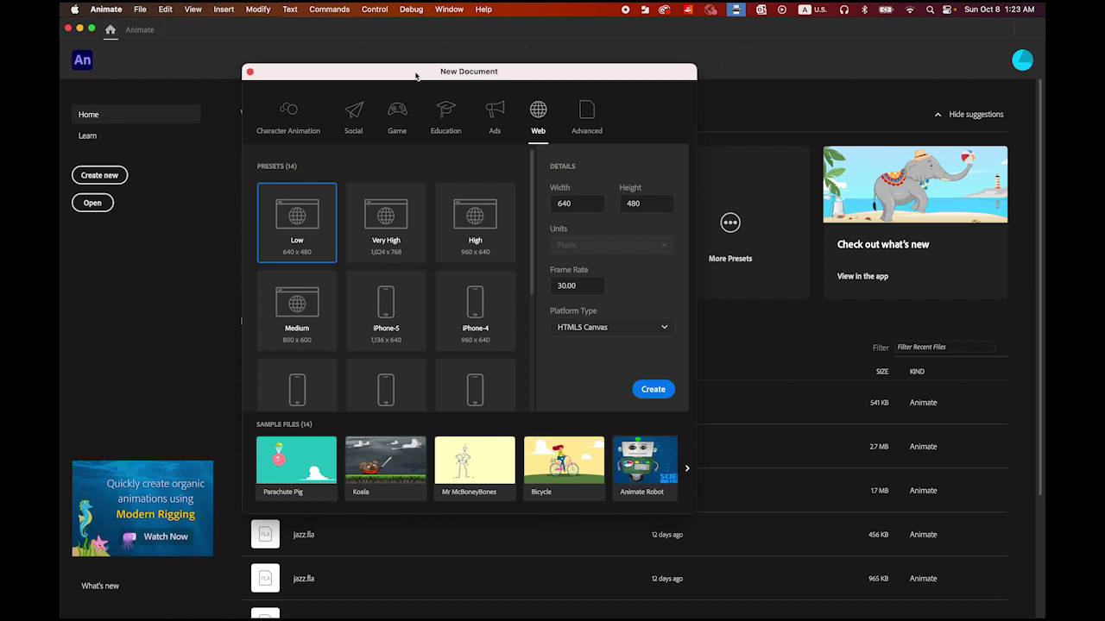
- Create an HTML5 Canvas document of 1280 × 720 pixels with a frame rate of 30
click(585, 200)
text(1)
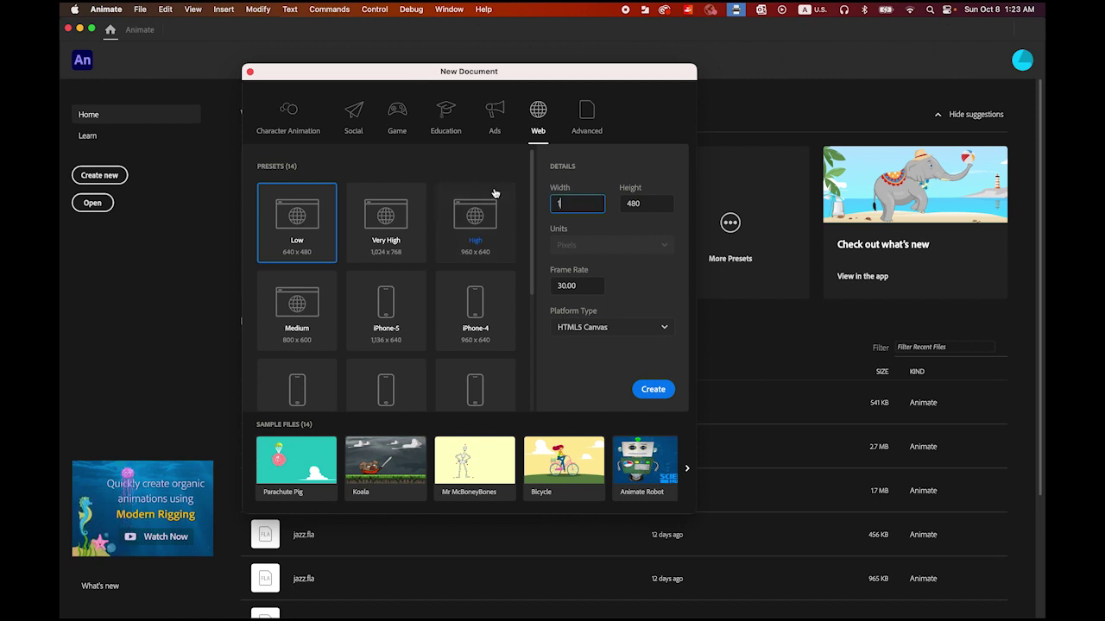
text(280)
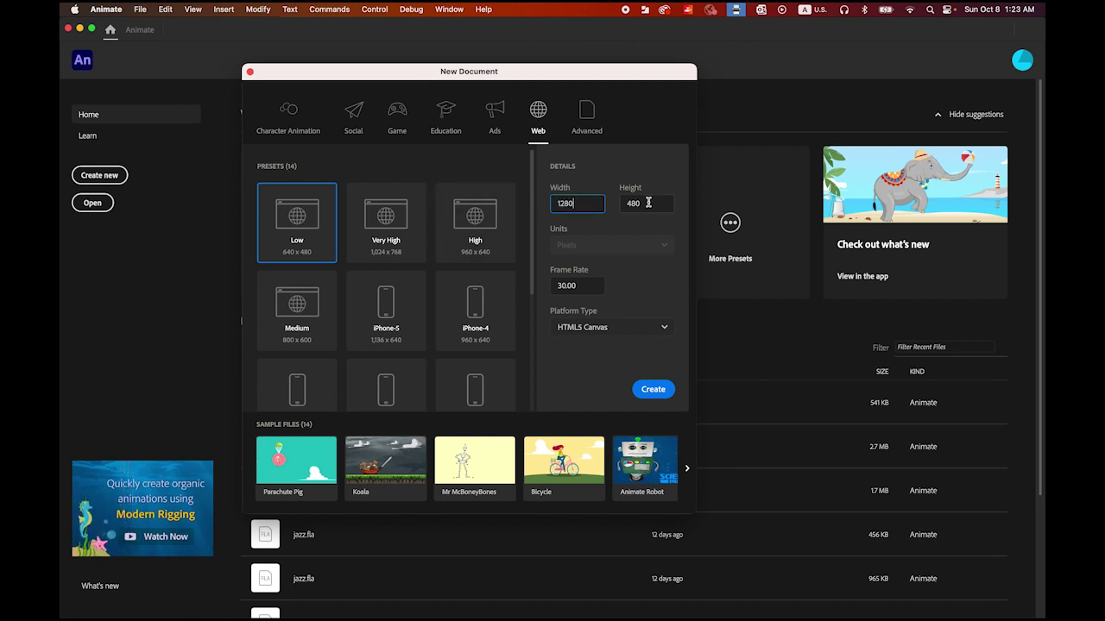
key(Tab)
text(720)
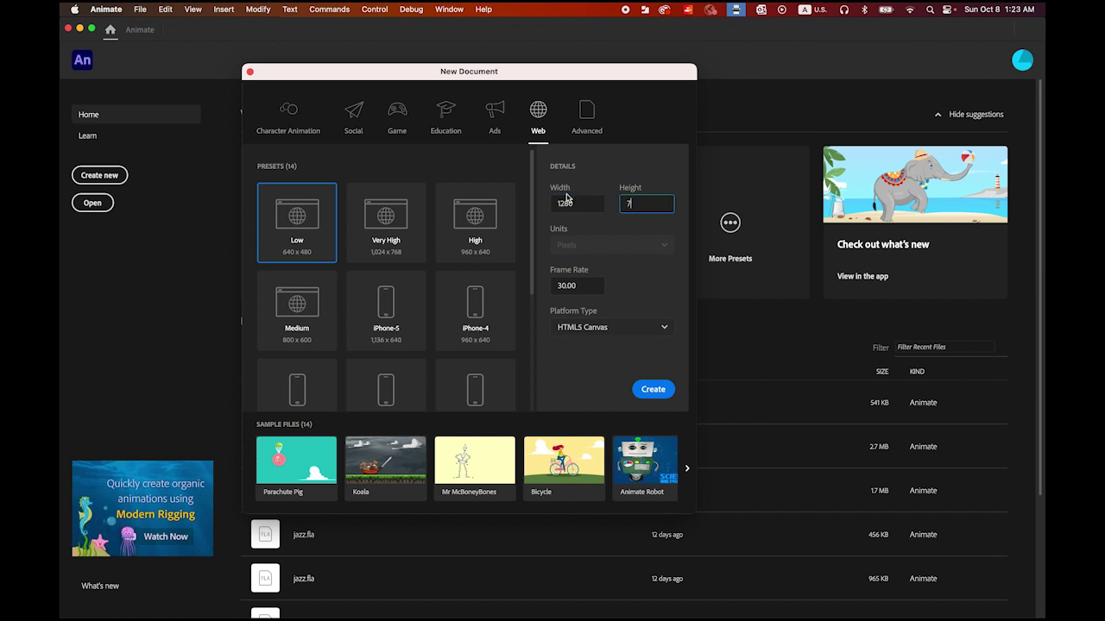
click(597, 288)
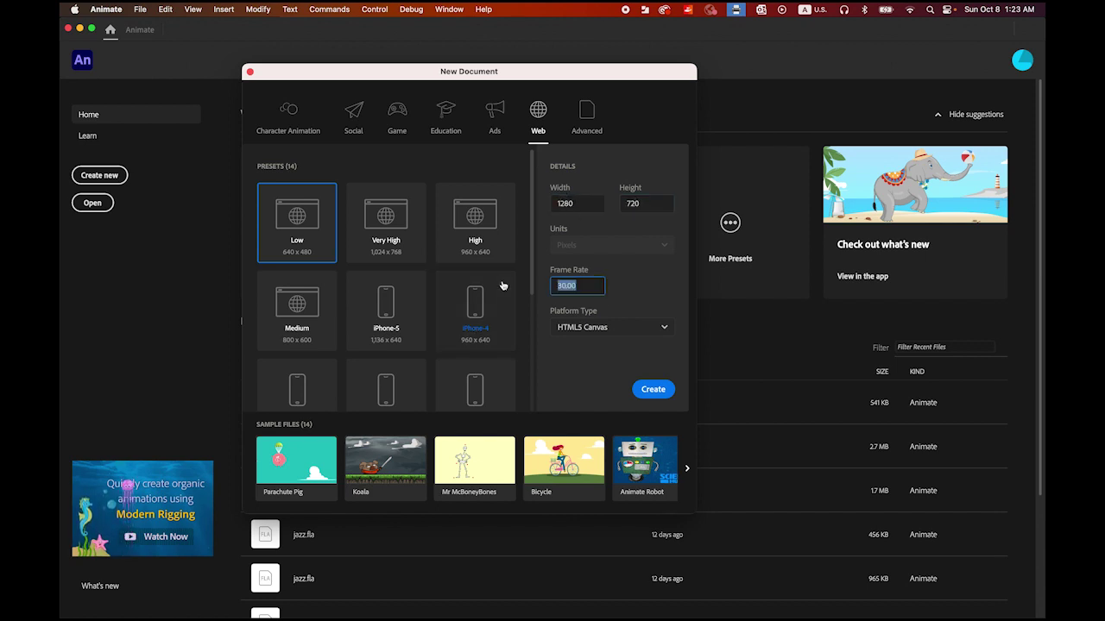
click(654, 390)
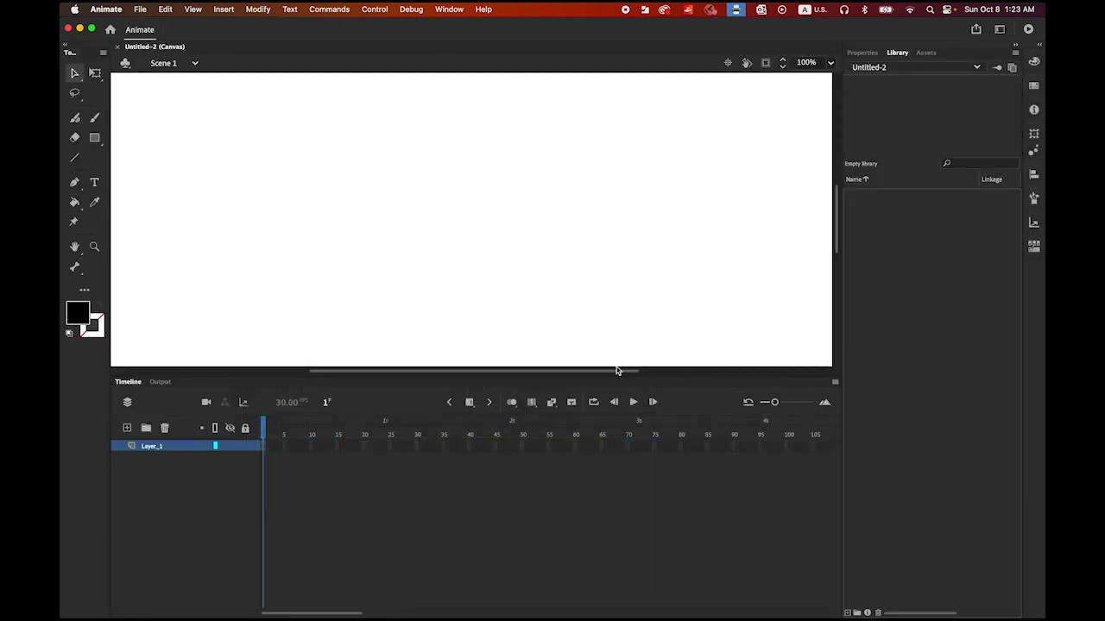
double_click(73, 249)
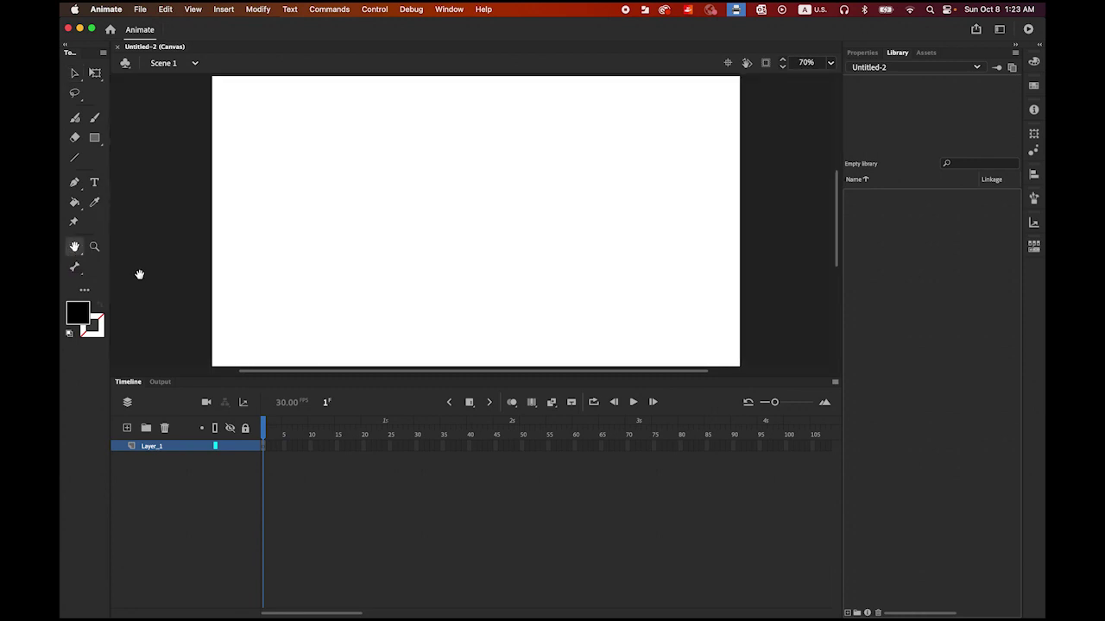
- Switch to Photoshop and copy the entire content of the green tile layer 행
mouse_move(529, 609)
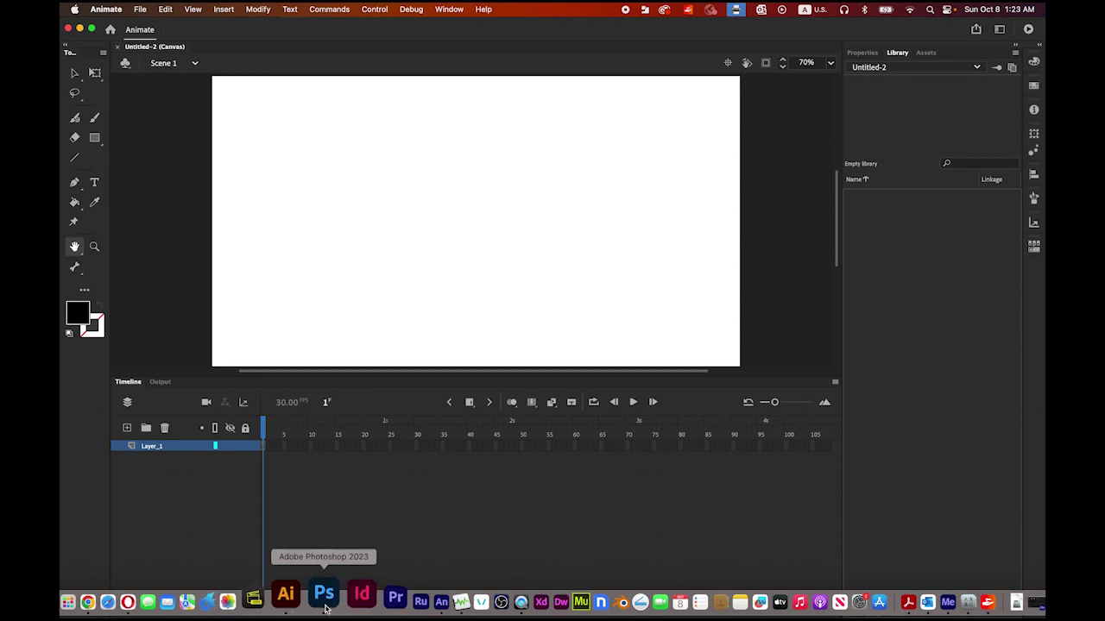
click(326, 600)
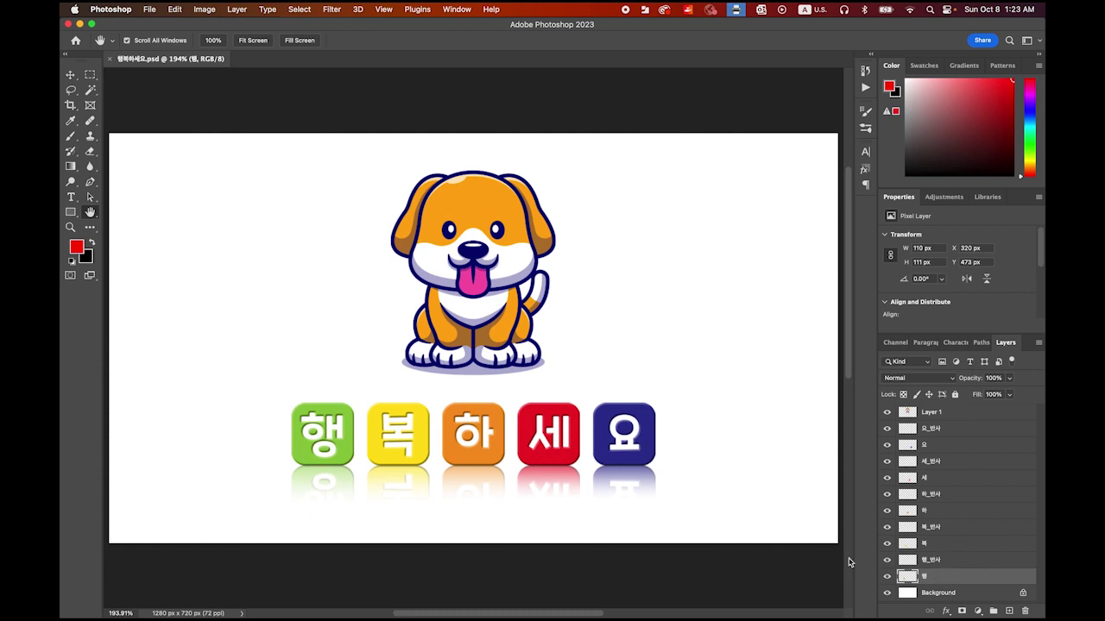
click(887, 576)
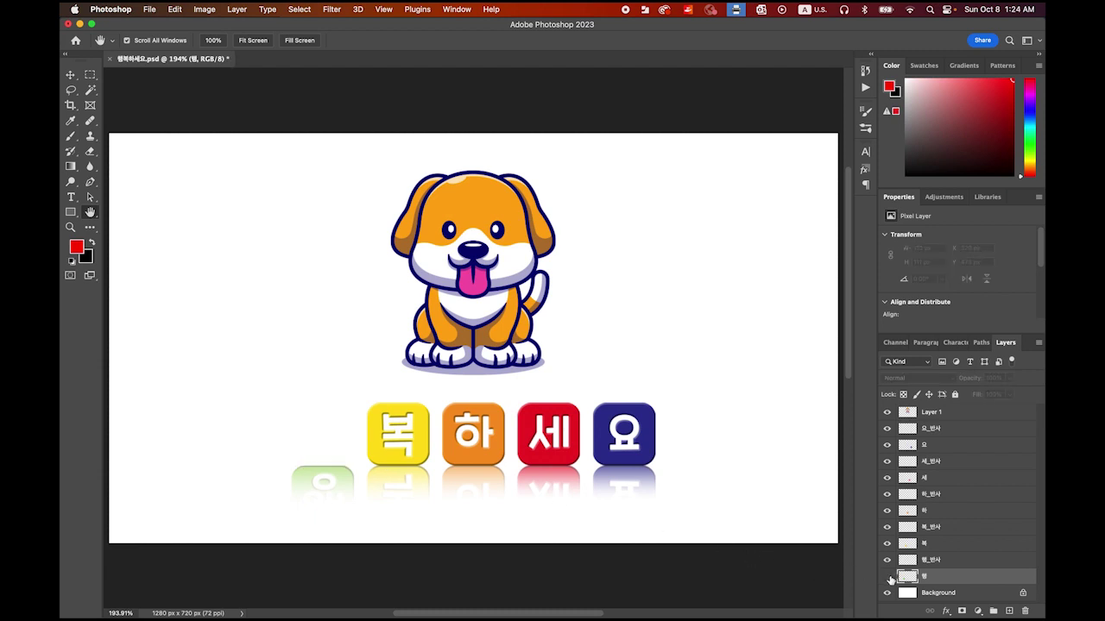
click(888, 576)
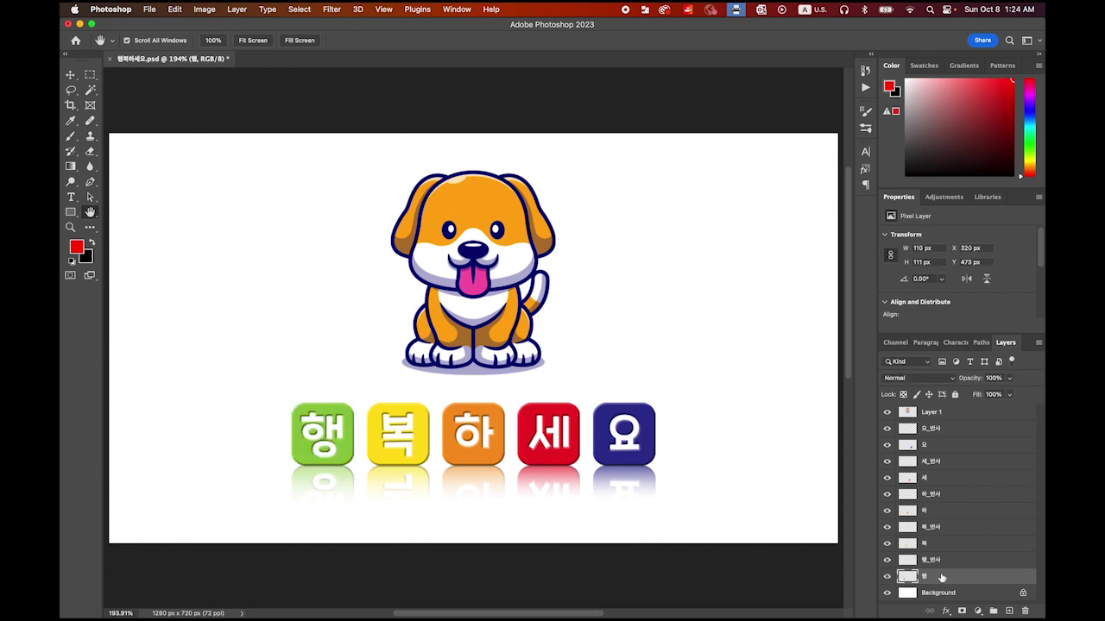
click(309, 9)
click(294, 23)
click(174, 8)
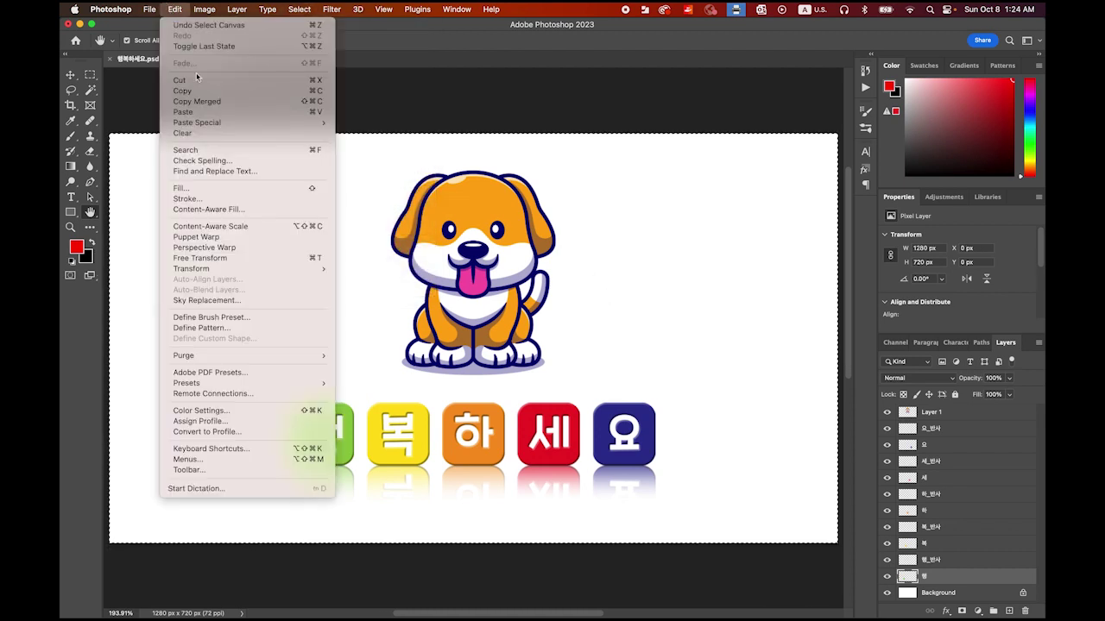
click(200, 91)
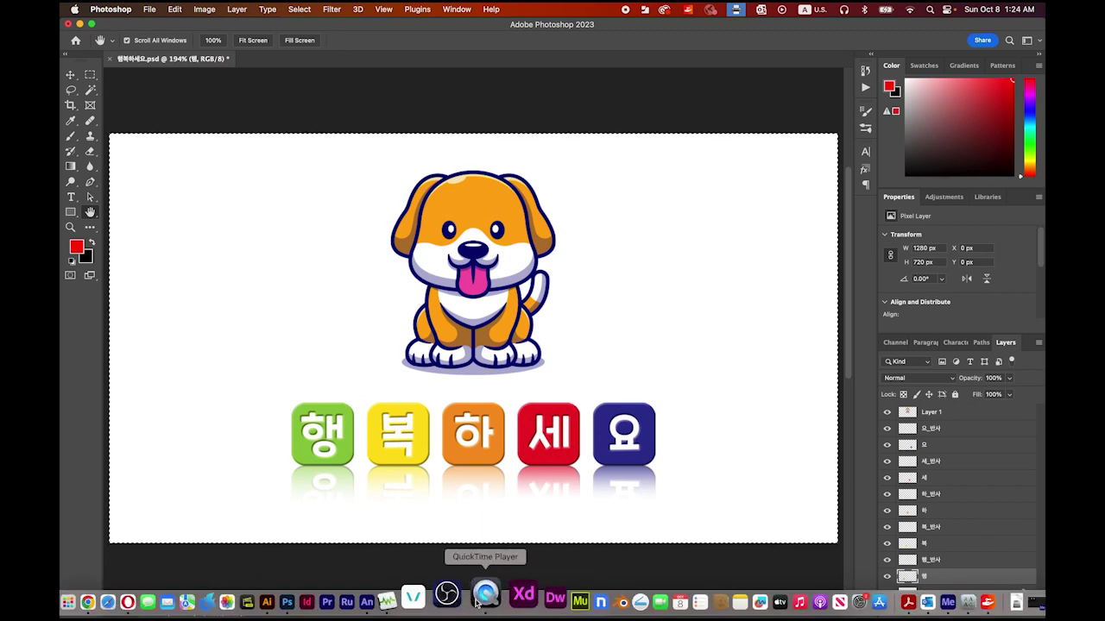
- Switch to Animate, paste the 행 tile onto the stage and move it to the lower-left area
click(402, 597)
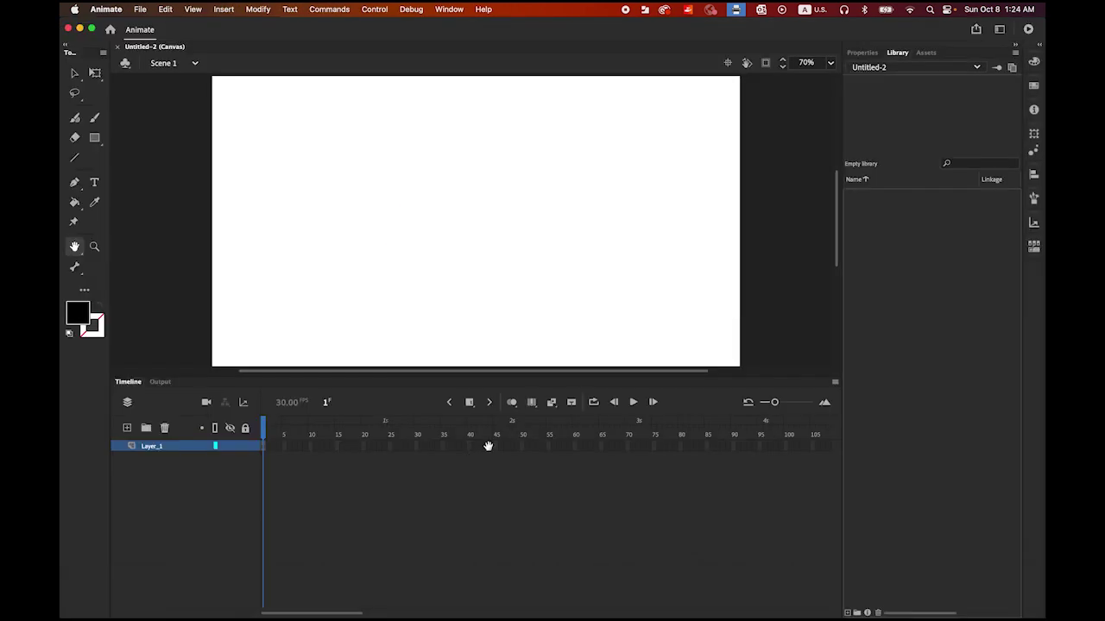
click(162, 9)
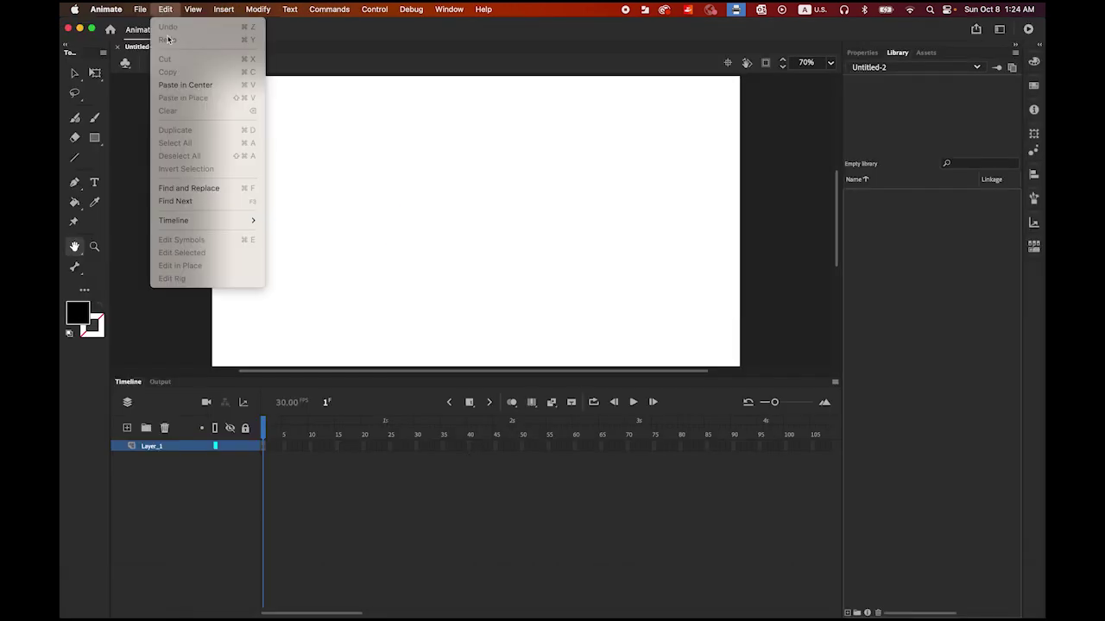
click(185, 85)
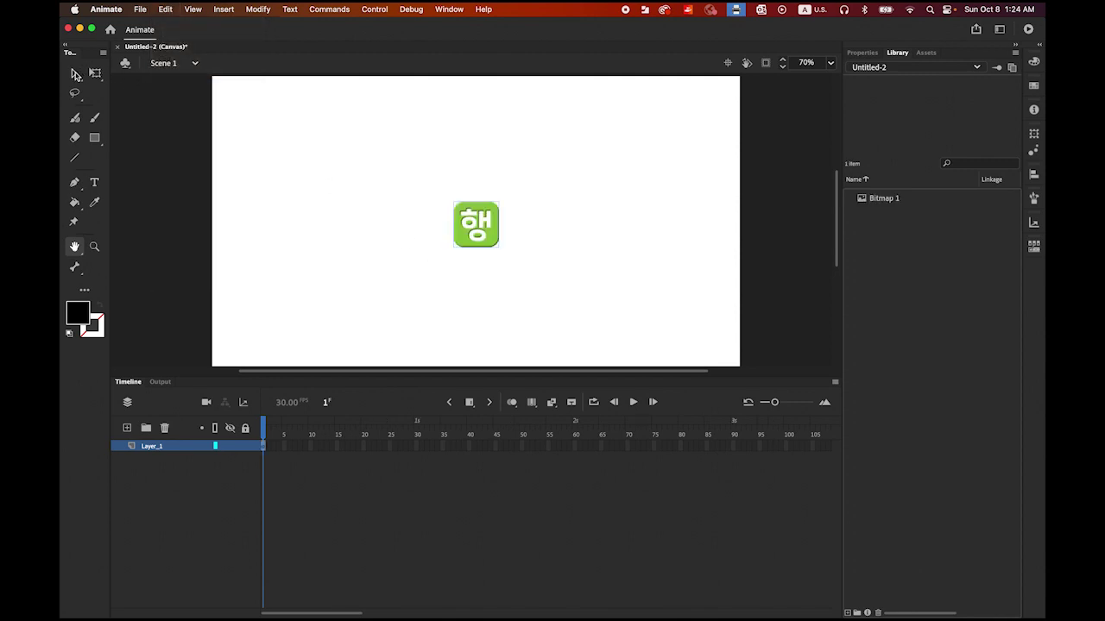
click(76, 75)
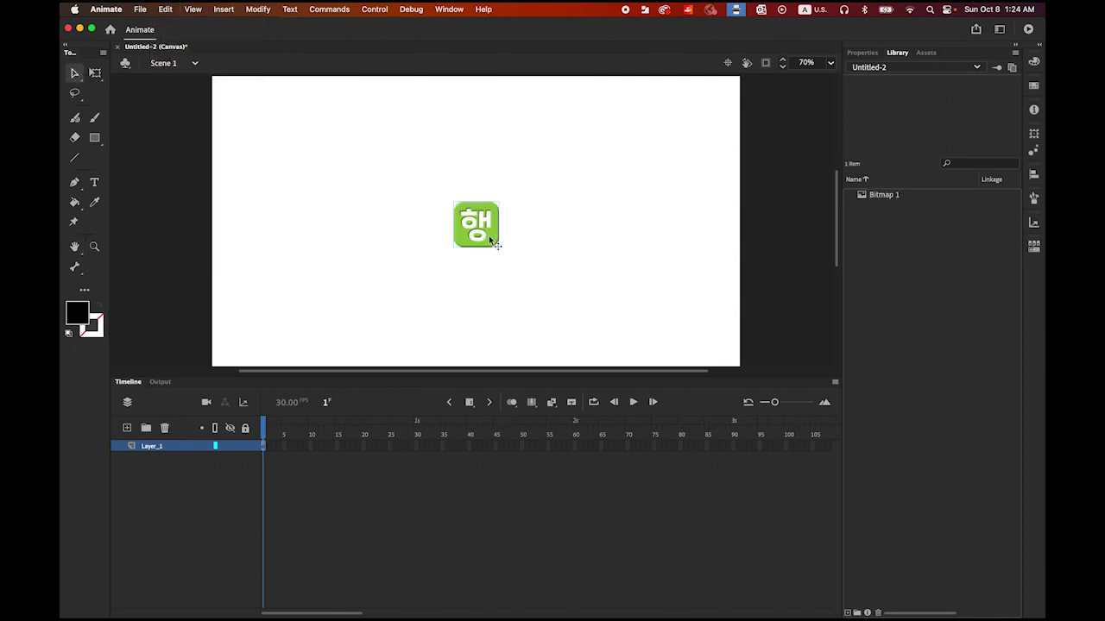
drag(489, 240, 359, 290)
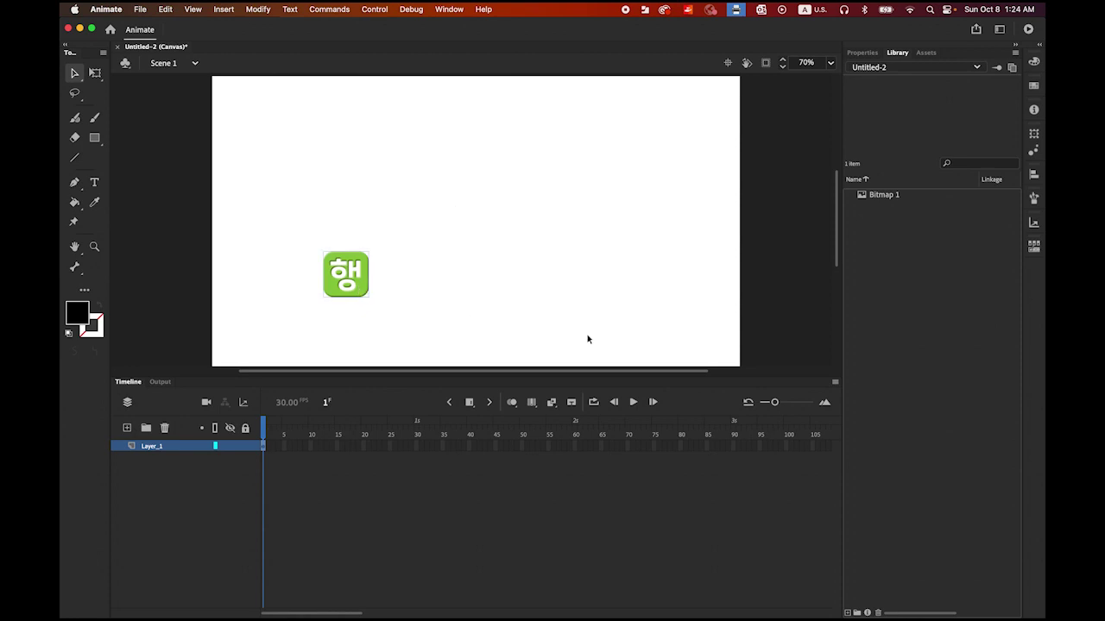
- Switch to Photoshop and copy the content of the reflection layer 행_반사
mouse_move(463, 604)
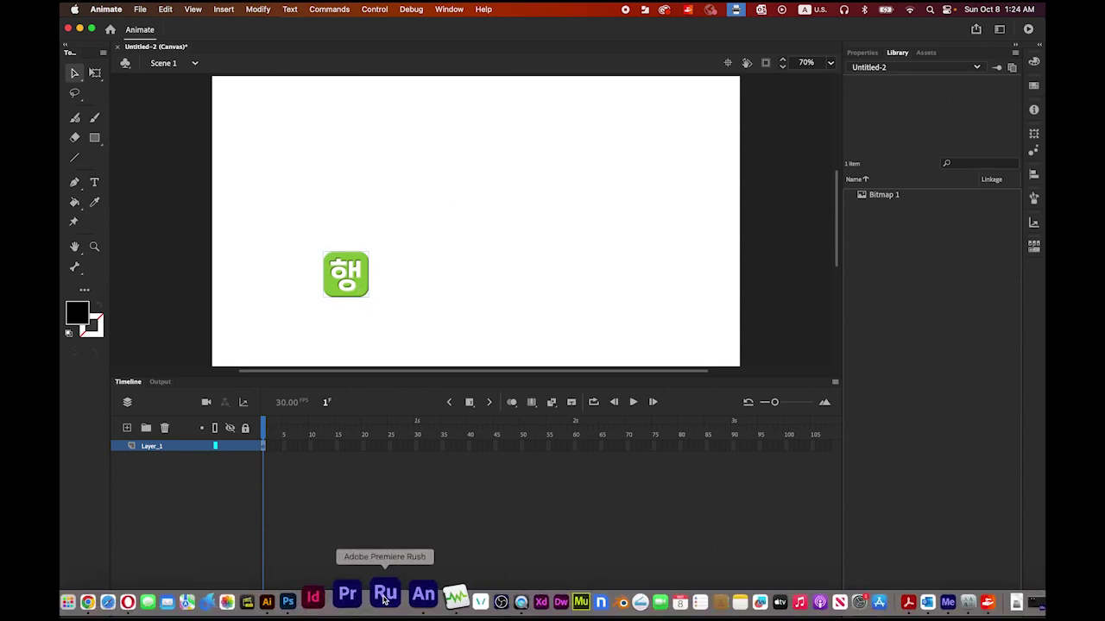
click(326, 598)
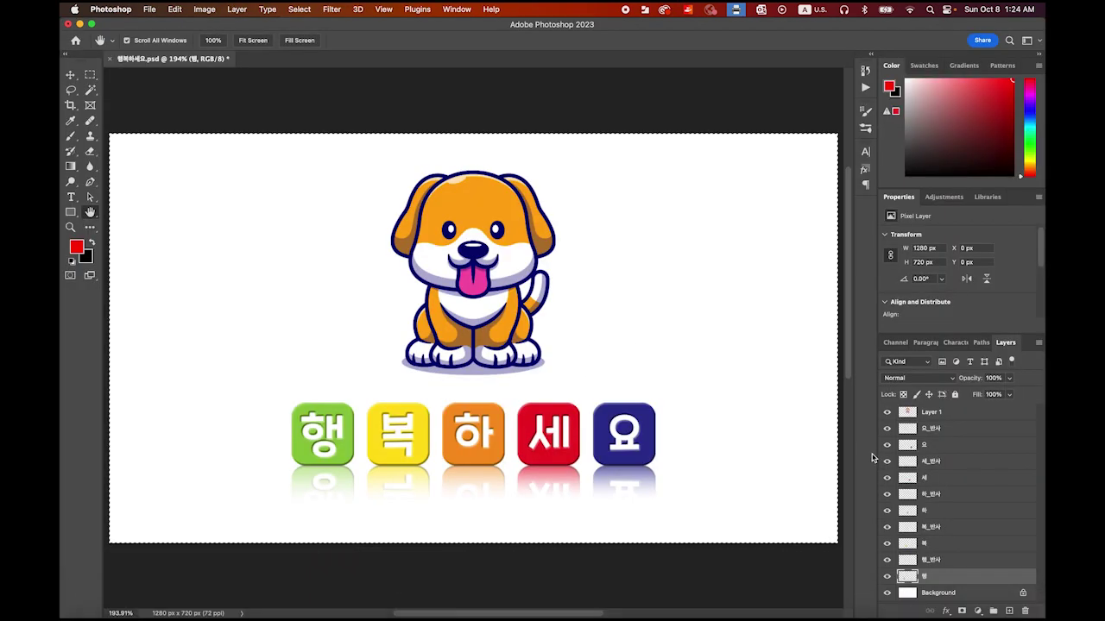
click(962, 560)
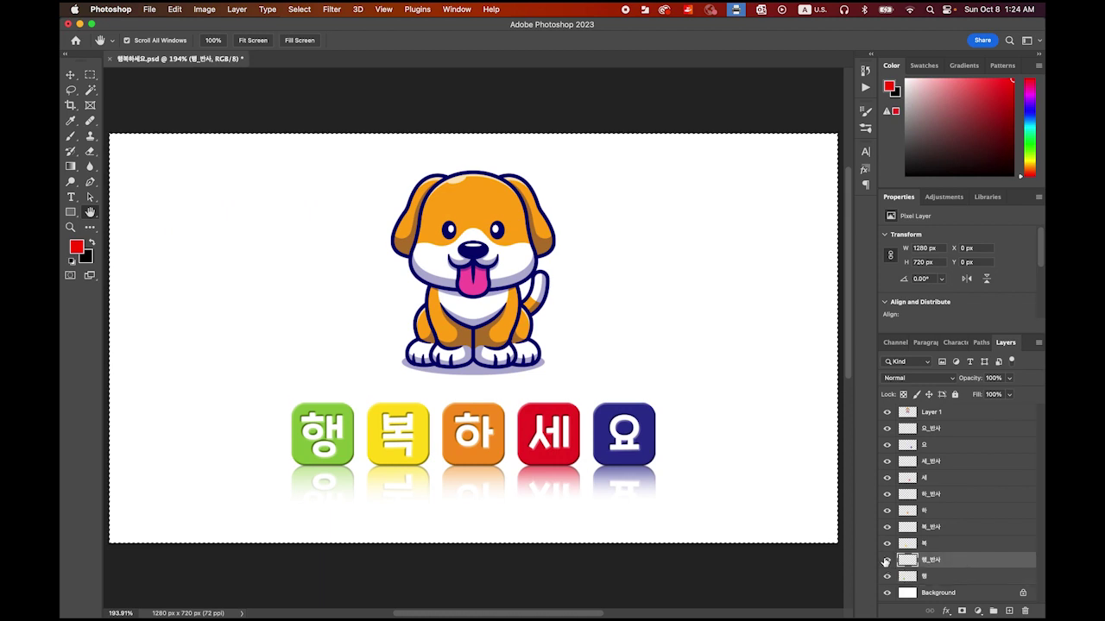
click(886, 561)
click(887, 560)
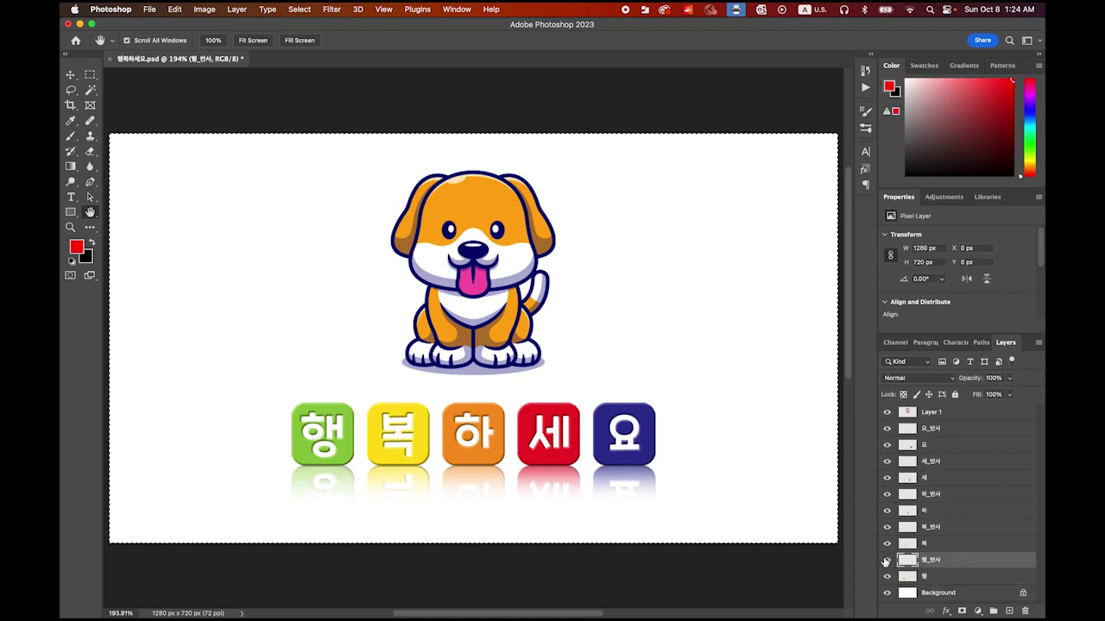
click(174, 9)
click(182, 92)
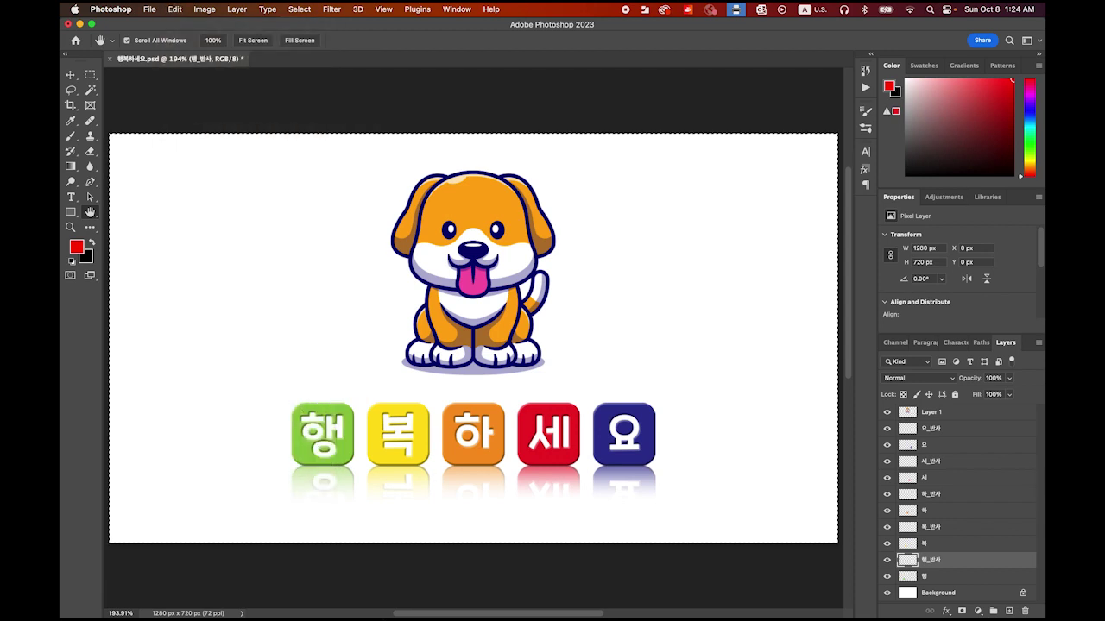
- Switch to Animate, paste the reflection and place it directly beneath the green 행 tile
click(405, 599)
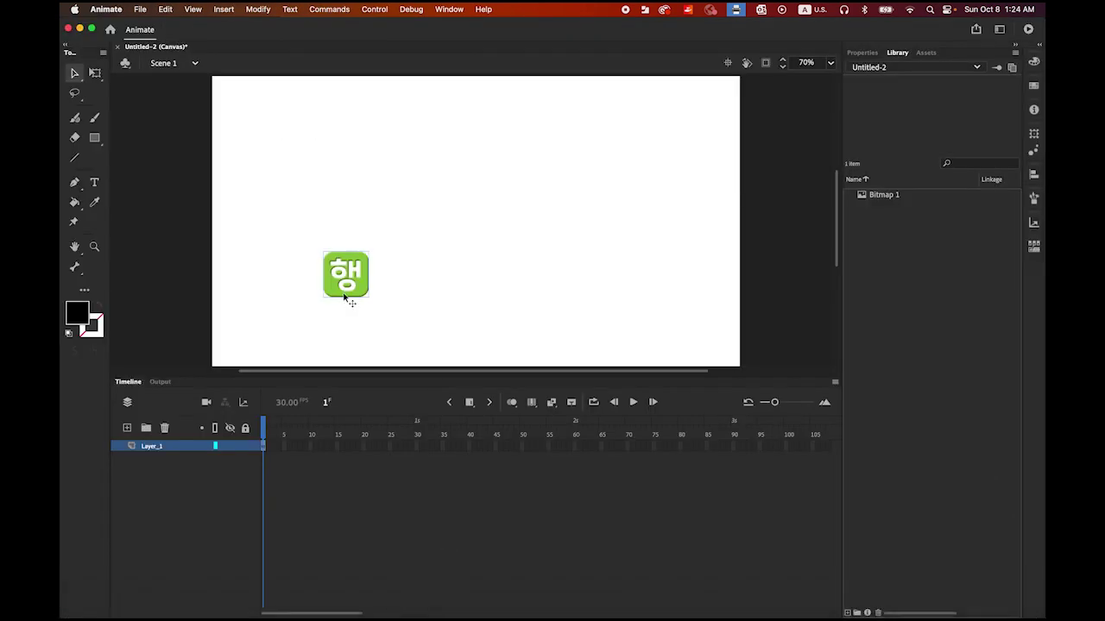
click(169, 9)
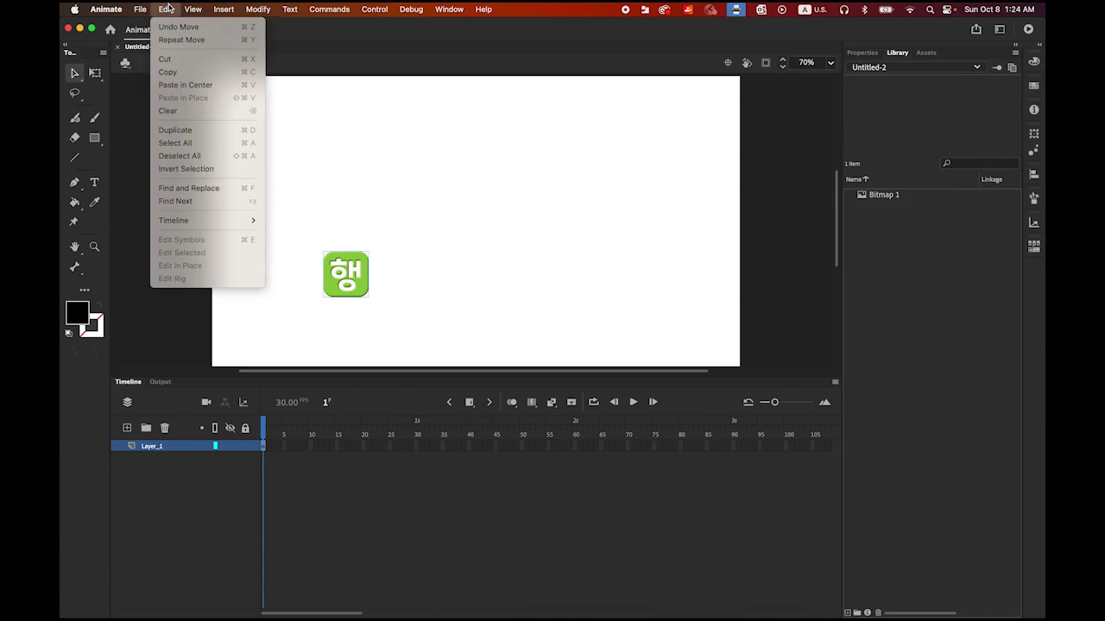
click(187, 86)
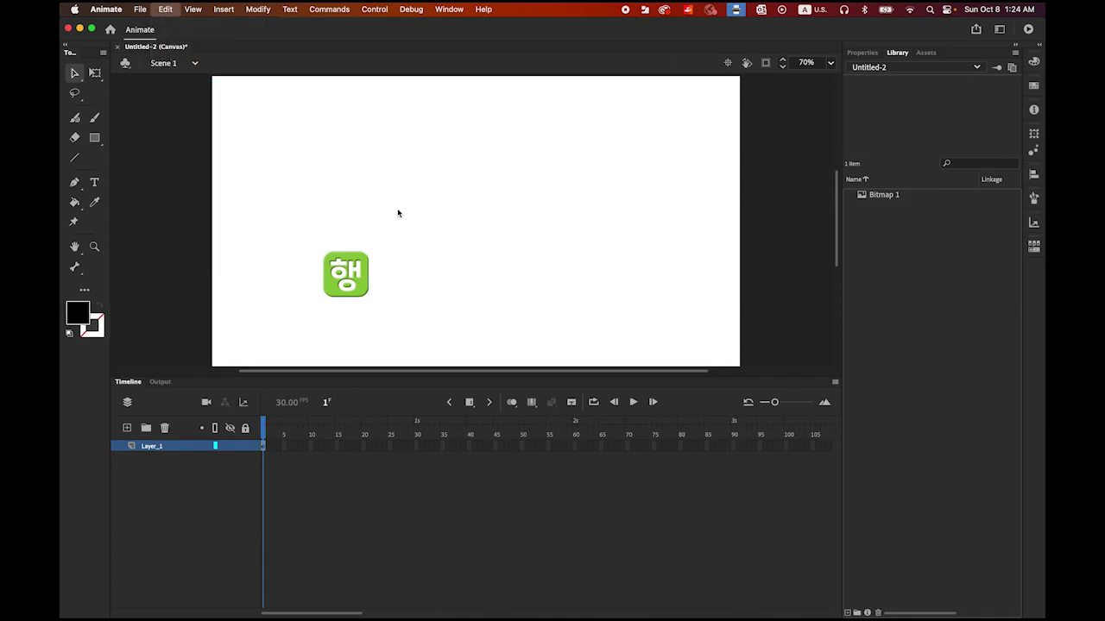
click(72, 74)
drag(486, 224, 352, 312)
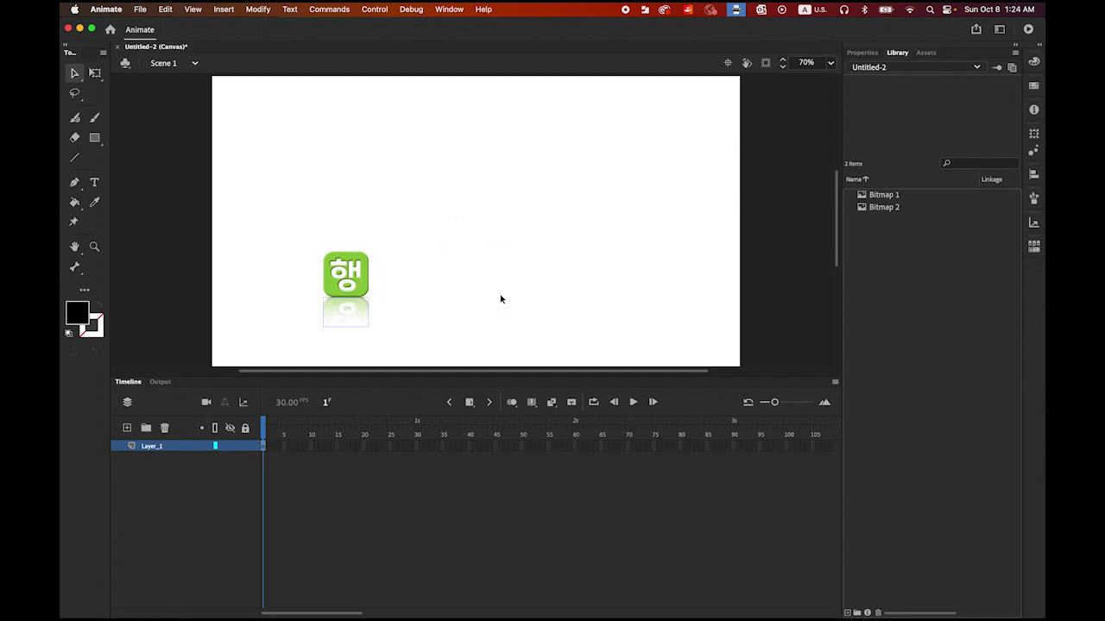
click(494, 280)
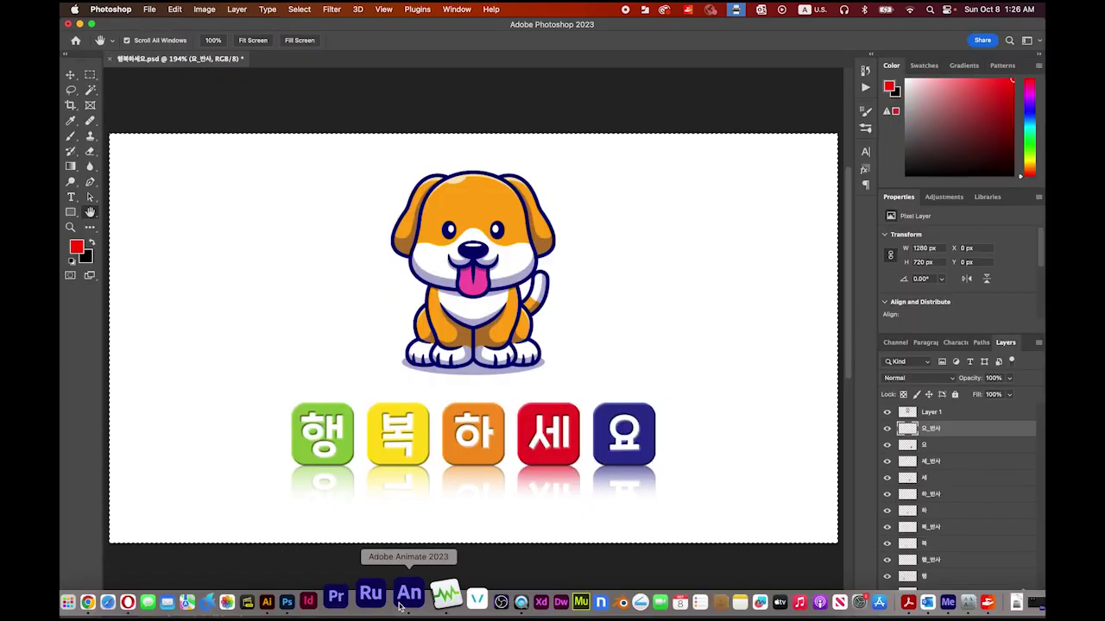
- Switch to Animate and distribute the five letter tiles evenly by their horizontal centers, relative to each other
click(399, 605)
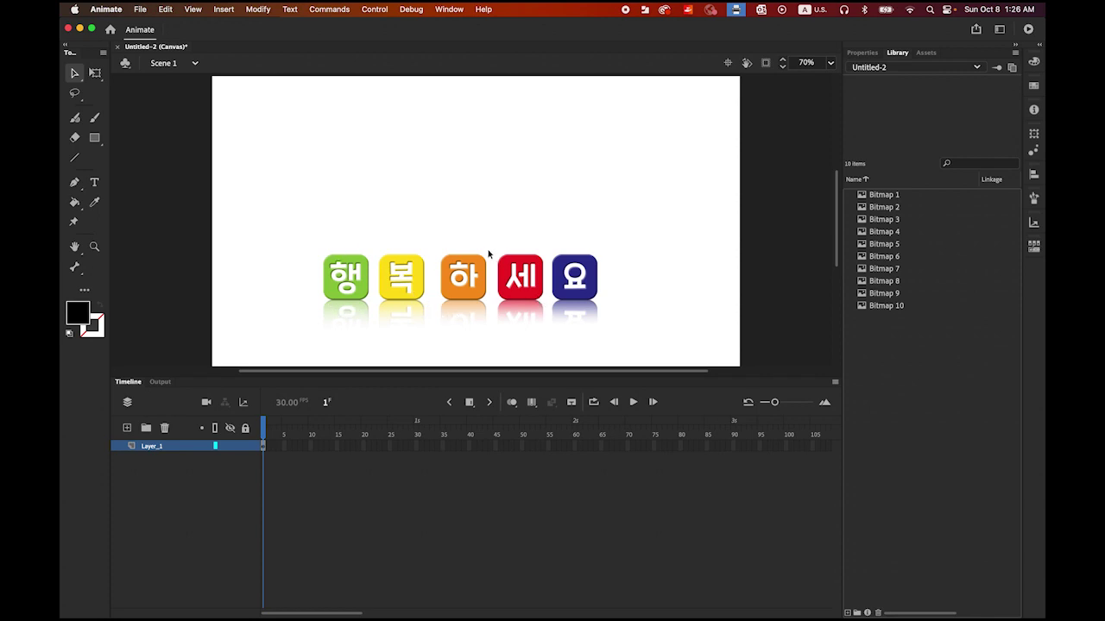
drag(289, 218, 637, 282)
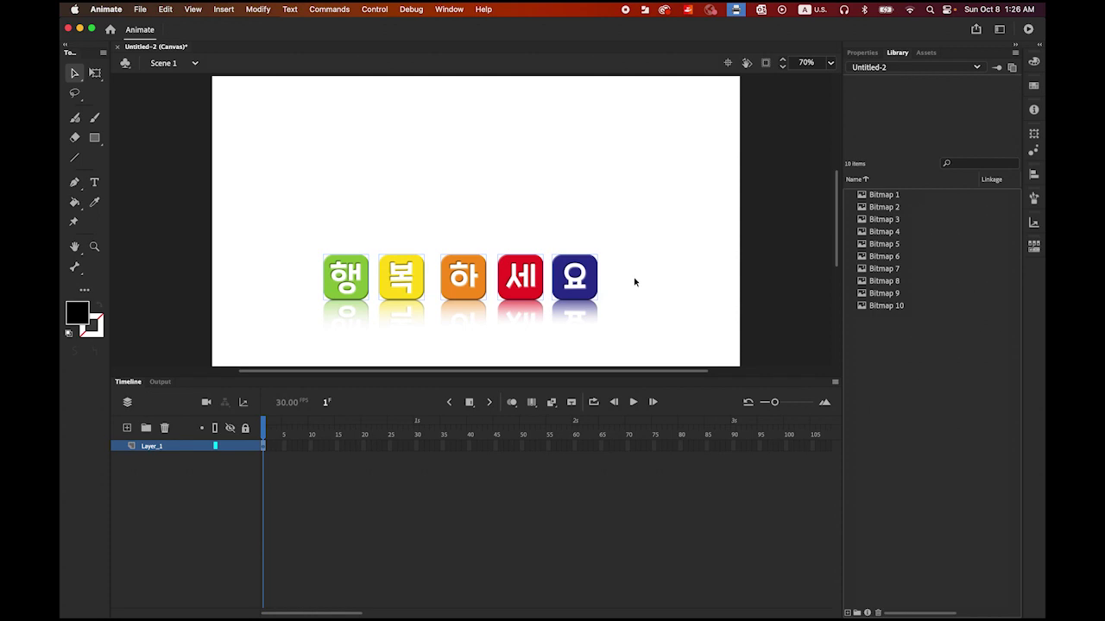
click(1034, 175)
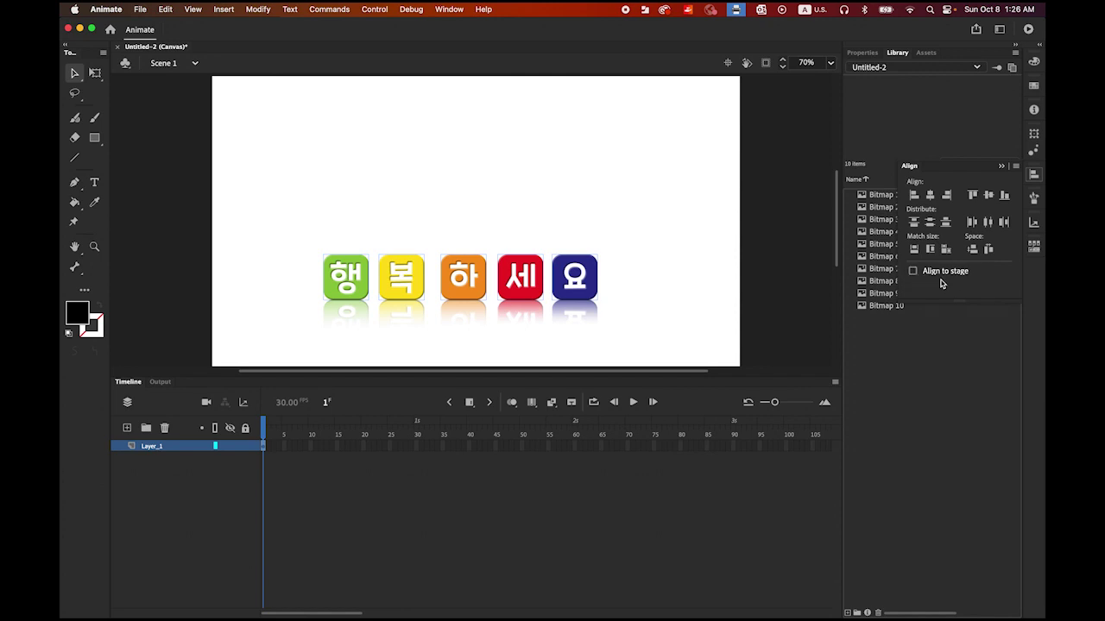
click(989, 223)
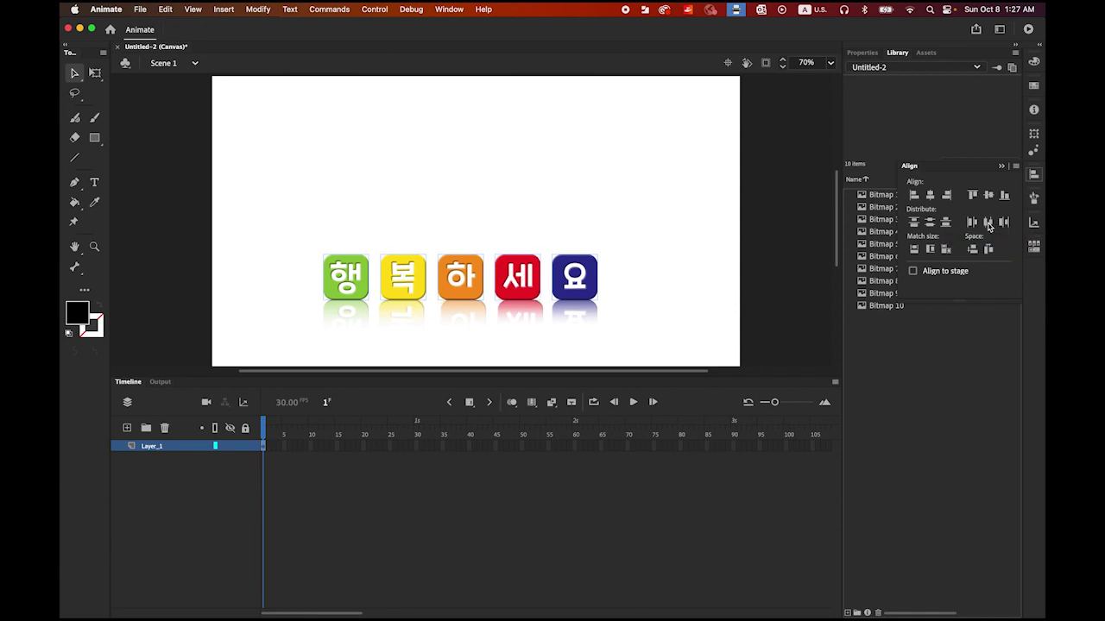
- Select the five reflections beneath the tiles and distribute them evenly by their horizontal centers
click(268, 329)
drag(271, 319, 630, 371)
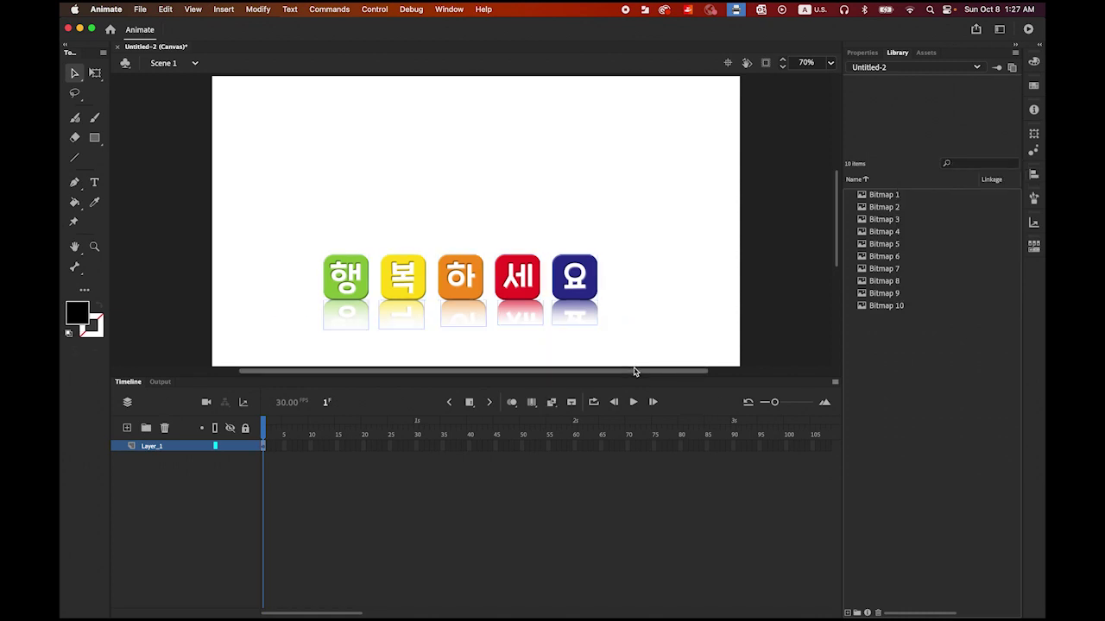
click(1034, 174)
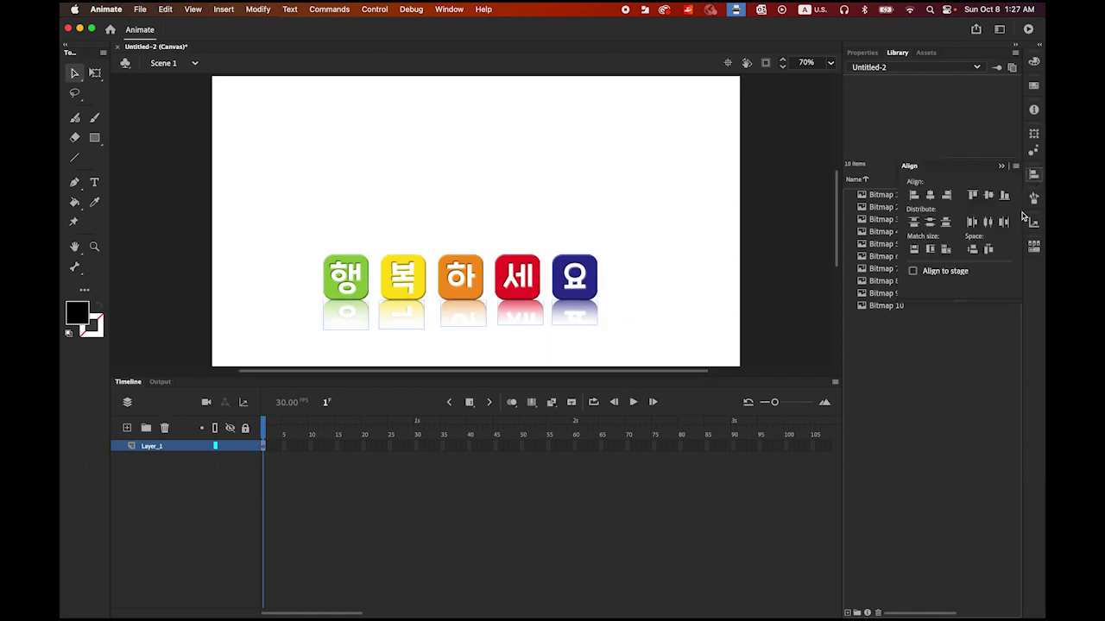
click(986, 225)
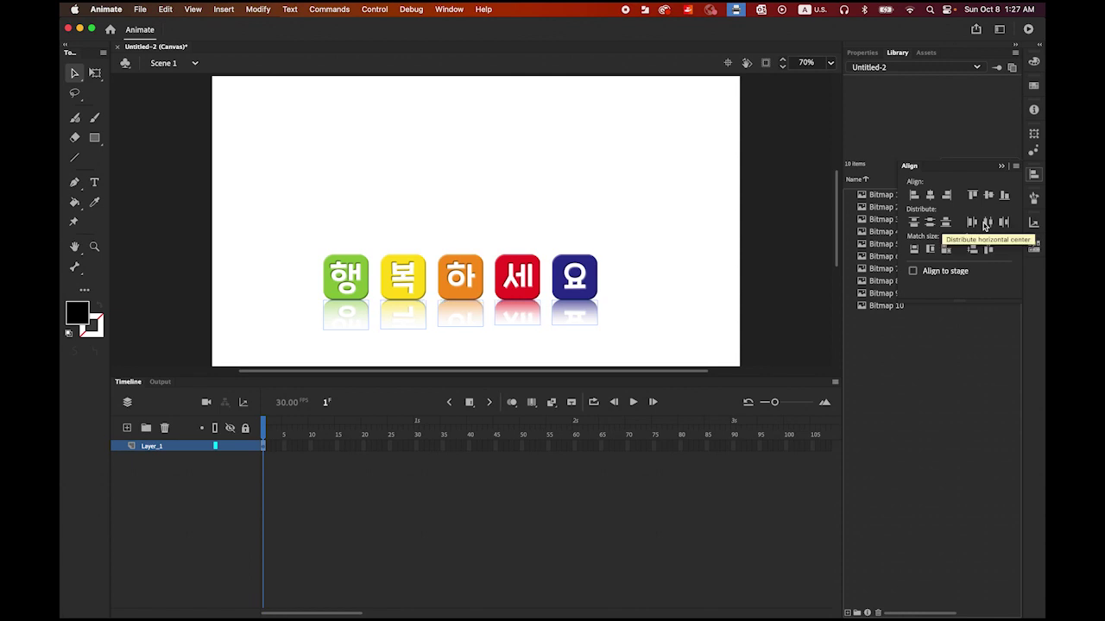
- Move all five letter tiles and their reflections together slightly to the right on the stage
drag(287, 218, 661, 361)
drag(581, 278, 590, 284)
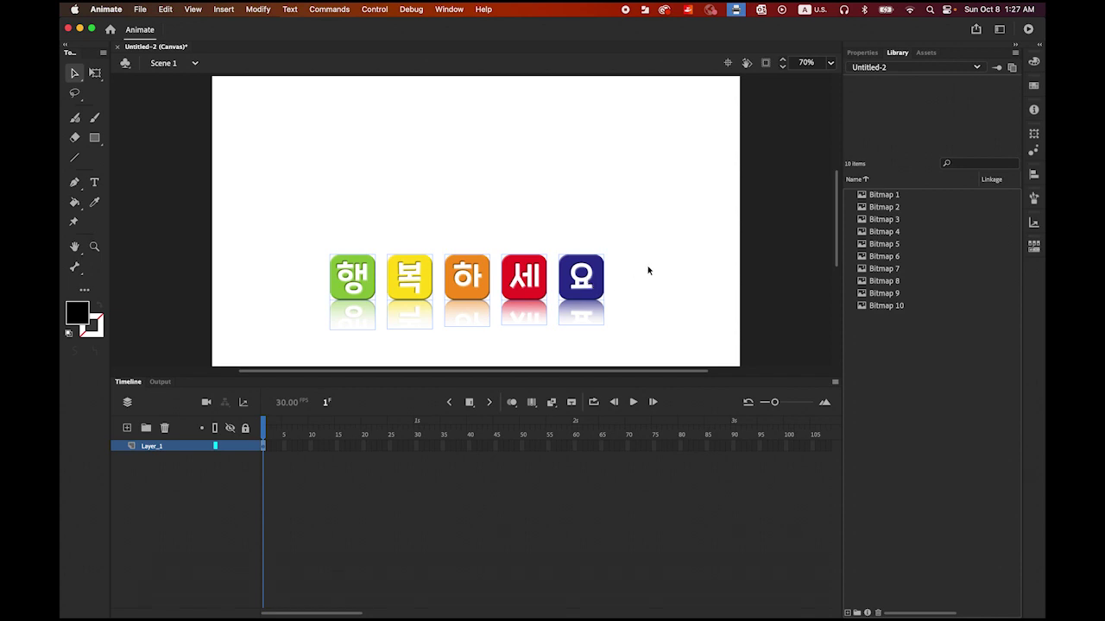
click(730, 370)
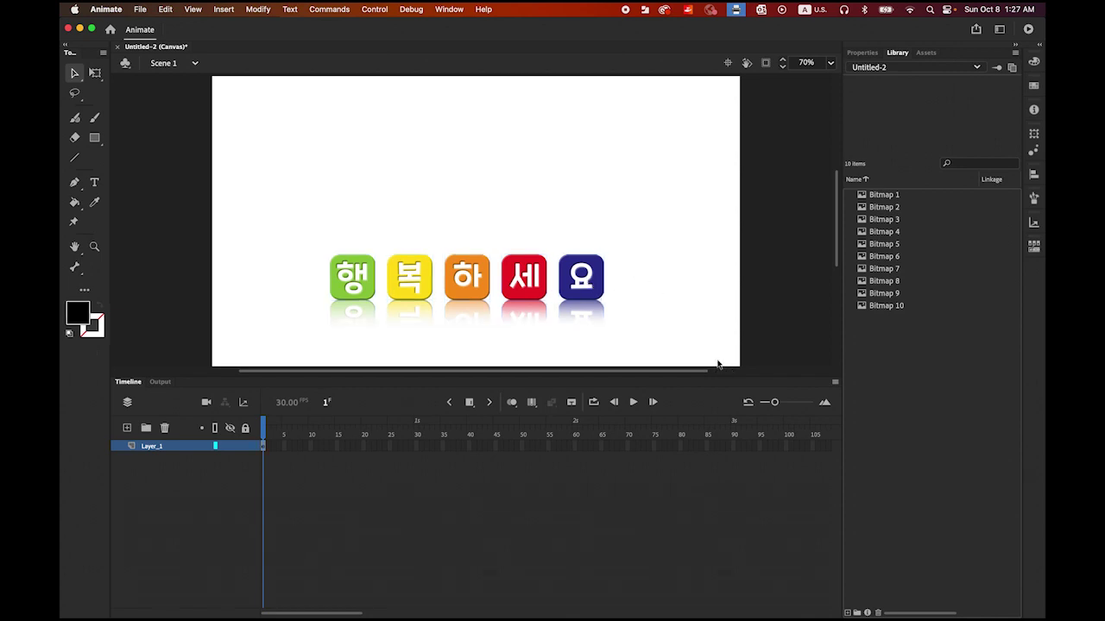
- Select all tiles and reflections and distribute them to separate layers
click(265, 447)
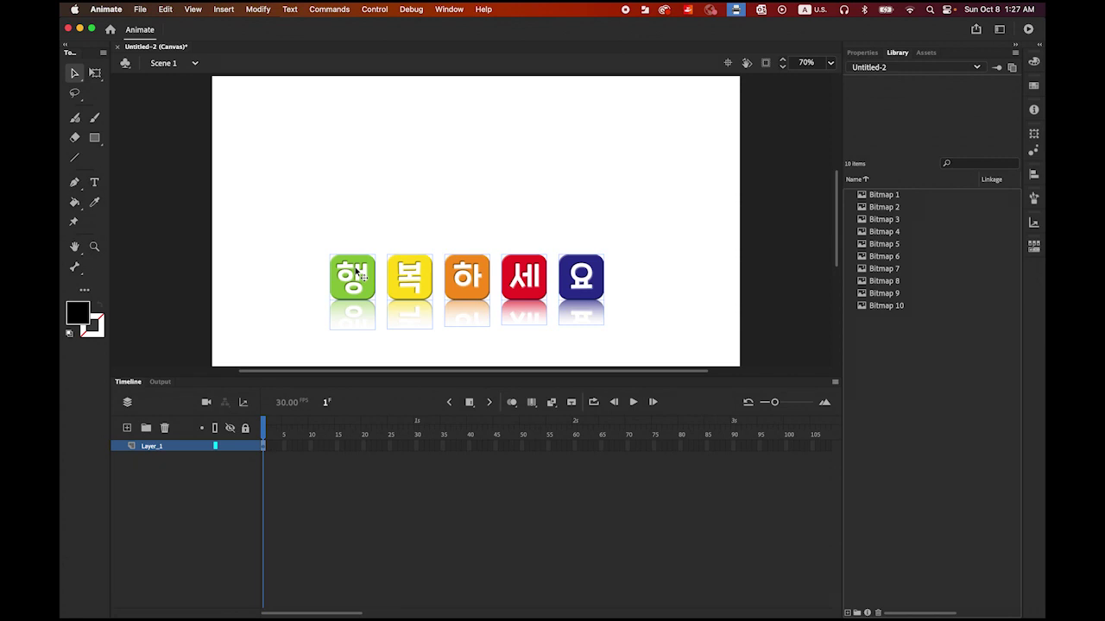
drag(310, 209, 671, 294)
drag(254, 330, 611, 368)
drag(246, 202, 690, 354)
click(256, 9)
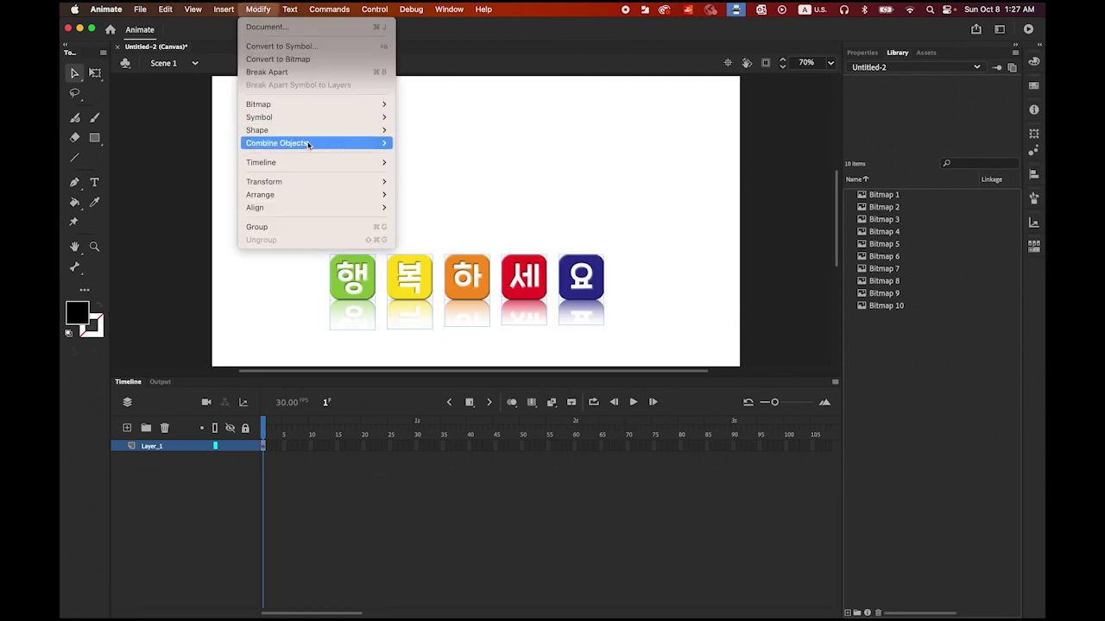
mouse_move(323, 161)
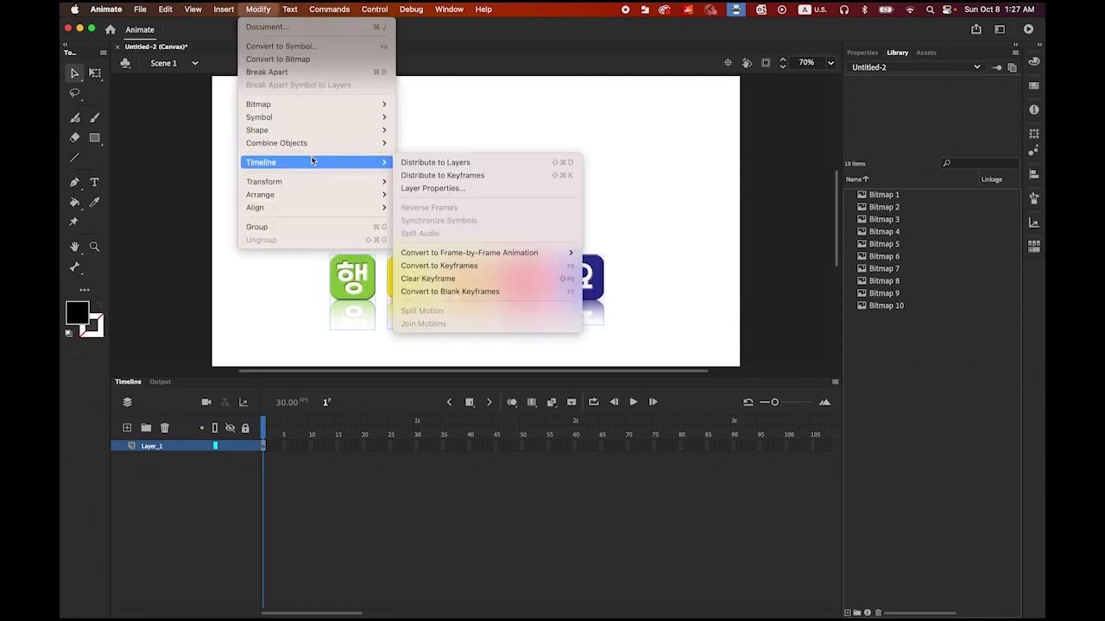
click(452, 162)
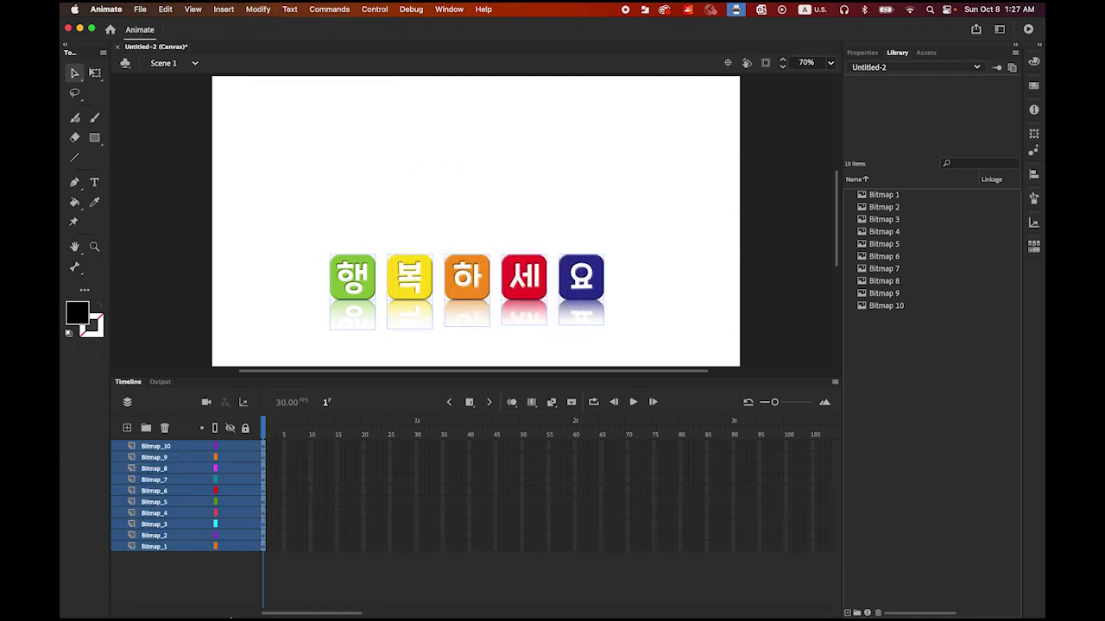
- Check which tile or reflection each layer from Bitmap_1 to Bitmap_10 holds by toggling the layers' visibility
click(229, 539)
click(230, 547)
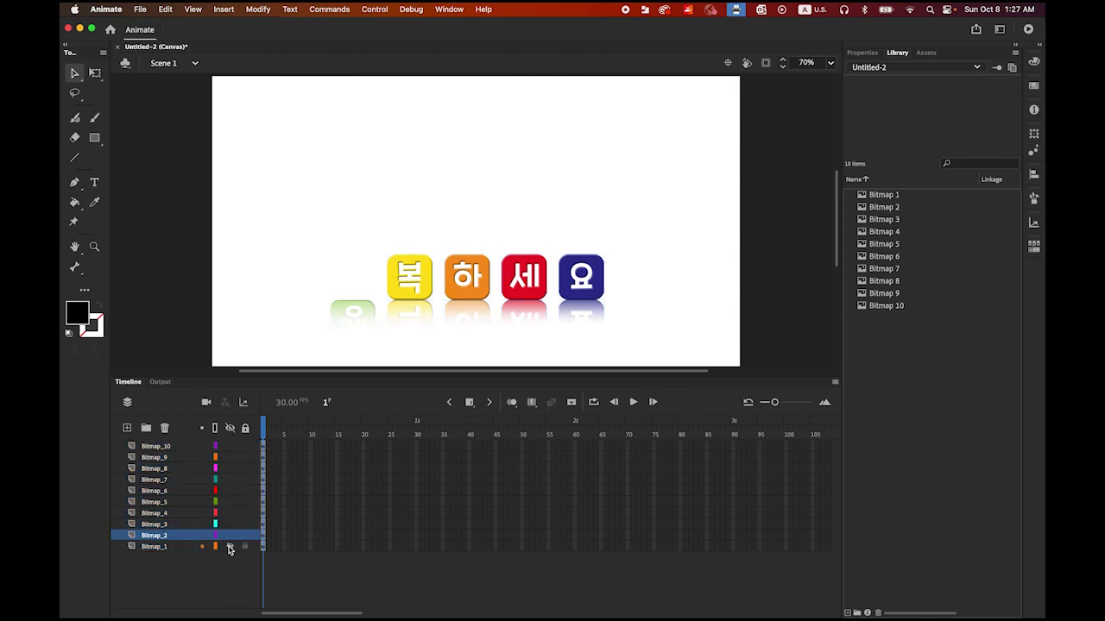
click(229, 547)
click(230, 532)
click(229, 531)
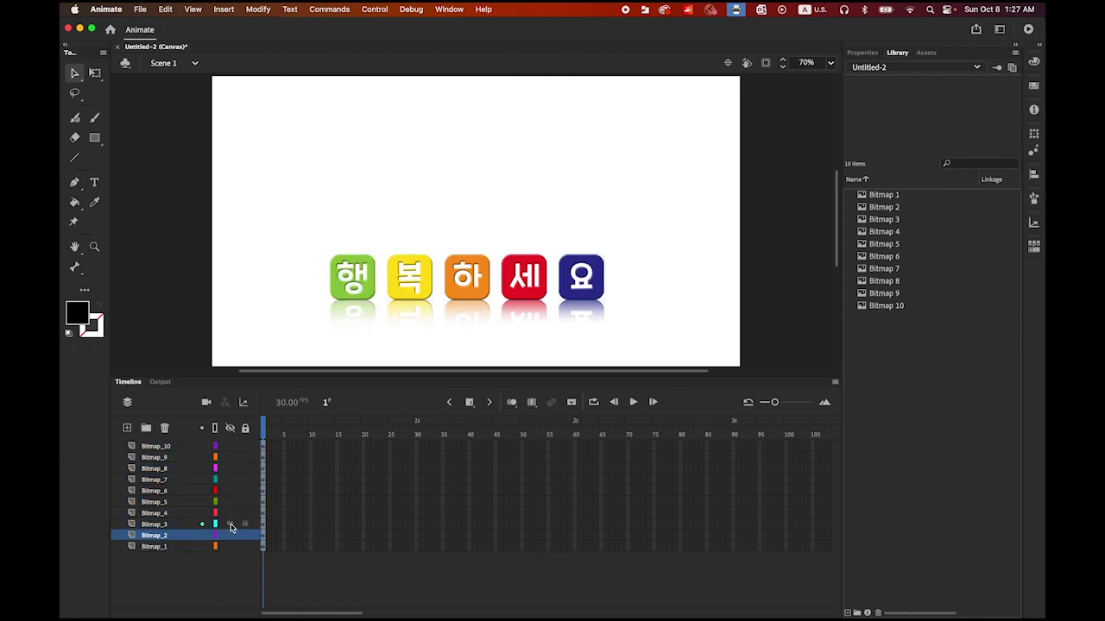
click(230, 526)
click(230, 526)
click(229, 514)
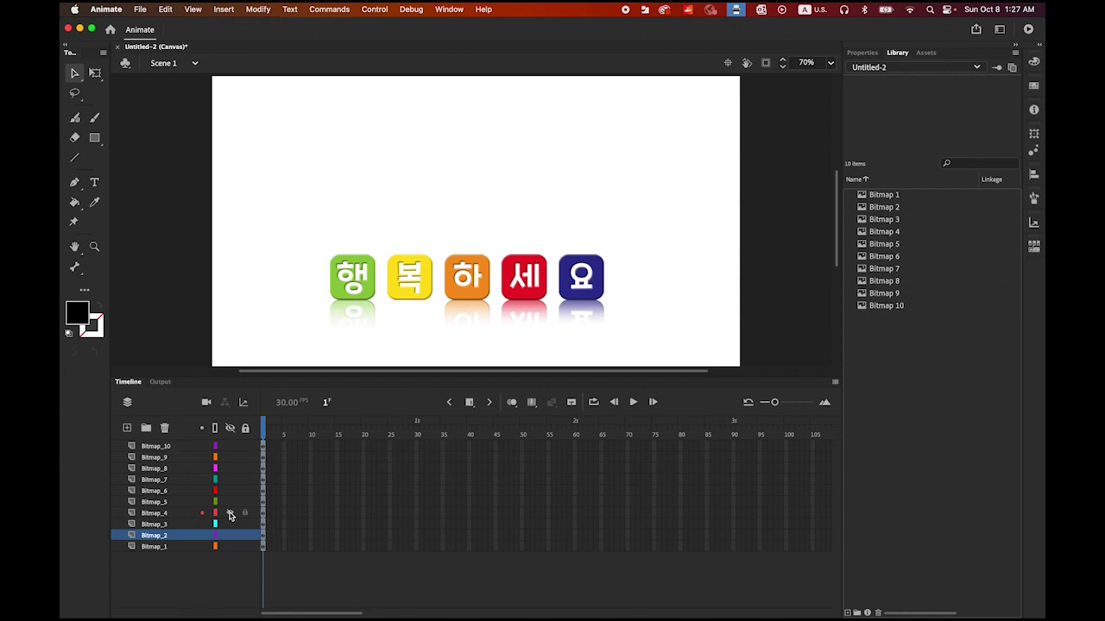
click(230, 513)
click(229, 502)
click(230, 503)
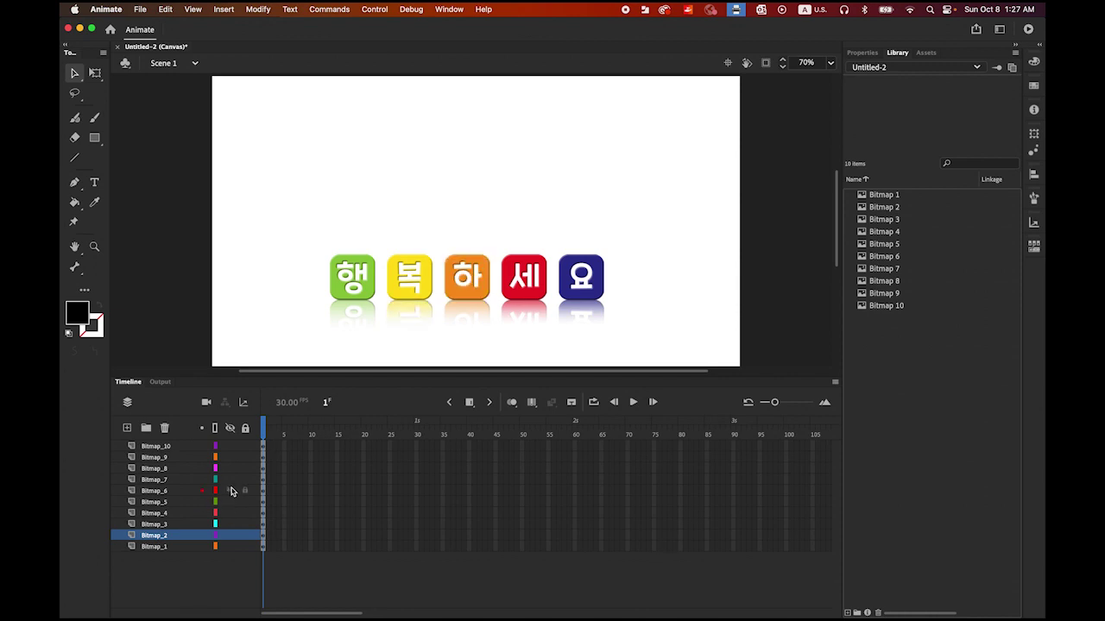
click(230, 490)
click(230, 490)
click(230, 479)
click(230, 479)
click(230, 468)
click(230, 468)
click(230, 456)
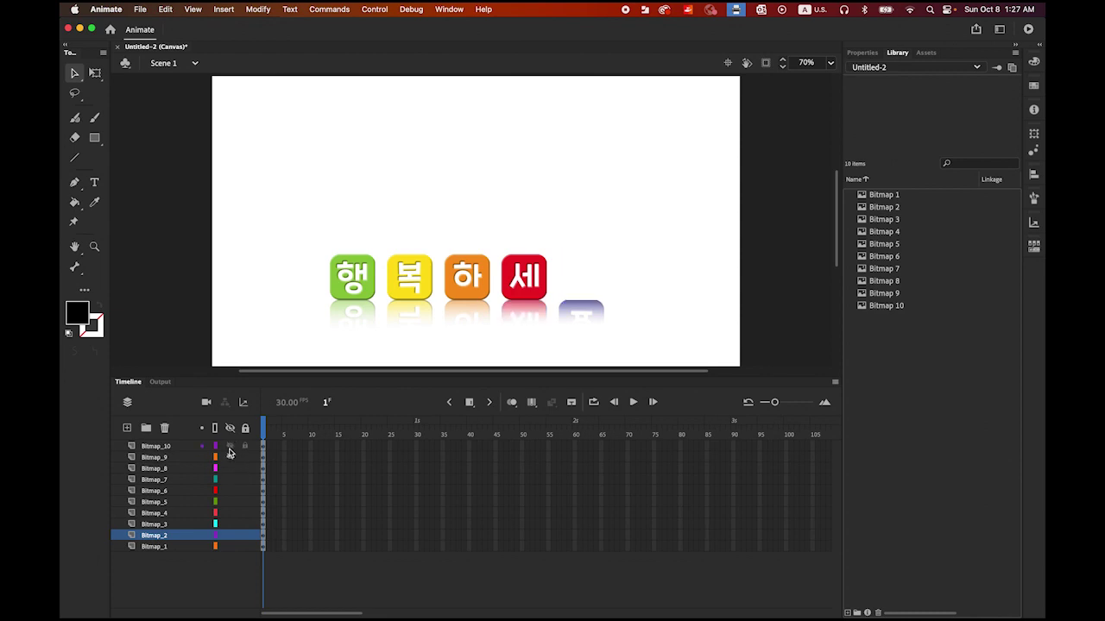
click(229, 446)
click(229, 457)
click(229, 446)
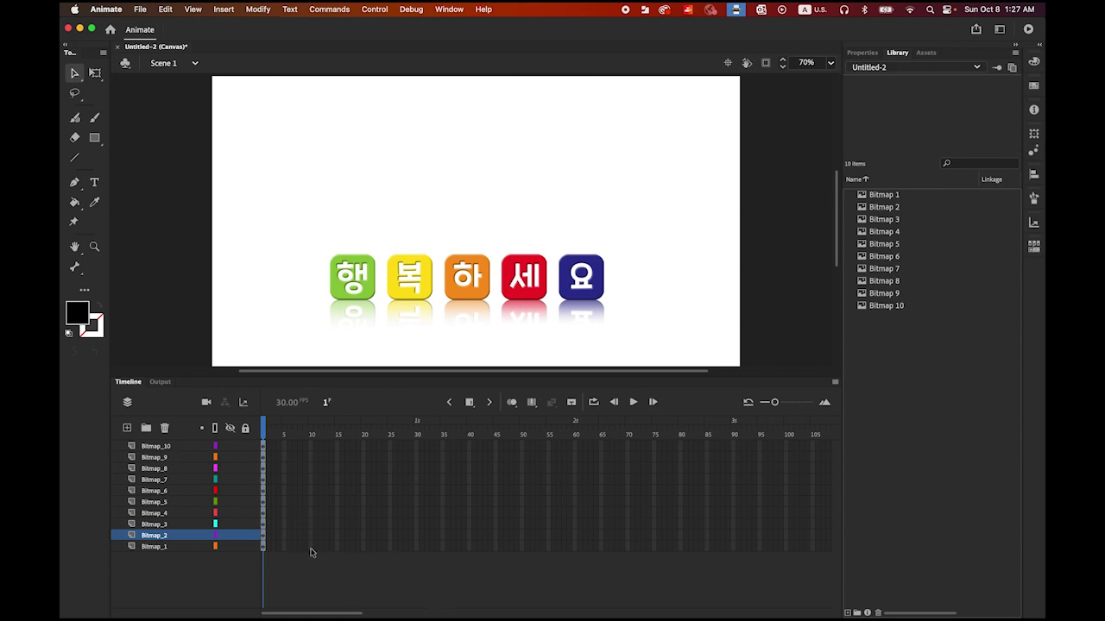
- Insert keyframes at frame 10 on all ten layers, from Bitmap_1 to Bitmap_10
click(154, 547)
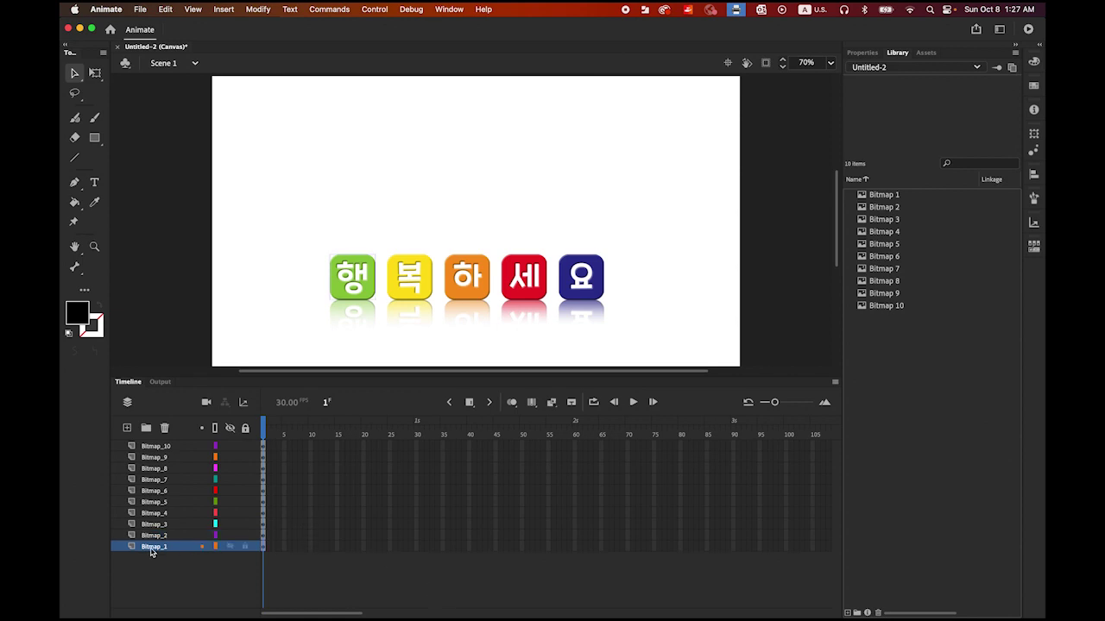
click(311, 547)
shift+click(311, 446)
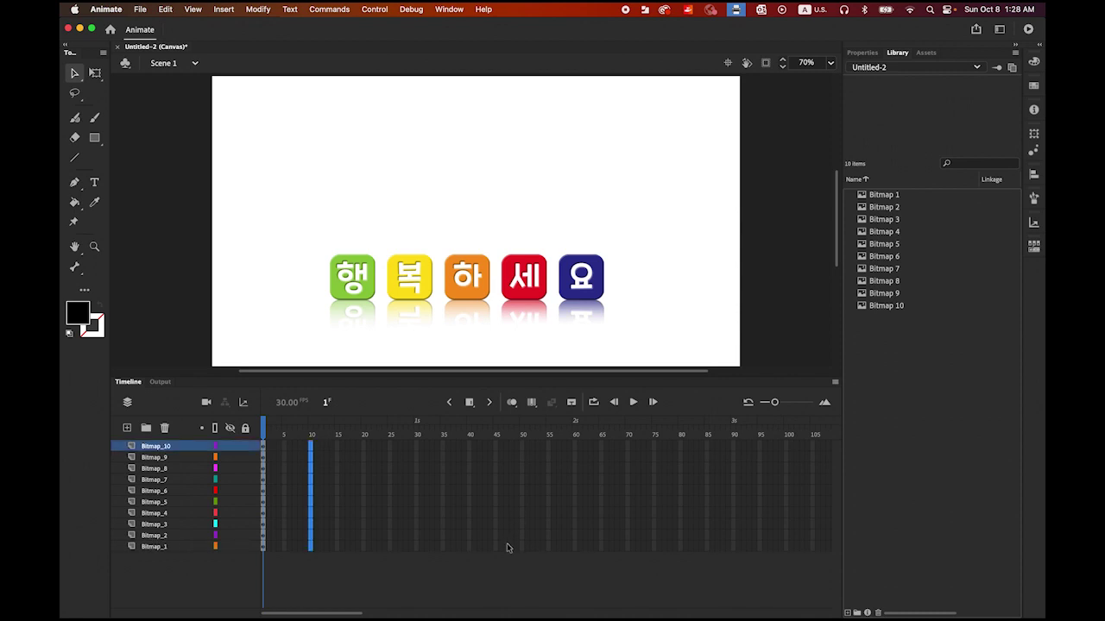
click(469, 402)
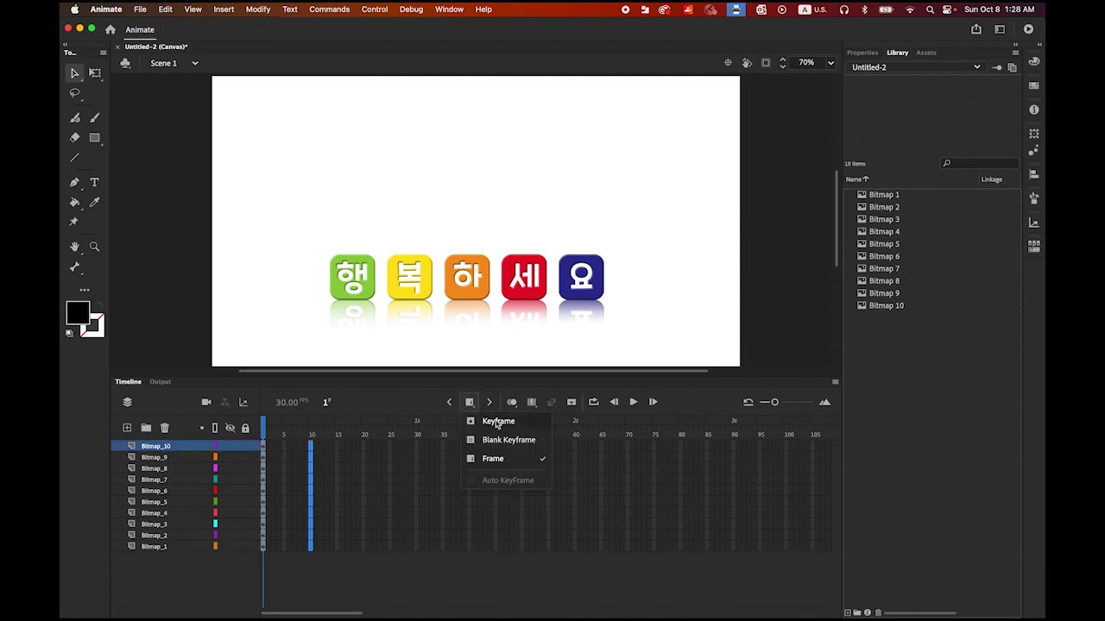
click(498, 421)
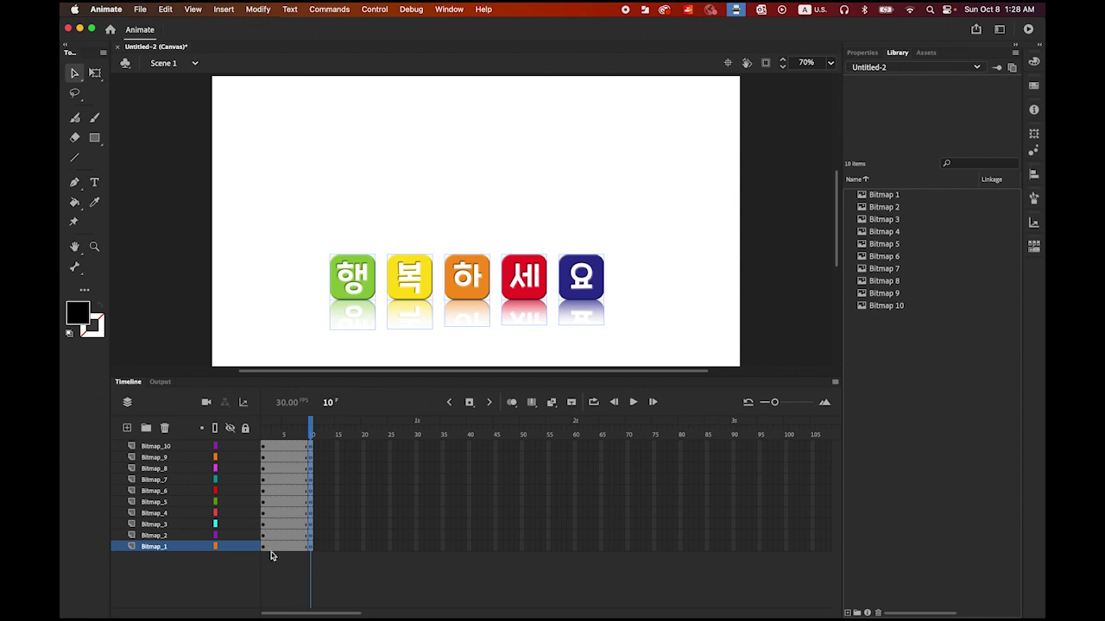
- Create classic tweens between frames 1 and 10 on all ten layers and scrub through them
click(174, 549)
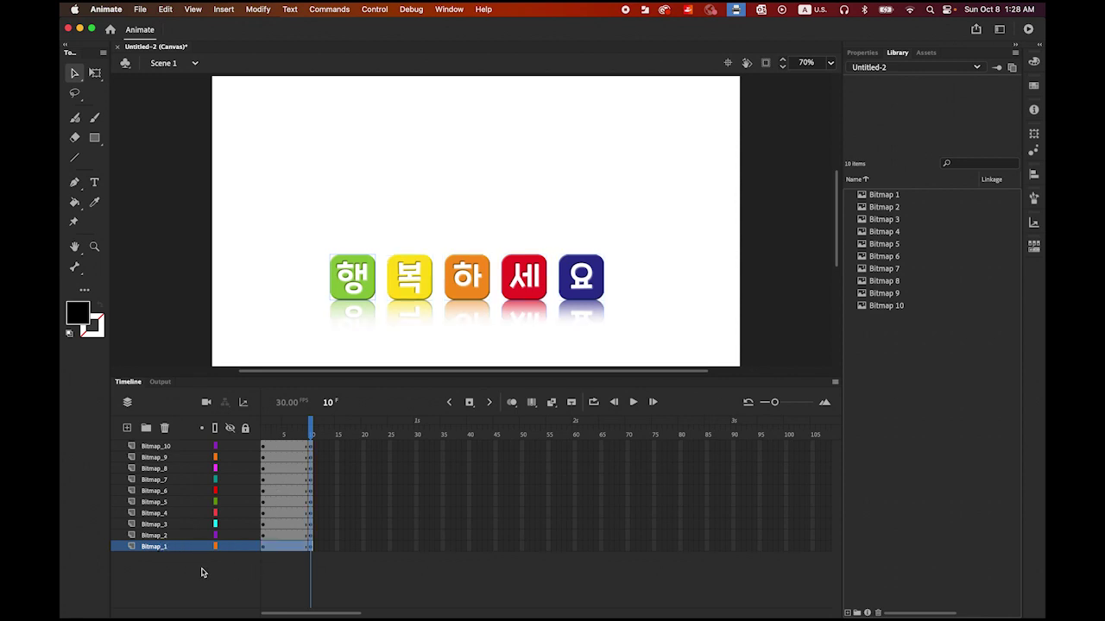
shift+click(174, 447)
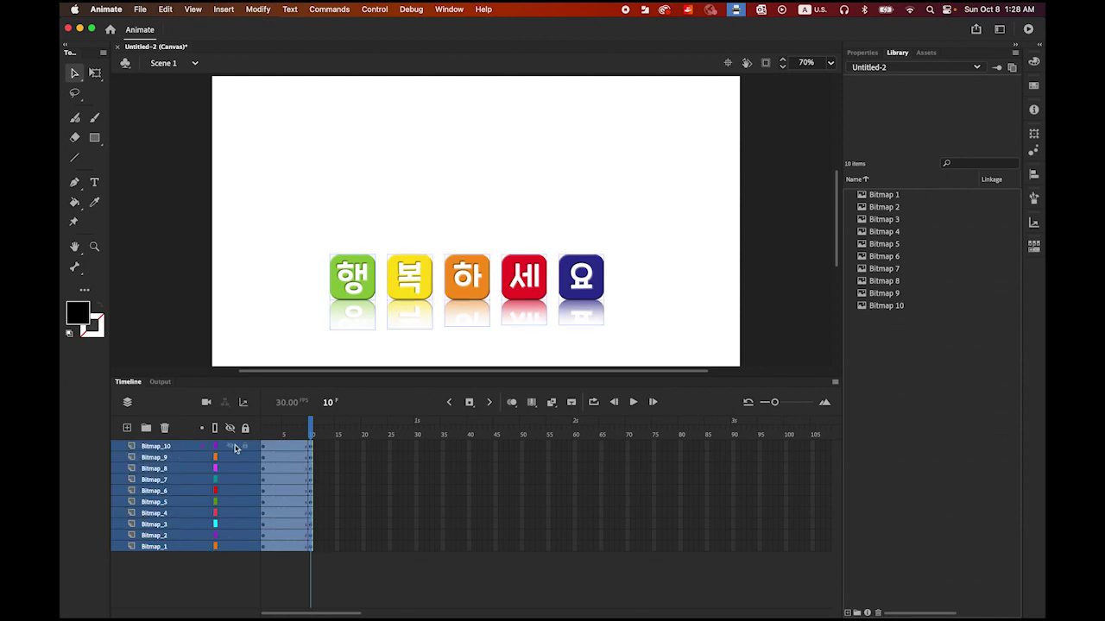
right_click(279, 491)
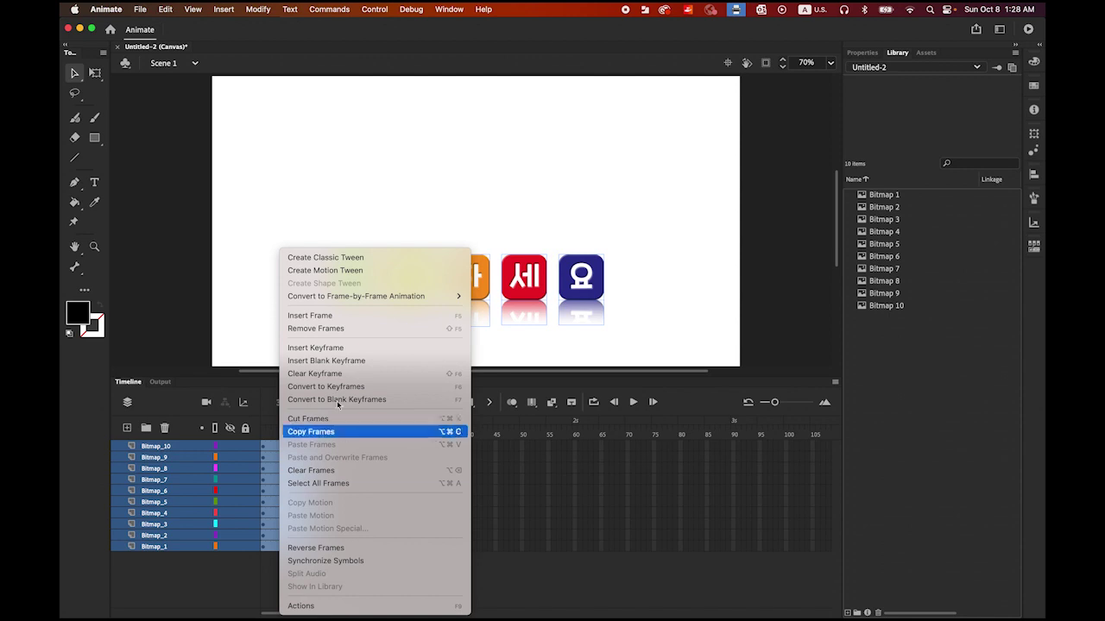
click(373, 258)
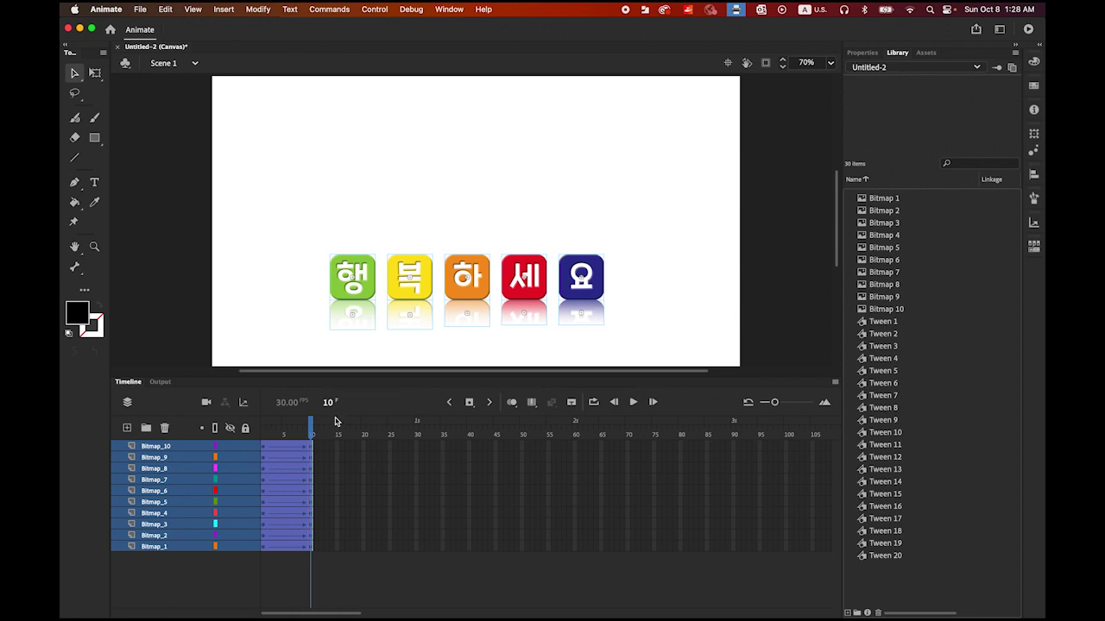
click(312, 434)
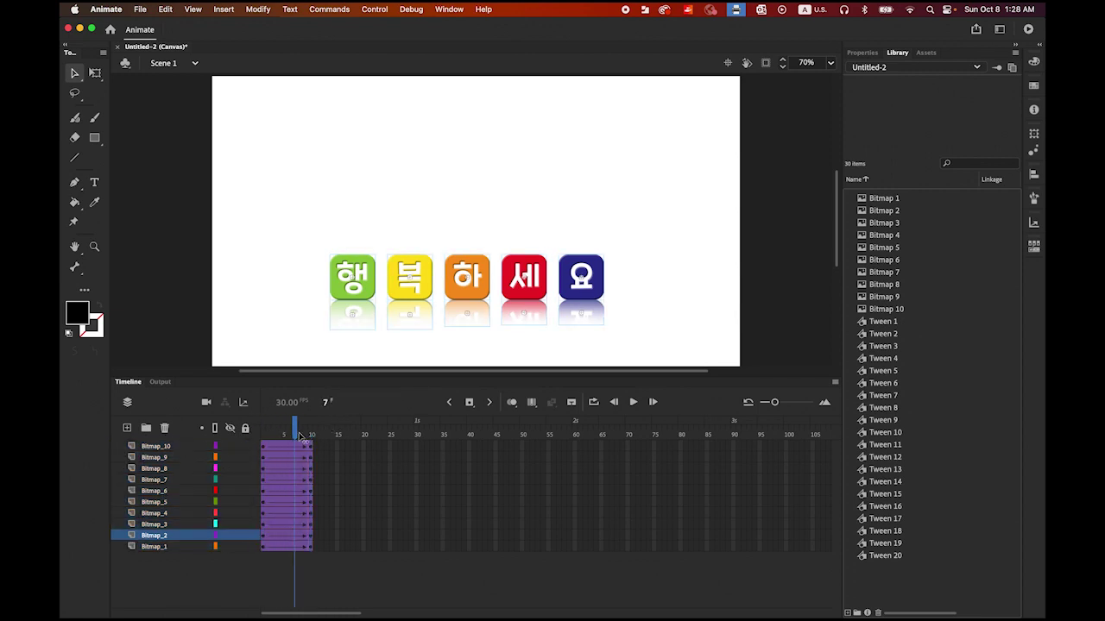
- Insert keyframes at frame 17 on all ten layers
click(346, 447)
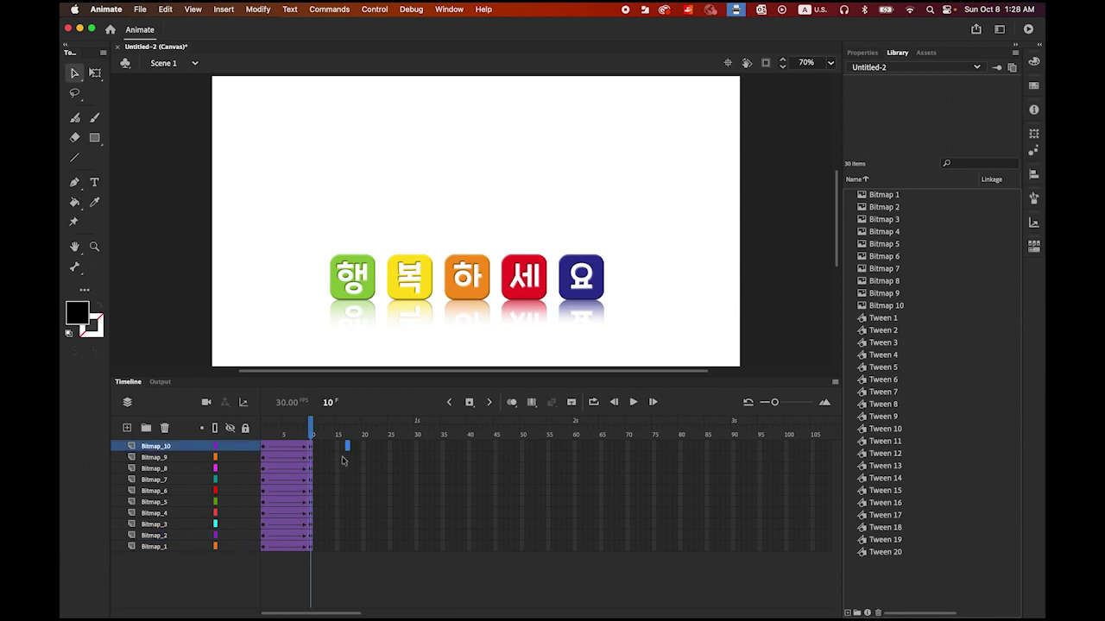
shift+click(346, 551)
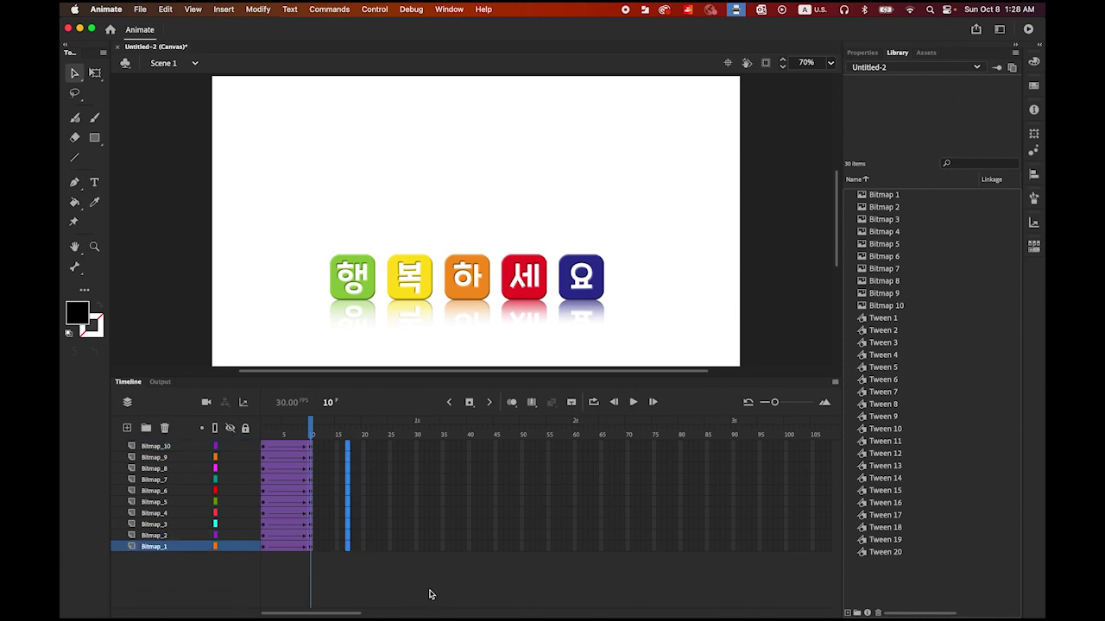
click(469, 403)
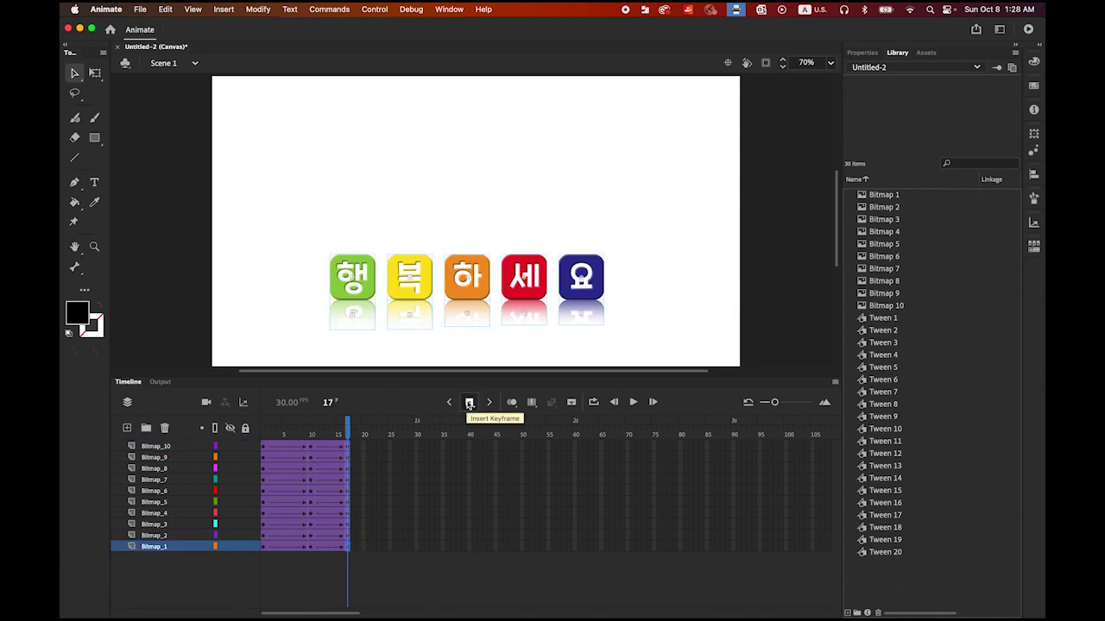
- Insert keyframes at frame 23 on all ten layers
click(375, 446)
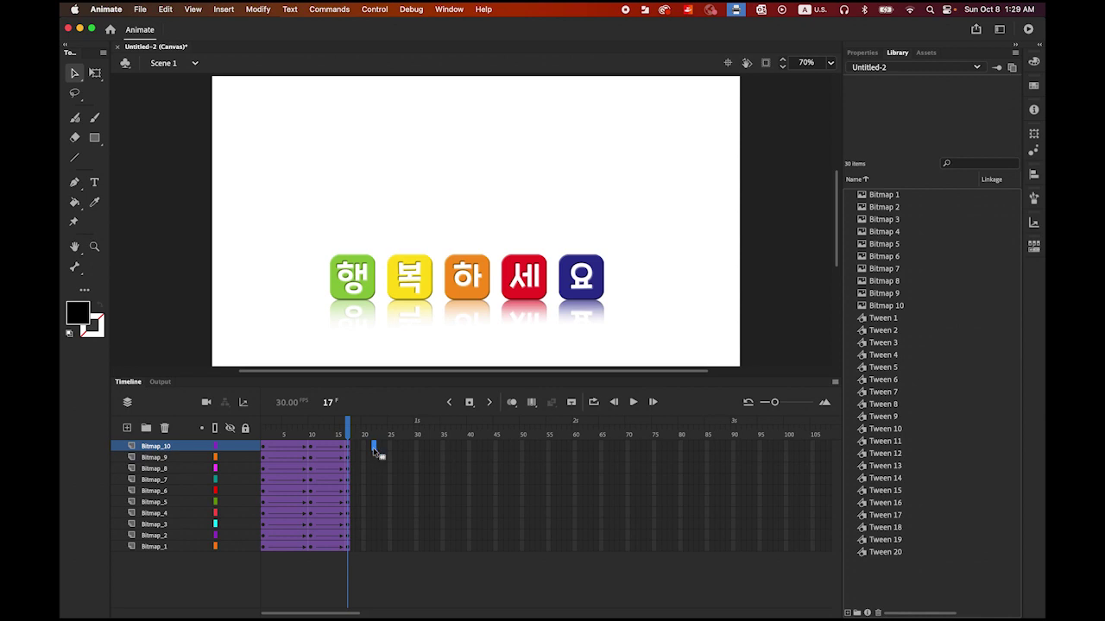
click(350, 425)
click(377, 447)
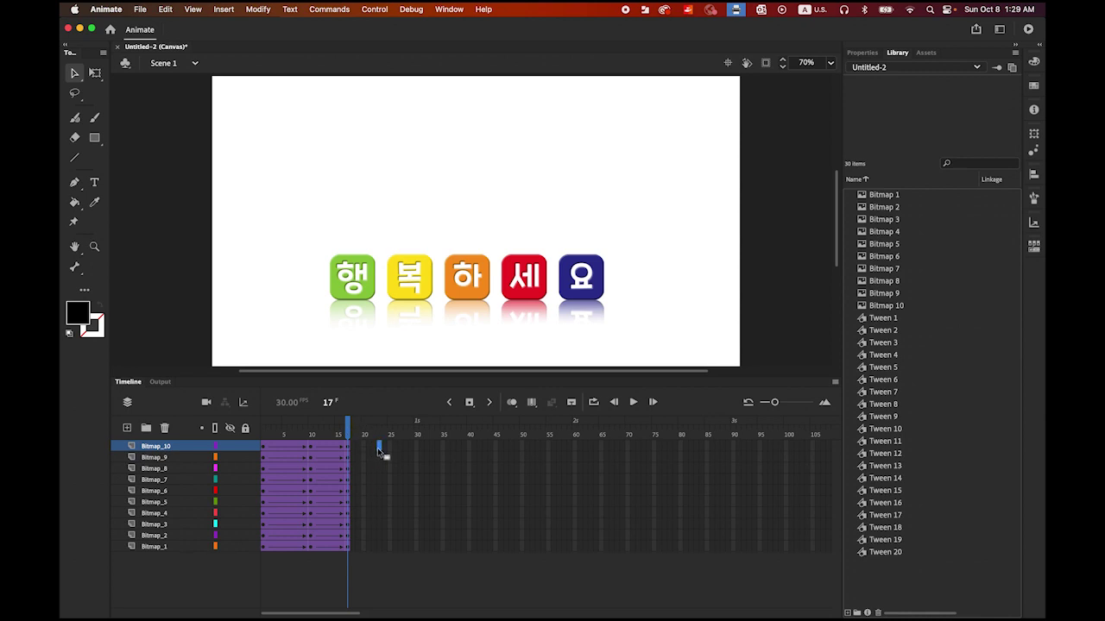
click(380, 551)
click(380, 449)
shift+click(378, 547)
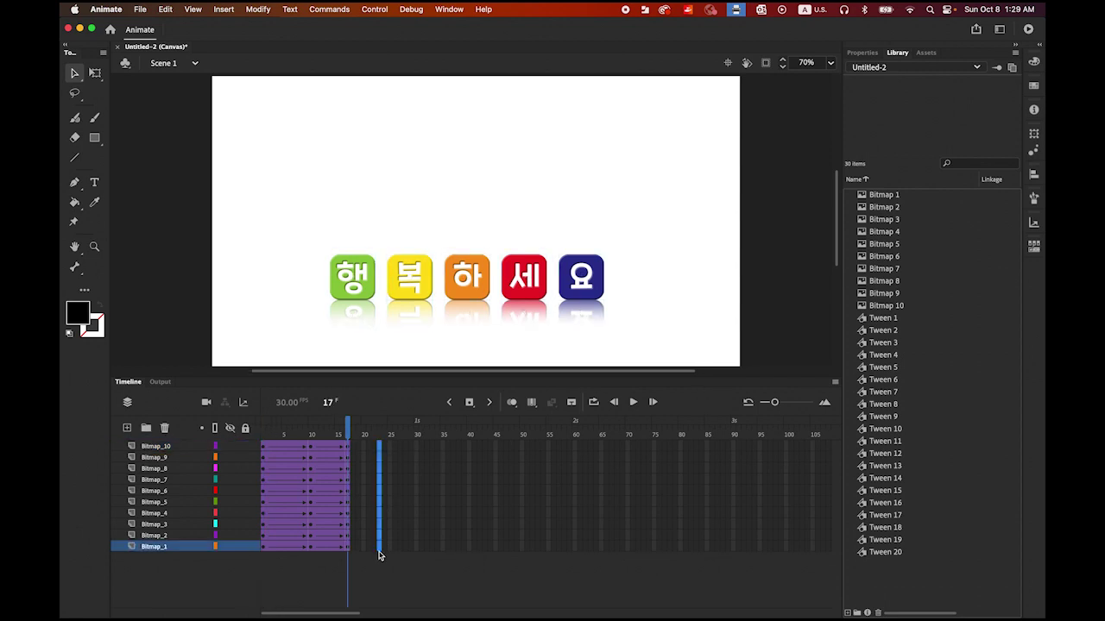
click(469, 403)
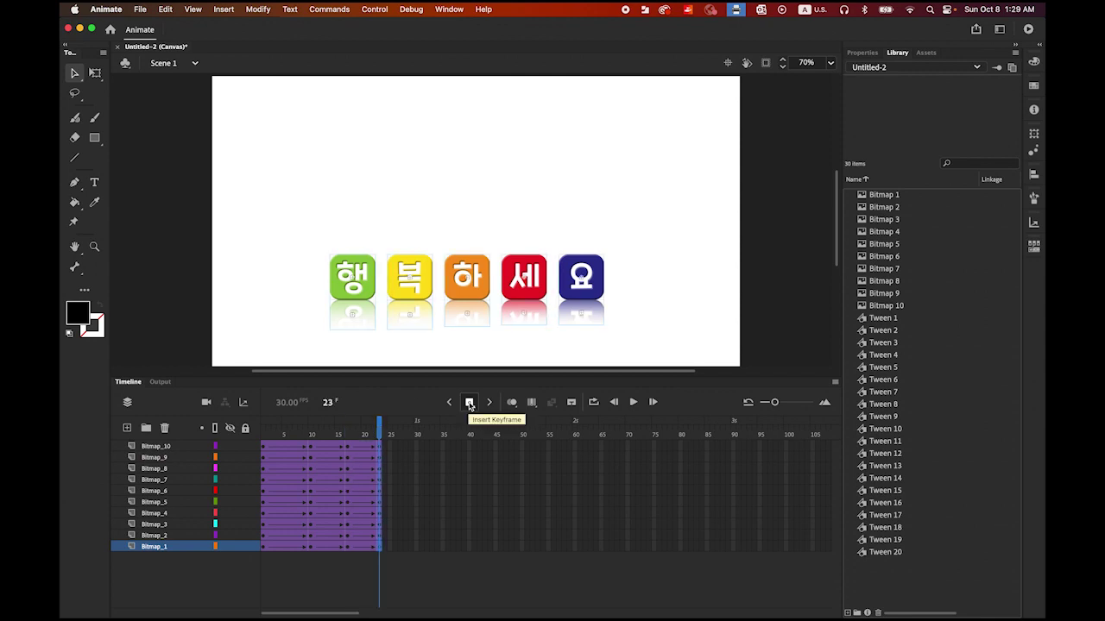
- Insert keyframes at frame 27 on all ten layers
click(400, 446)
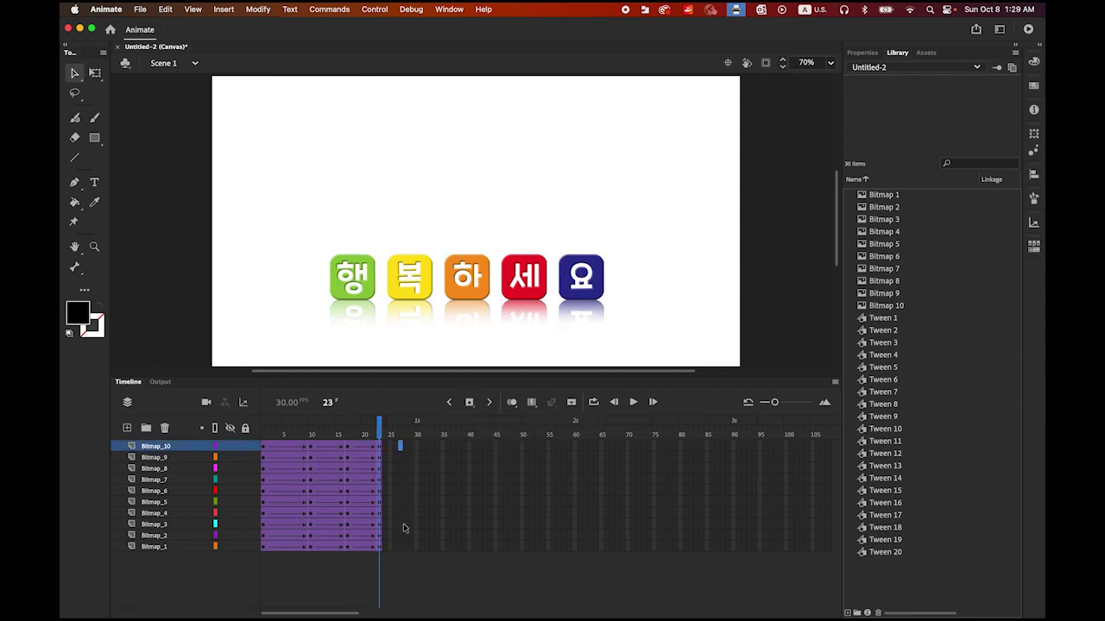
shift+click(400, 547)
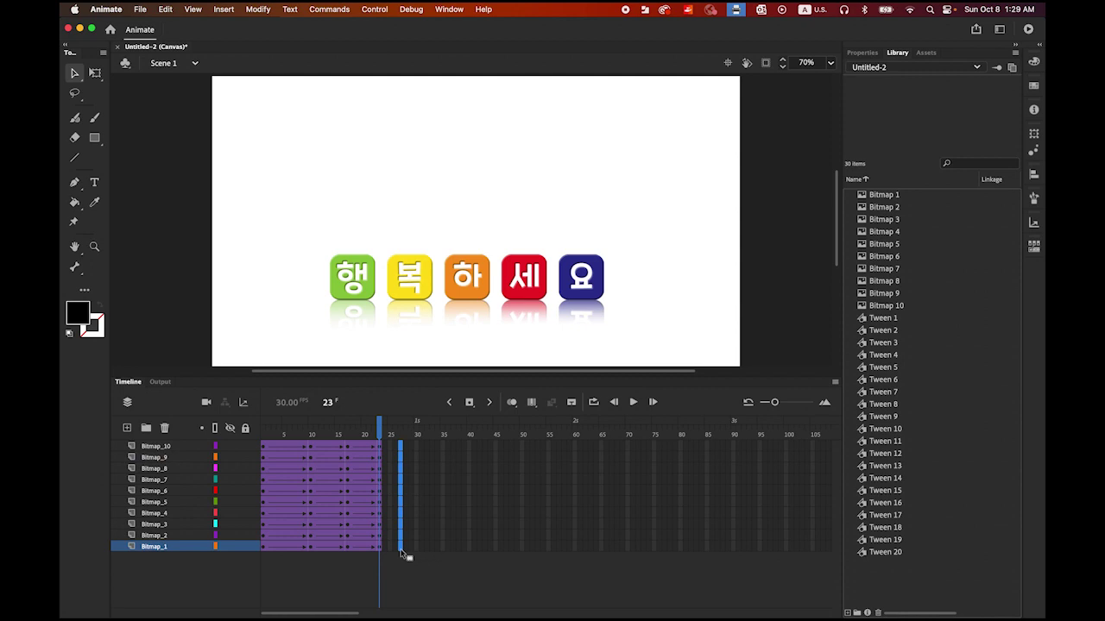
click(470, 403)
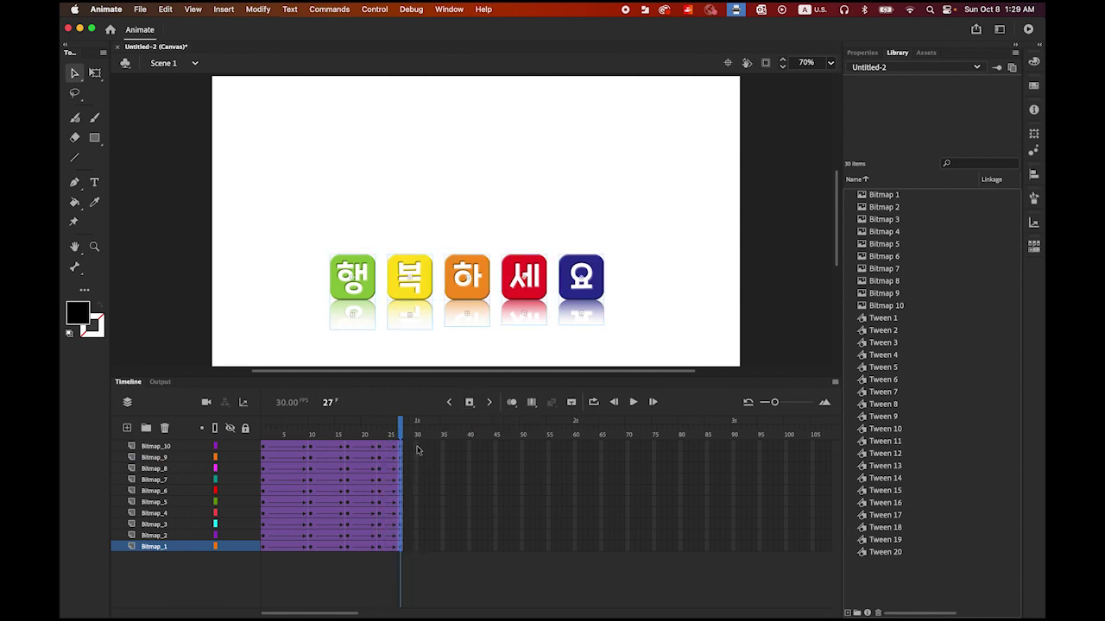
- Insert keyframes at frame 30 on all ten layers and return the playhead to frame 1
drag(417, 449, 417, 555)
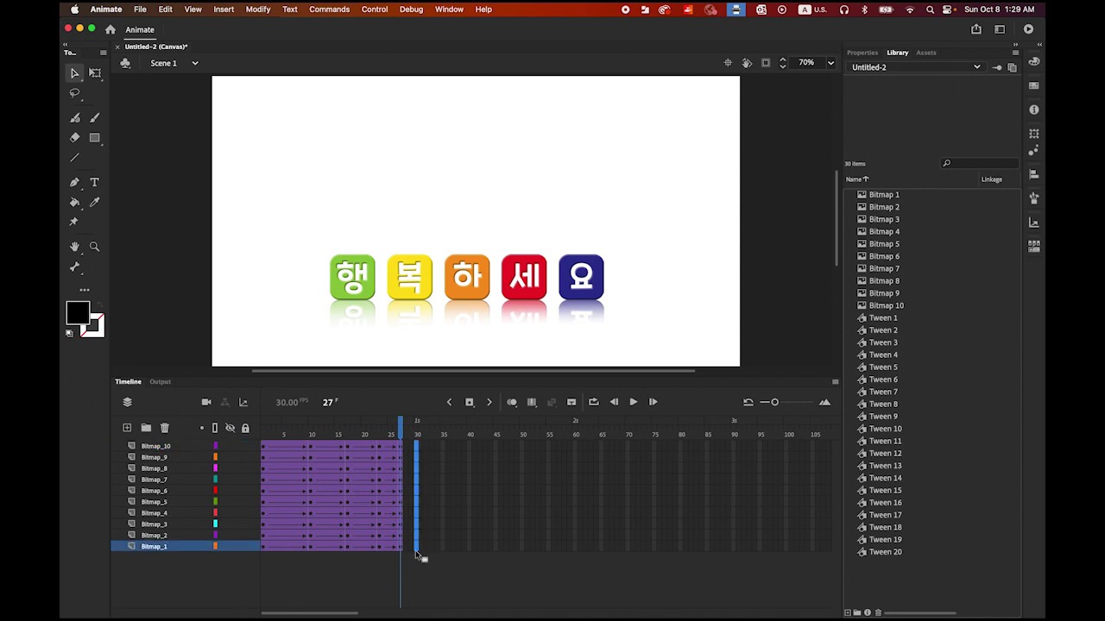
click(468, 402)
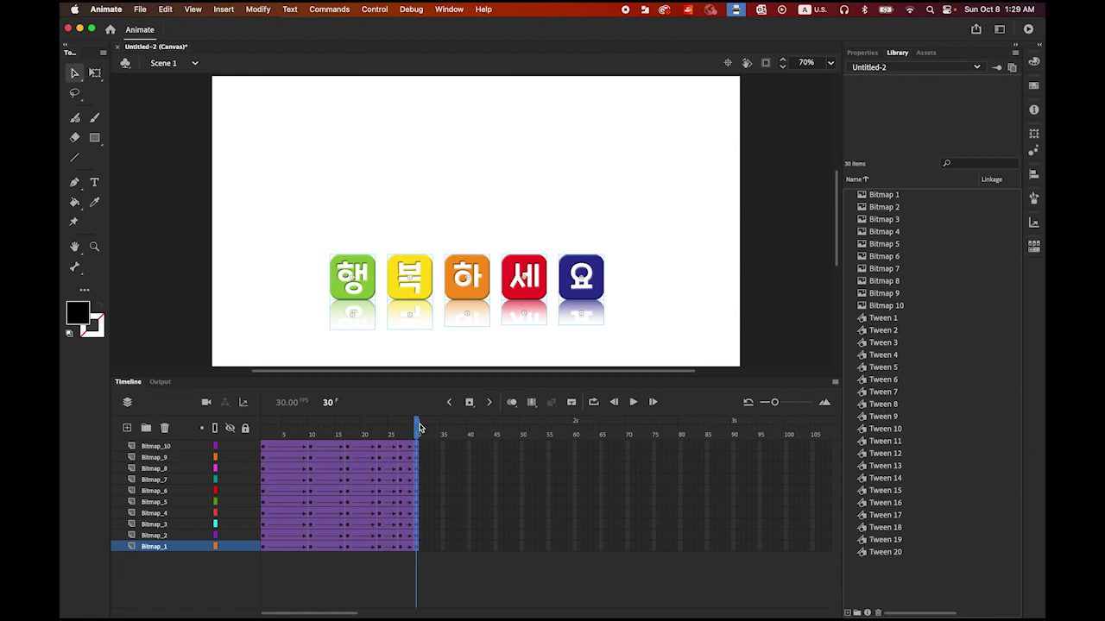
drag(417, 431, 228, 425)
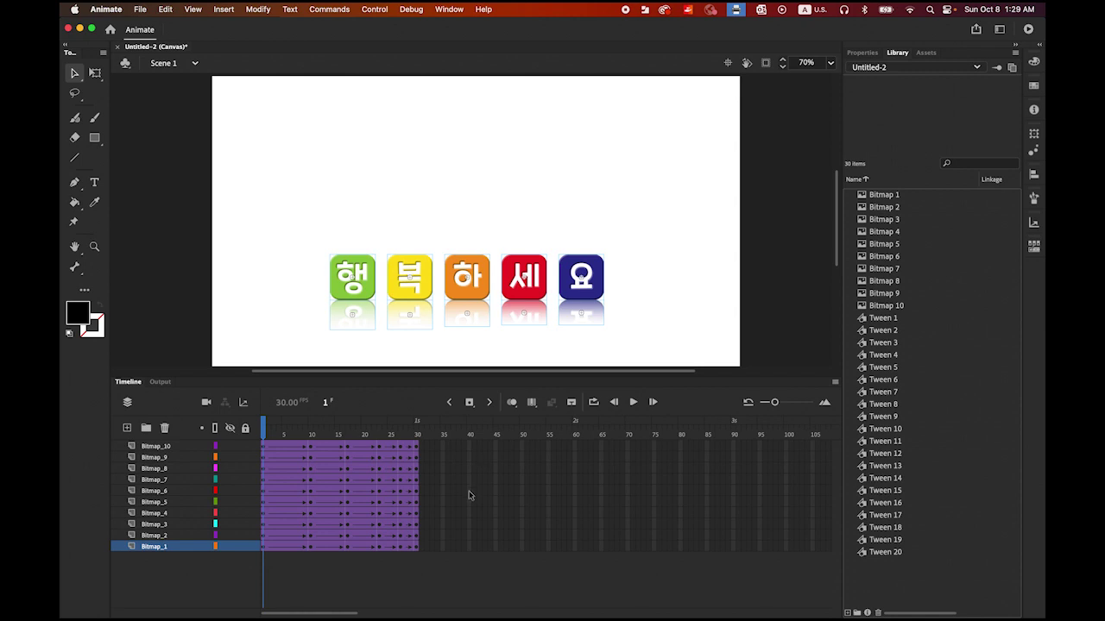
- At frame 1, move the five letter tiles straight up past the stage's upper edge
click(264, 431)
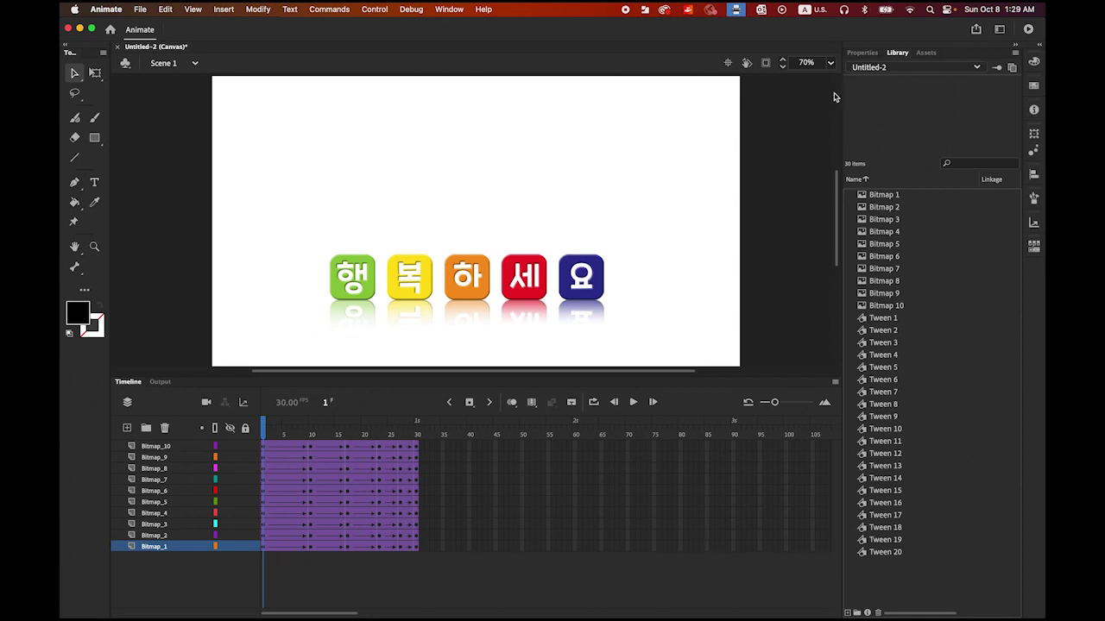
click(821, 63)
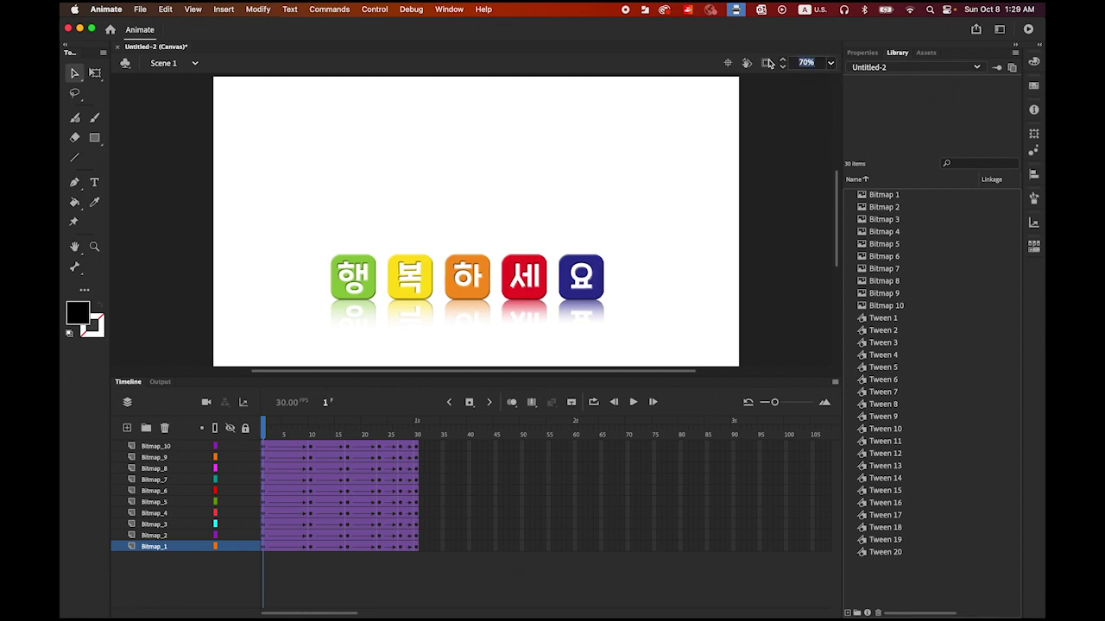
text(65)
key(Return)
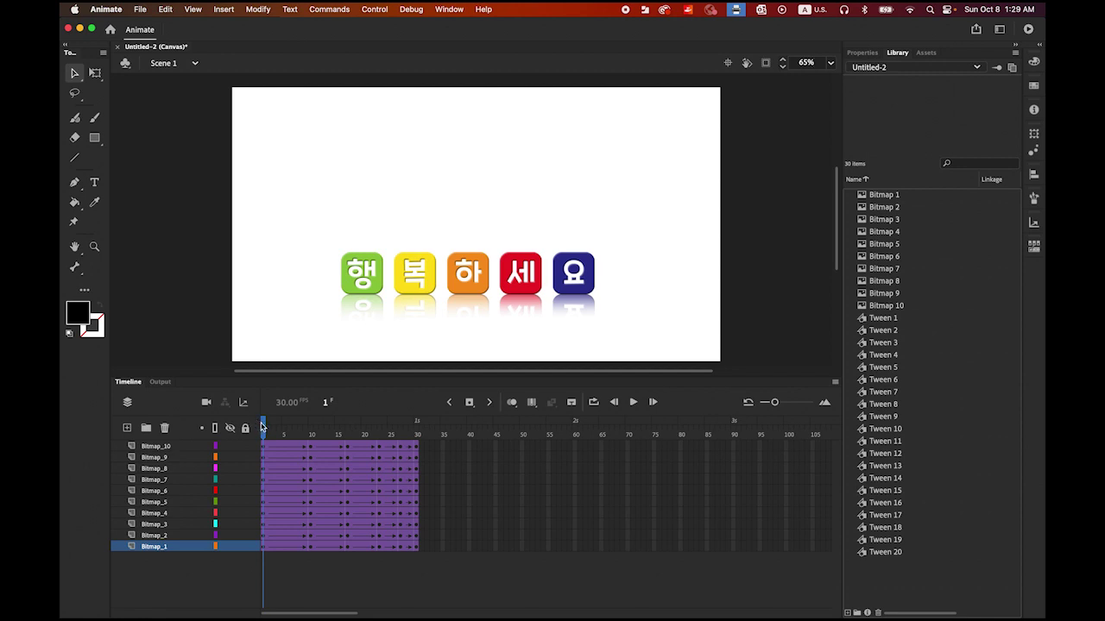
drag(264, 429, 159, 396)
drag(283, 209, 656, 282)
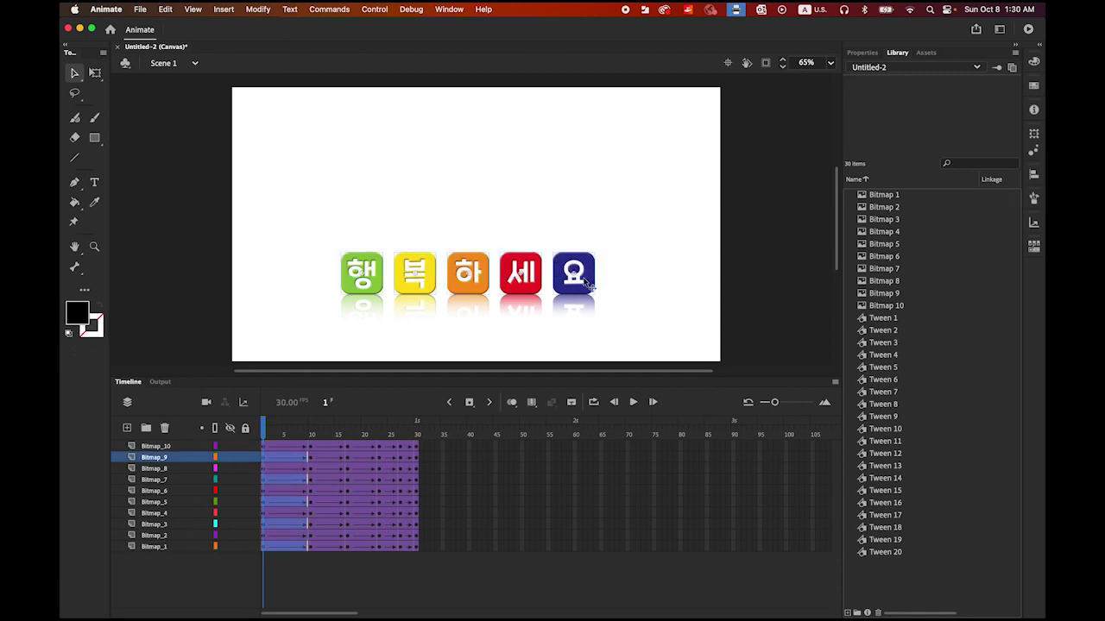
drag(587, 283, 590, 74)
- Move the five frame 1 reflections down just past the stage's lower edge and play the animation
drag(316, 289, 639, 373)
drag(586, 301, 589, 378)
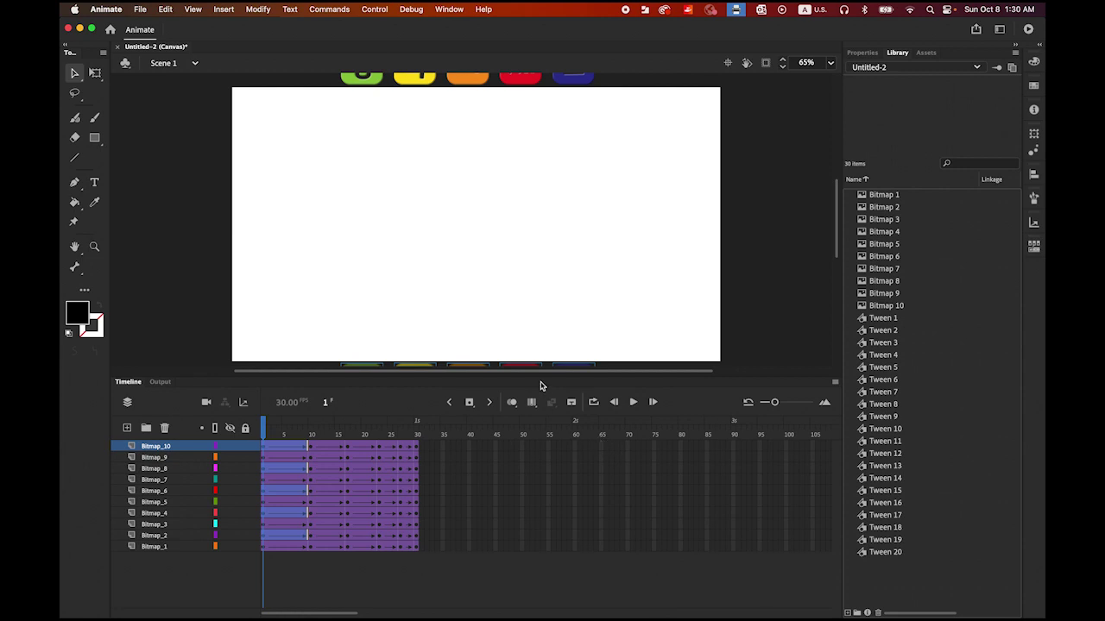
click(633, 402)
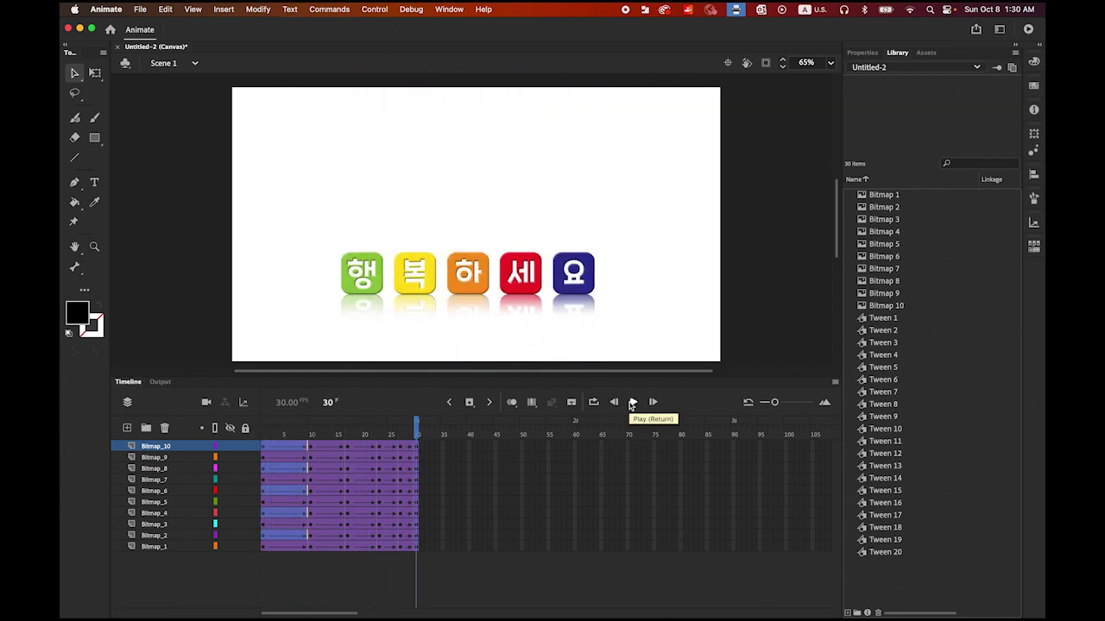
- At frame 17, raise the five letter tiles into the stage's upper half and lower their reflections to near its lower edge
drag(415, 429, 348, 442)
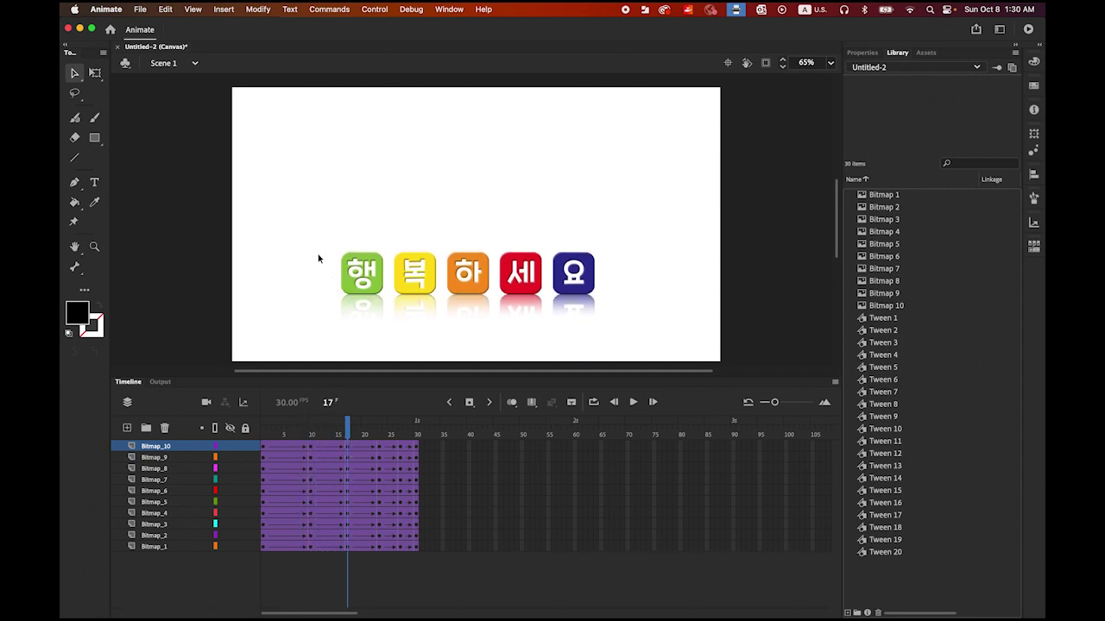
drag(310, 224, 634, 296)
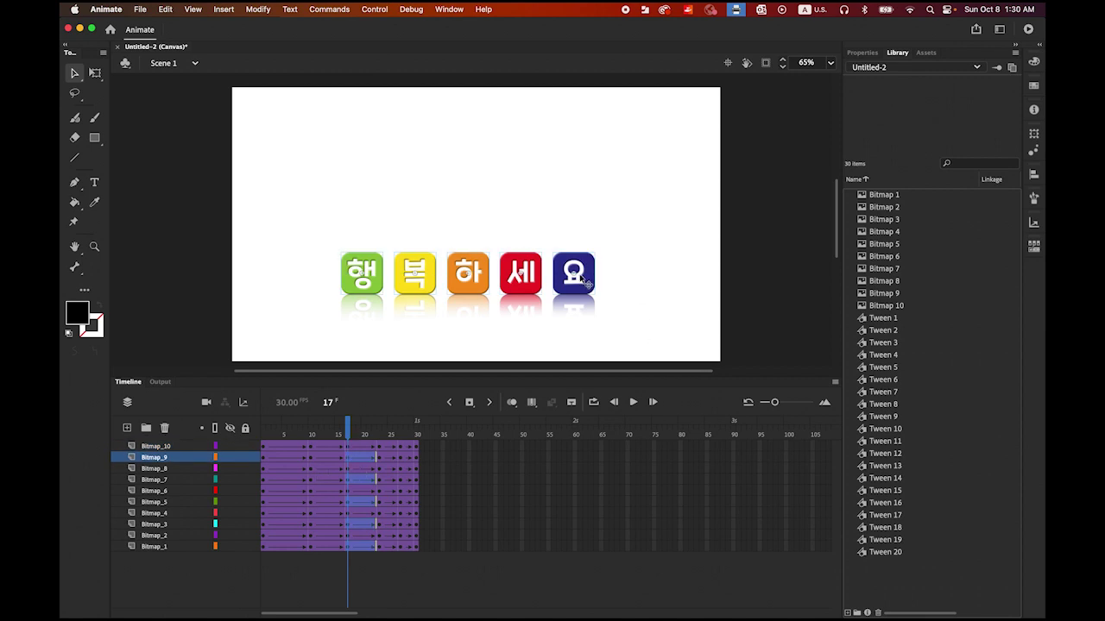
drag(586, 282, 593, 187)
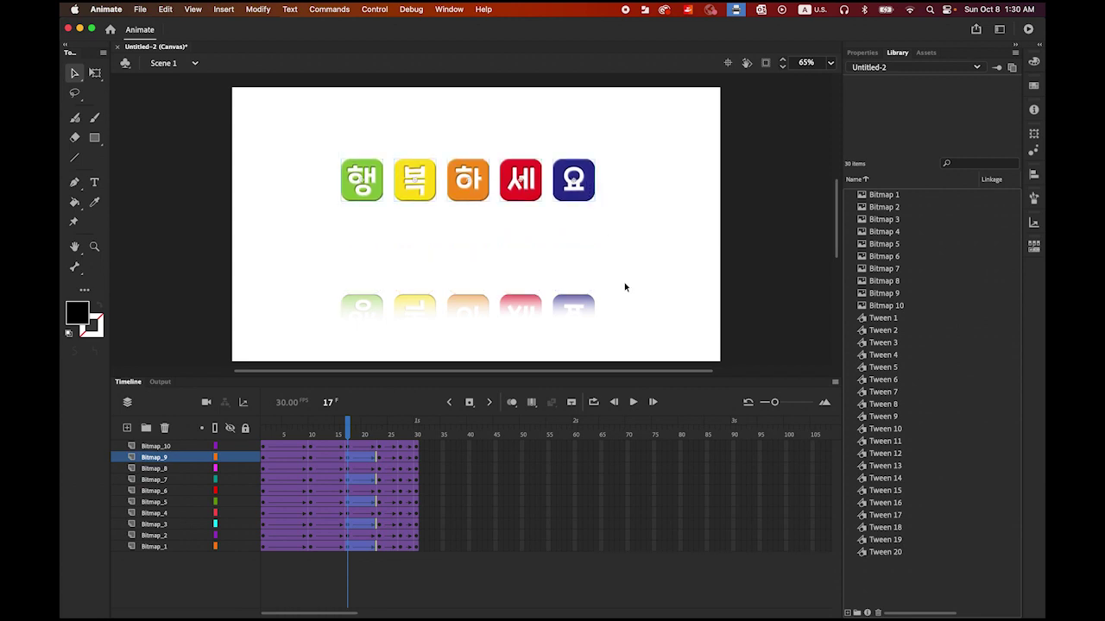
drag(272, 296, 610, 349)
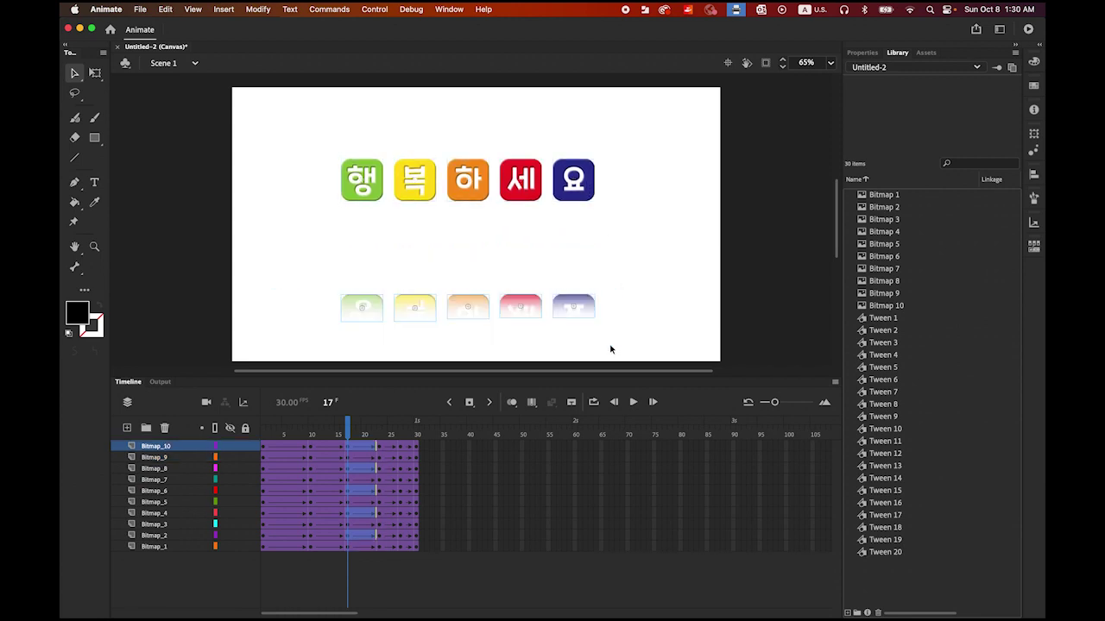
drag(582, 307, 585, 345)
- At frame 27, raise the five letter tiles slightly and lower their reflections by about half that distance for a smaller bounce
drag(347, 431, 402, 460)
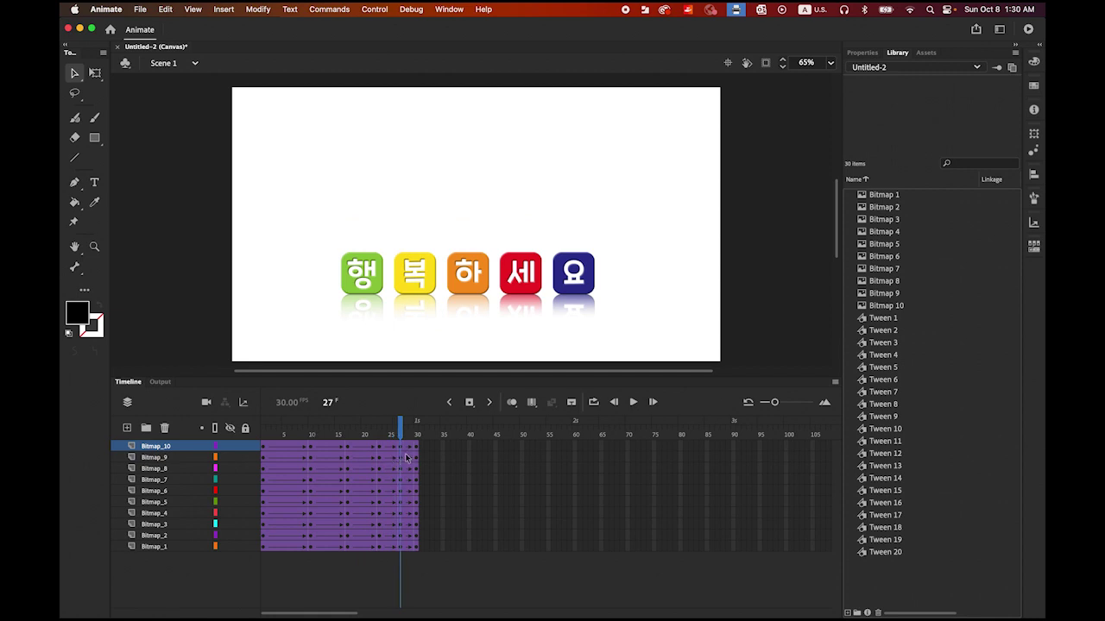
drag(290, 217, 706, 276)
drag(586, 285, 583, 252)
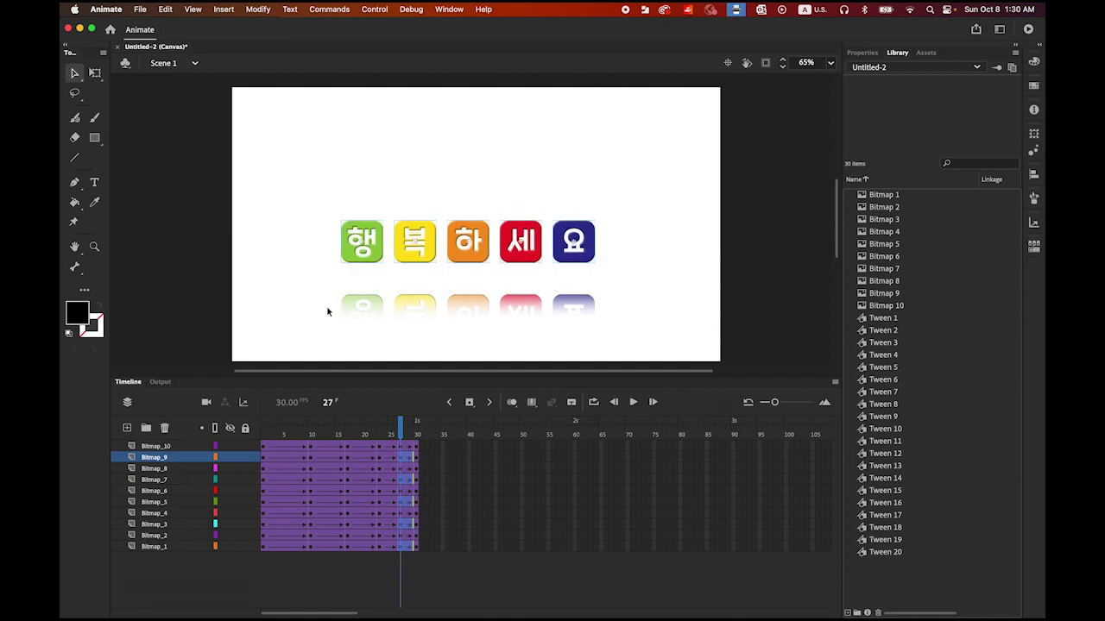
drag(309, 292, 672, 347)
drag(584, 310, 585, 325)
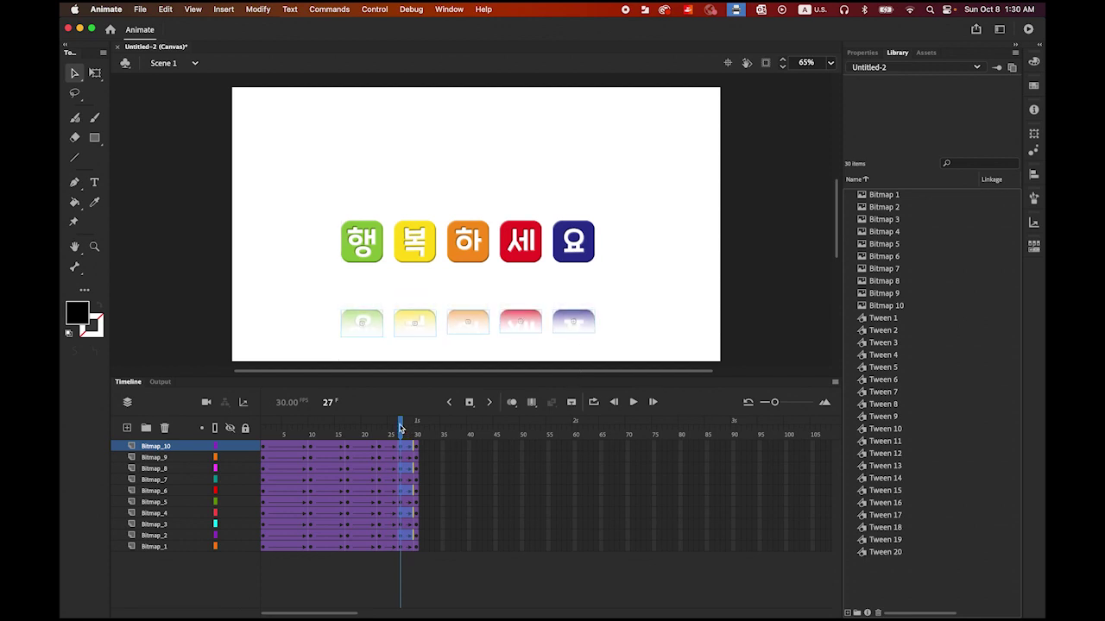
- Play the bounce animation from frame 1 several times to check its motion
key(shift+comma)
click(633, 402)
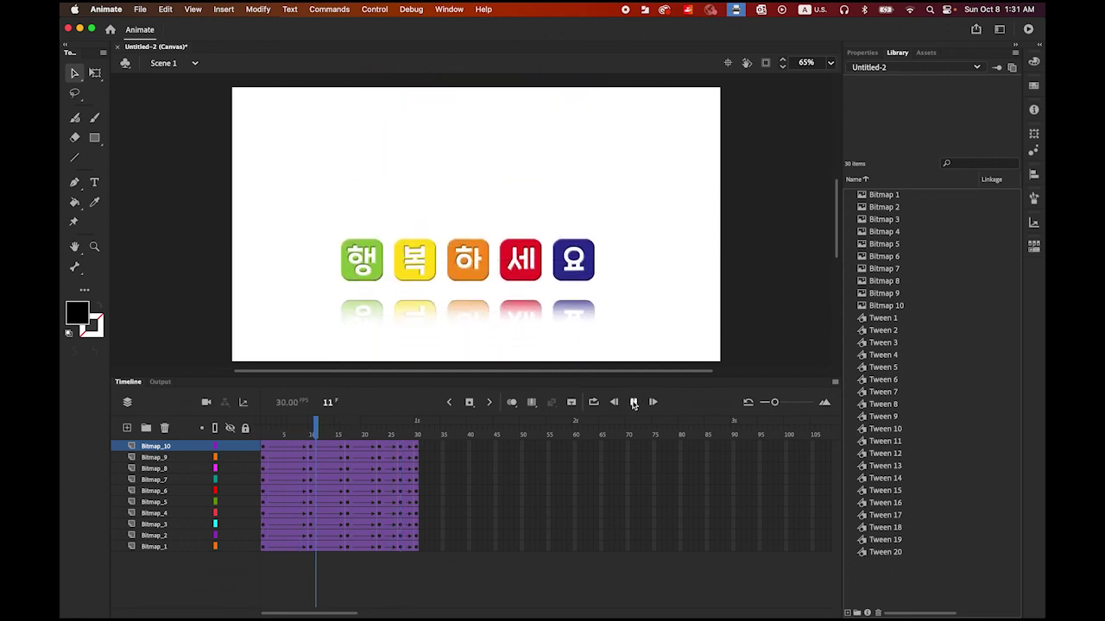
click(634, 403)
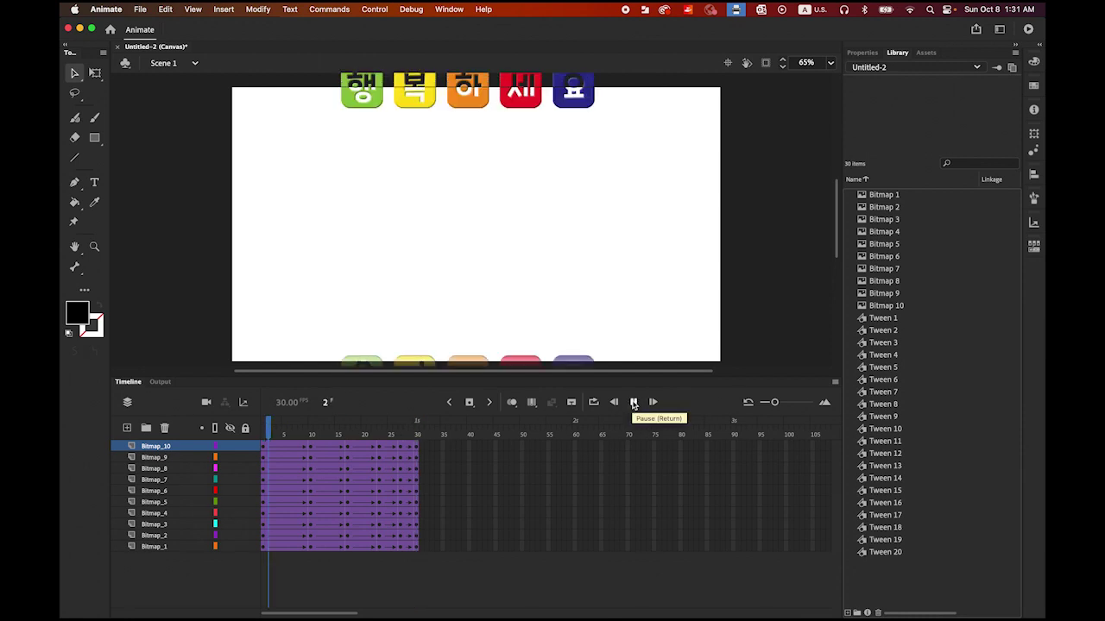
click(634, 402)
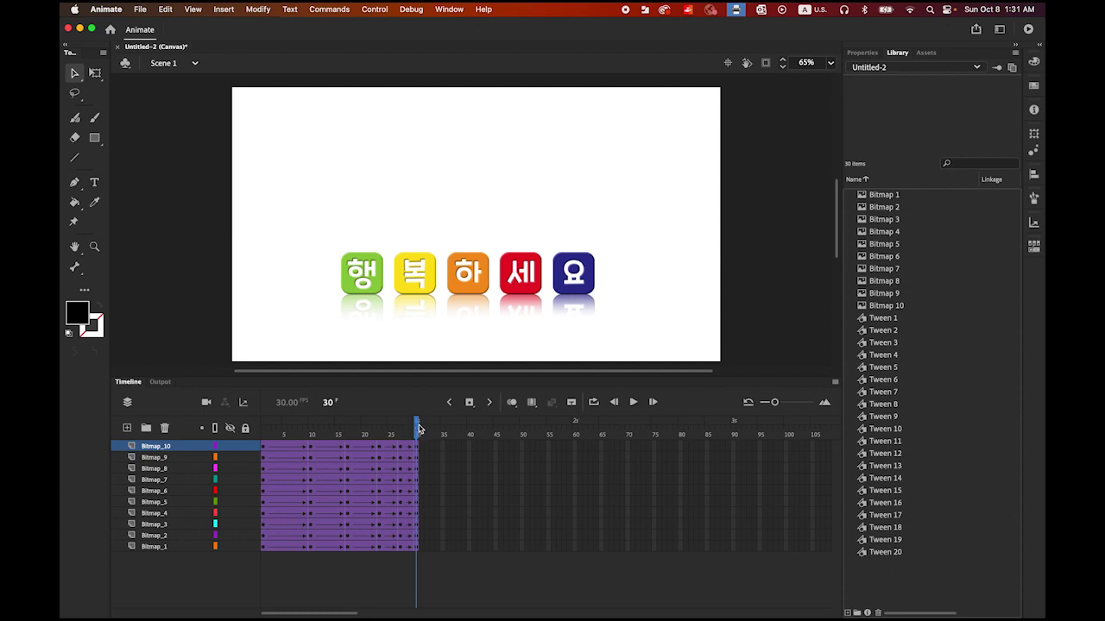
- Set the classic tween ease to -100 on the frame 1 keyframes of all ten layers and play the animation
drag(417, 430, 234, 415)
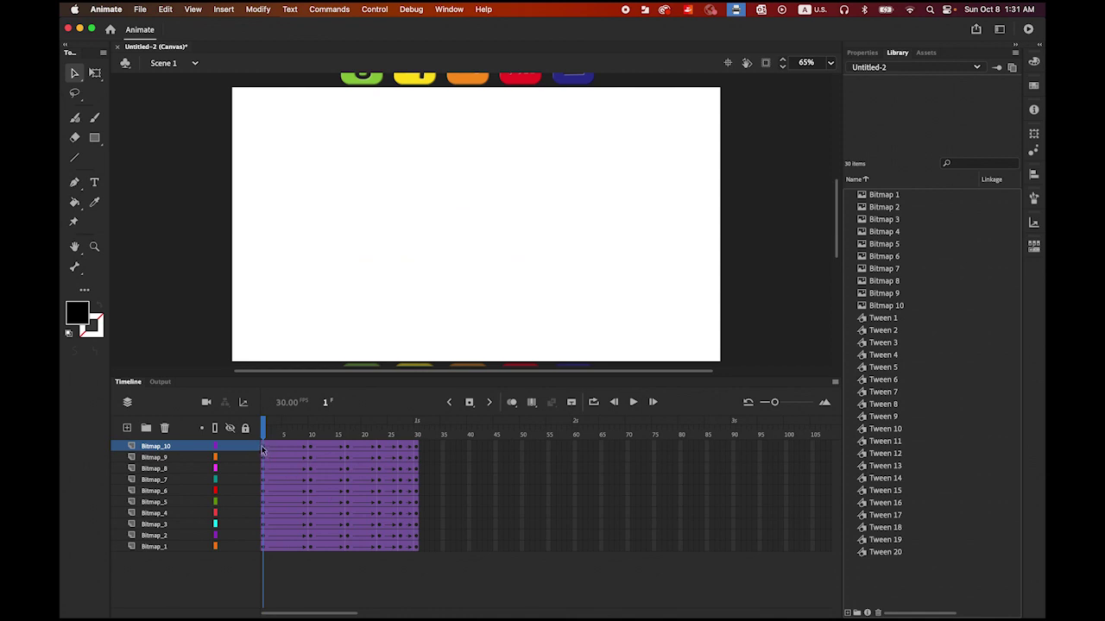
click(263, 547)
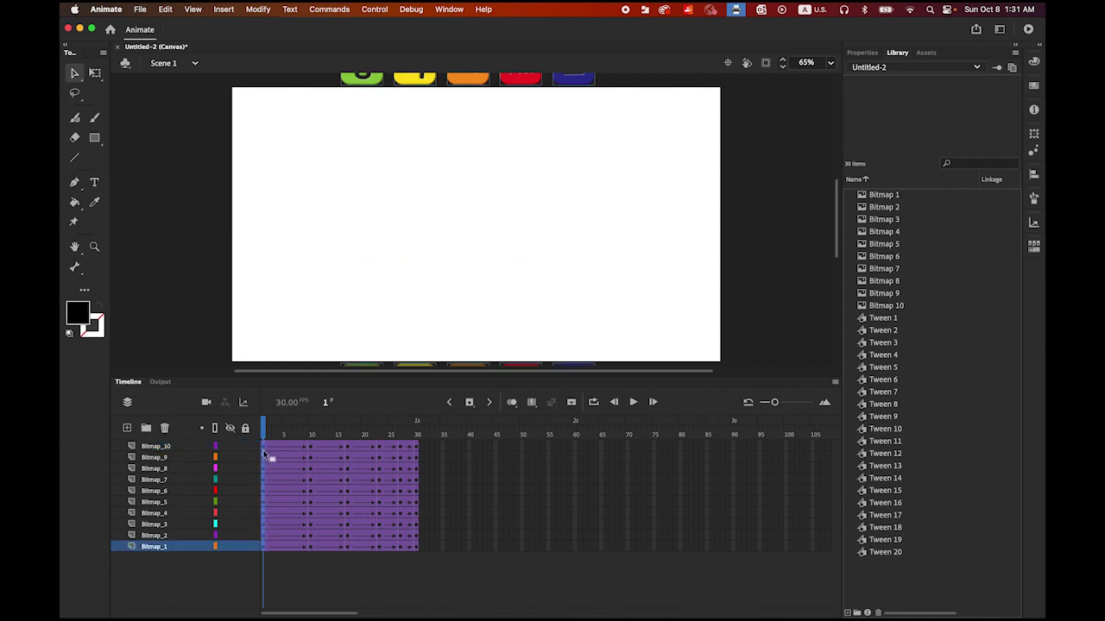
click(863, 53)
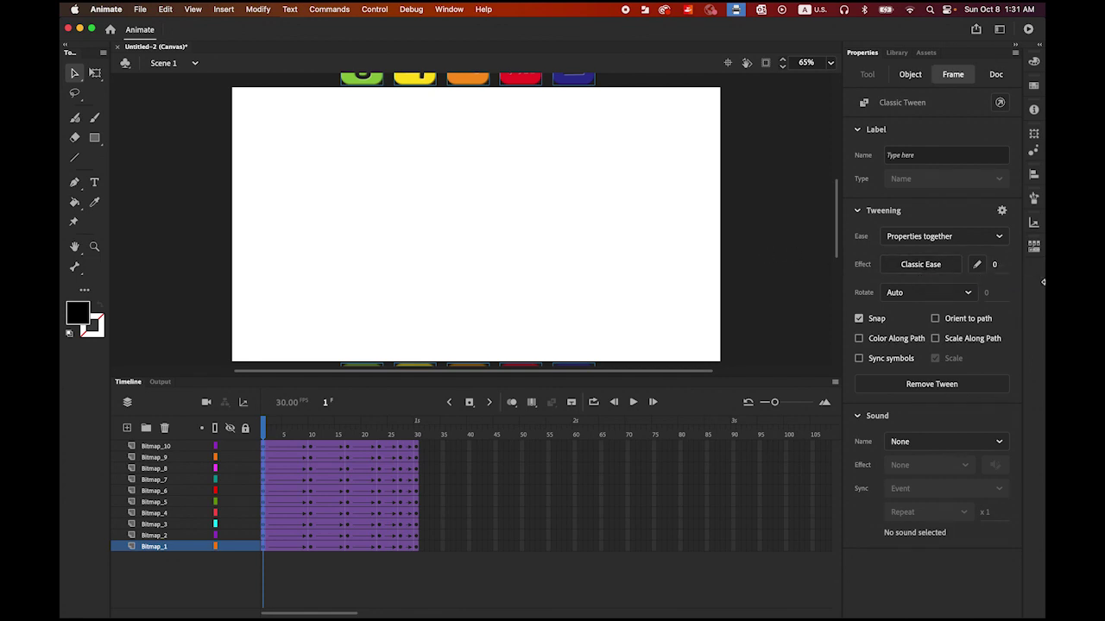
drag(998, 267, 799, 255)
click(633, 402)
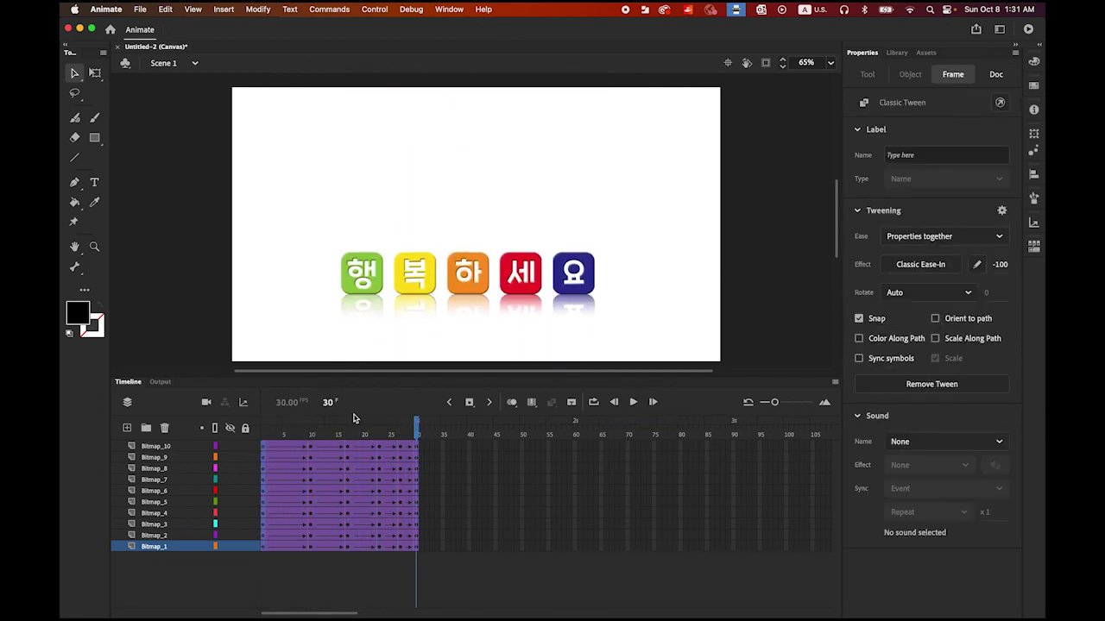
- Set the classic tween ease to 100 on the frame 10 keyframes of all ten layers
drag(417, 431, 313, 436)
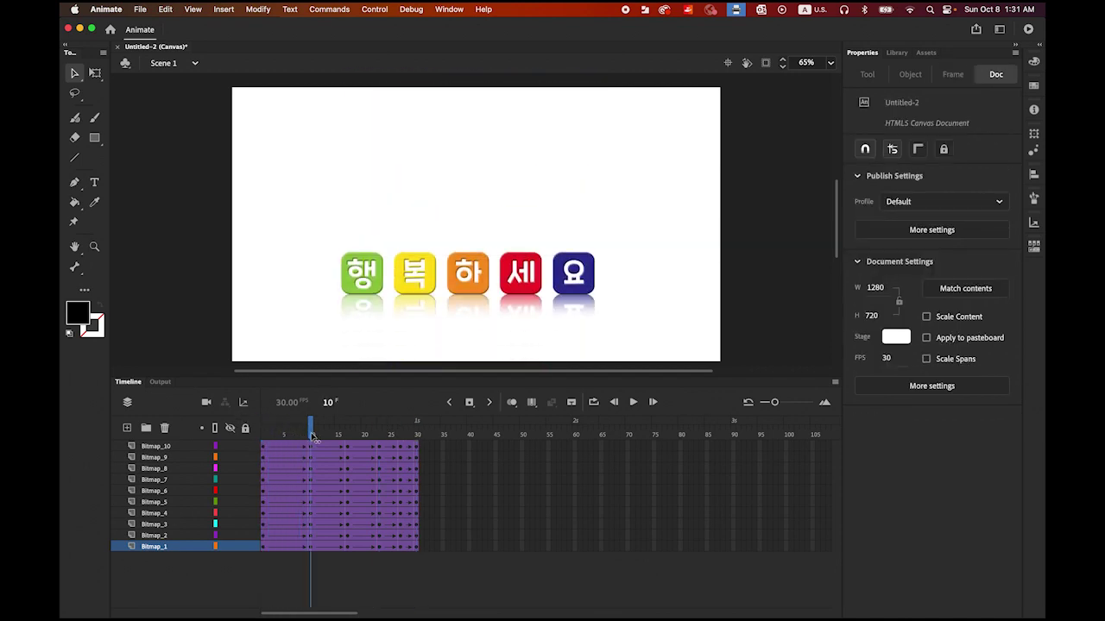
click(312, 448)
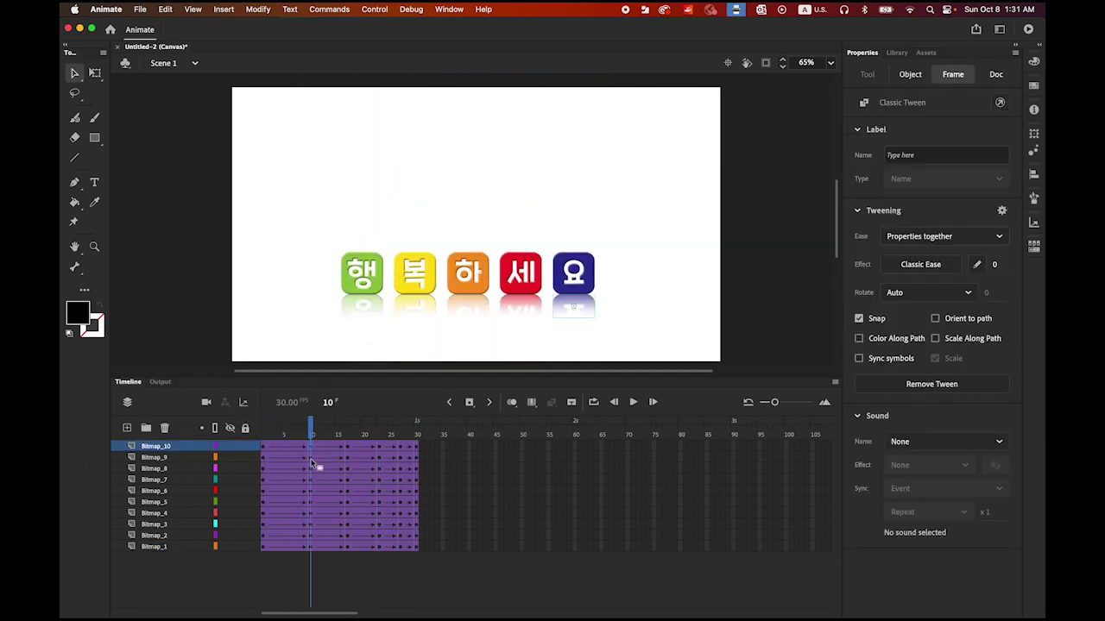
shift+click(312, 547)
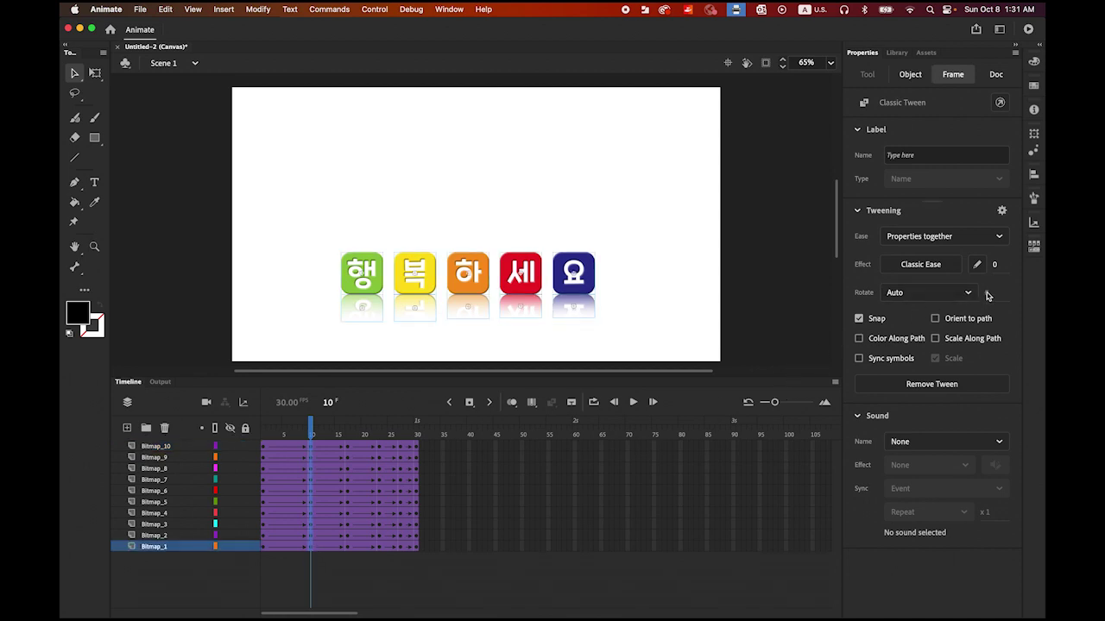
click(995, 264)
text(100)
key(Return)
- Apply a strong classic ease-in to the tweens starting at frame 17 on all ten layers
drag(313, 434, 347, 447)
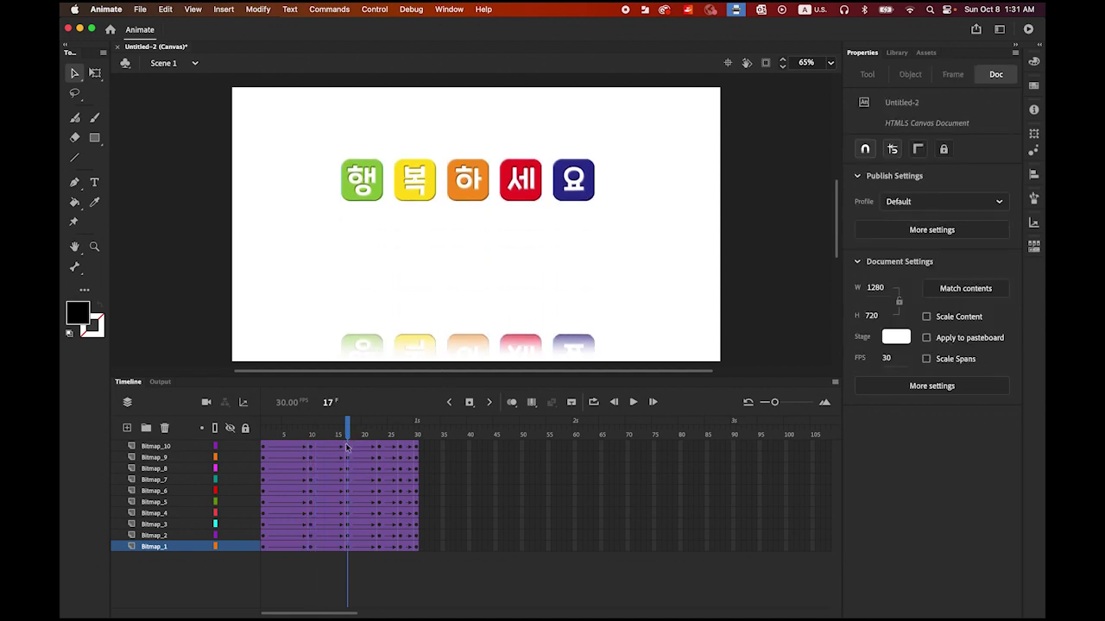
click(348, 447)
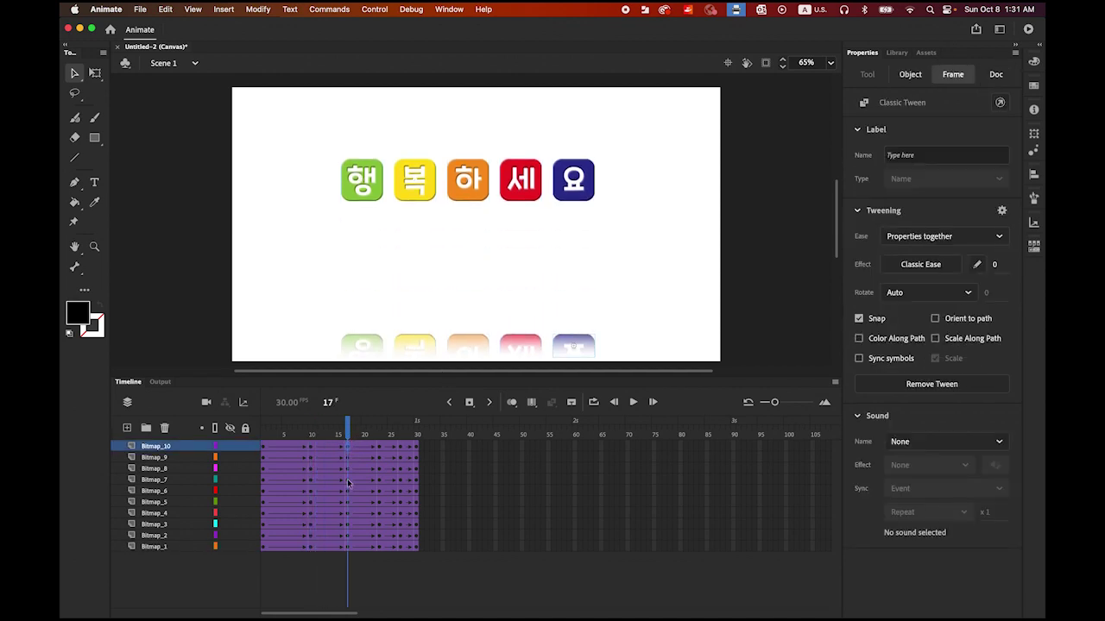
click(349, 553)
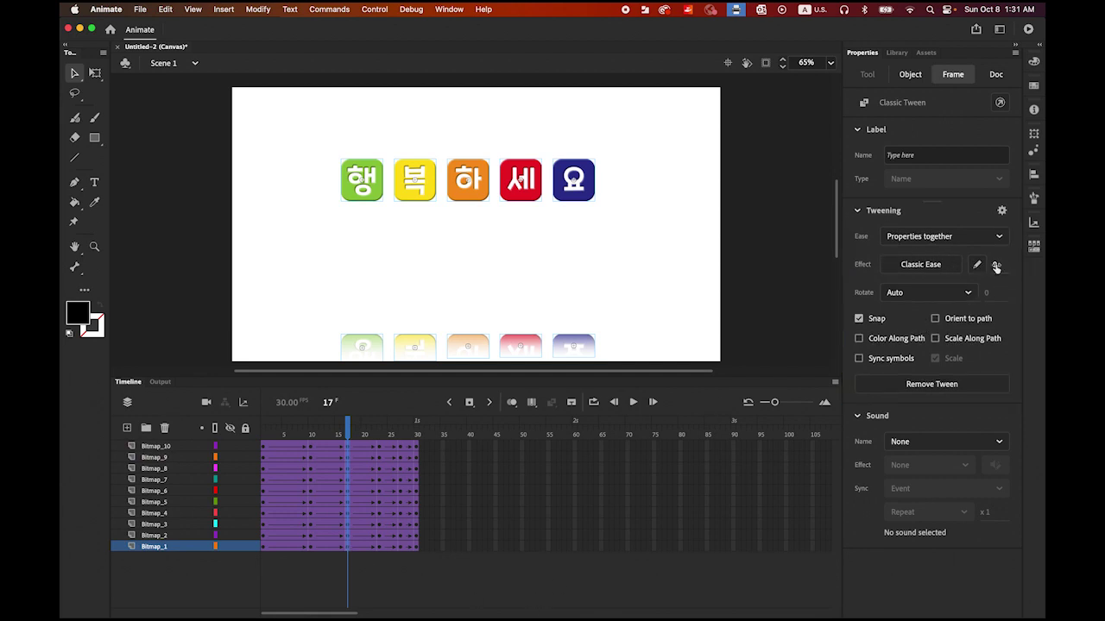
drag(997, 268, 807, 259)
- Set the classic tween ease to 100 on the frame 23 keyframes of all ten layers
drag(350, 433, 378, 447)
click(380, 448)
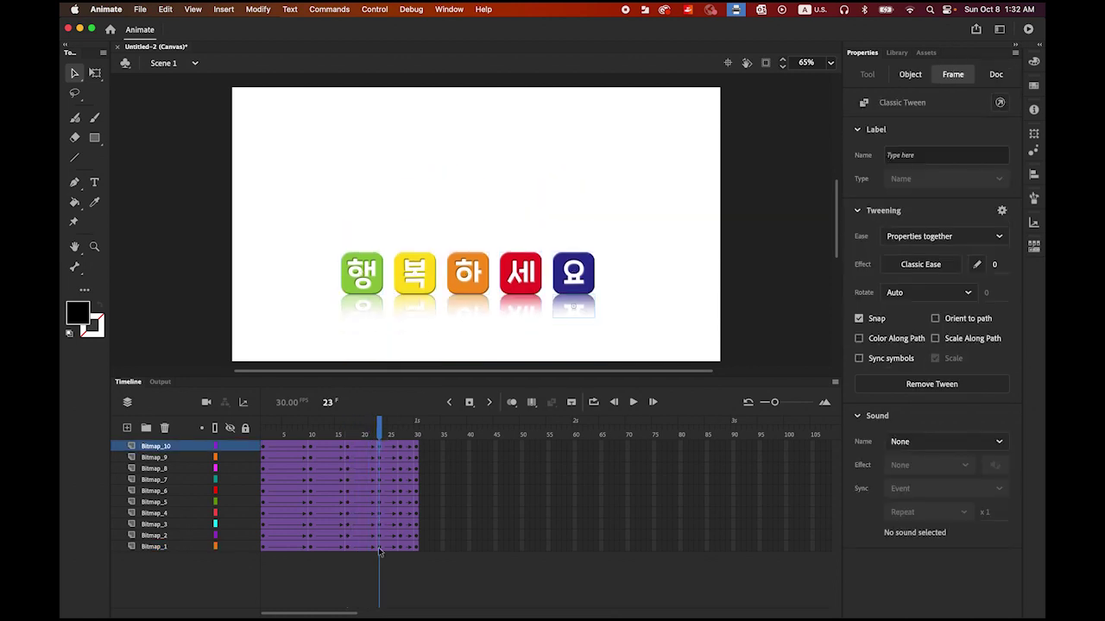
click(380, 547)
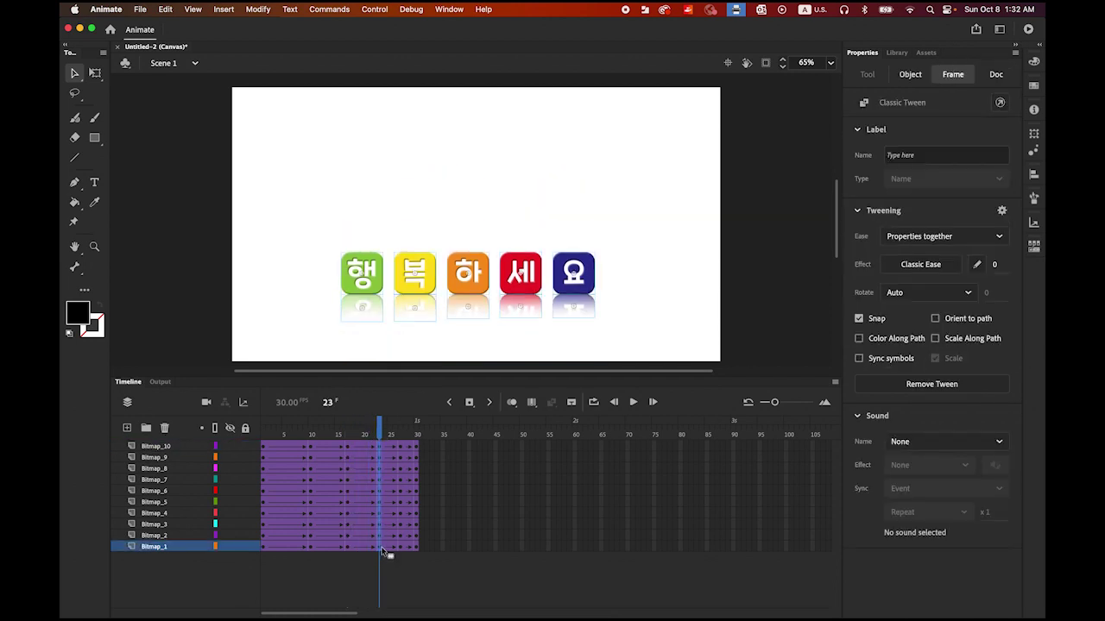
click(995, 265)
text(100)
key(Return)
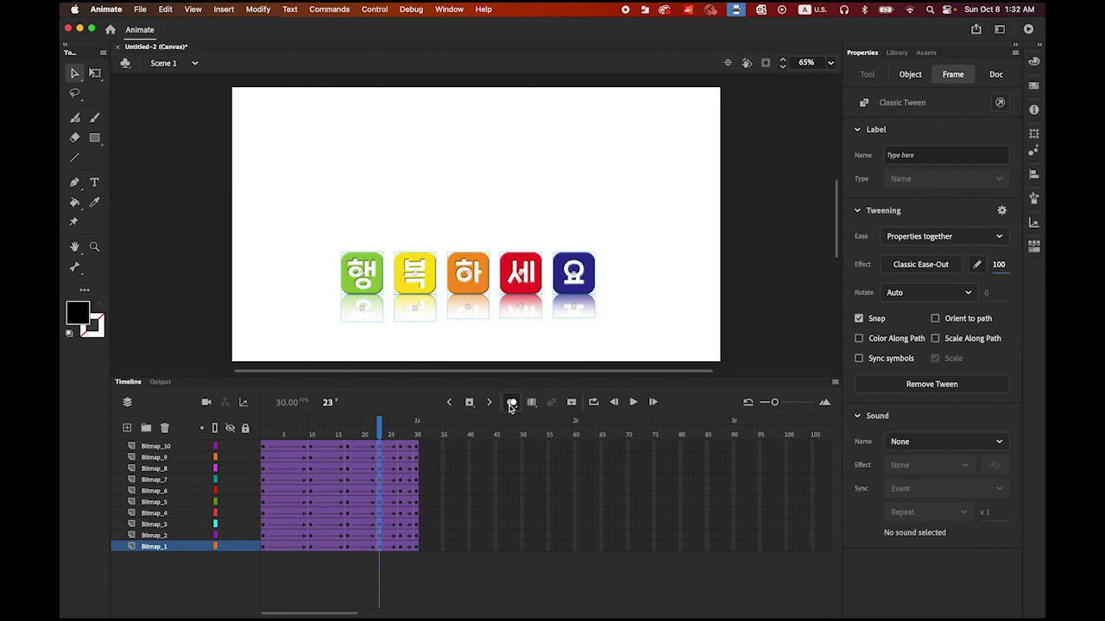
- Apply a strong classic ease-in to the frame 27 tweens on all ten layers and return the playhead to frame 1
drag(381, 423, 399, 428)
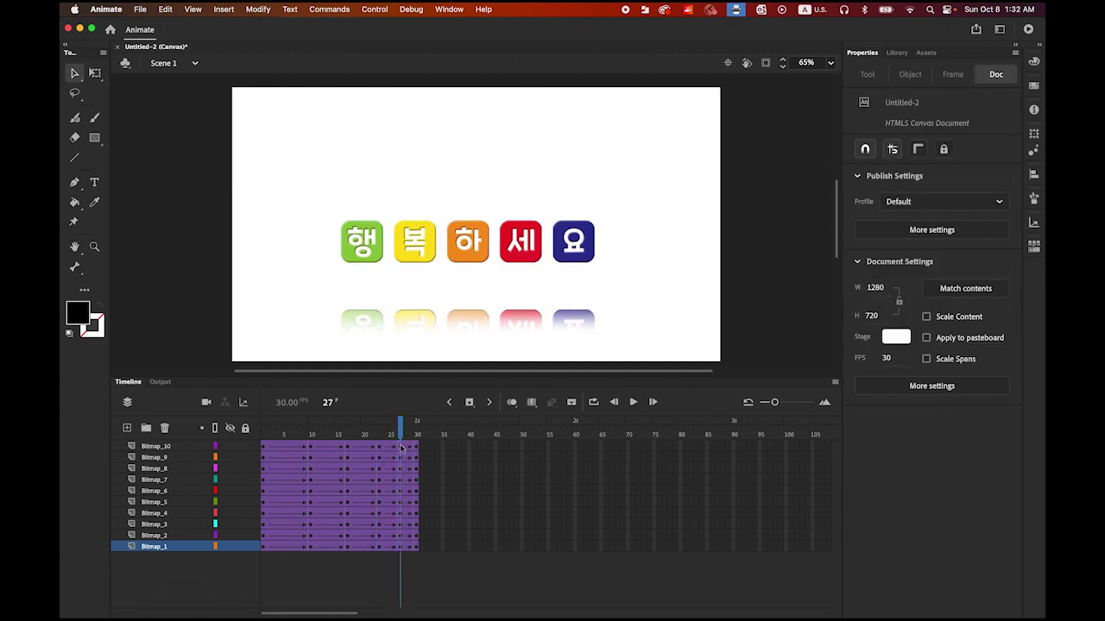
click(406, 446)
shift+click(402, 550)
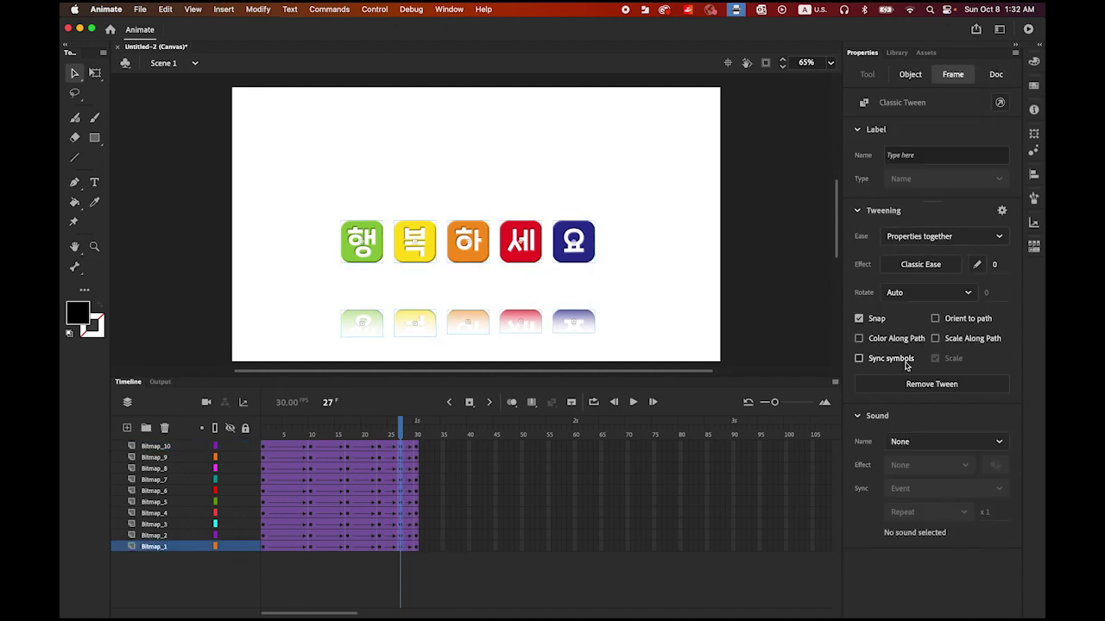
drag(995, 265, 841, 259)
drag(400, 430, 259, 420)
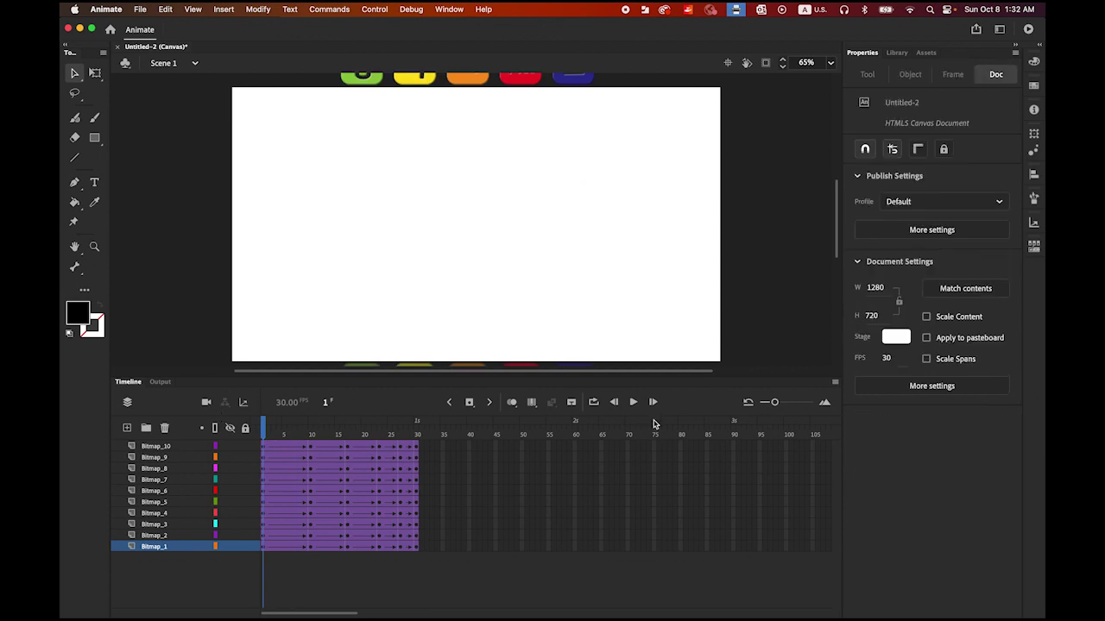
- Play back the tile bounce animation and move the playhead to frame 17
click(634, 402)
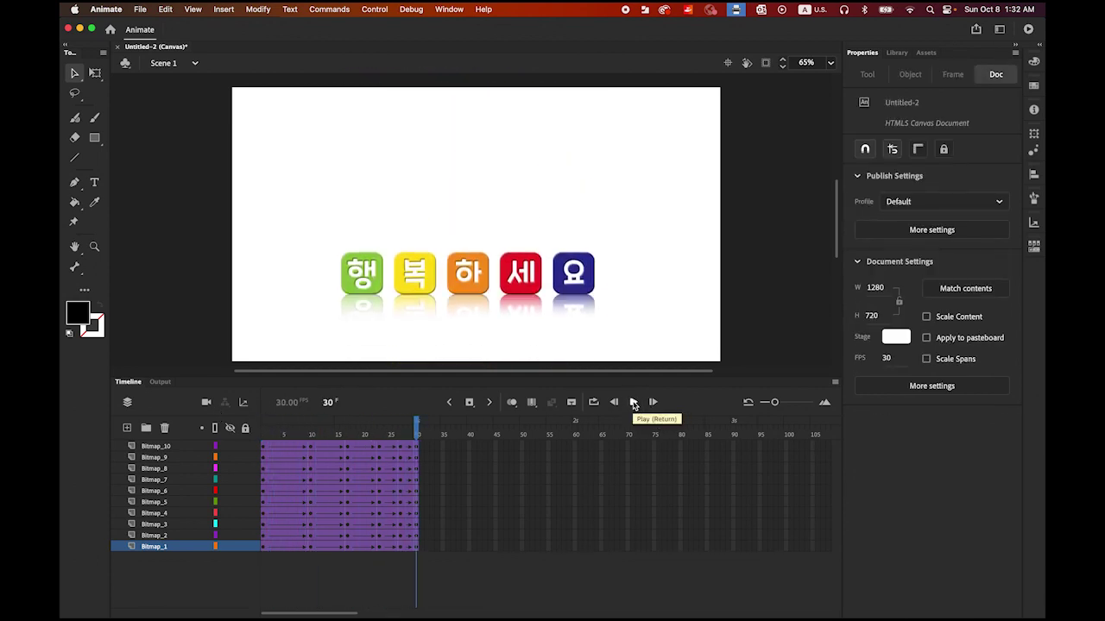
click(633, 403)
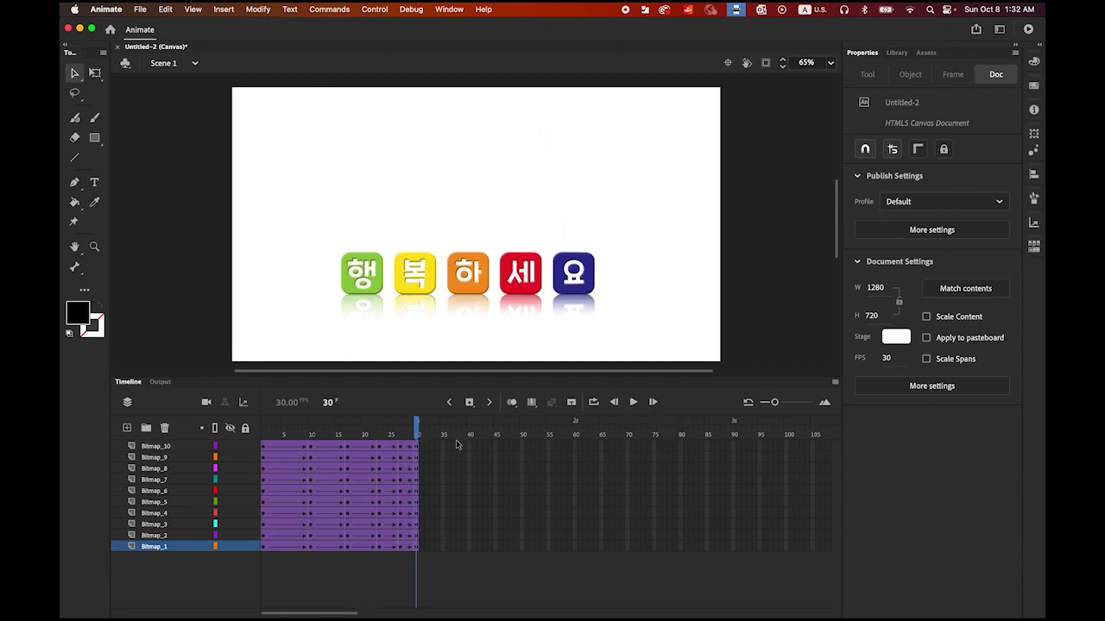
drag(416, 429, 350, 439)
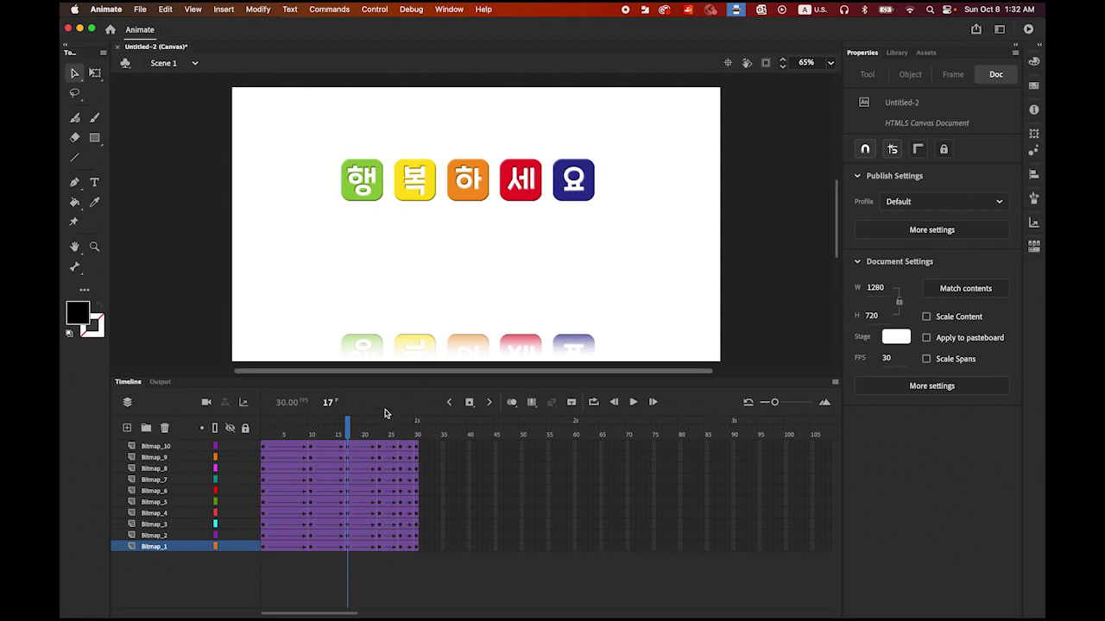
- Rotate the green 행 tile to 5° at the frame 17 keyframe
click(378, 192)
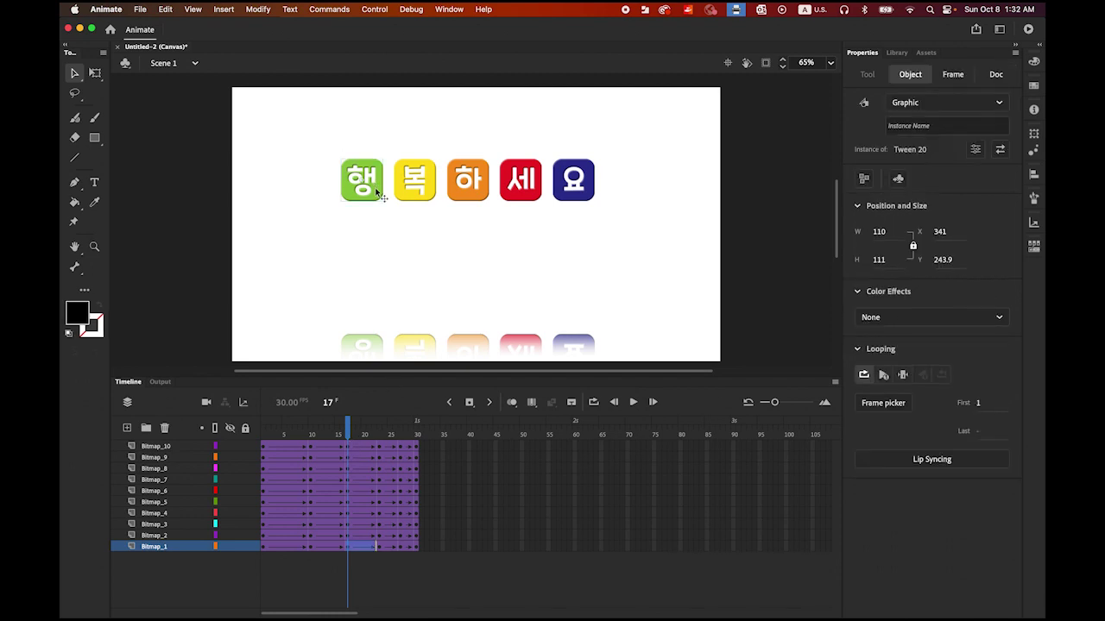
click(1033, 134)
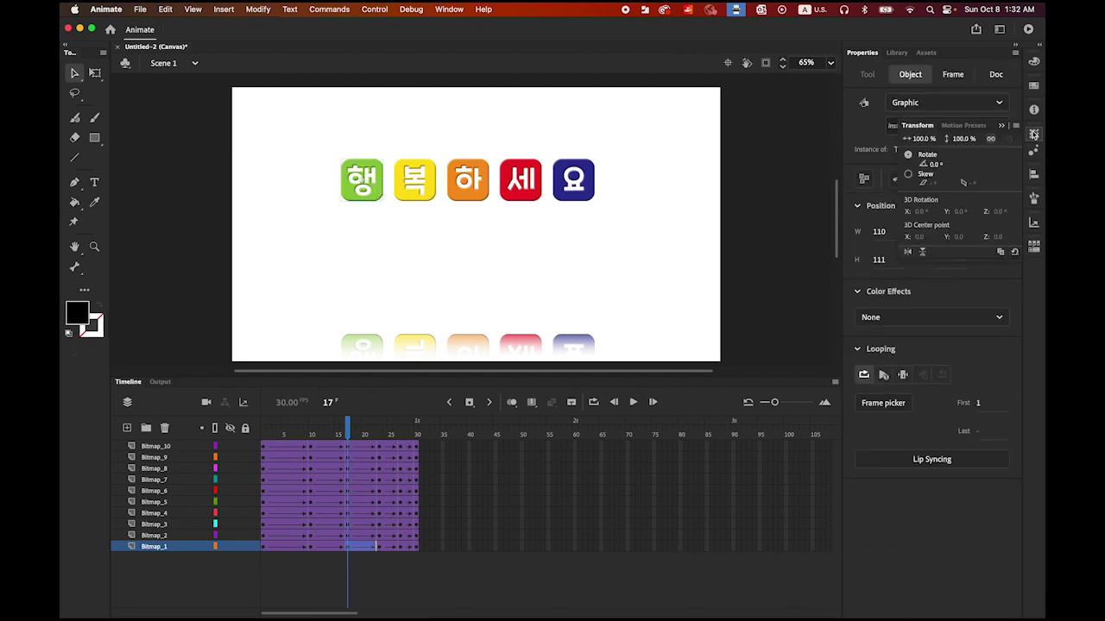
click(455, 9)
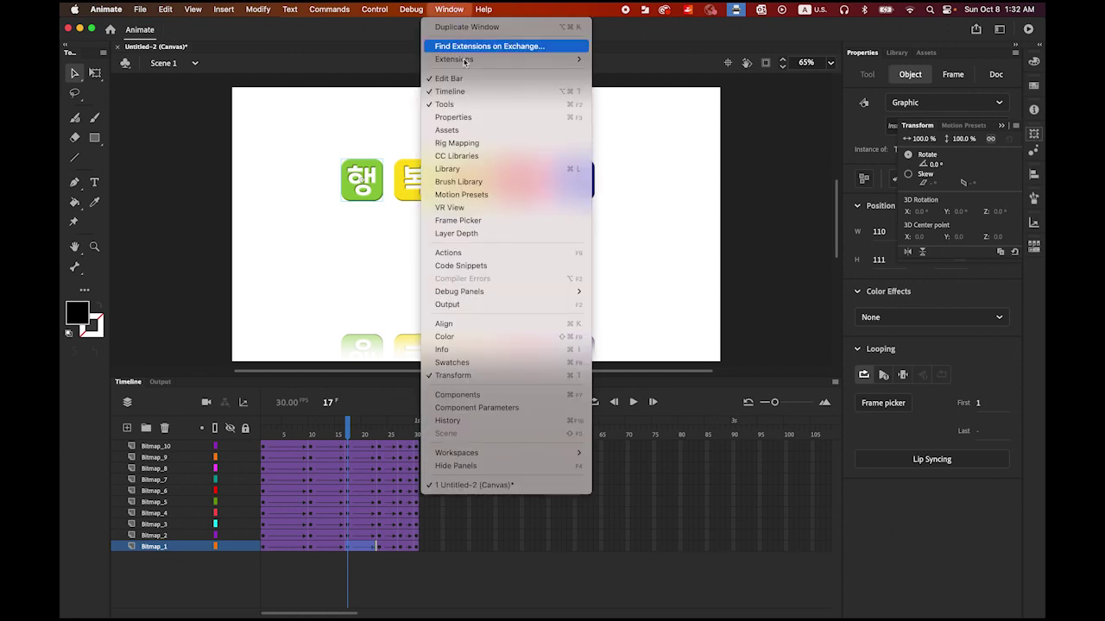
click(523, 375)
click(937, 165)
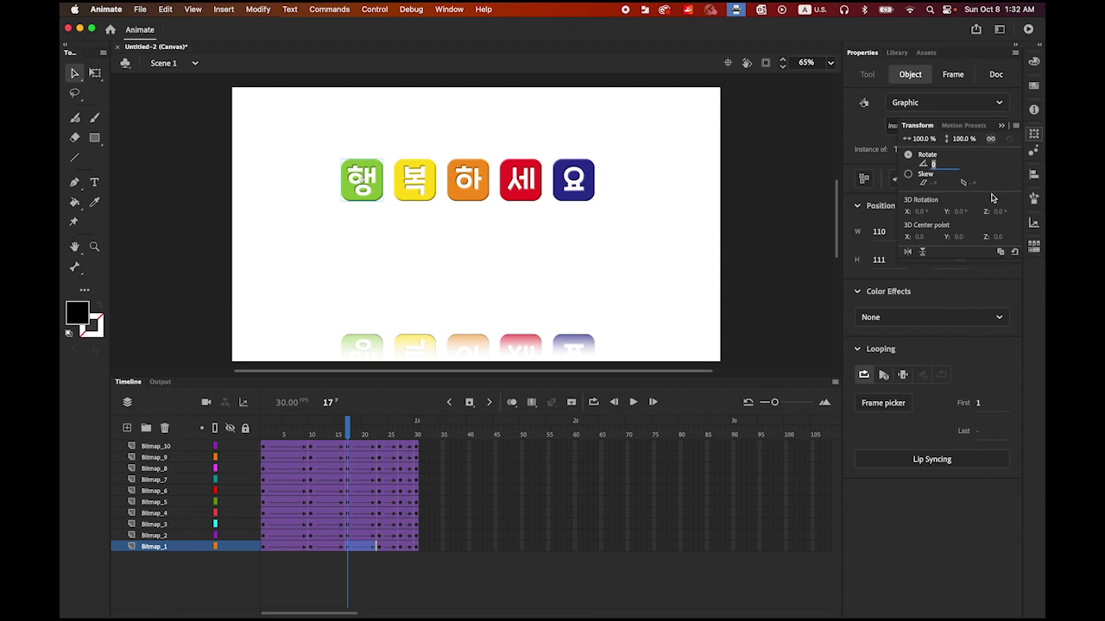
key(Return)
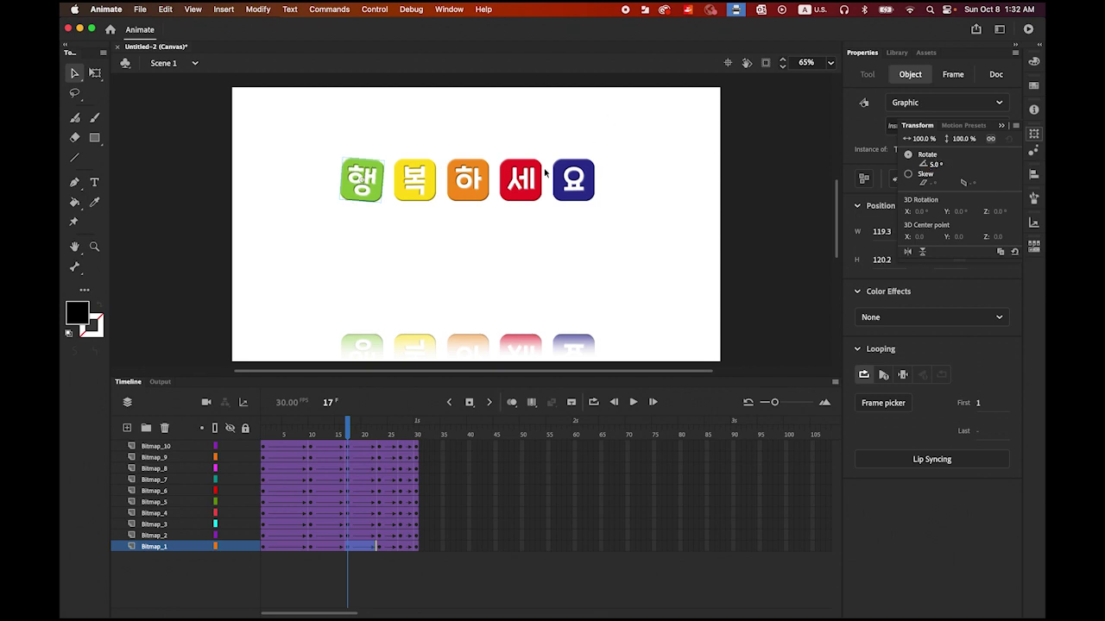
- Rotate the yellow 복 tile to 5° at the frame 17 keyframe
click(424, 194)
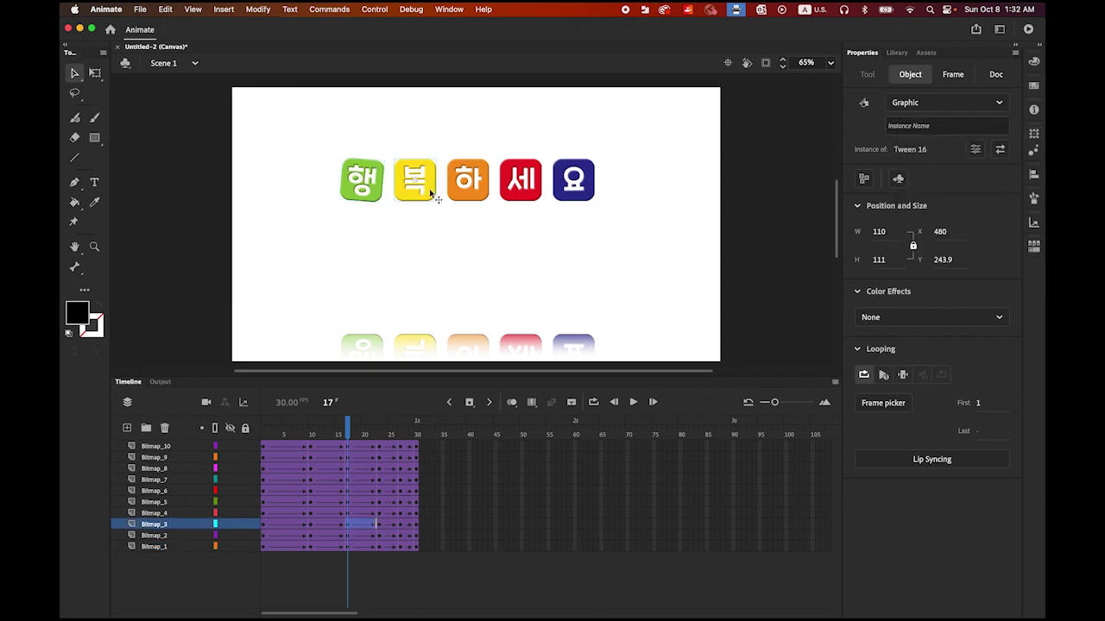
click(1033, 134)
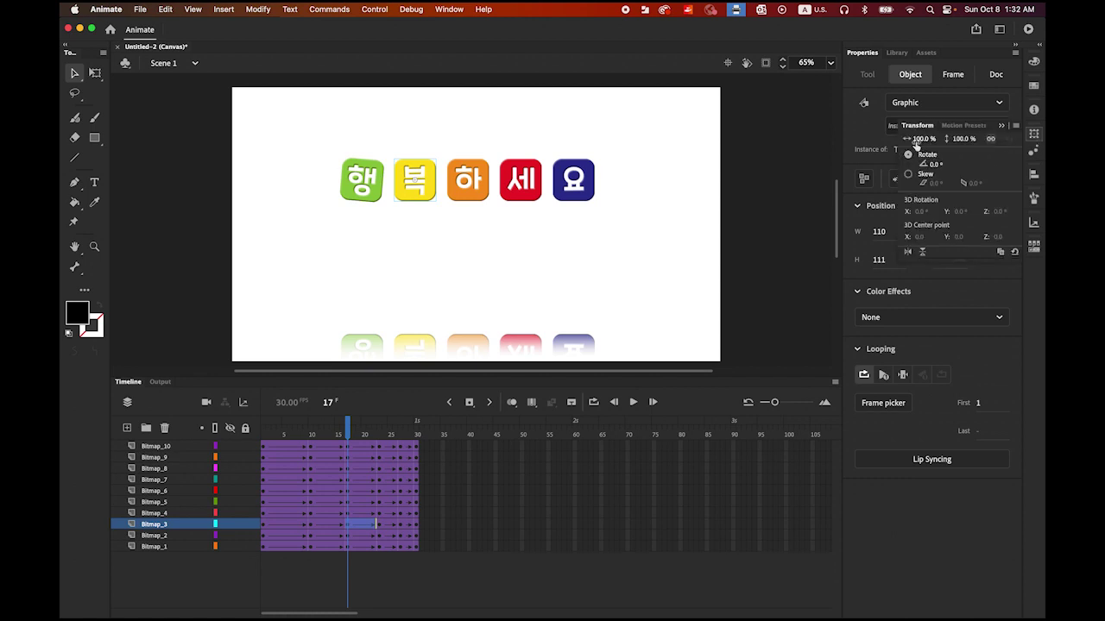
click(931, 164)
text(5)
key(Return)
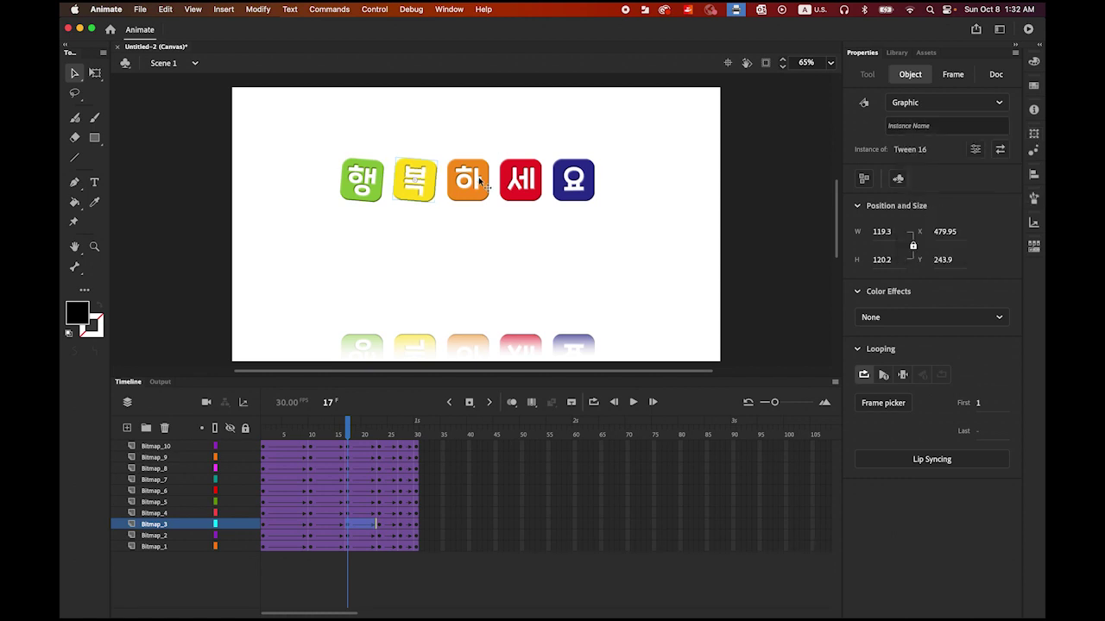
- Rotate the orange 하 tile to 5° at the frame 17 keyframe
click(481, 179)
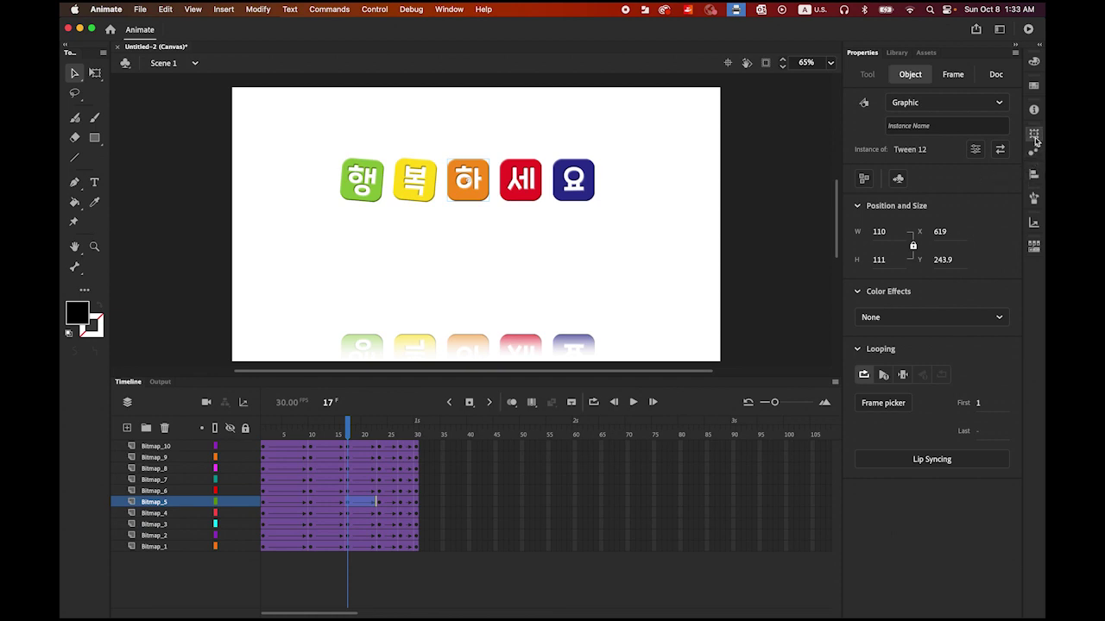
click(1034, 136)
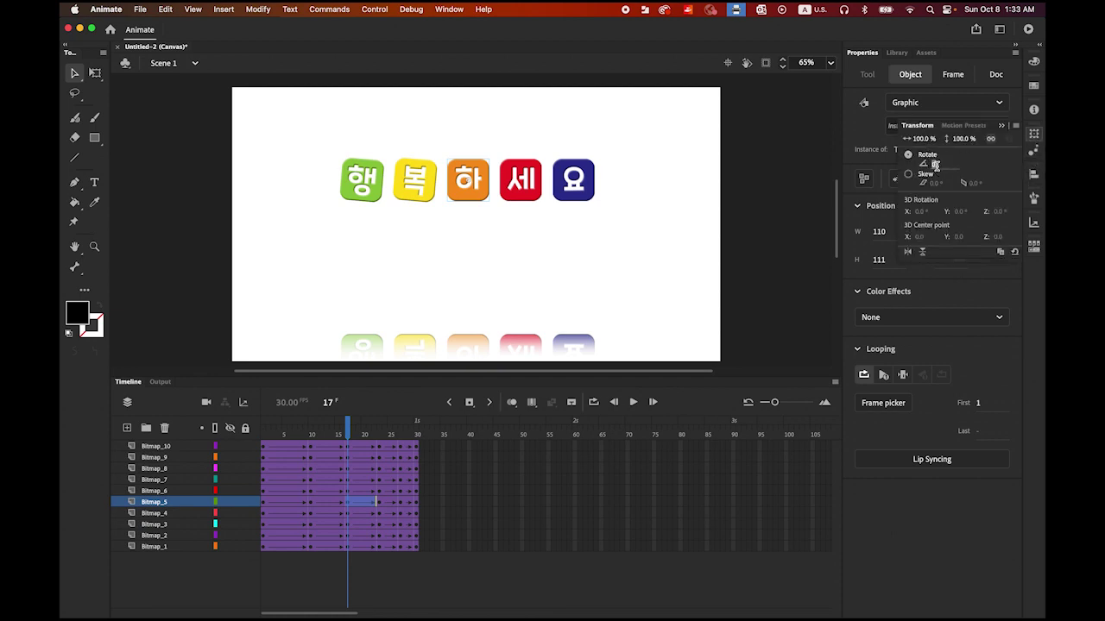
click(933, 164)
text(5)
key(Return)
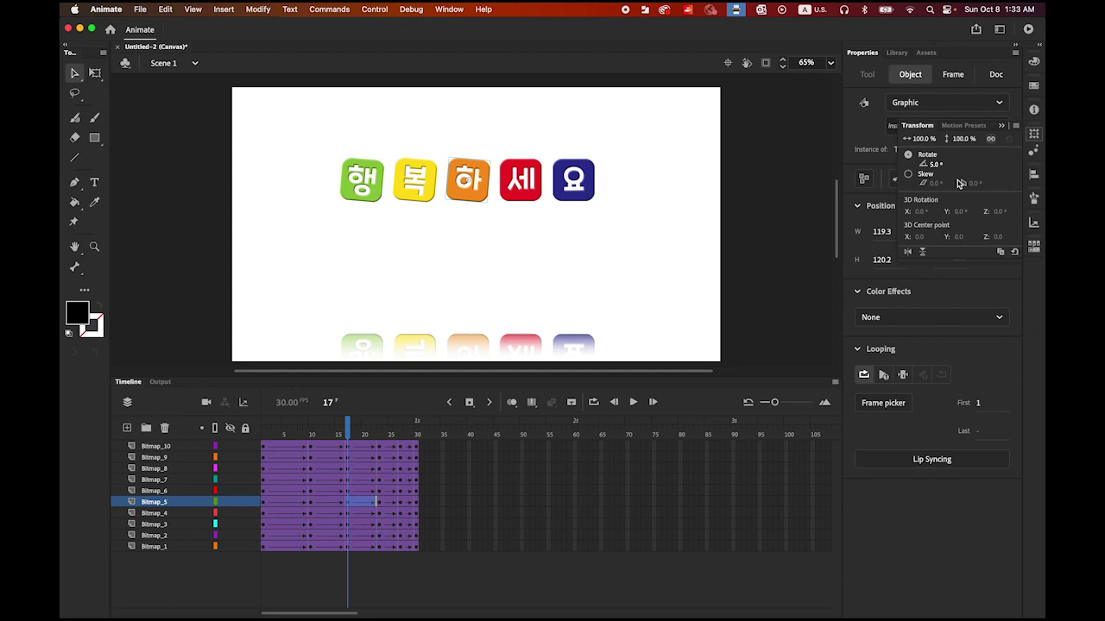
- Rotate the red 세 tile to 5° at the frame 17 keyframe
click(522, 202)
click(1035, 136)
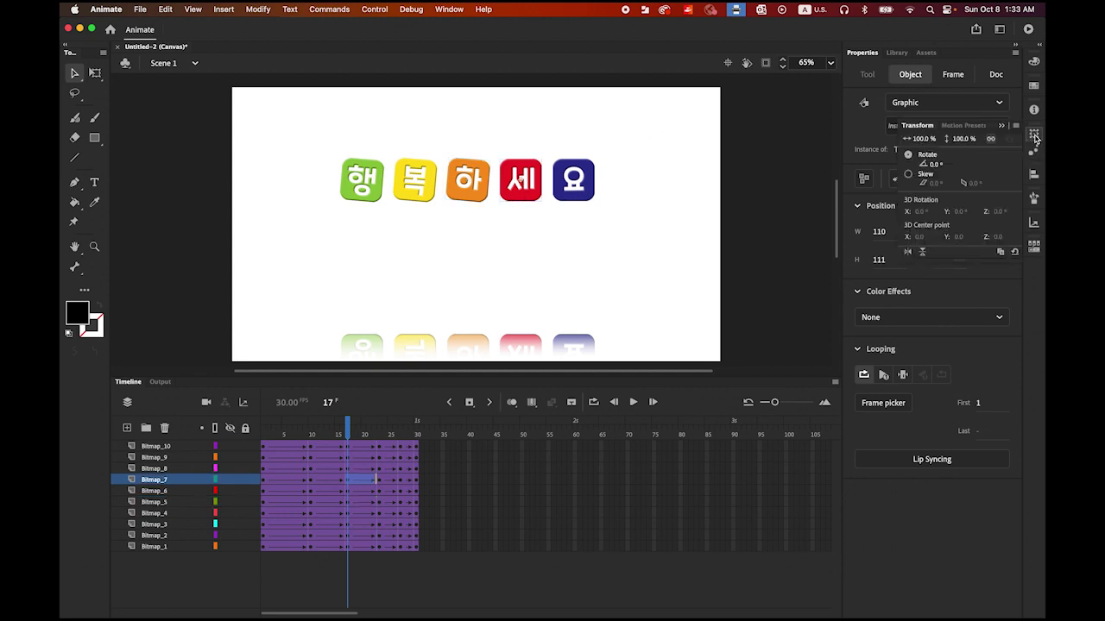
click(931, 165)
text(5)
key(Return)
- Rotate the blue 요 tile to 5° at the frame 17 keyframe
click(591, 189)
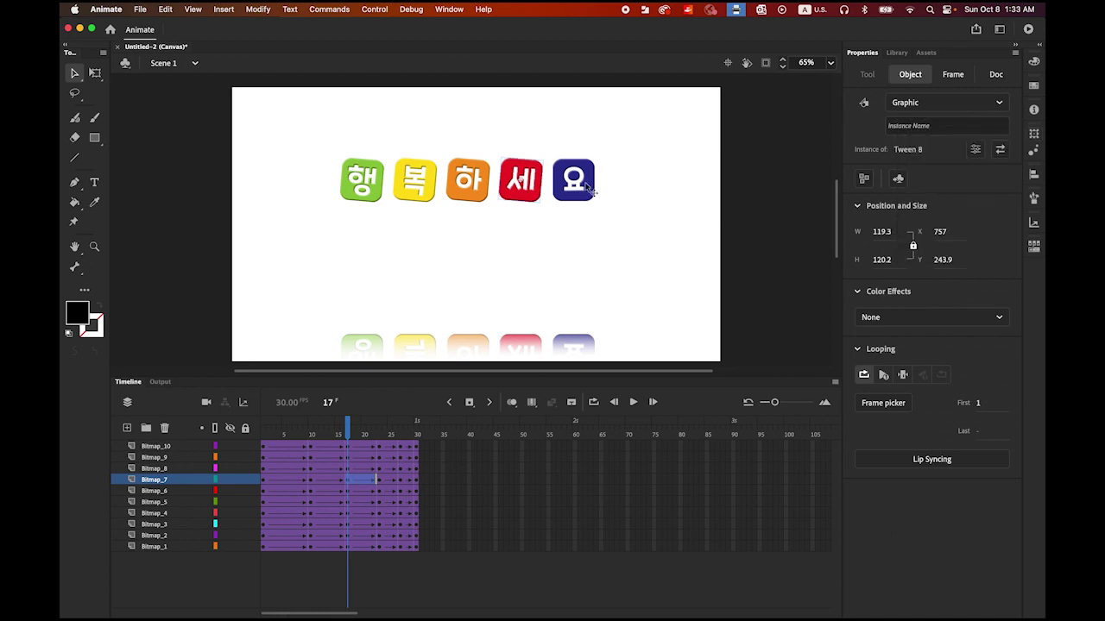
click(1036, 140)
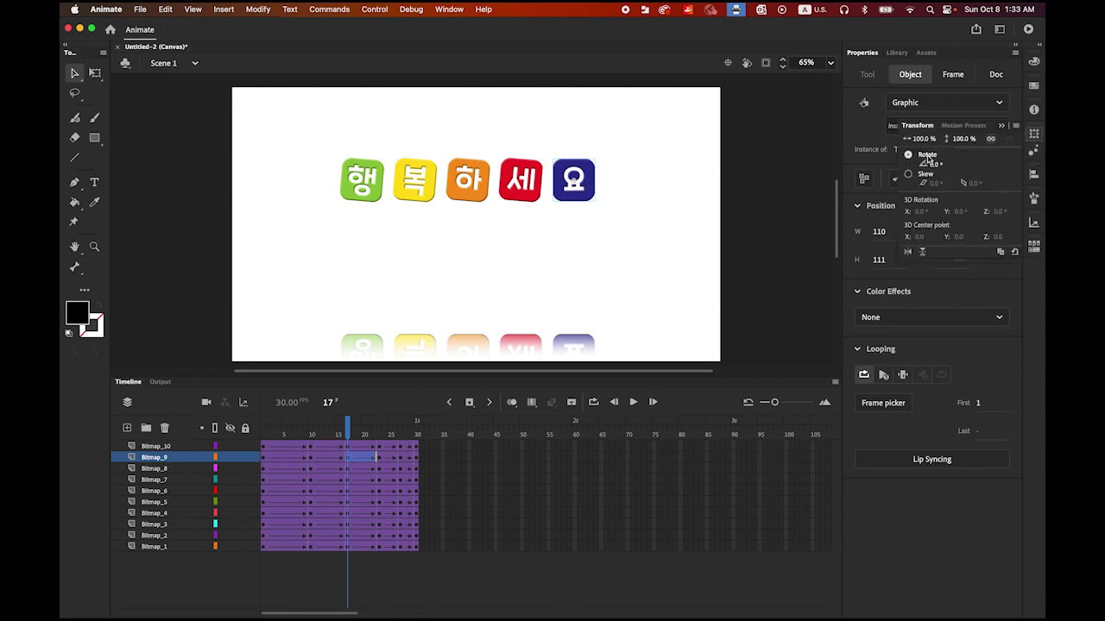
click(934, 164)
text(6)
text(5)
key(Return)
- Rotate the reflections of the green 행 and yellow 복 tiles to -5° at frame 17
click(373, 345)
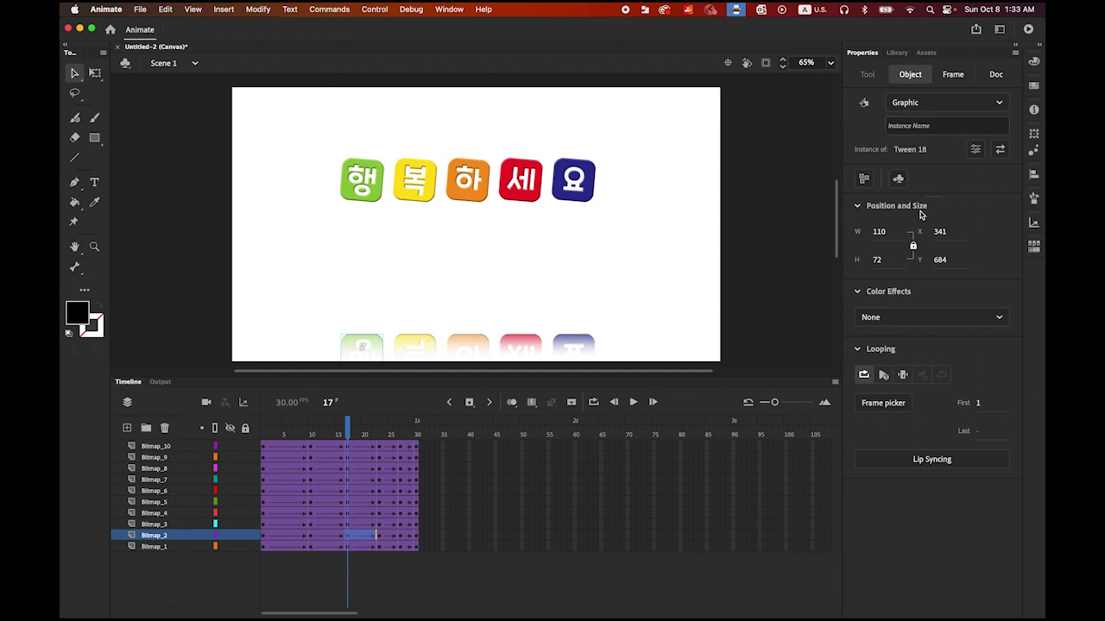
click(1035, 135)
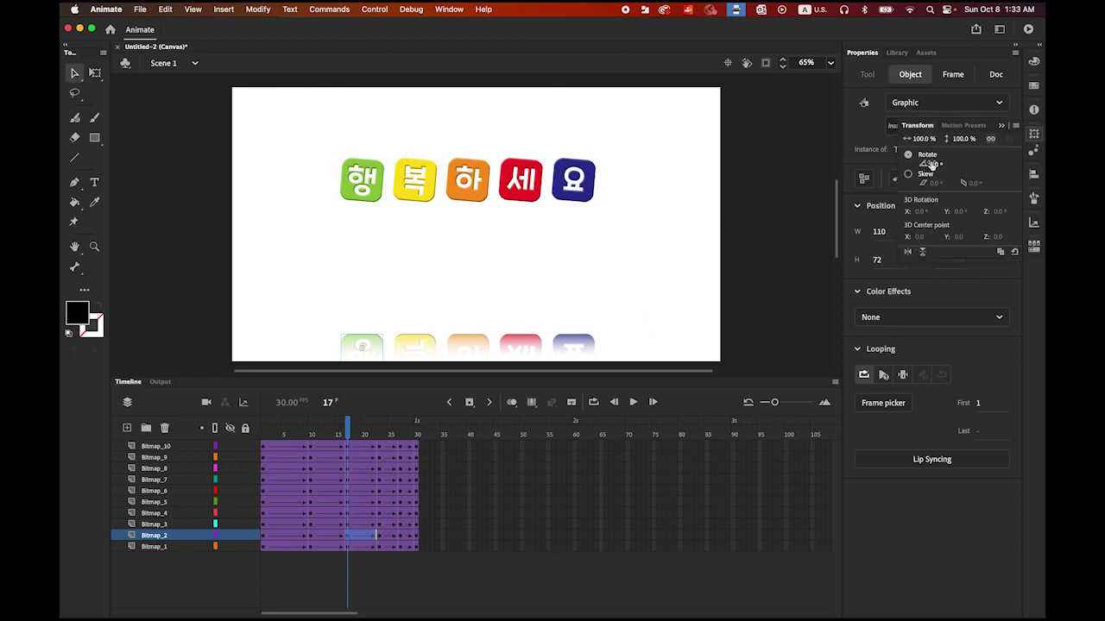
click(934, 164)
key(Return)
click(419, 347)
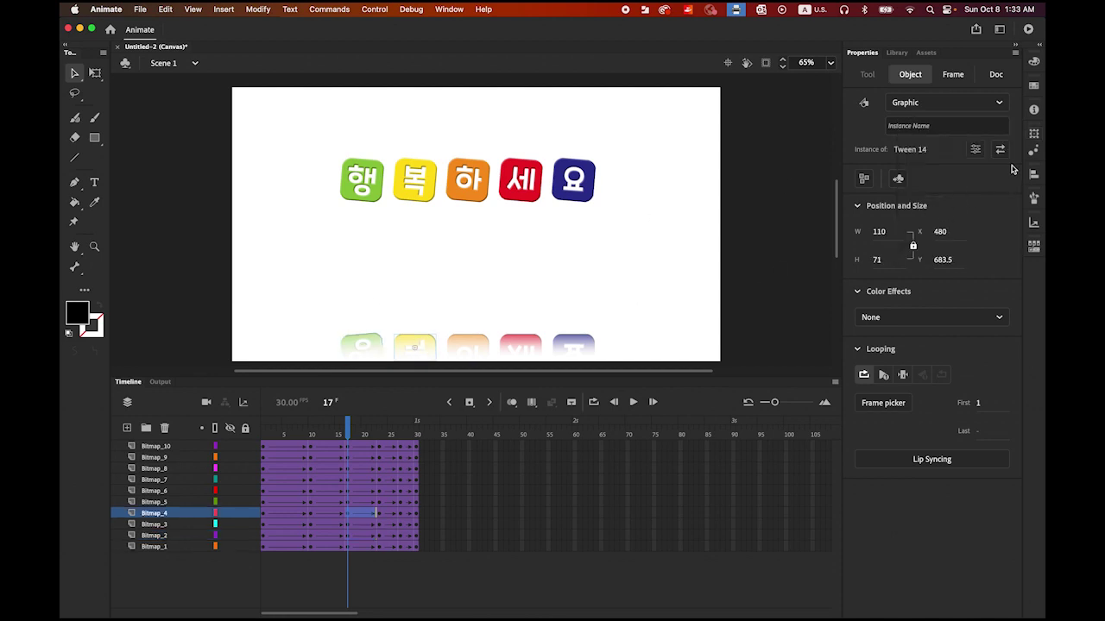
click(1034, 136)
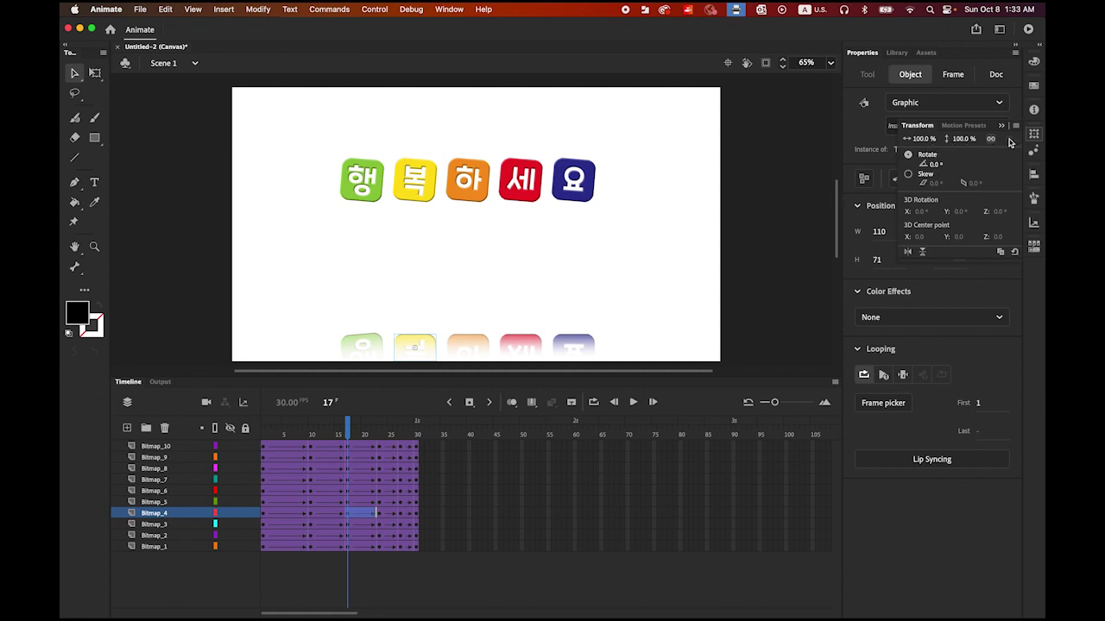
click(935, 164)
text(-5)
key(Return)
- Rotate the orange 하 tile's reflection to -5° at frame 17
click(473, 348)
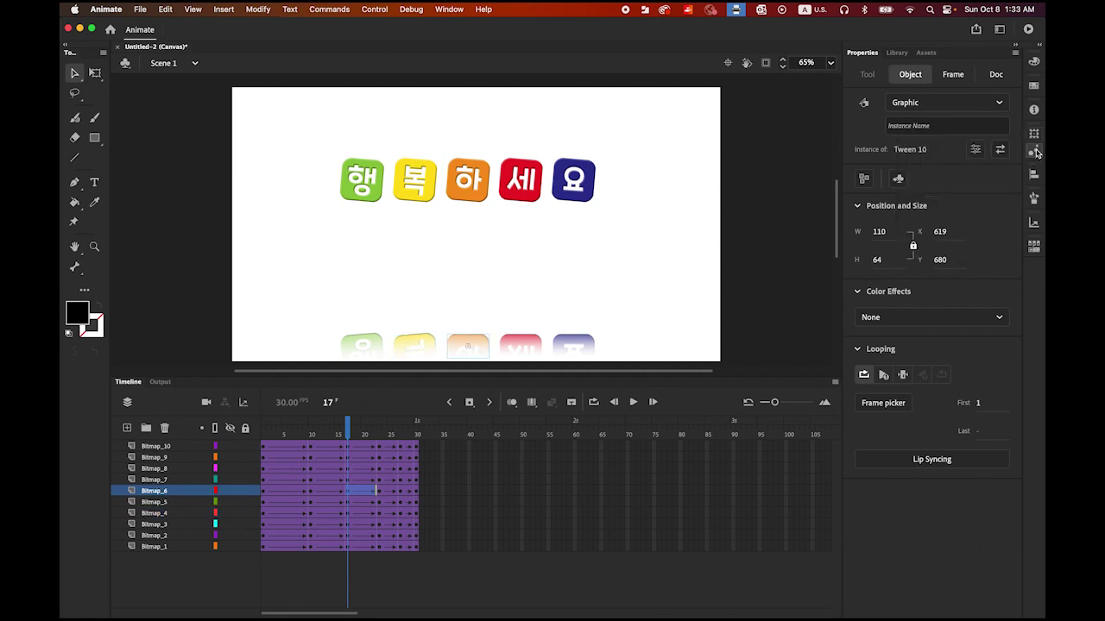
click(1034, 133)
click(933, 164)
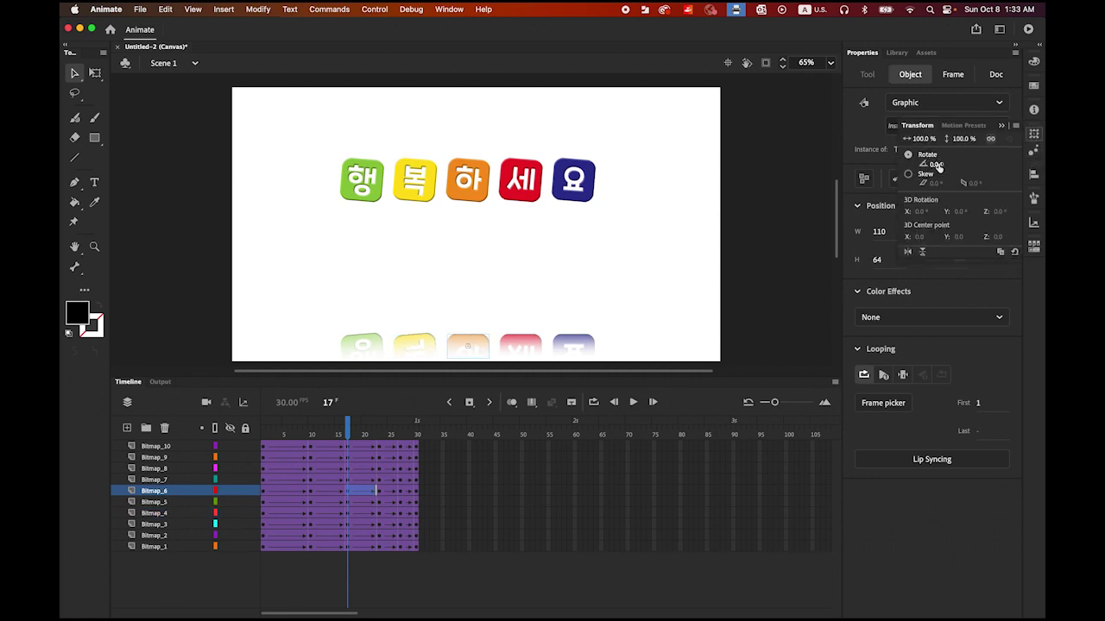
text(-5)
key(Return)
- Rotate the red 세 tile's reflection to -5° at frame 17
click(525, 341)
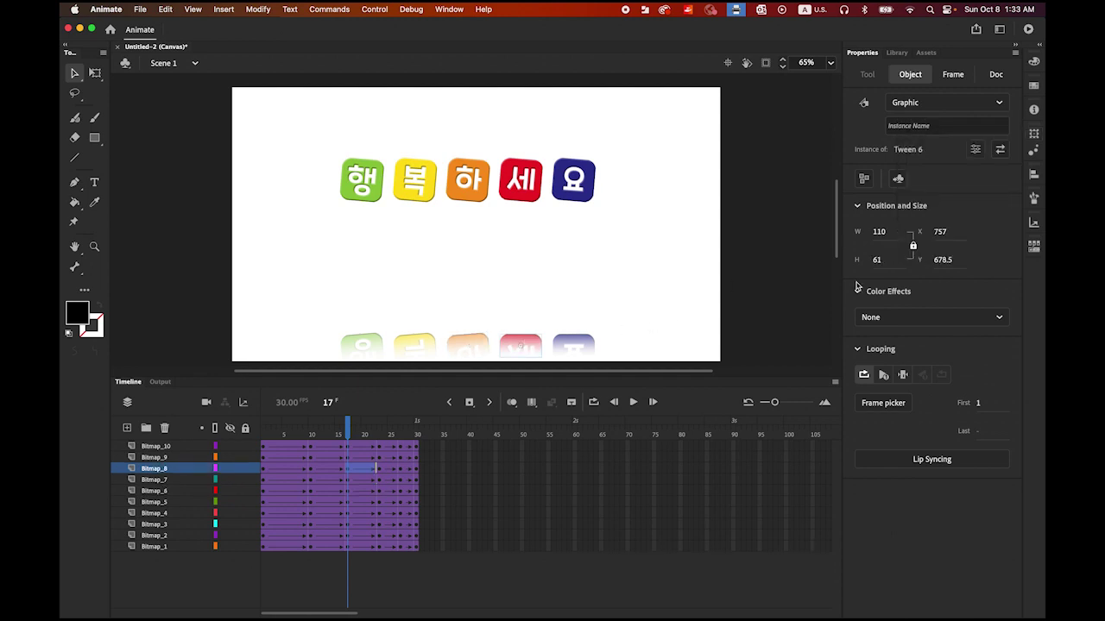
click(1034, 133)
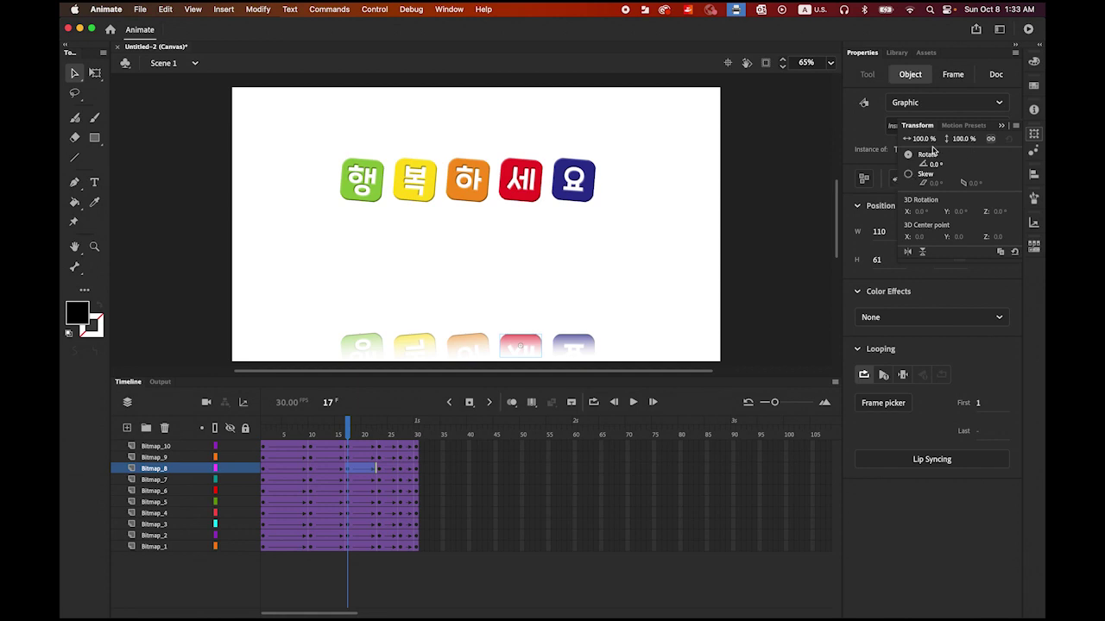
click(932, 164)
text(-5)
key(Return)
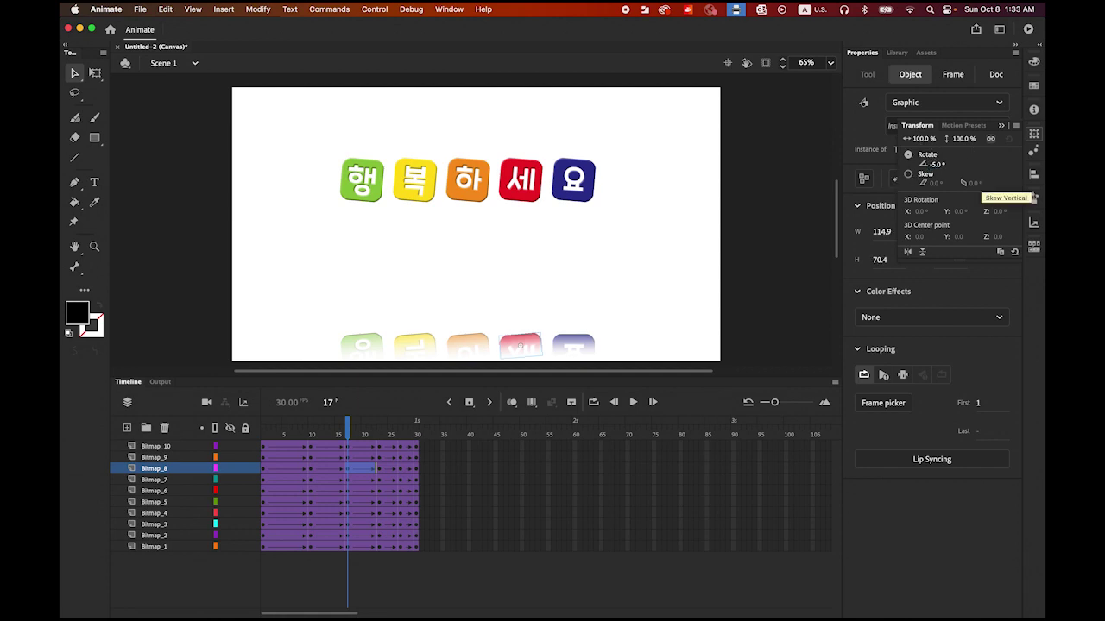
- Rotate the blue 요 tile's reflection to -5° at frame 17 and play back the animation
click(577, 350)
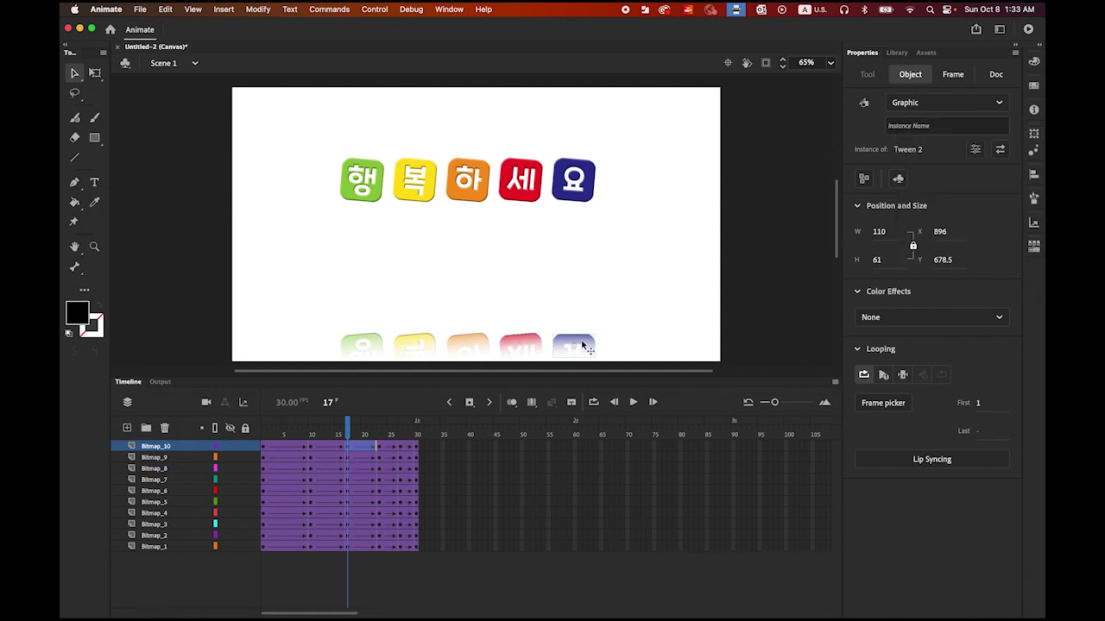
click(1034, 138)
click(932, 164)
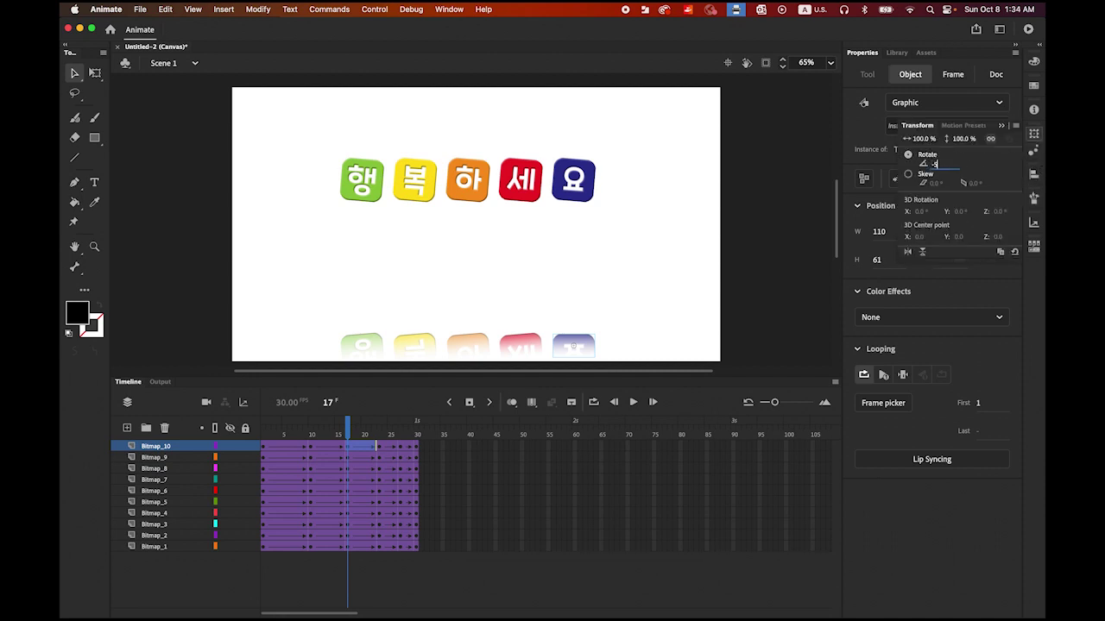
key(Return)
key(Return)
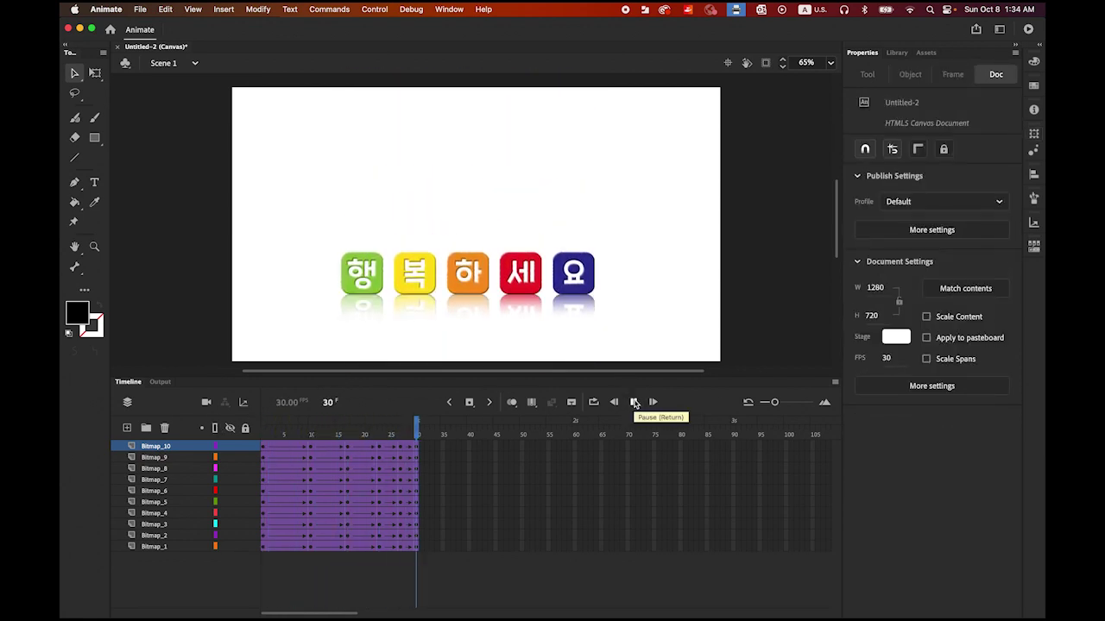
- Rotate the green 행 tile to -5° at the frame 27 keyframe
drag(418, 435, 396, 445)
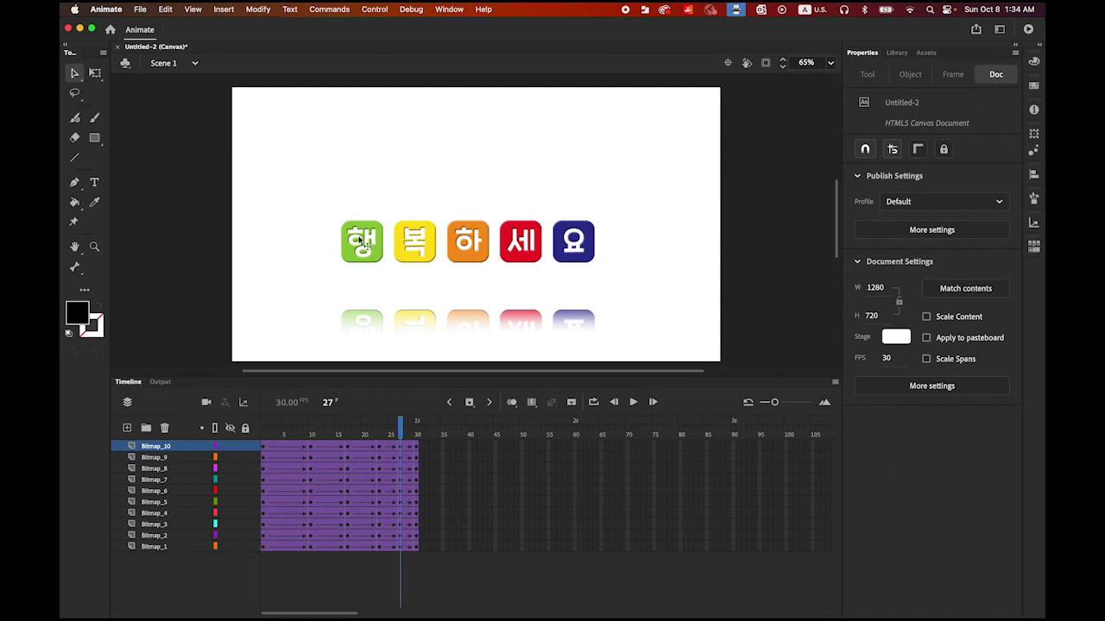
click(362, 243)
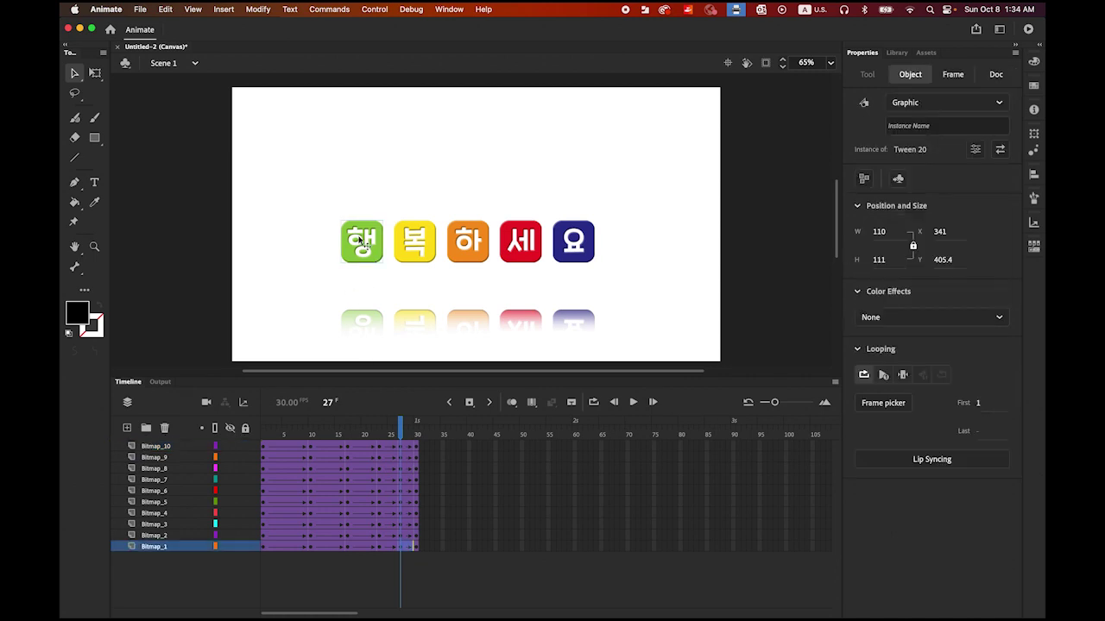
click(1038, 134)
click(934, 164)
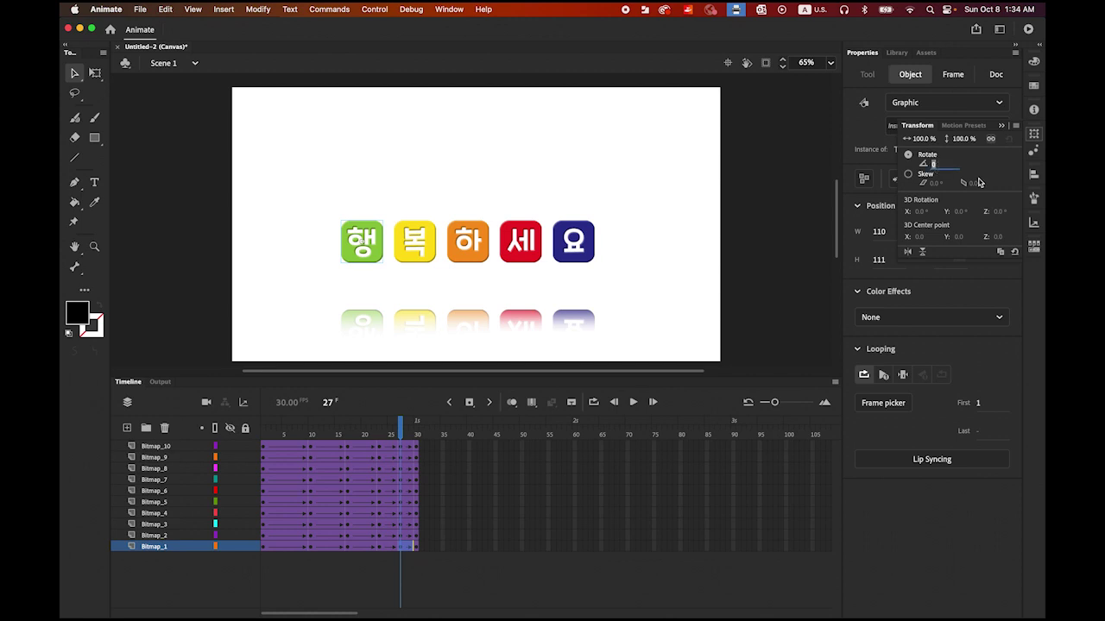
text(-5)
key(Return)
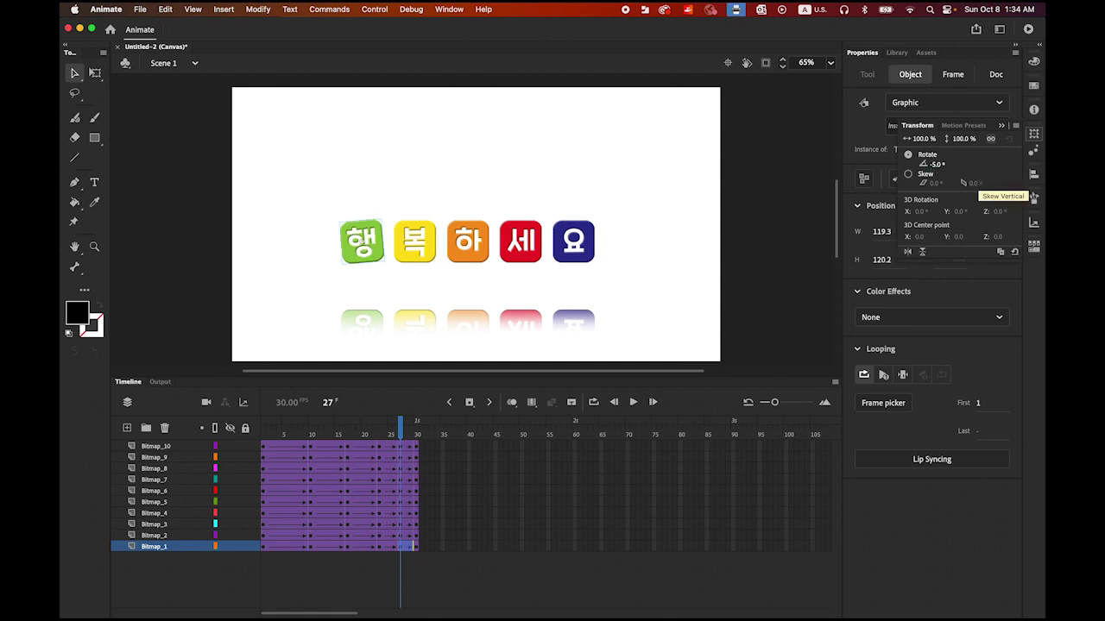
- Rotate the yellow 복 tile to -5° at the frame 27 keyframe
click(421, 246)
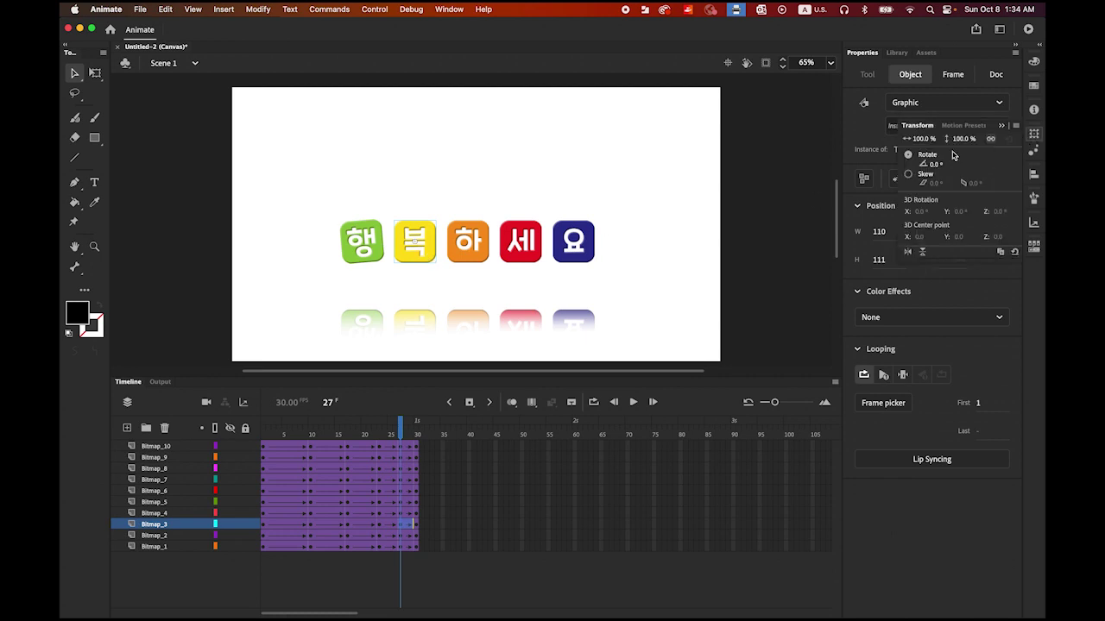
click(936, 165)
text(-5)
key(Return)
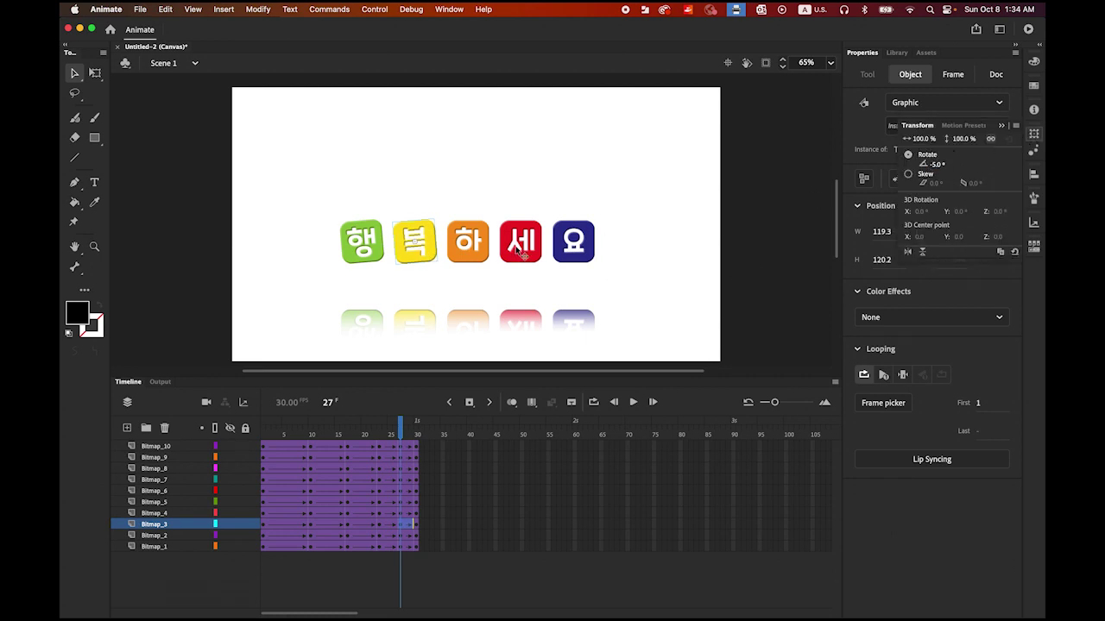
- Rotate the orange 하 tile to -5° at the frame 27 keyframe
click(483, 253)
click(1034, 137)
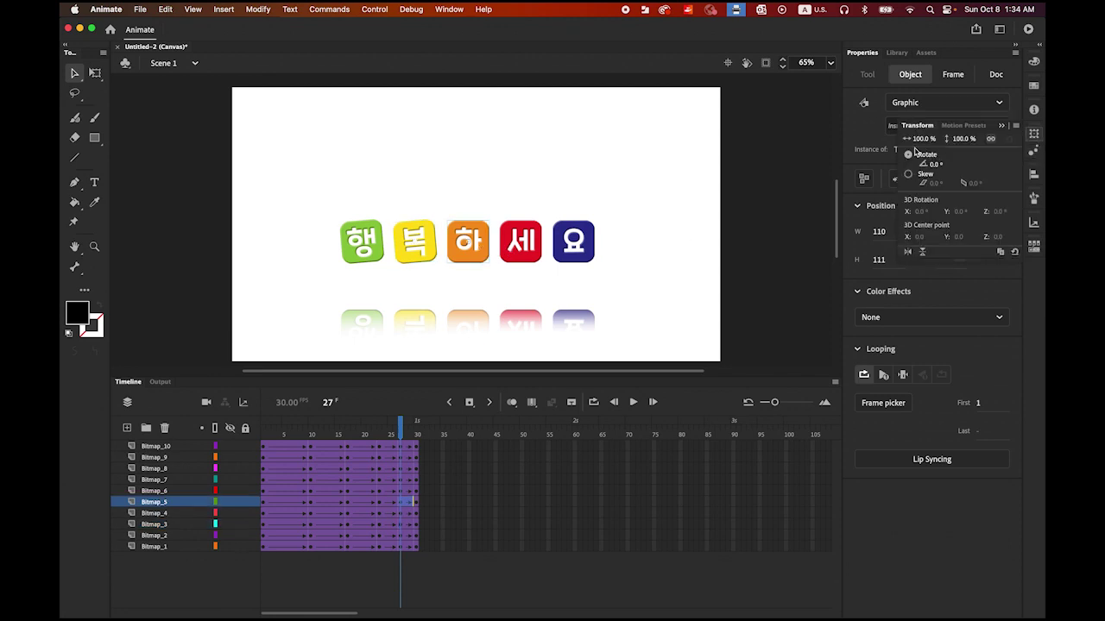
click(934, 164)
text(-5)
key(Return)
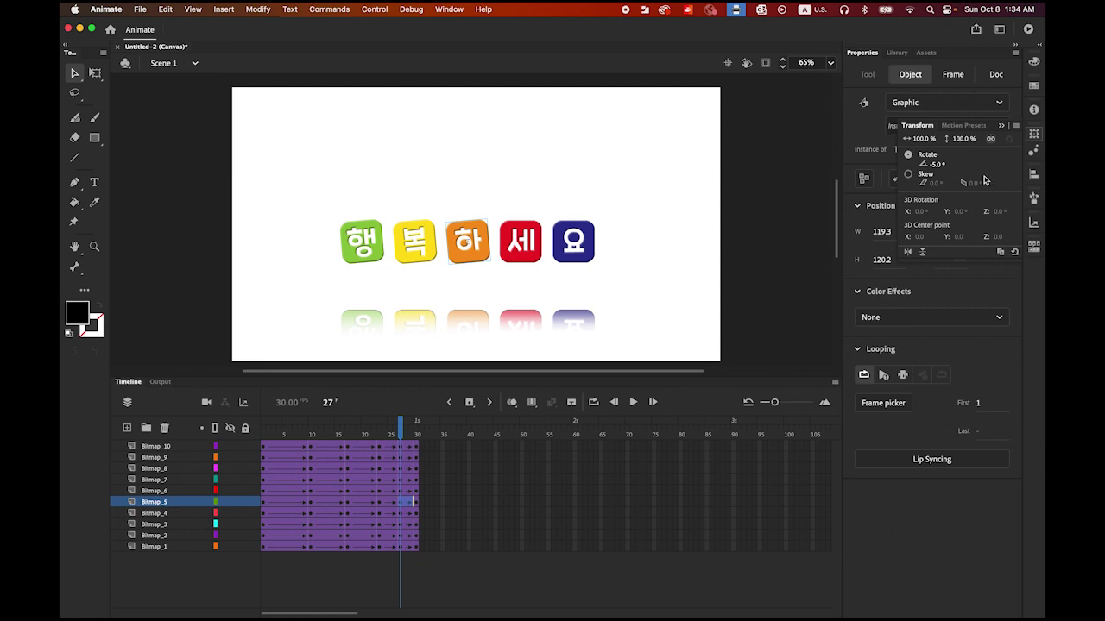
- Rotate the red 세 tile to -5° at the frame 27 keyframe
click(511, 259)
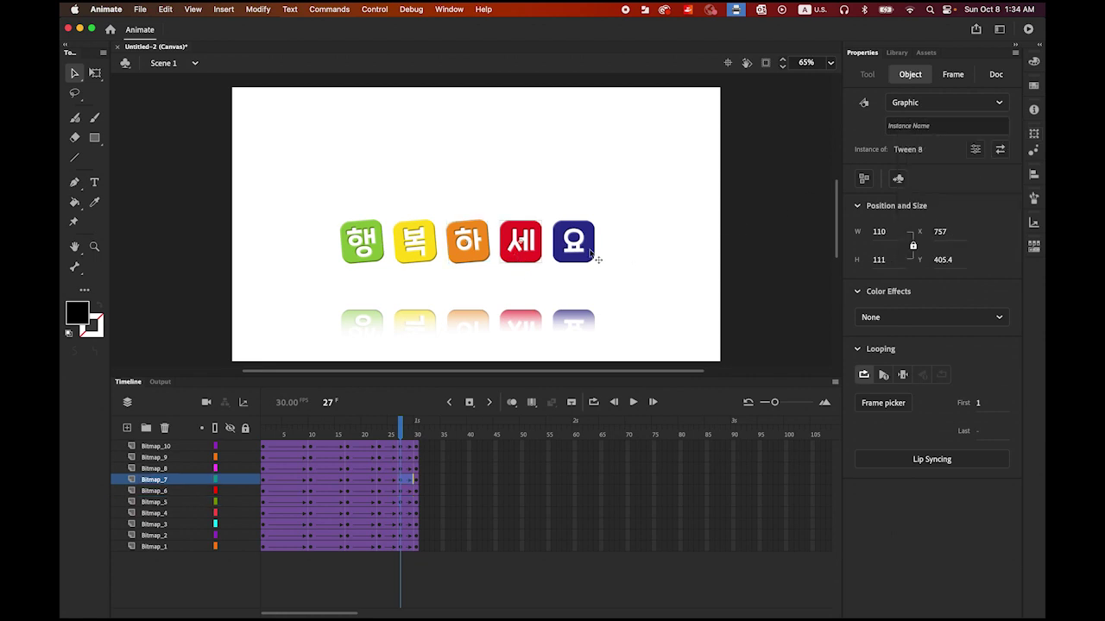
click(1034, 138)
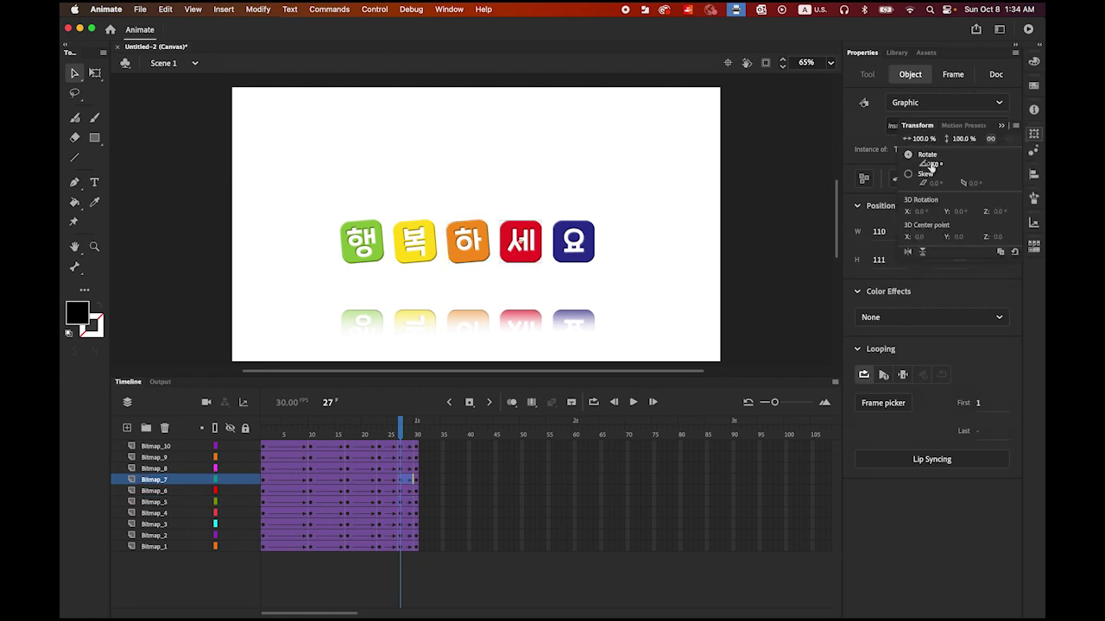
click(933, 164)
text(-5)
key(Return)
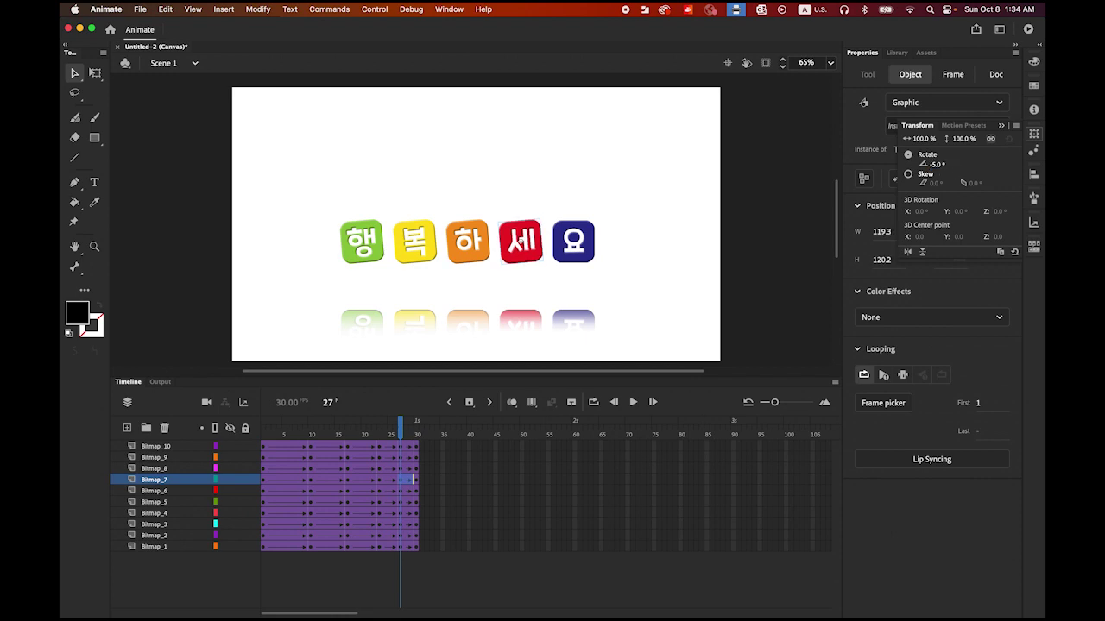
- Rotate the blue 요 tile to -5° at the frame 27 keyframe
click(587, 256)
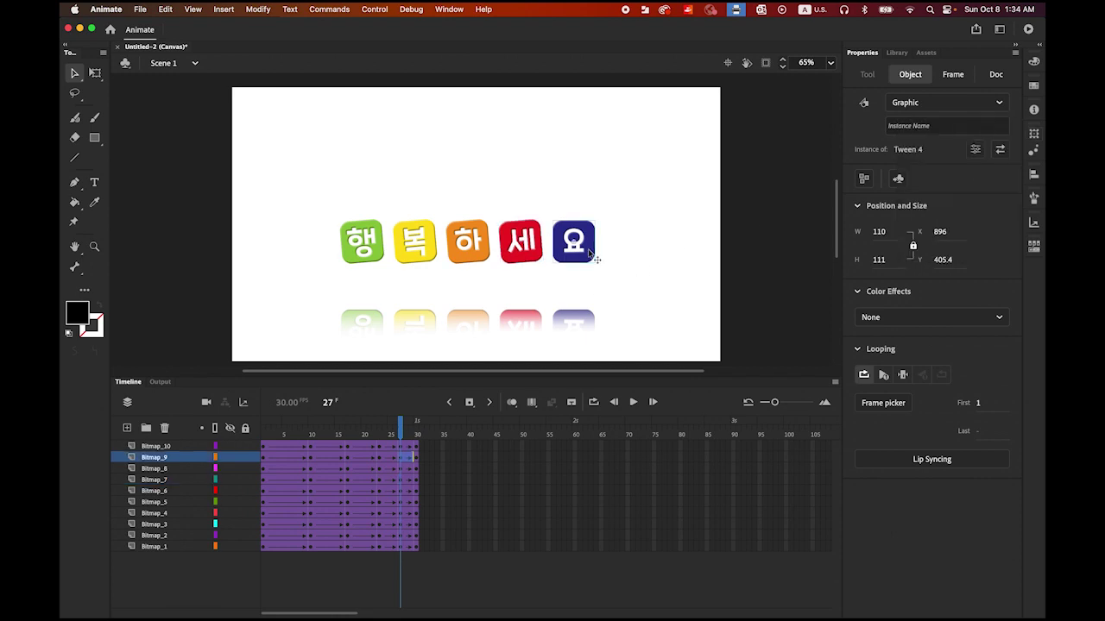
click(1034, 136)
click(931, 164)
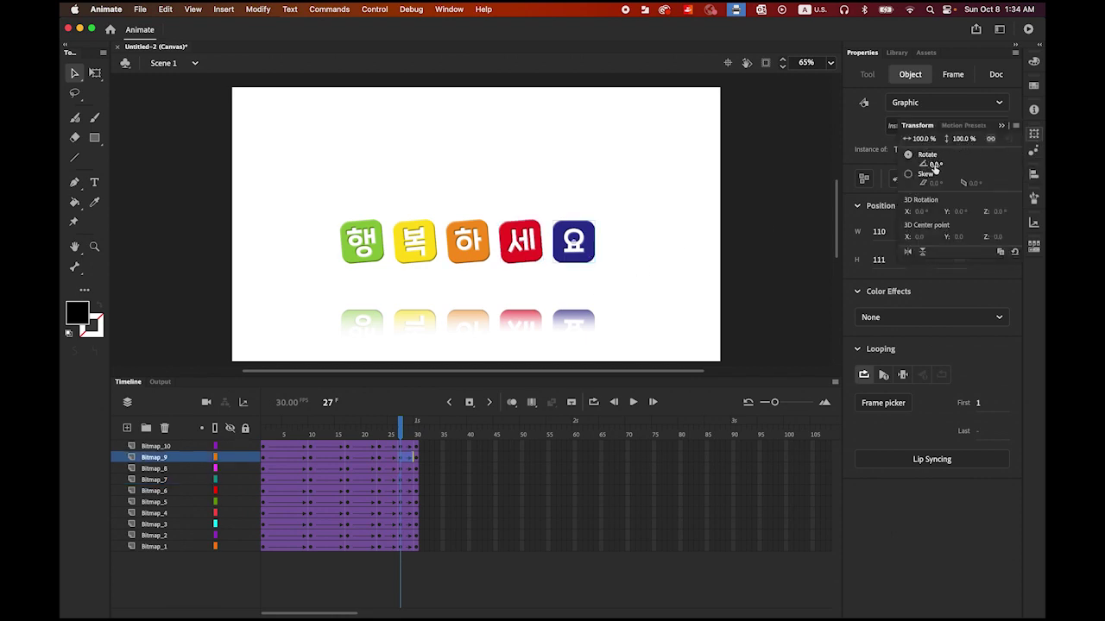
text(-5)
key(Return)
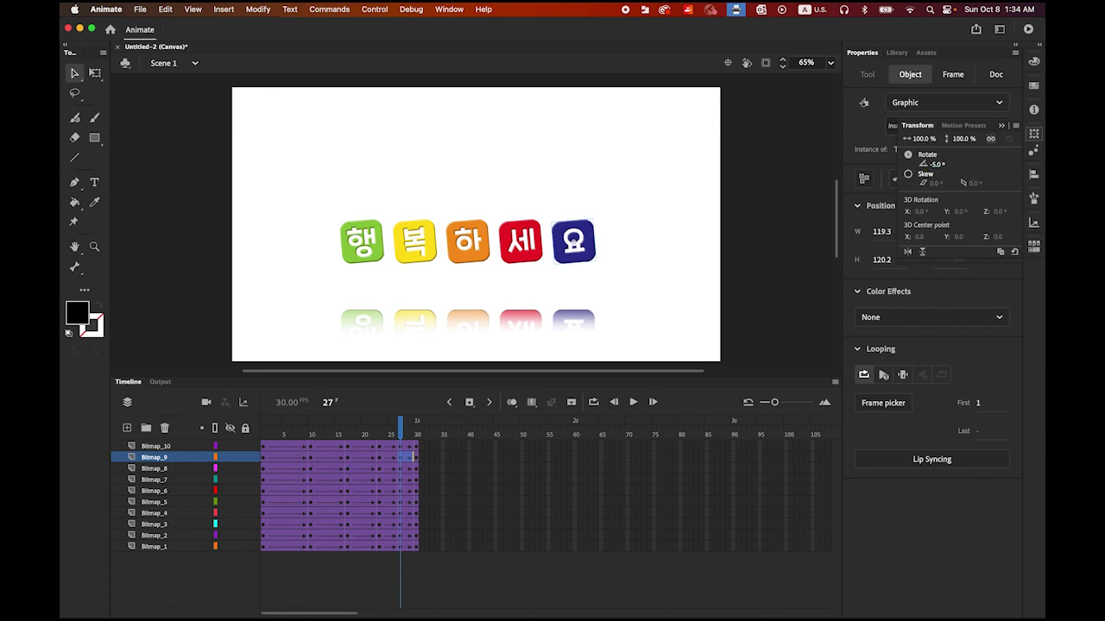
- Rotate the green 행 tile's reflection to 5° at the frame 27 keyframe
click(363, 322)
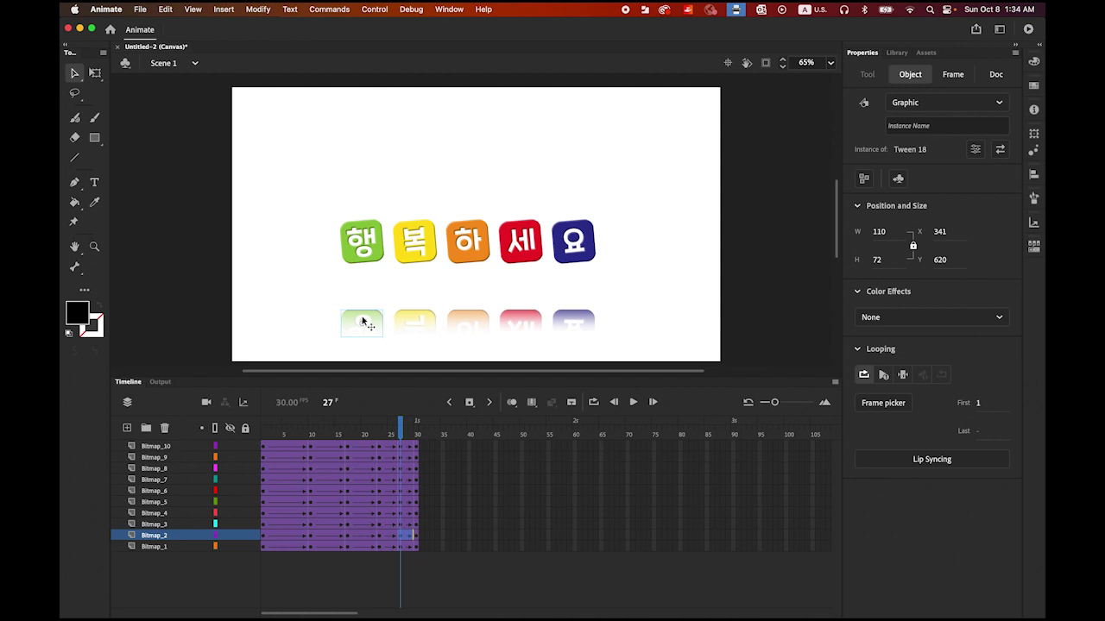
click(1034, 136)
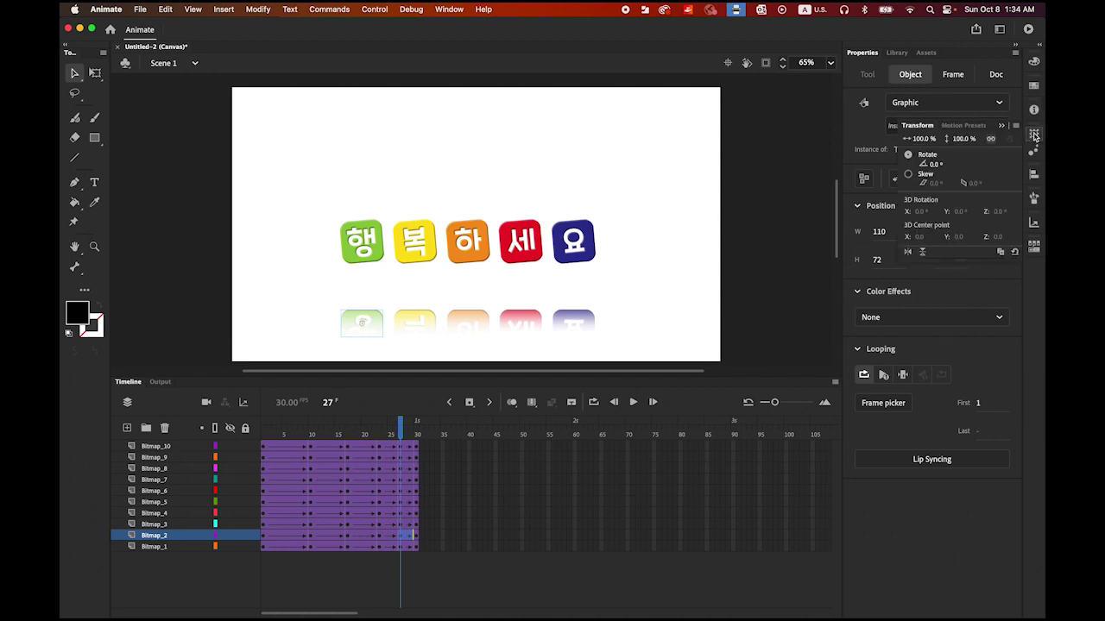
click(935, 166)
text(5)
key(Return)
- Rotate the yellow 복 tile's reflection at frame 27 to match the tilt of the green reflection
click(416, 323)
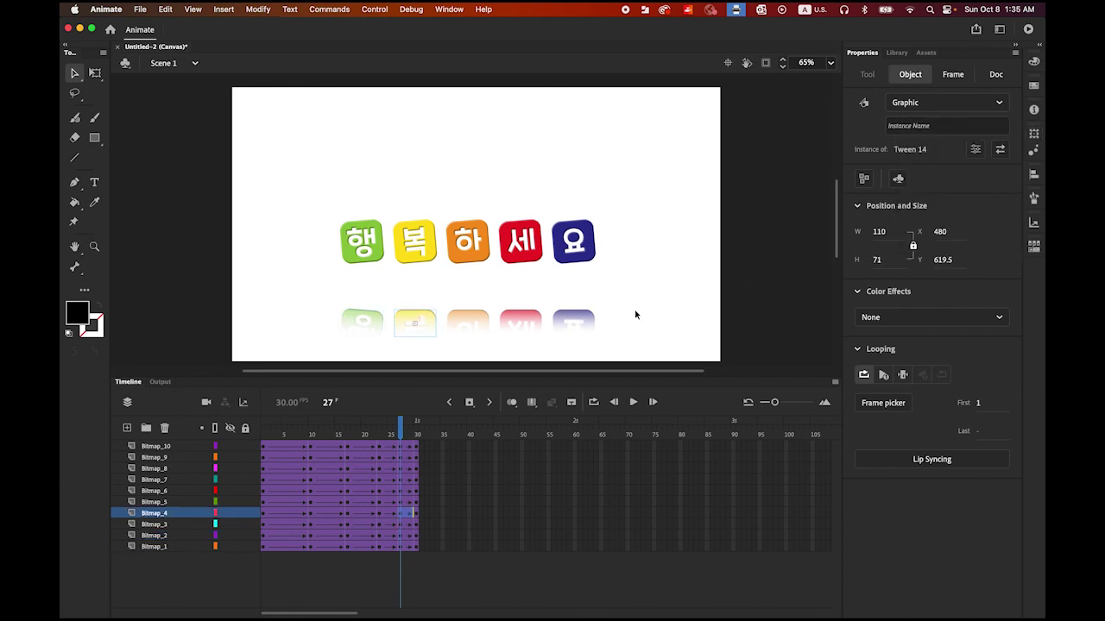
click(1033, 134)
click(935, 165)
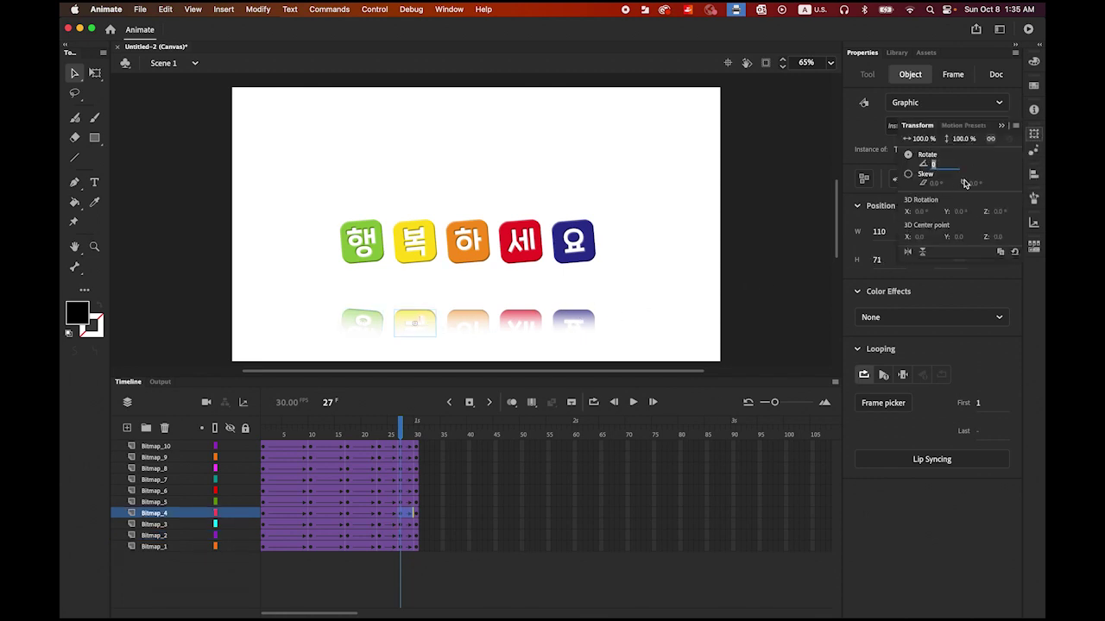
key(Return)
- Rotate the orange 하 tile's reflection at frame 27 to match the tilt of the green and yellow reflections
click(473, 323)
click(1035, 138)
click(944, 167)
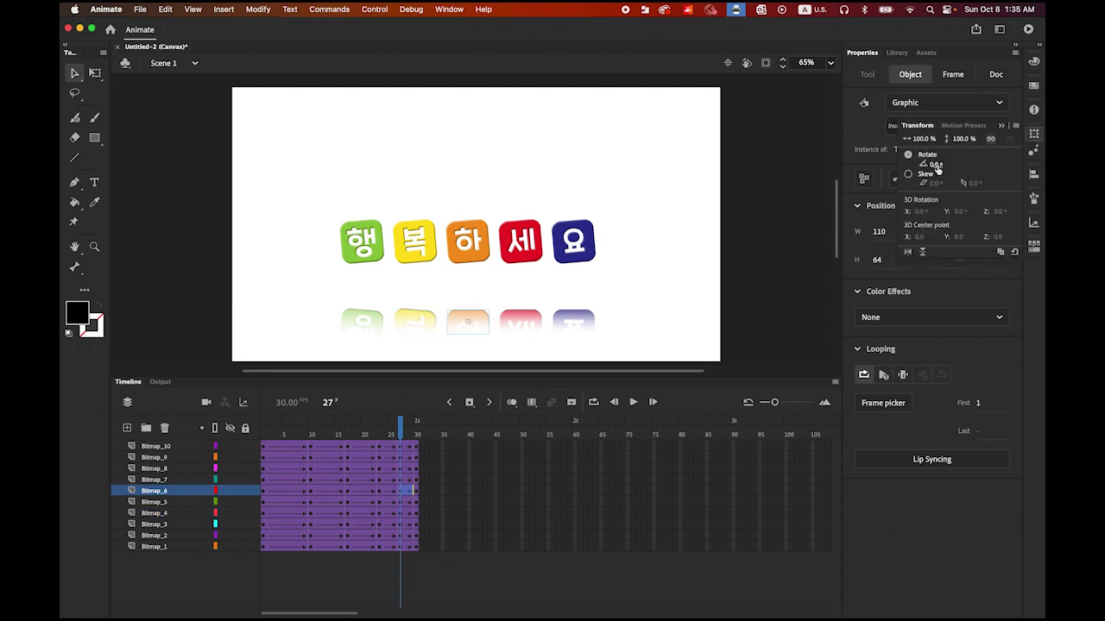
key(Return)
- Rotate the red 세 tile's reflection to 5° at the frame 27 keyframe
click(522, 321)
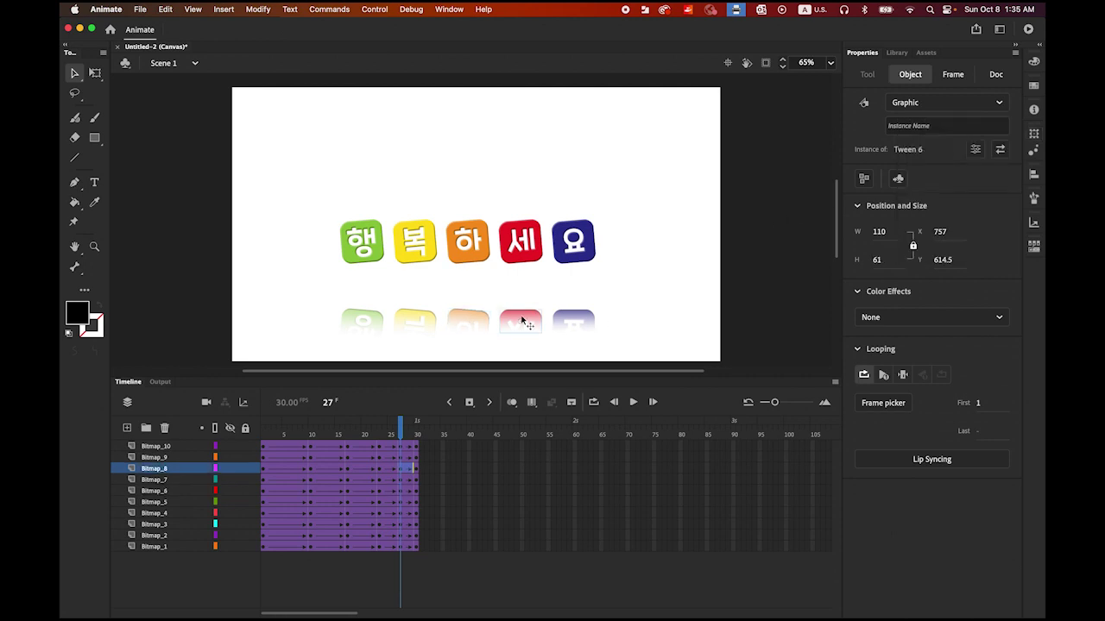
click(1035, 138)
click(932, 165)
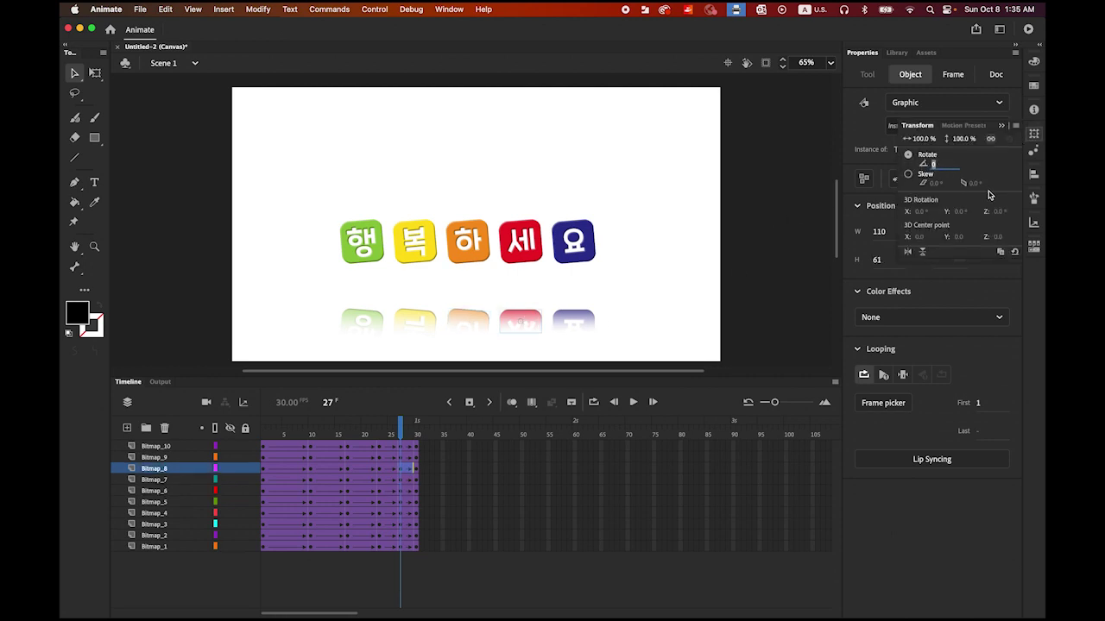
text(5)
key(Return)
- Rotate the blue 요 tile's reflection at frame 27 to match the tilt of the other reflections
click(578, 320)
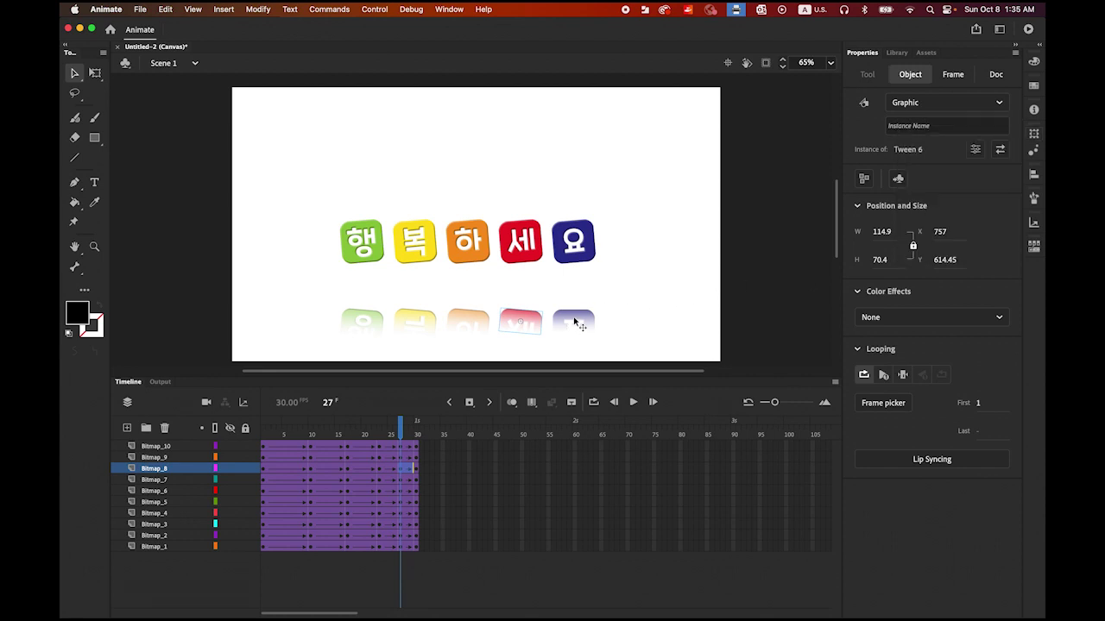
click(1035, 136)
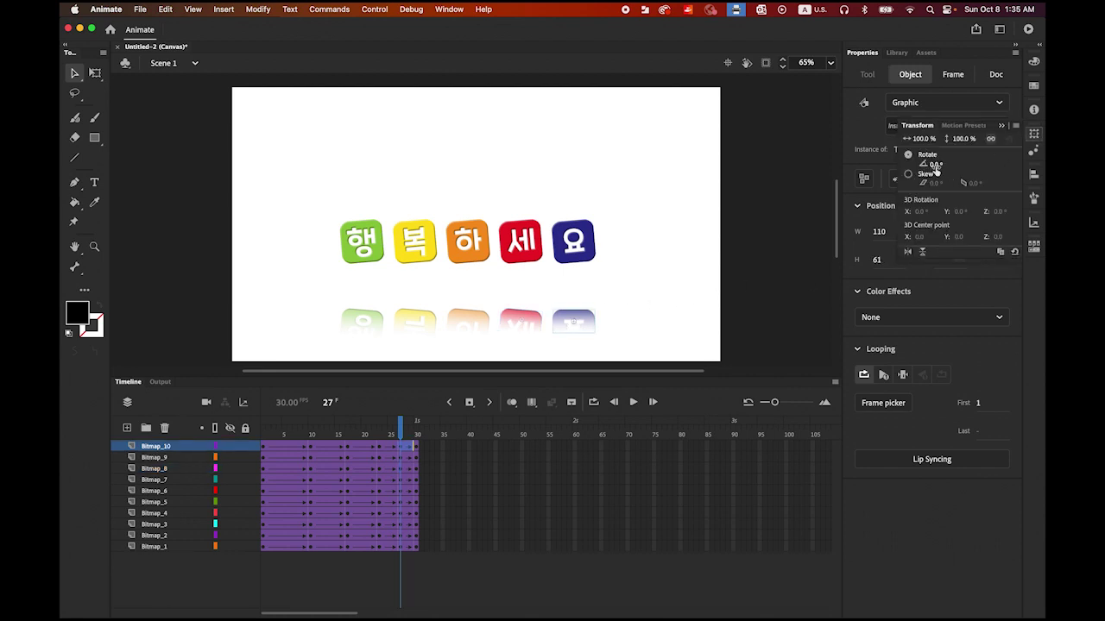
click(932, 165)
key(Return)
- Return to frame 1 and play back the animation to check the tilting tiles and reflections
drag(402, 427, 251, 425)
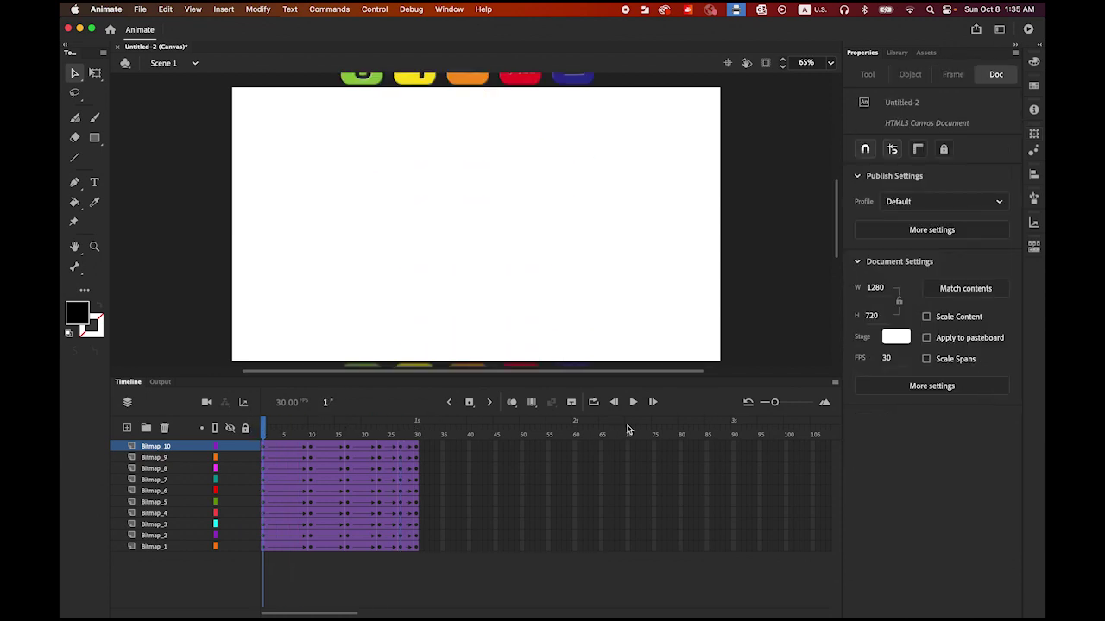
click(633, 402)
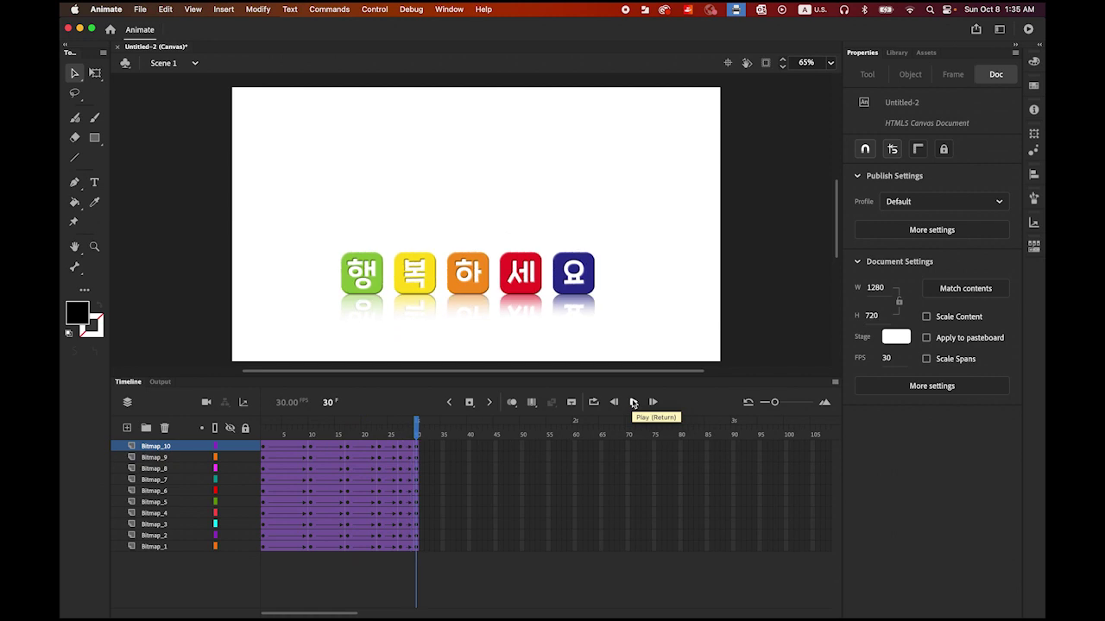
click(633, 402)
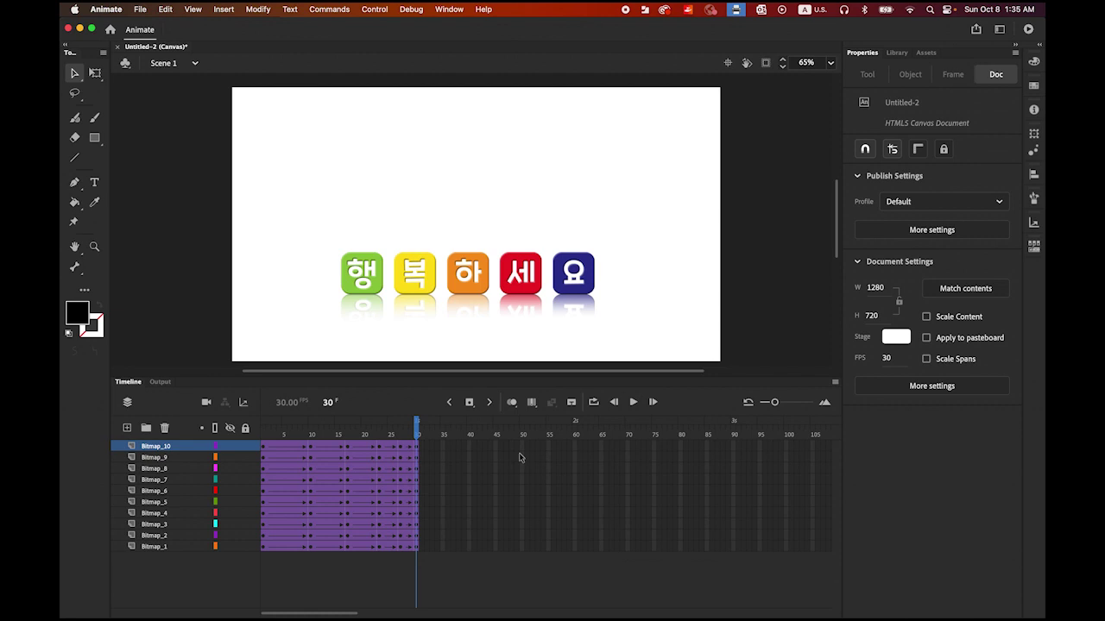
click(156, 547)
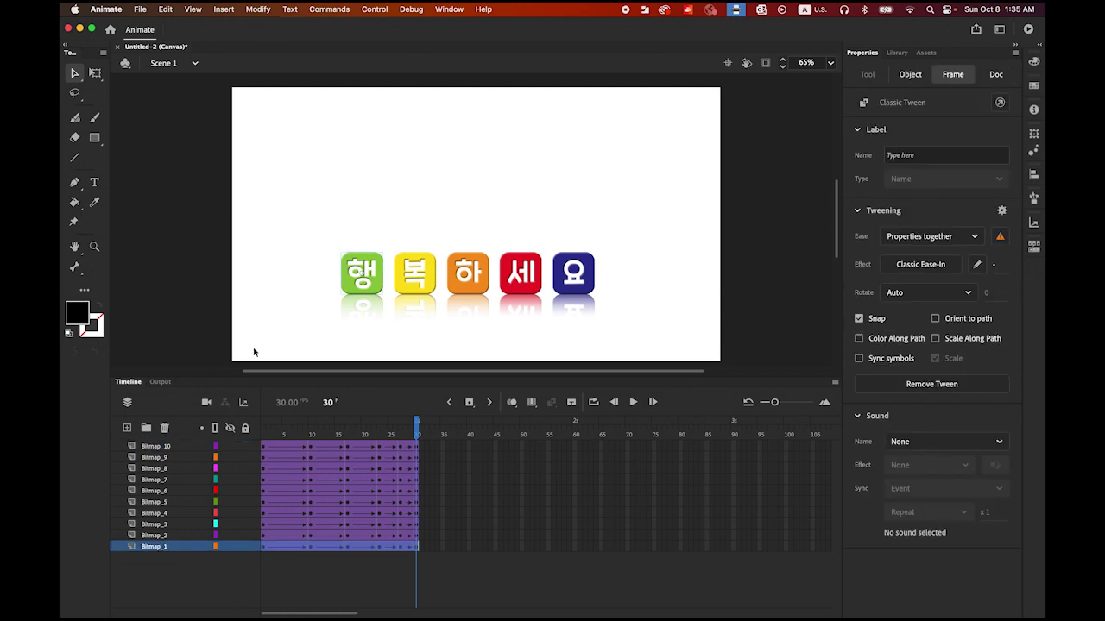
click(156, 537)
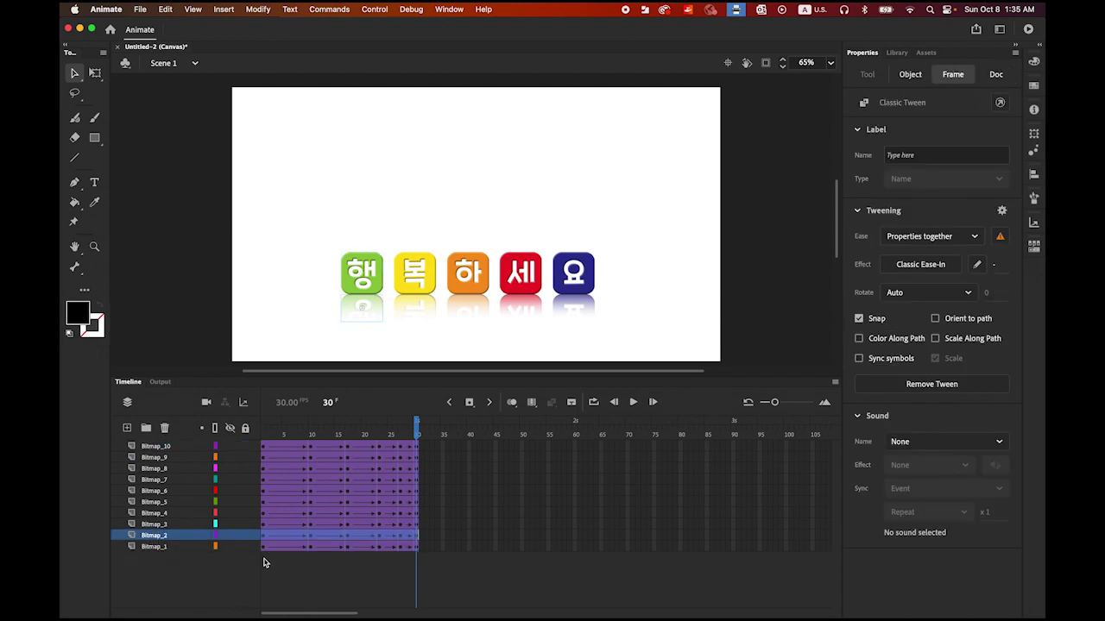
shift+click(162, 550)
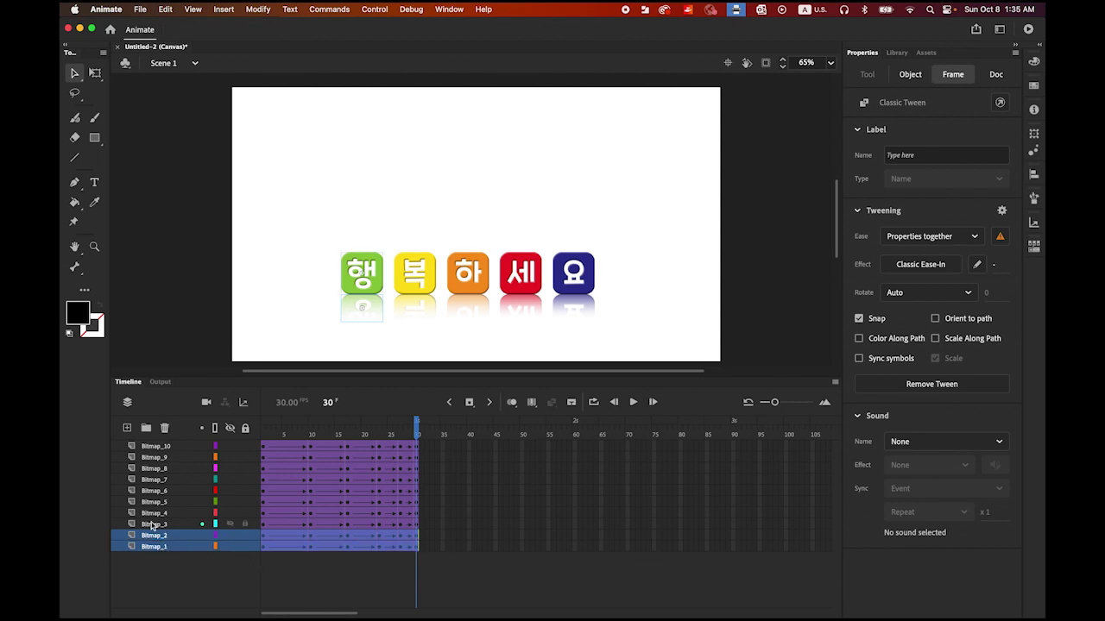
- Shift all frames of the Bitmap_3 and Bitmap_4 layers along the timeline so their animation starts at frame 6
click(153, 524)
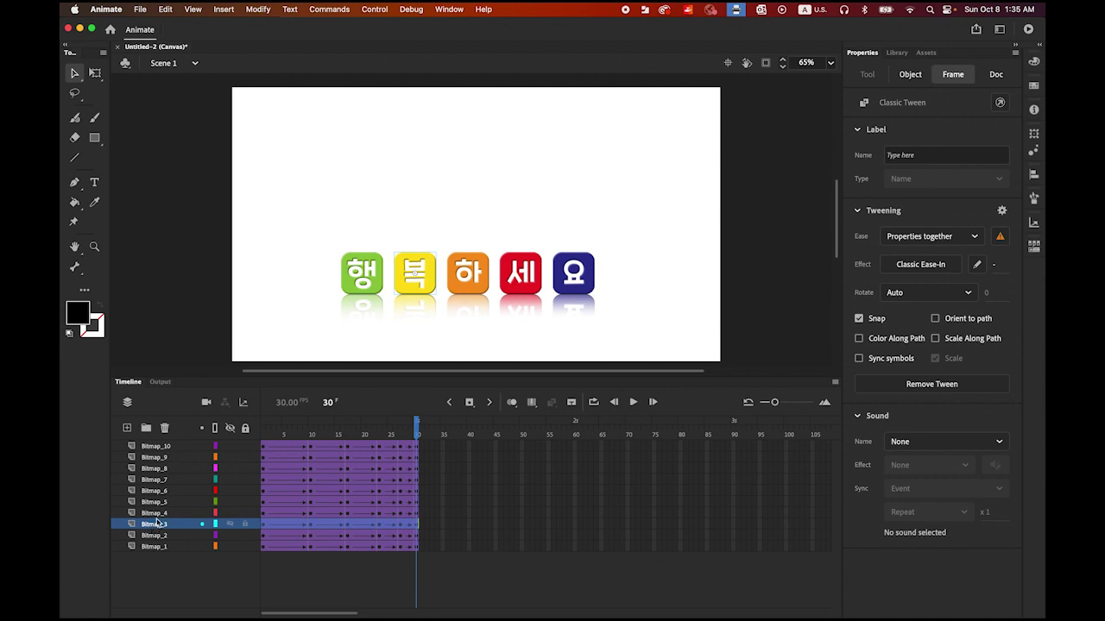
shift+click(160, 513)
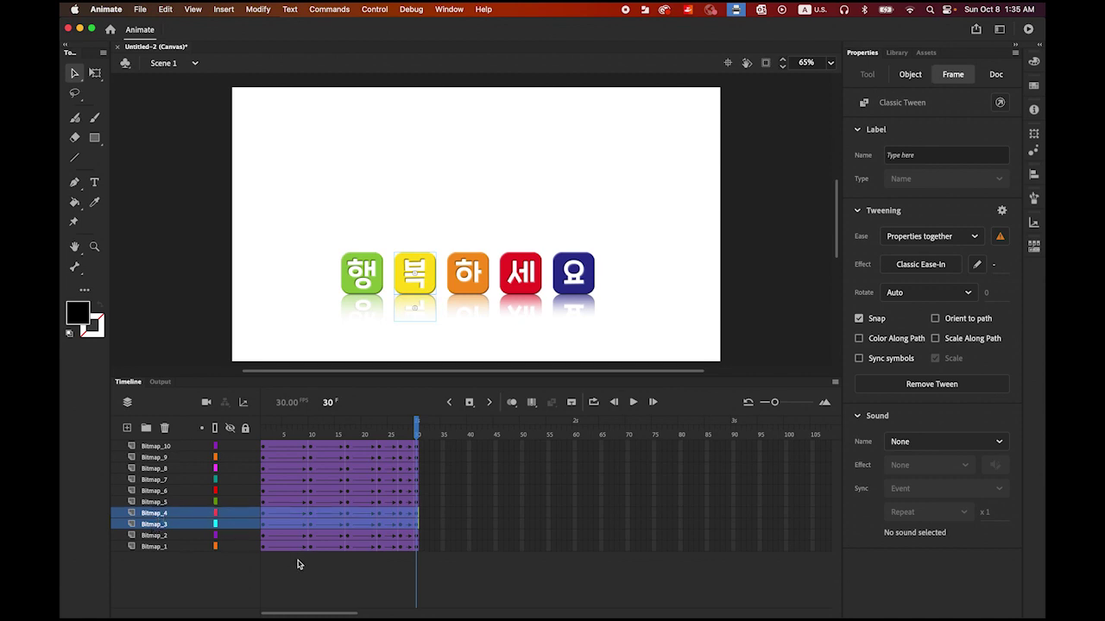
click(322, 516)
drag(324, 515, 349, 516)
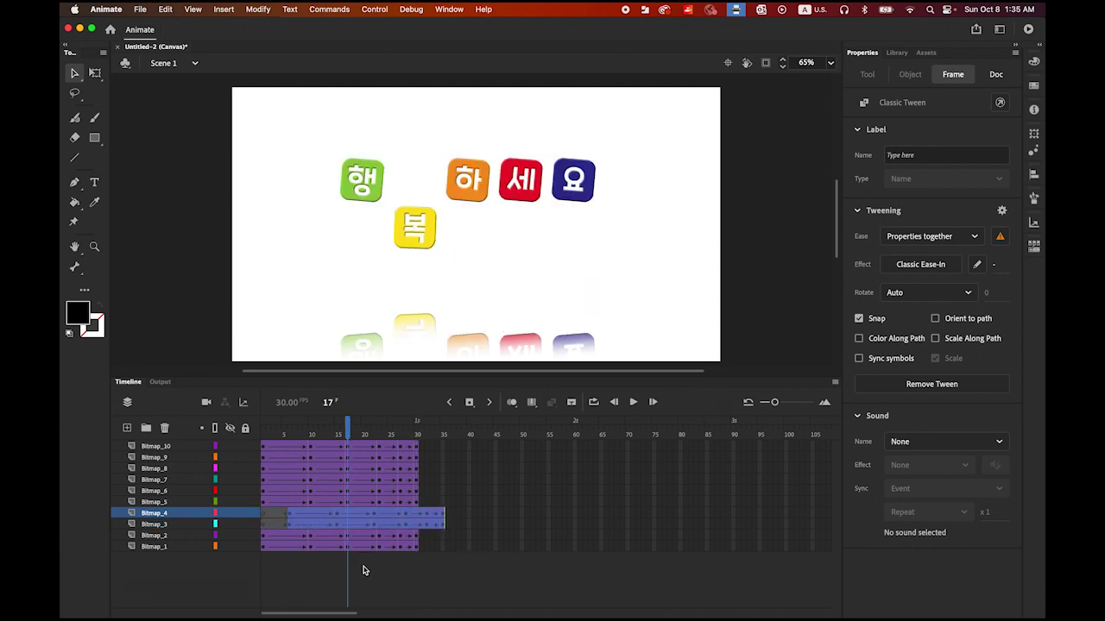
- Shift all frames of the Bitmap_5 and Bitmap_6 layers along the timeline so their animation starts at frame 11
click(165, 501)
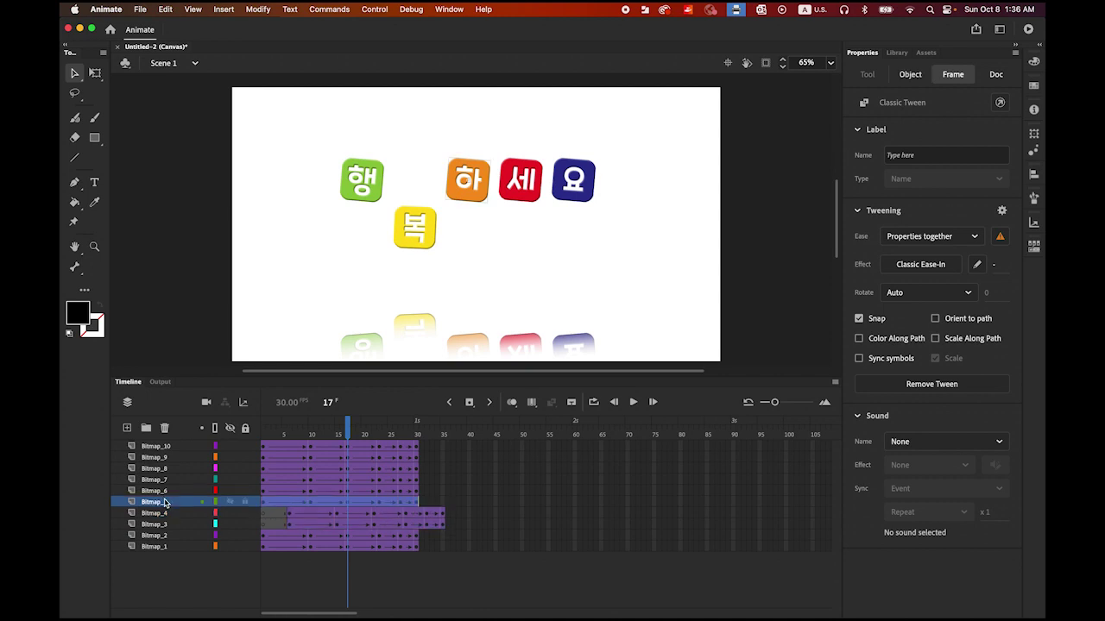
shift+click(175, 492)
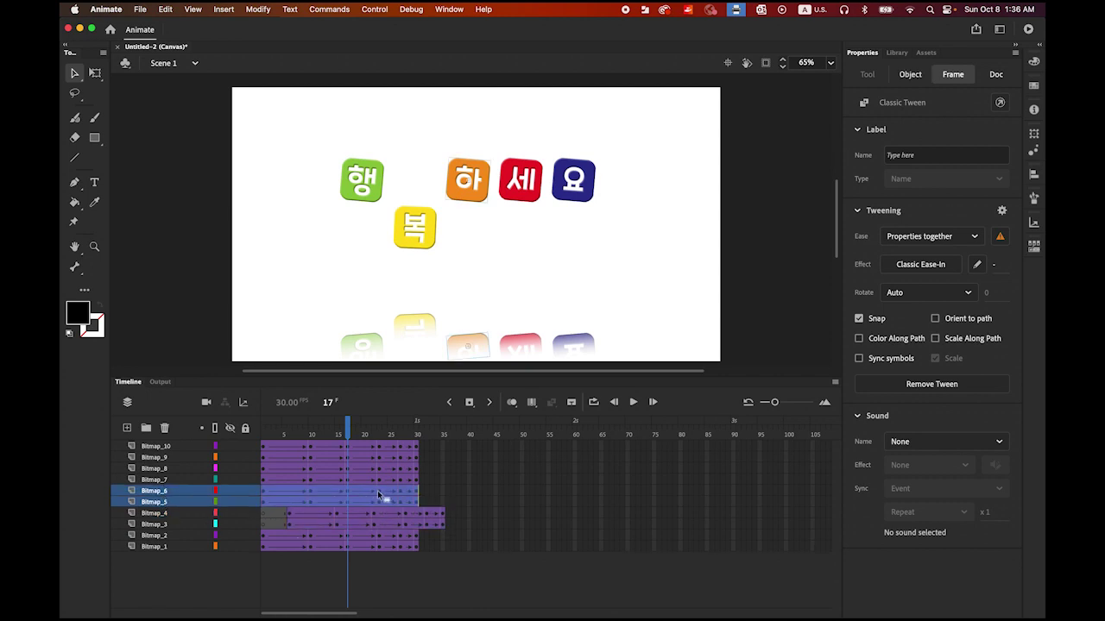
drag(357, 490, 408, 487)
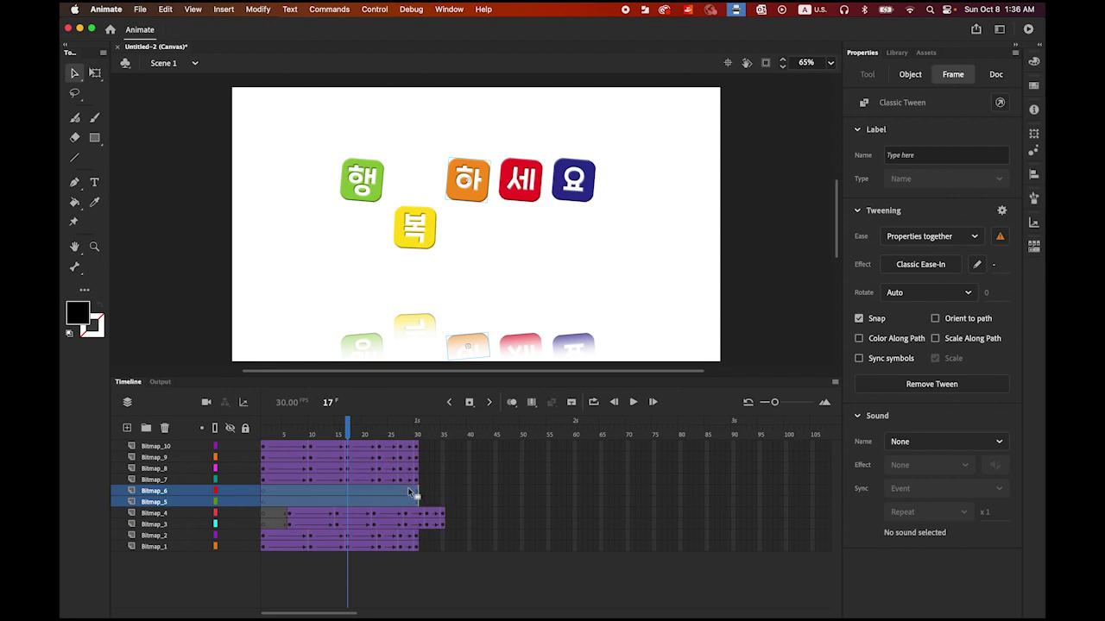
- Shift all frames of the Bitmap_7 and Bitmap_8 layers along the timeline so their animation starts at frame 16
click(177, 480)
shift+click(176, 469)
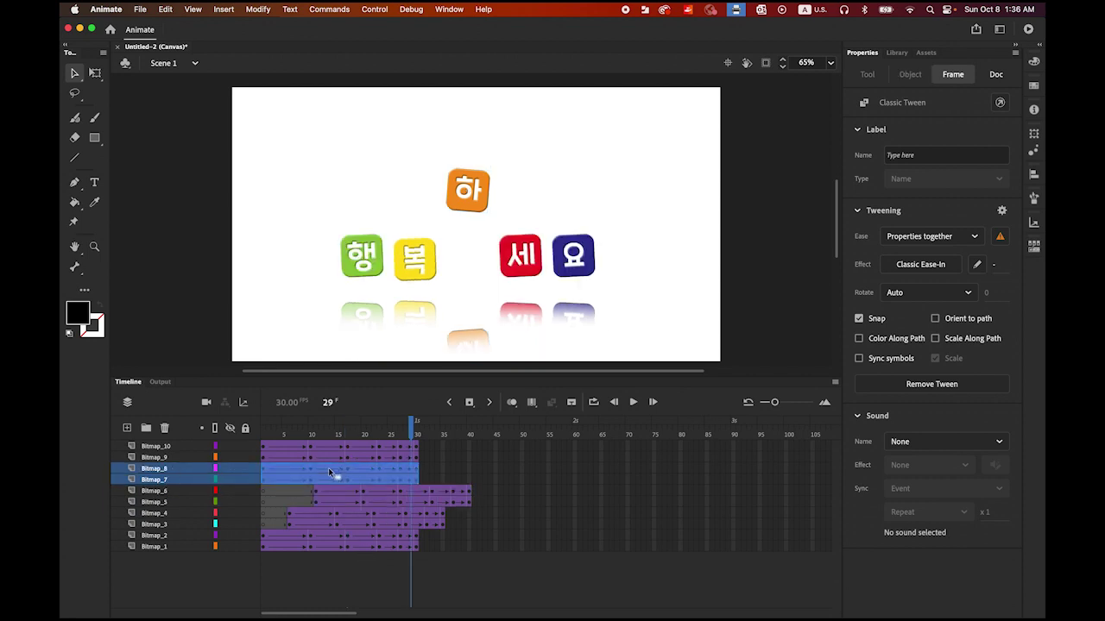
drag(328, 468, 409, 467)
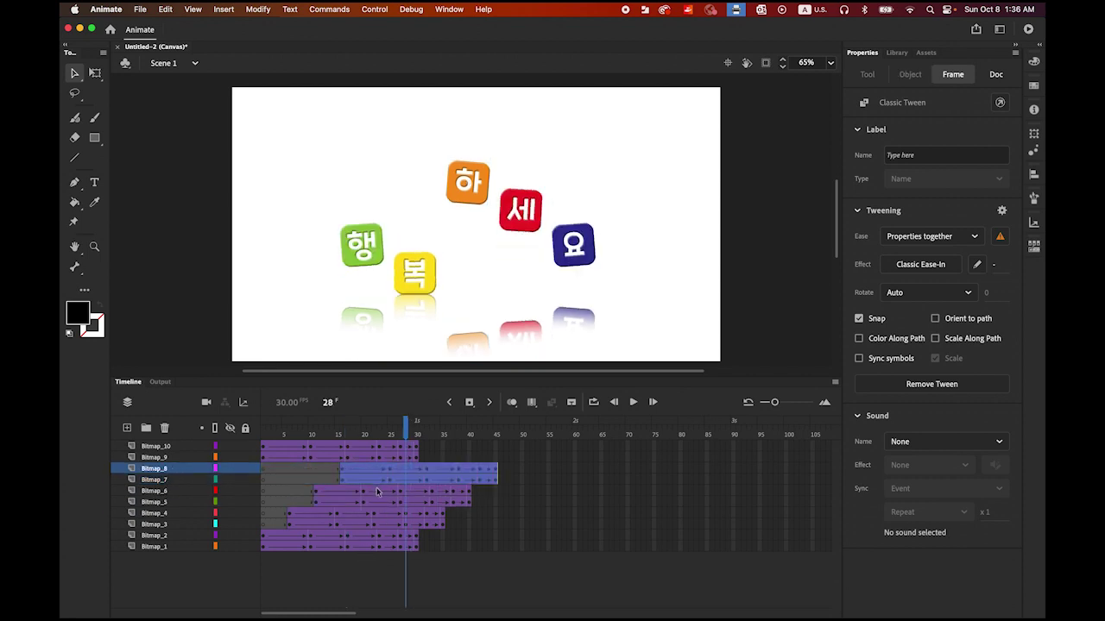
- Shift all frames of the Bitmap_9 and Bitmap_10 layers to start at frame 21 and play back the staggered animation
click(157, 457)
shift+click(174, 446)
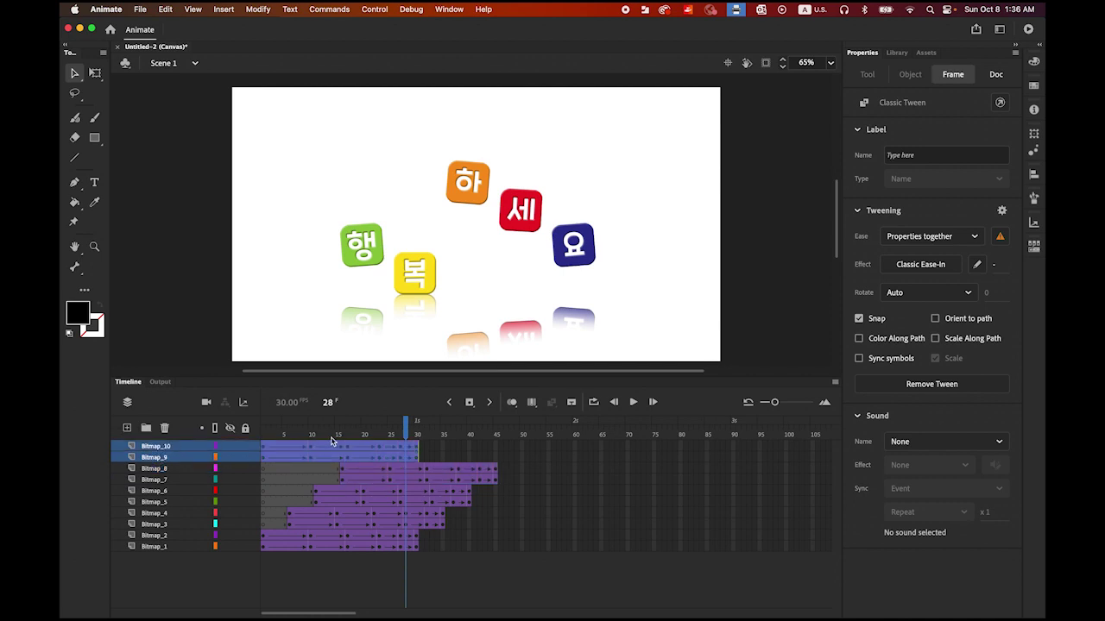
drag(331, 441, 430, 451)
key(Return)
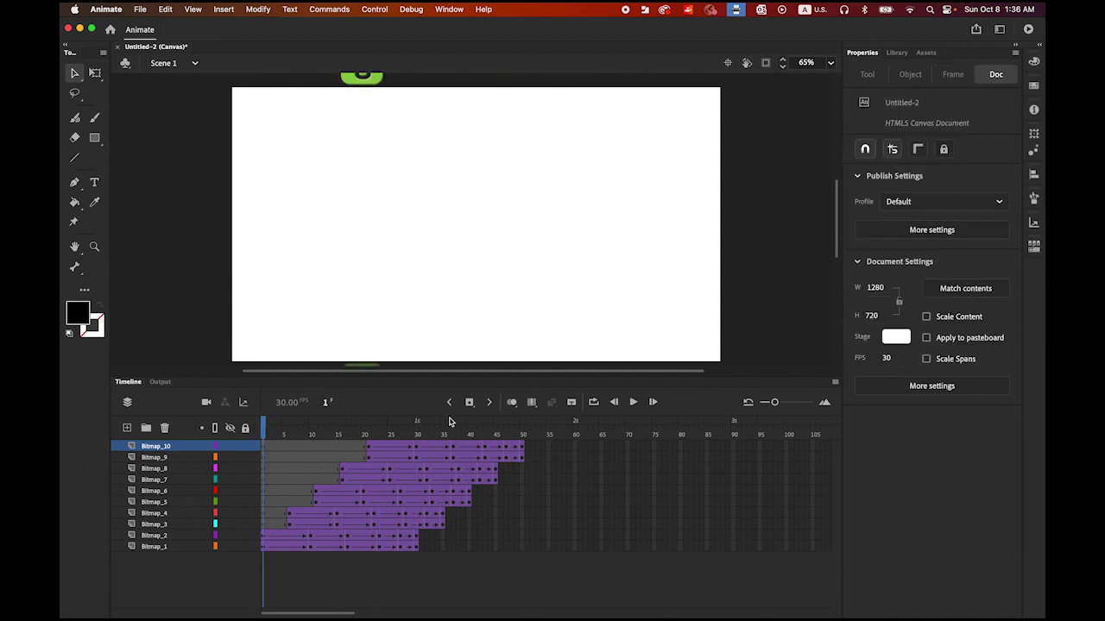
click(633, 402)
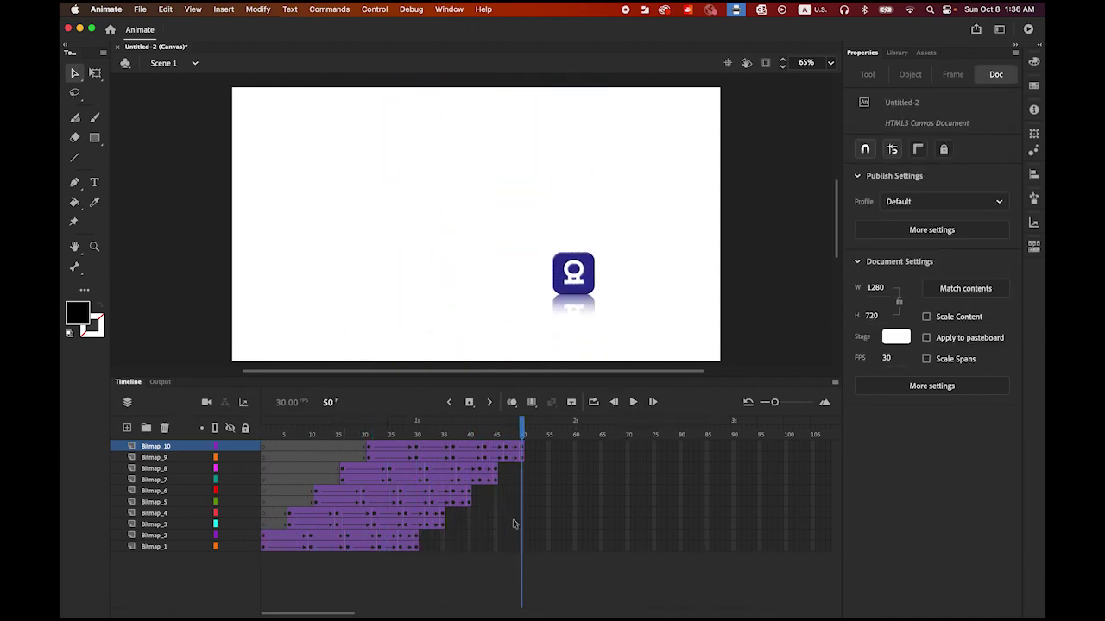
- Insert keyframes at frame 50 on the Bitmap_1 through Bitmap_8 layers and play the animation from frame 1
click(521, 468)
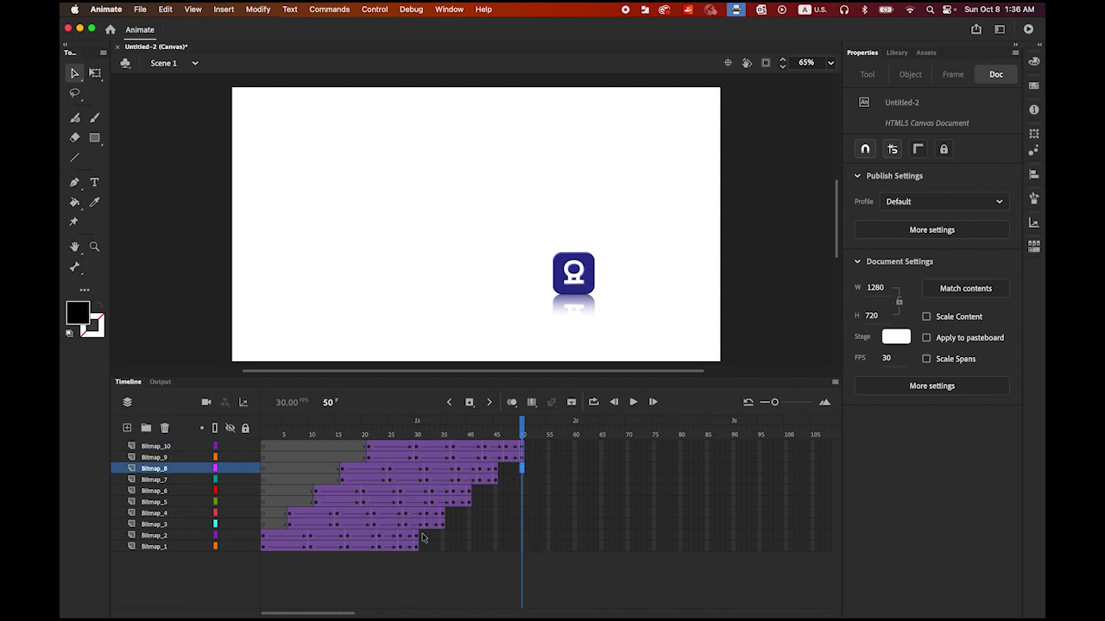
shift+click(521, 550)
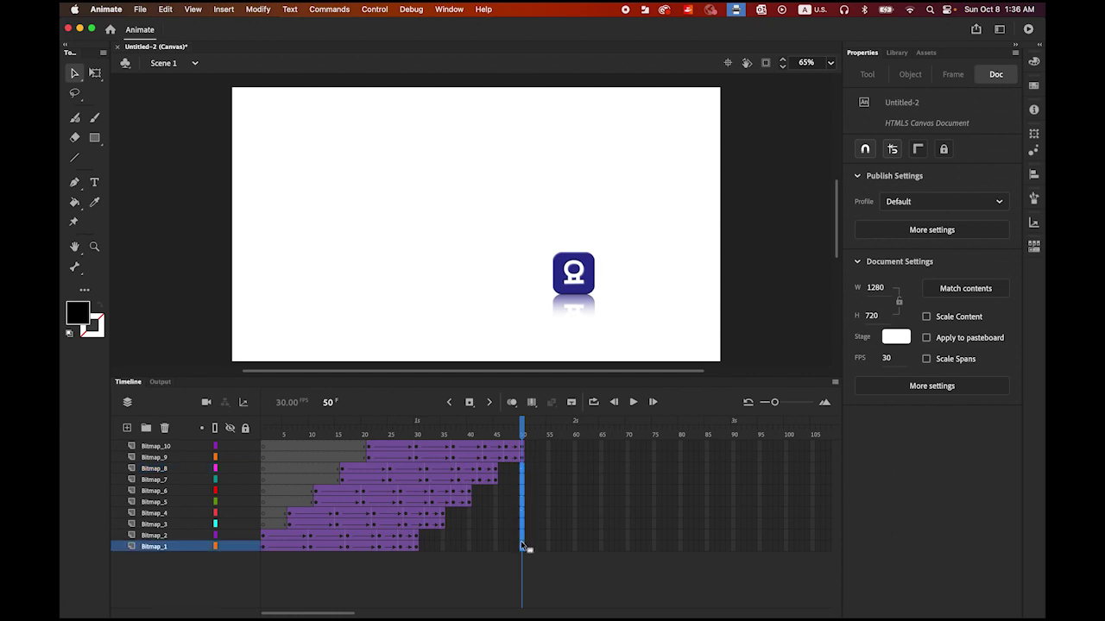
click(470, 404)
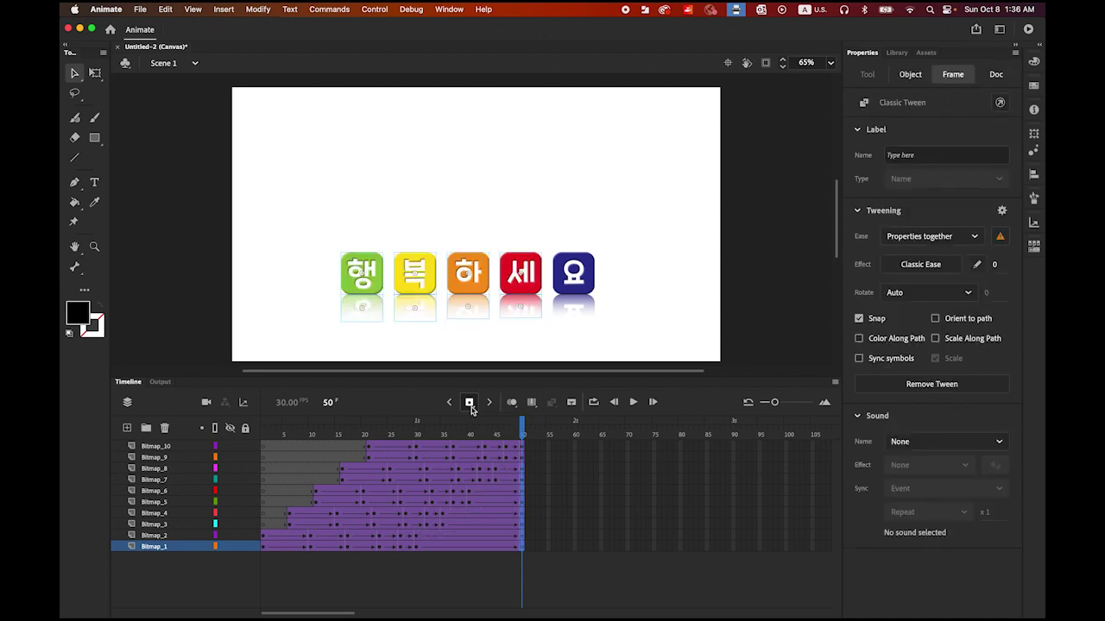
drag(523, 424, 264, 424)
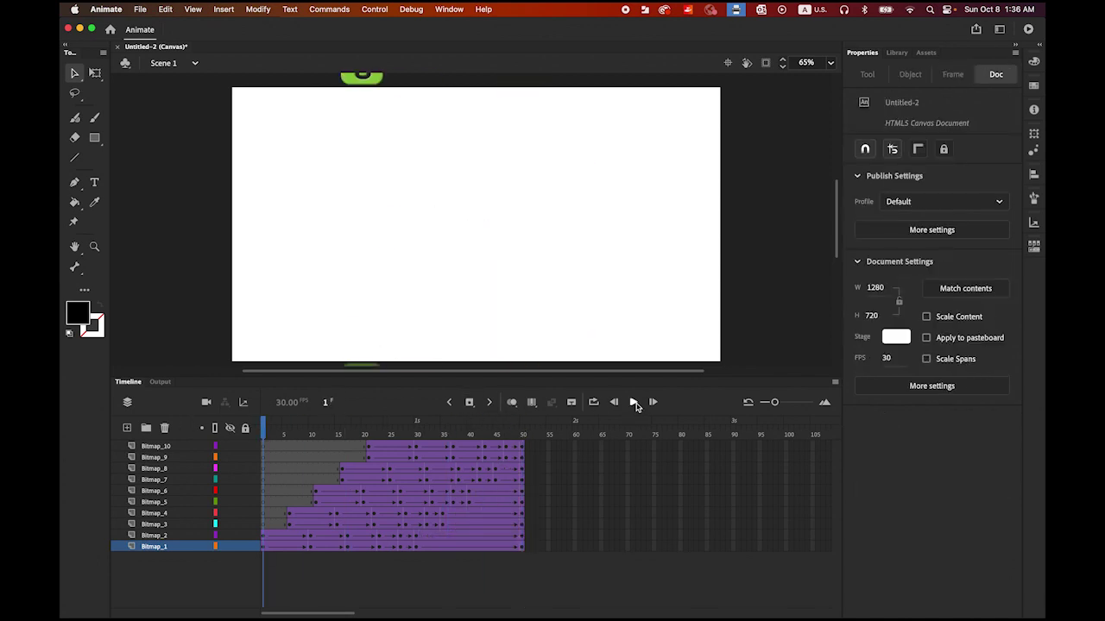
click(635, 403)
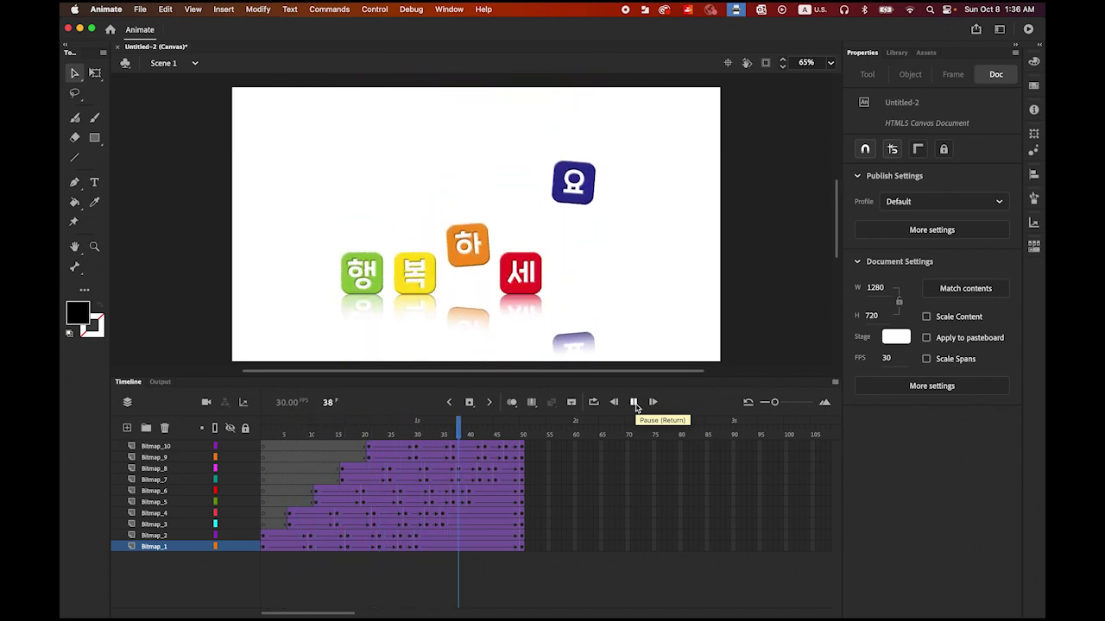
- Add a new layer above Bitmap_10 and insert a keyframe on it at frame 50
click(164, 447)
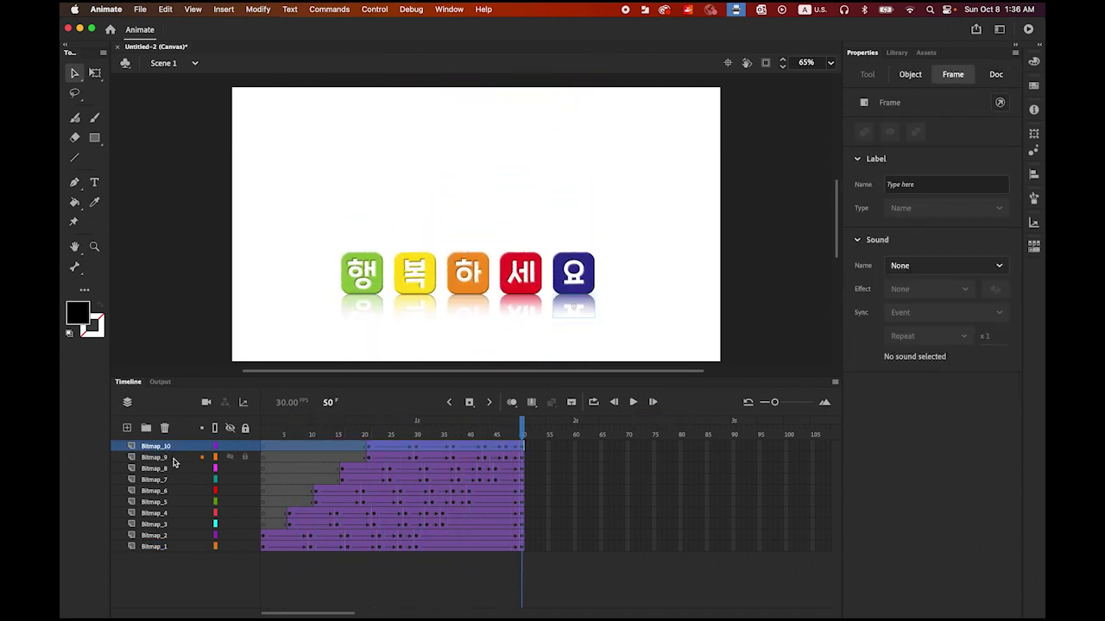
click(126, 429)
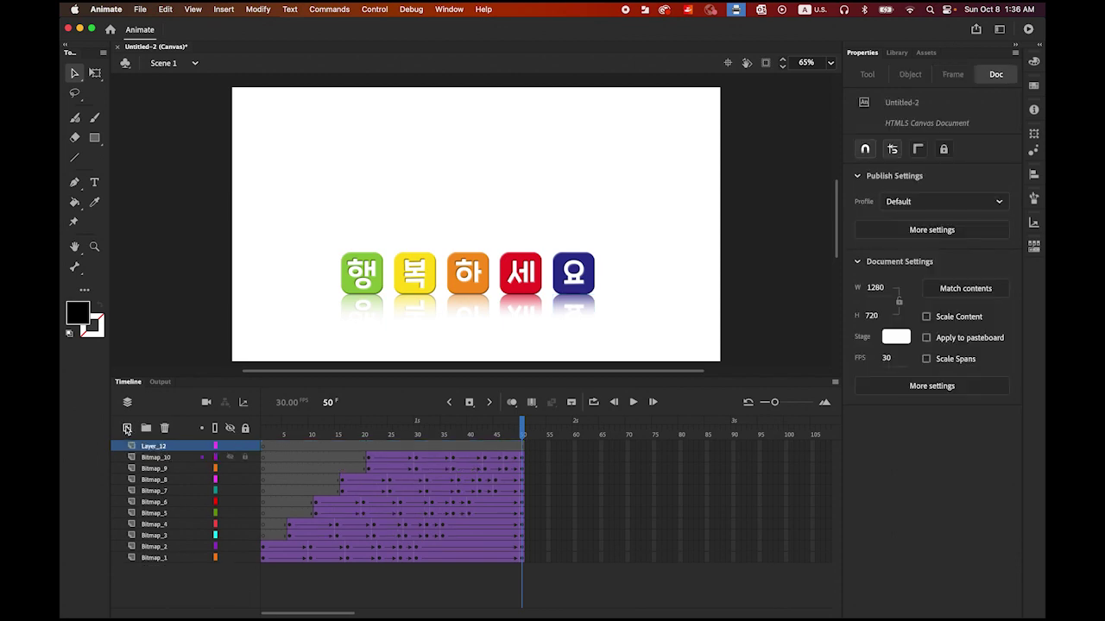
click(523, 449)
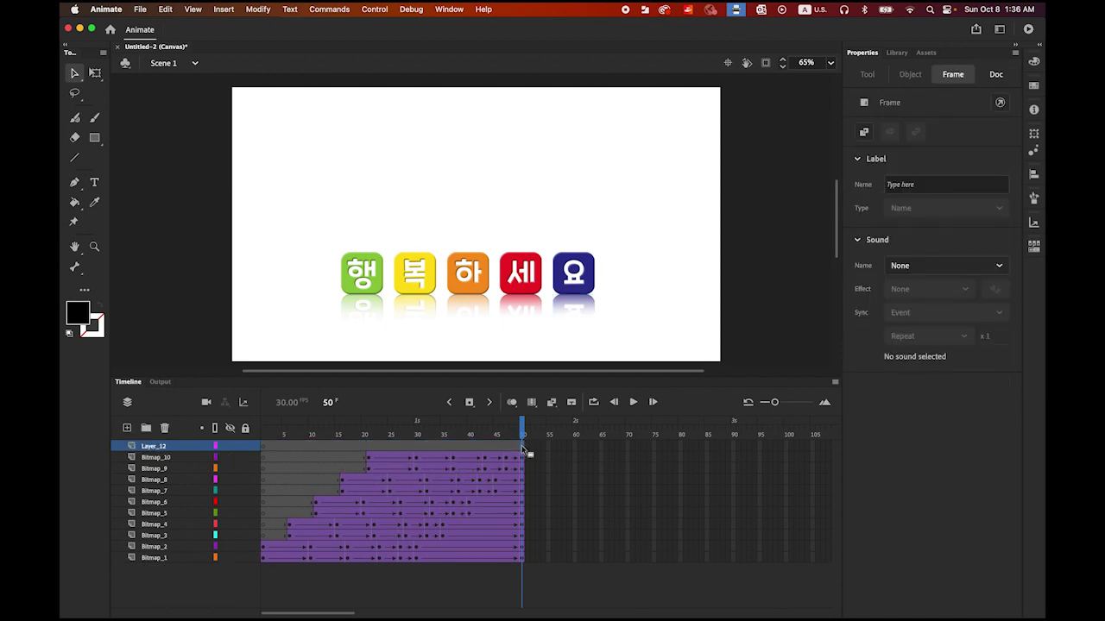
click(470, 403)
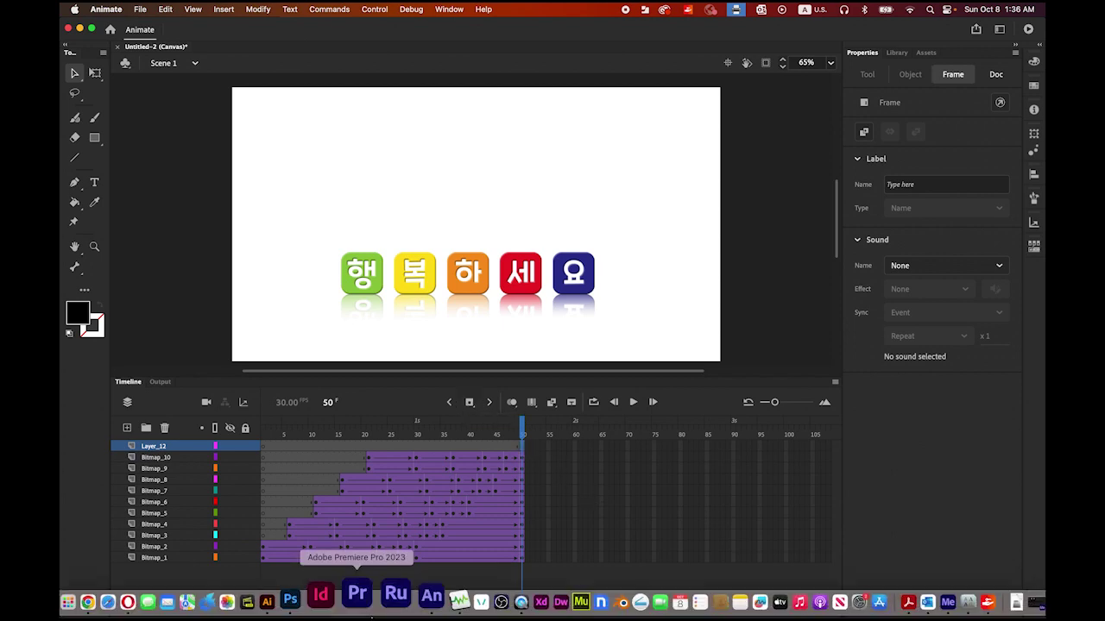
- Switch to Photoshop and copy the puppy artwork from Layer 1 of 행복하세요.psd
click(324, 595)
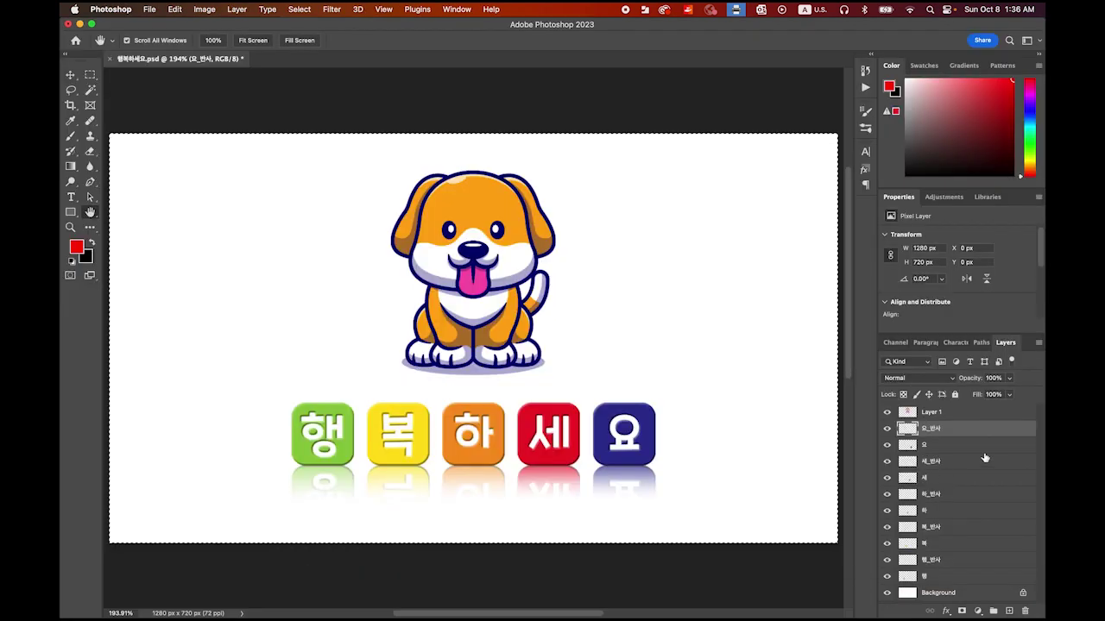
click(950, 413)
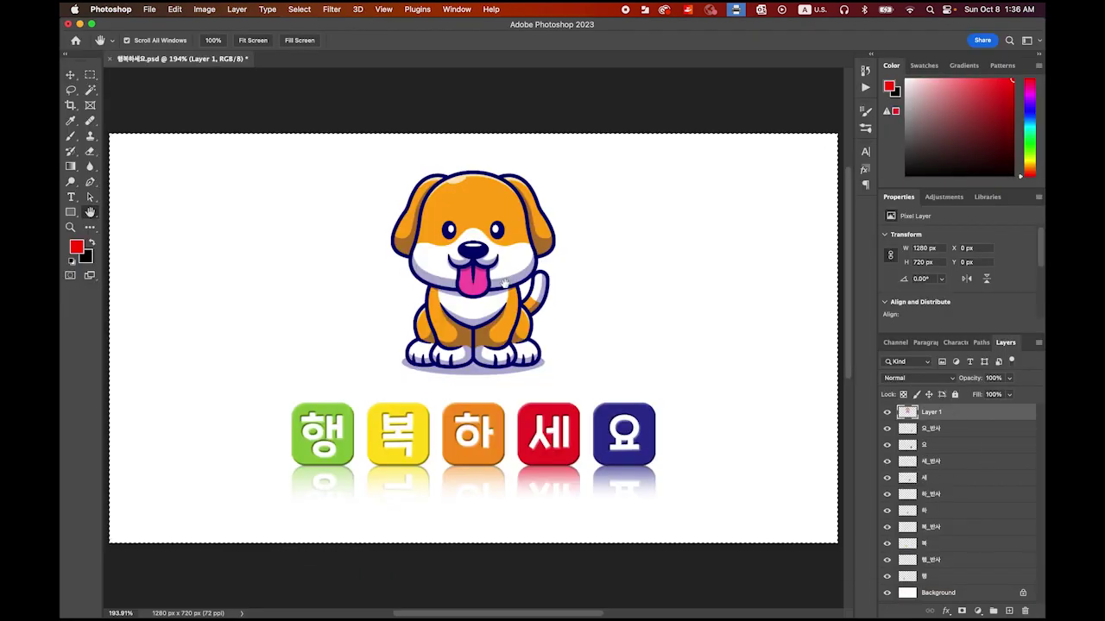
click(175, 9)
click(198, 93)
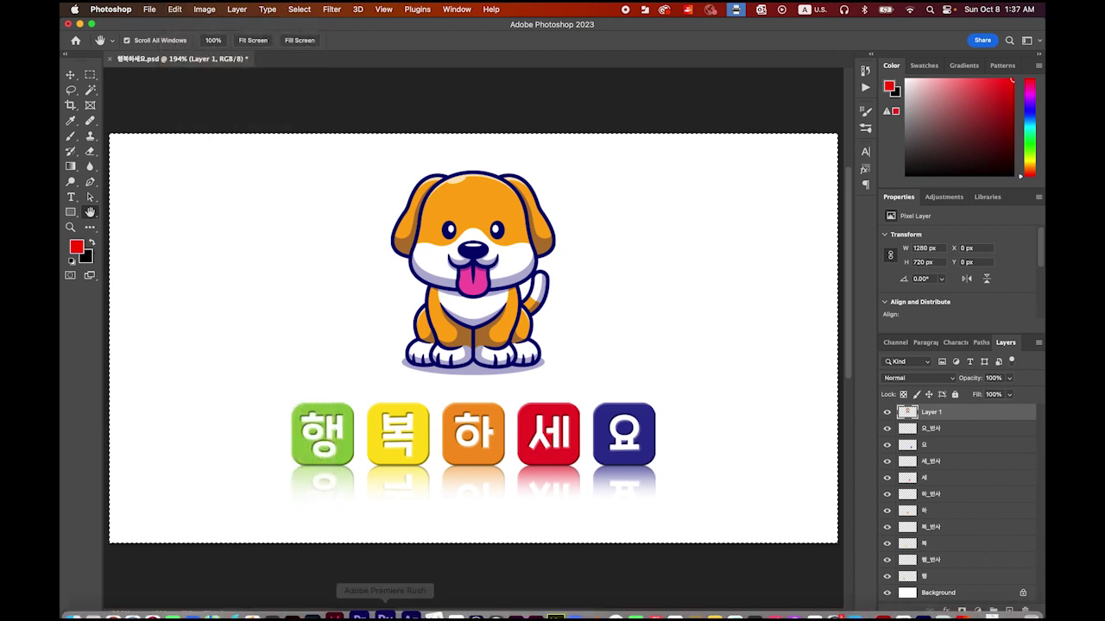
- Switch back to Animate and paste the puppy in the center of the stage at frame 50 of Layer_12
click(402, 608)
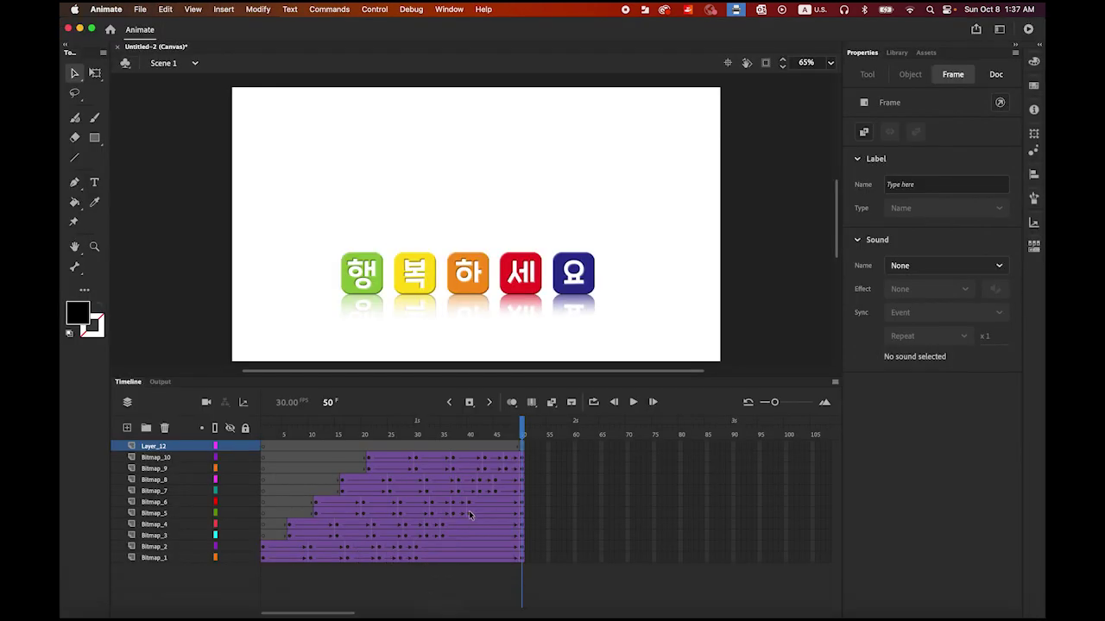
click(165, 8)
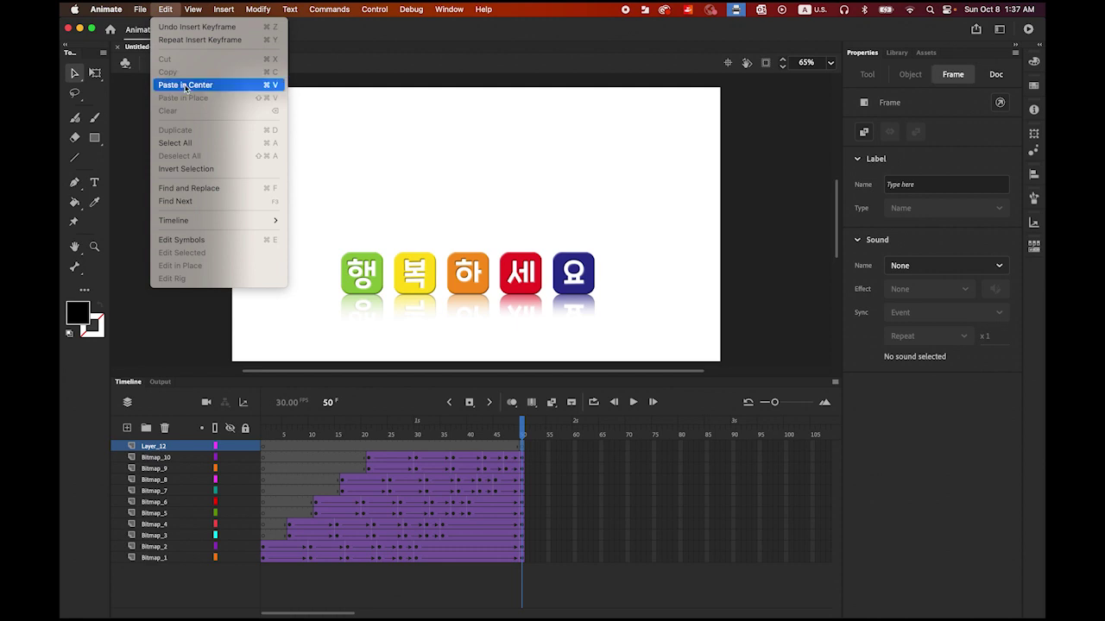
click(187, 85)
- Shrink the puppy to about 229.5 by 283.9 and place it above the letter tiles at about X 525, Y 107
drag(501, 294, 500, 244)
click(94, 73)
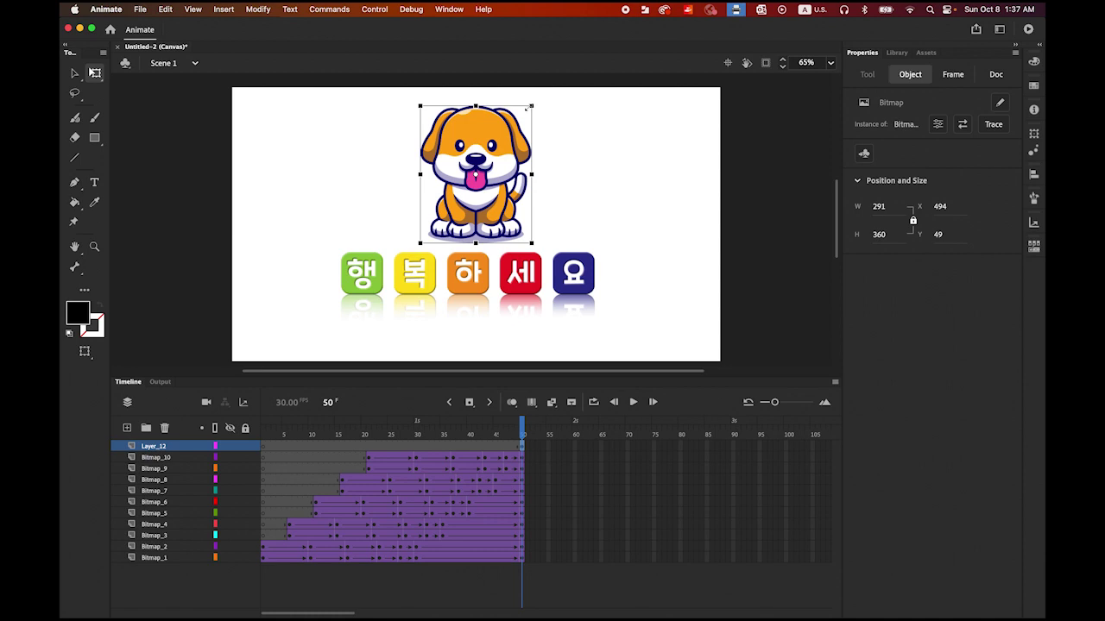
drag(528, 107, 519, 117)
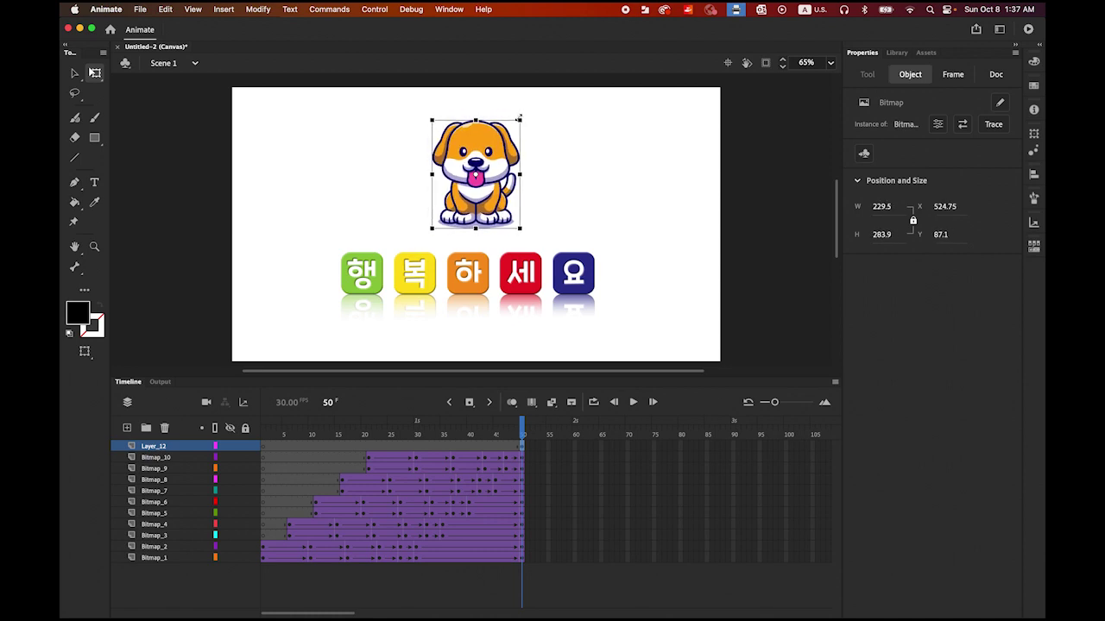
drag(489, 157, 493, 164)
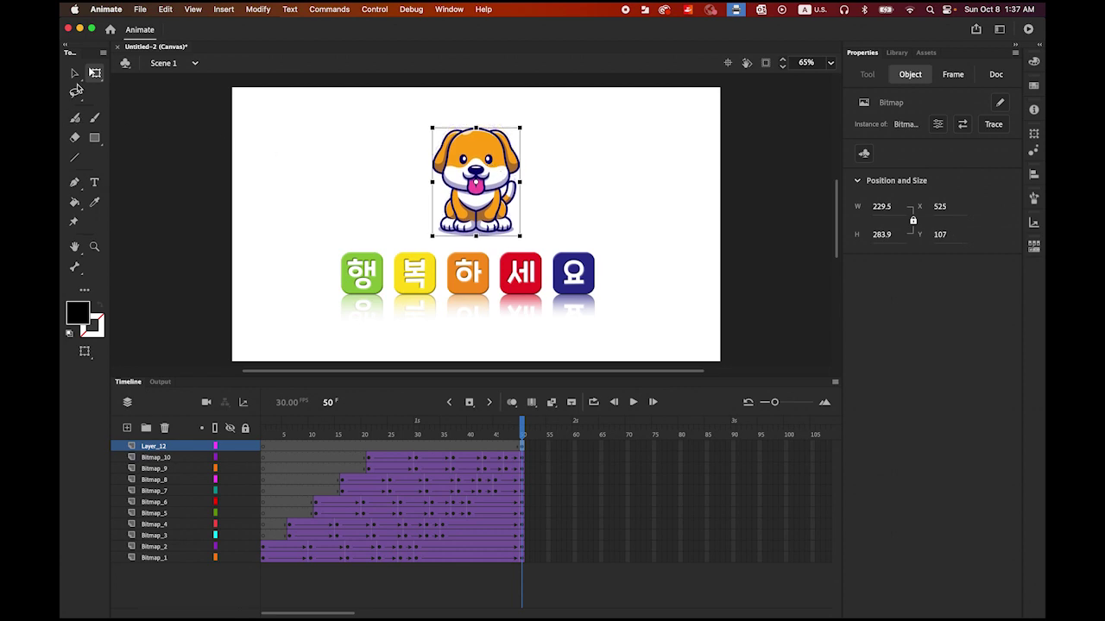
click(74, 73)
click(209, 144)
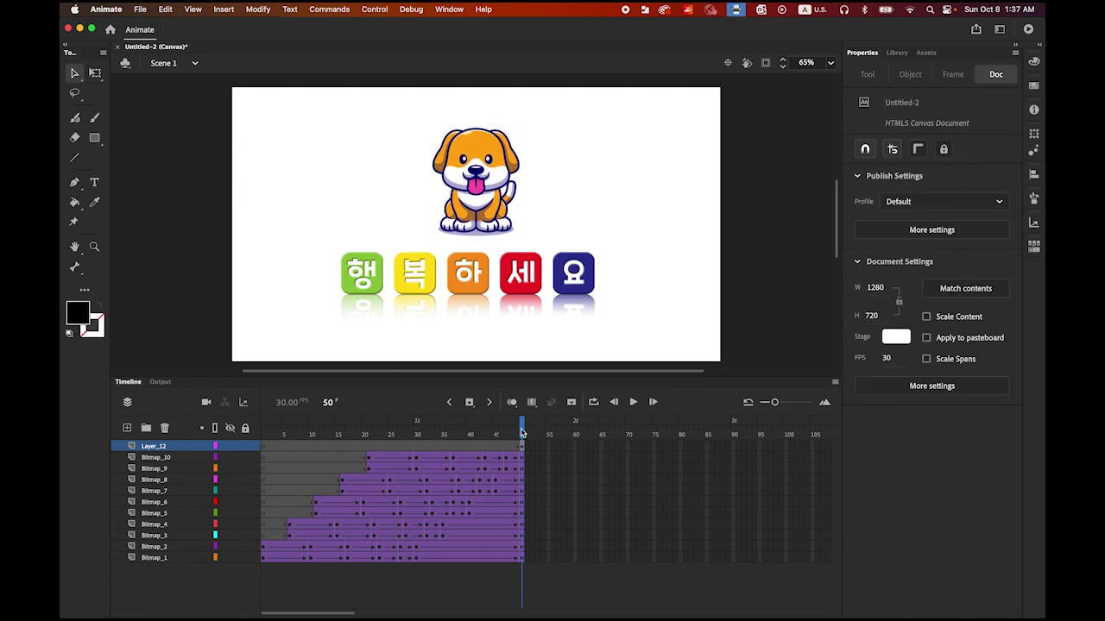
- Insert keyframes at frames 55 and 58 on the puppy's Layer_12
drag(523, 431, 532, 474)
click(521, 447)
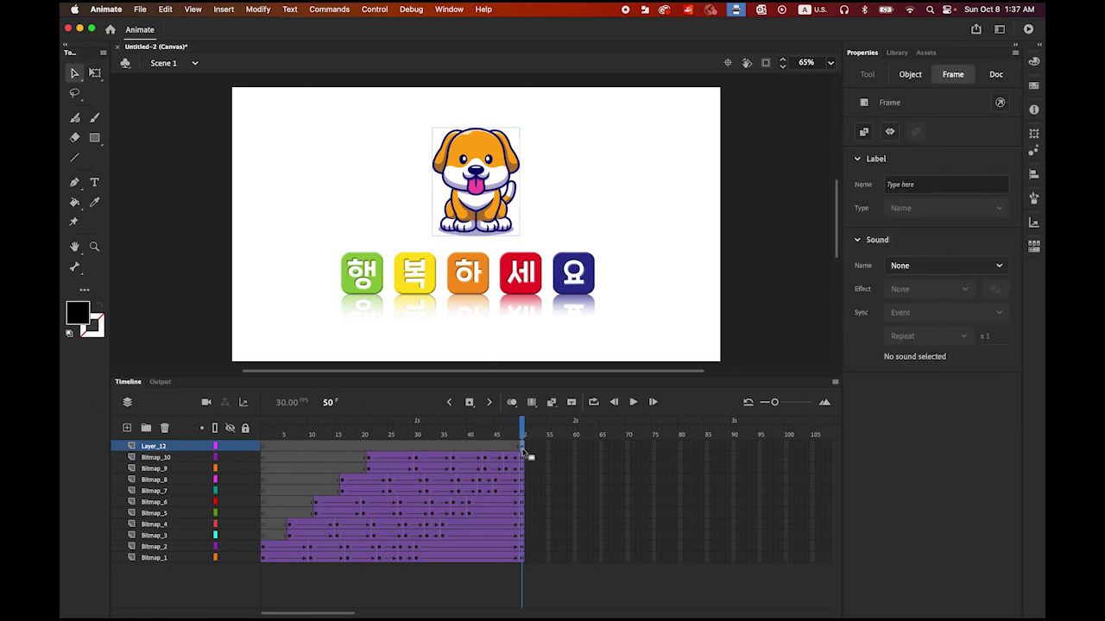
click(549, 448)
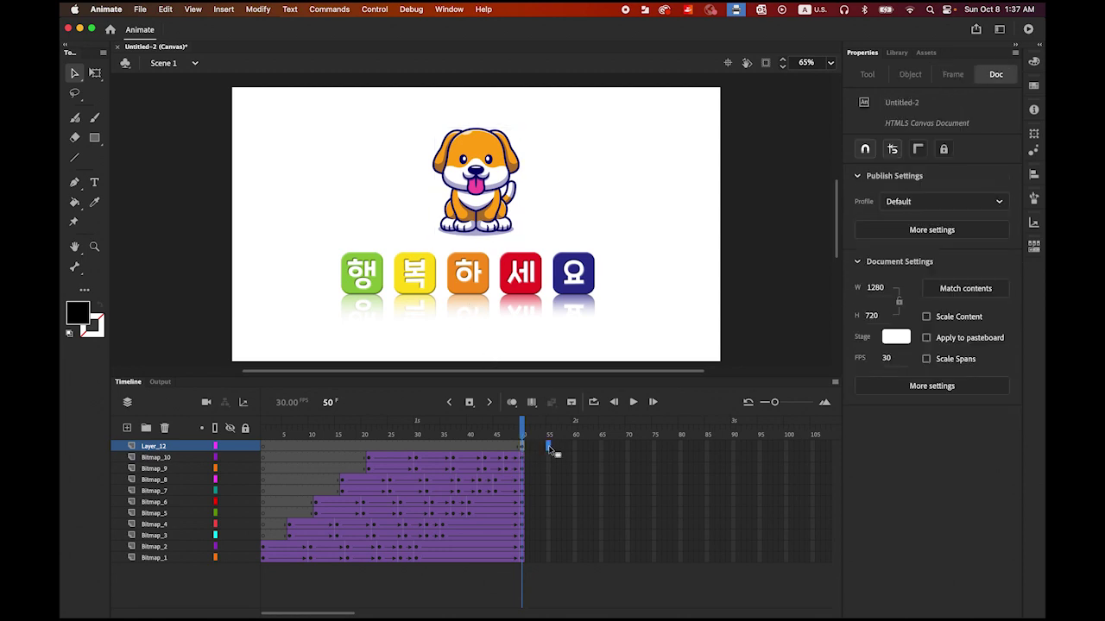
click(470, 403)
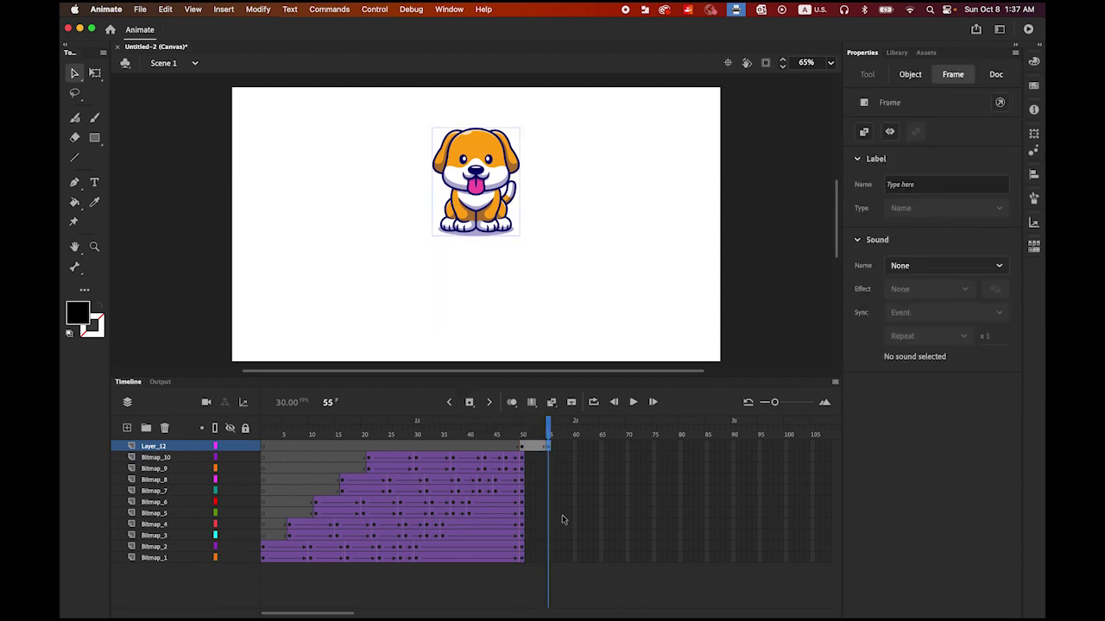
click(563, 448)
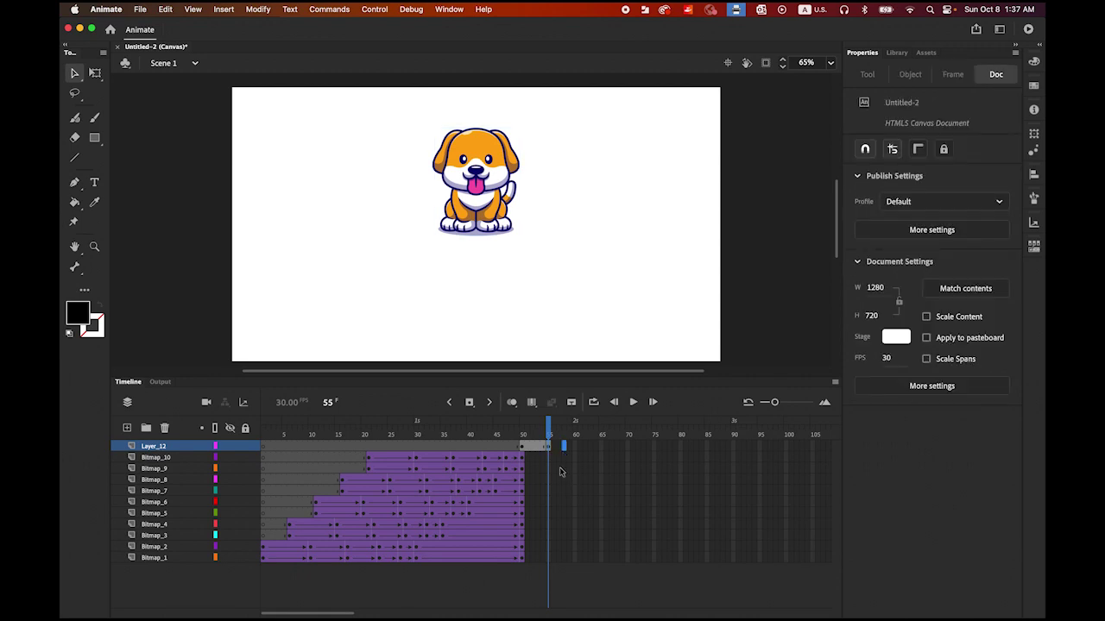
click(472, 404)
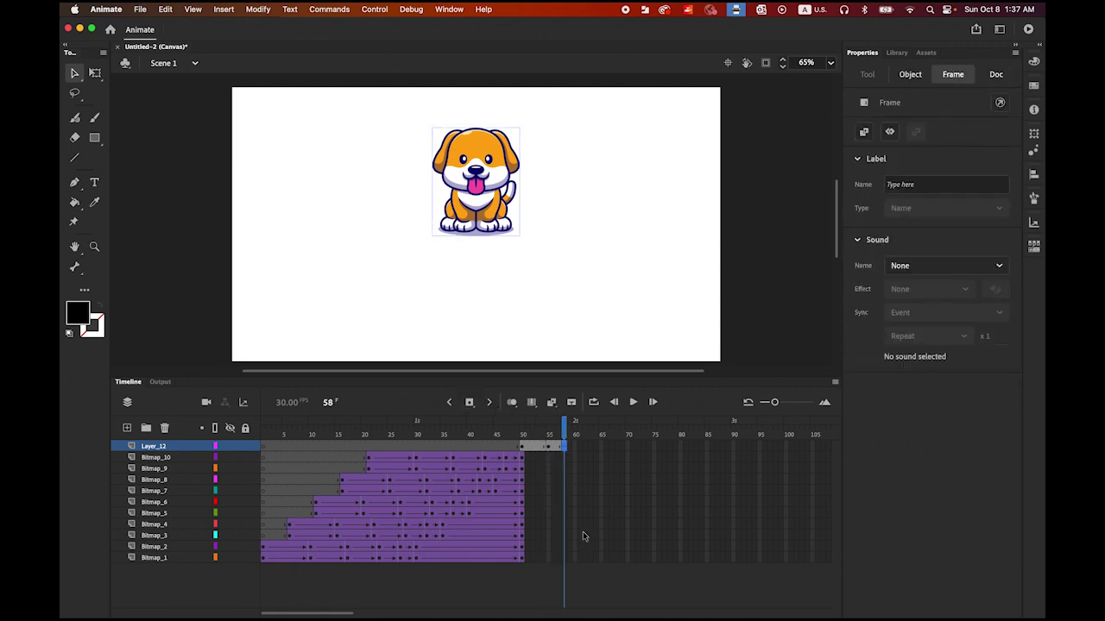
- Create classic tweens on Layer_12 between frames 50 and 55 and between frames 55 and 58
click(533, 448)
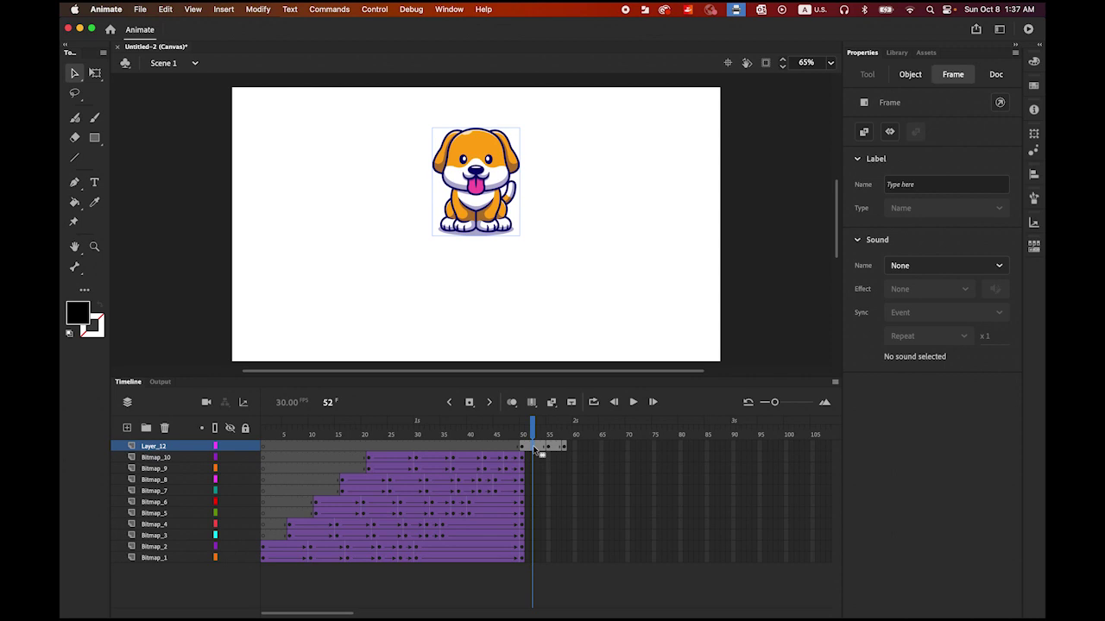
right_click(534, 449)
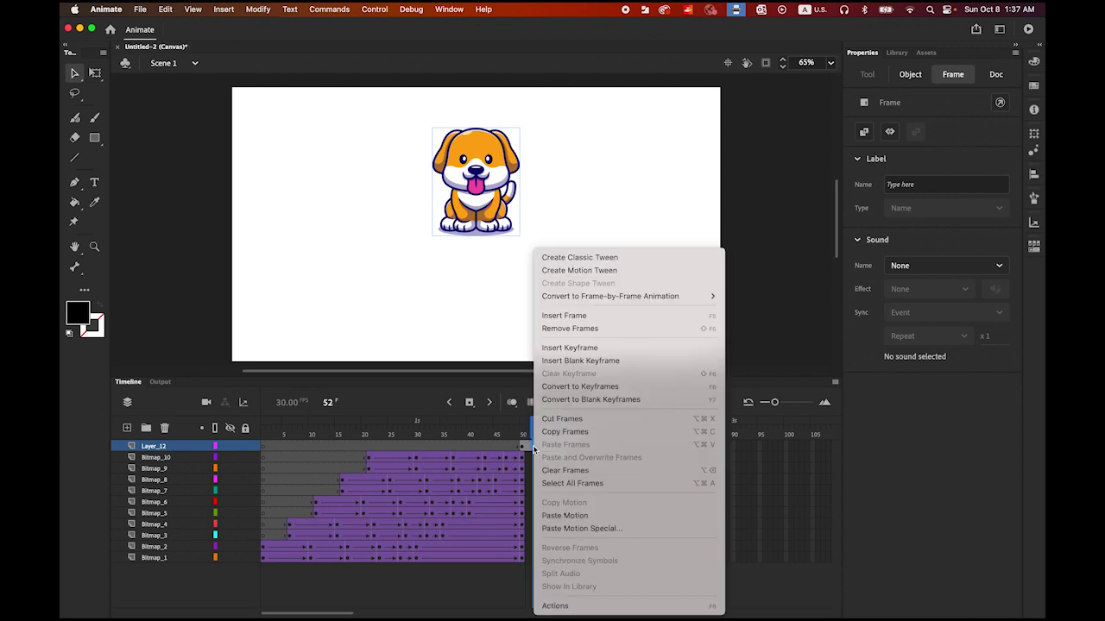
click(602, 258)
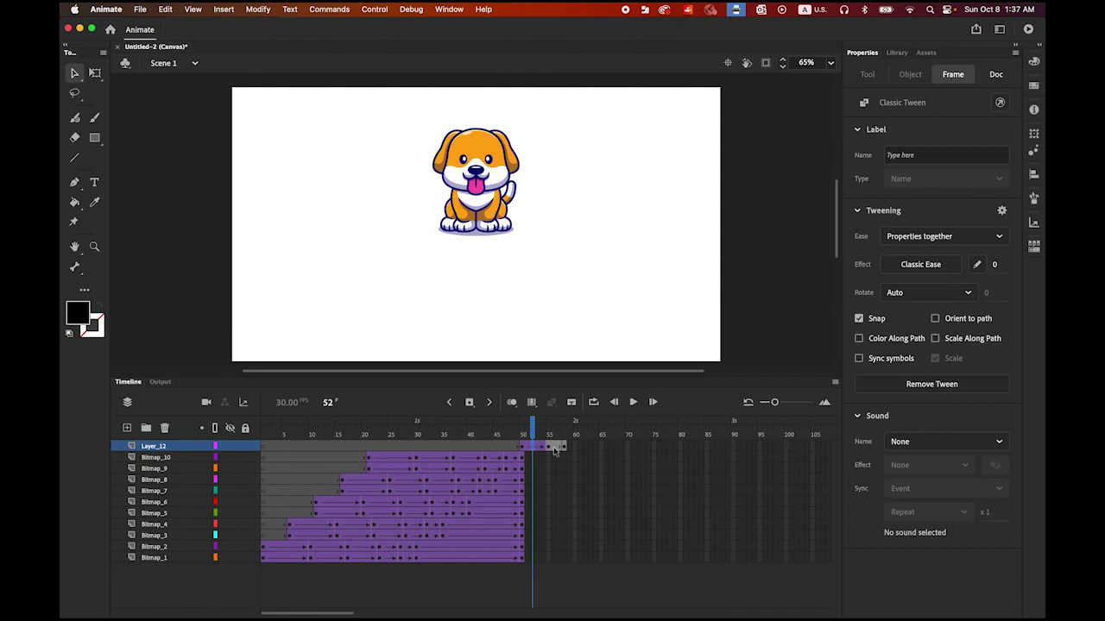
right_click(557, 450)
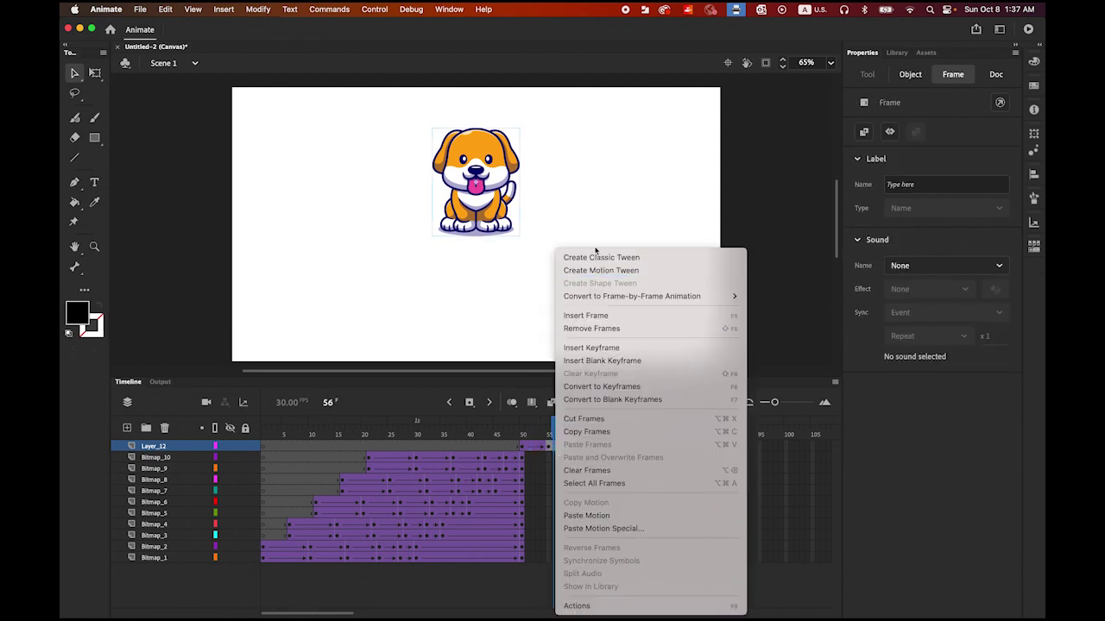
click(601, 258)
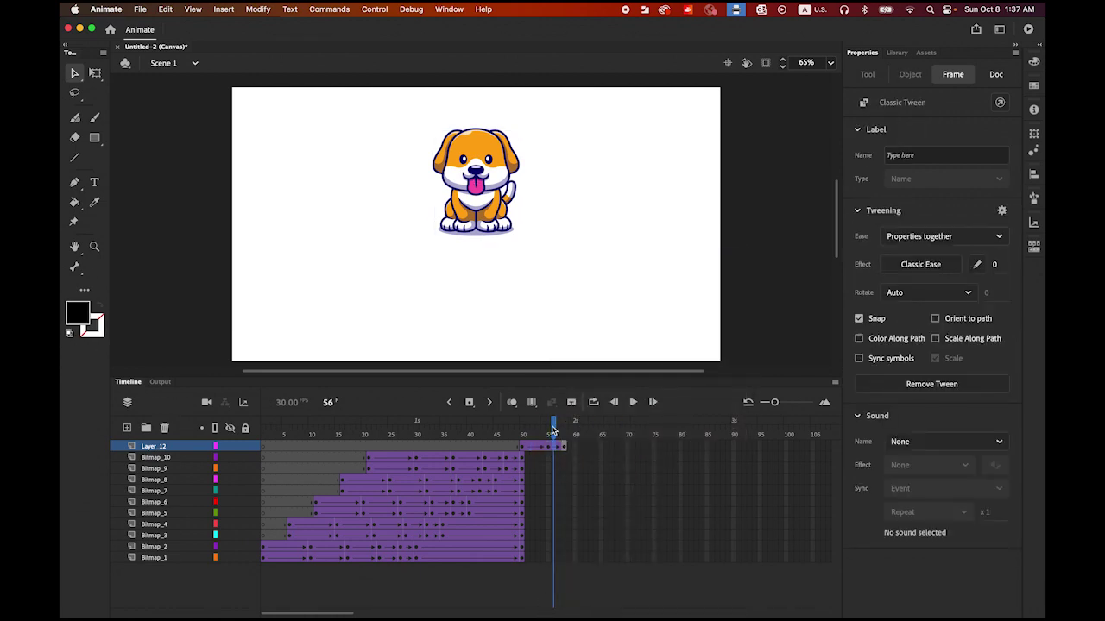
- Scale the puppy at the frame 50 keyframe down to about 26.4 by 32.7
click(564, 432)
drag(564, 432, 522, 433)
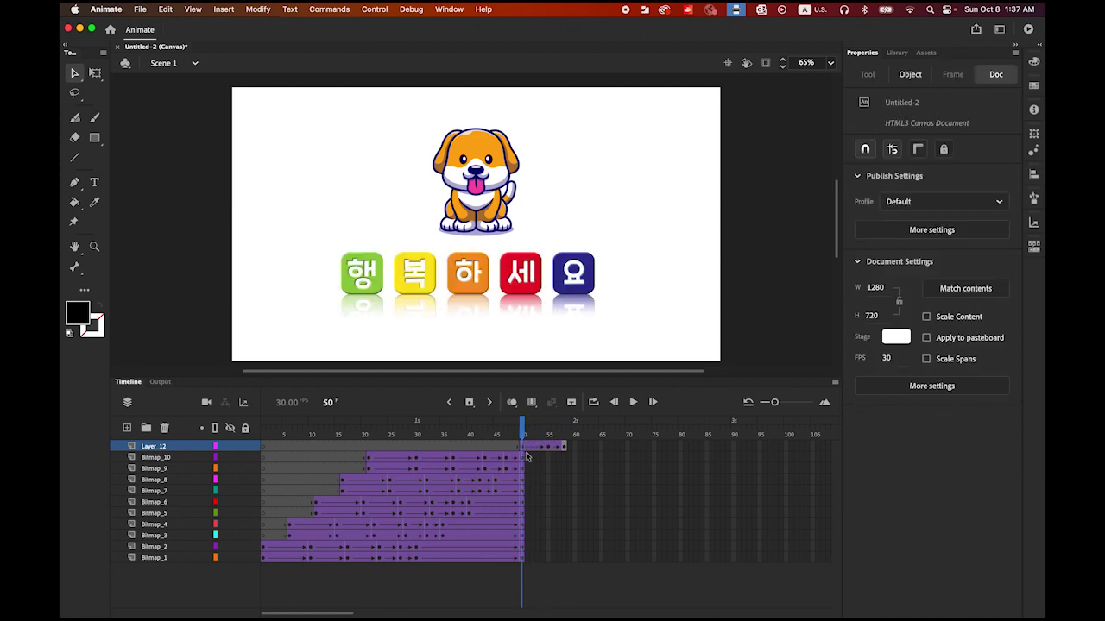
click(524, 447)
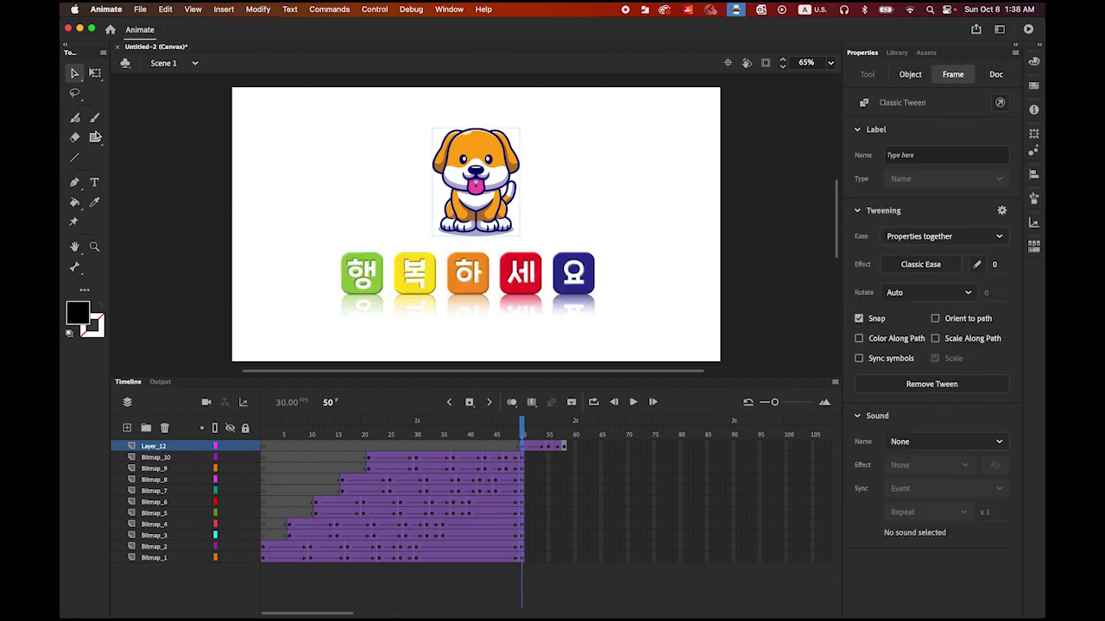
click(95, 73)
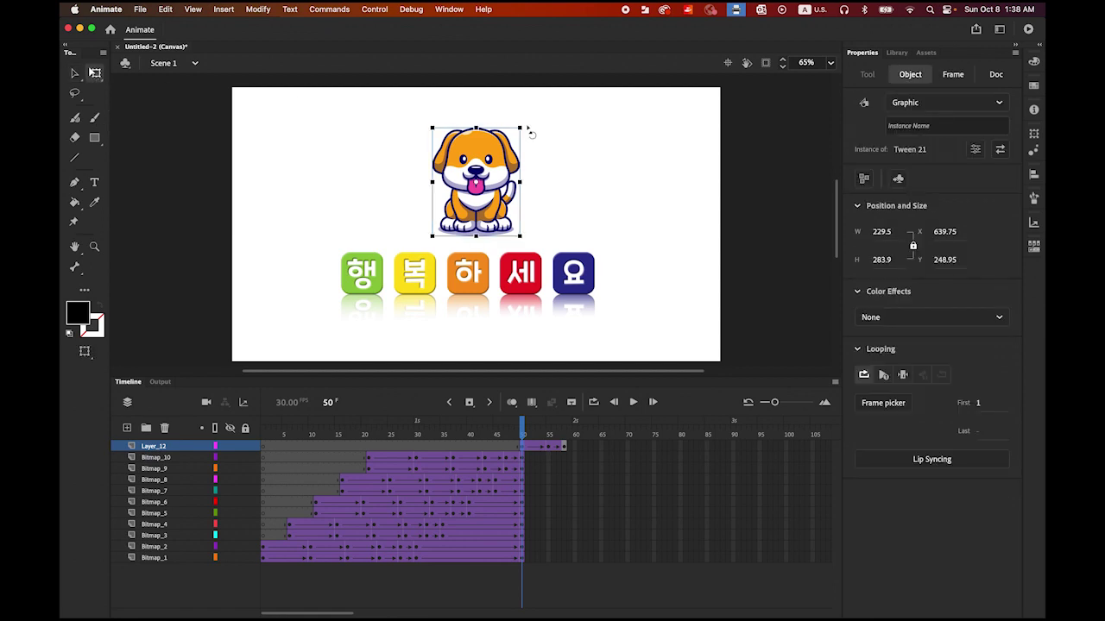
drag(880, 231, 811, 231)
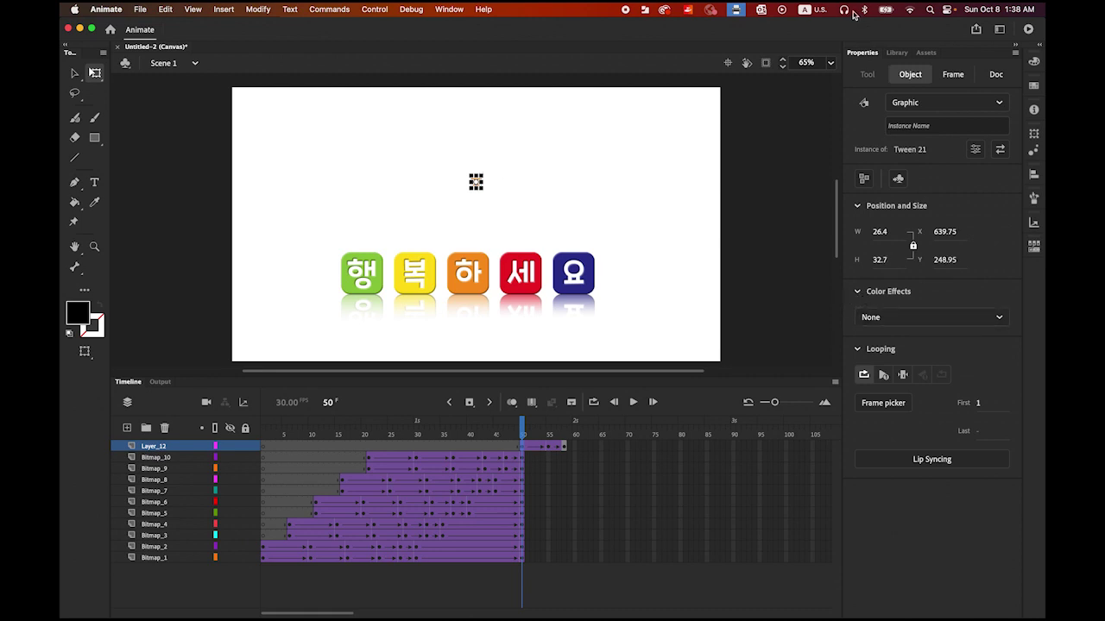
- Apply an Alpha color effect of 0% to the tiny puppy at frame 50 and deselect it
click(938, 320)
click(910, 411)
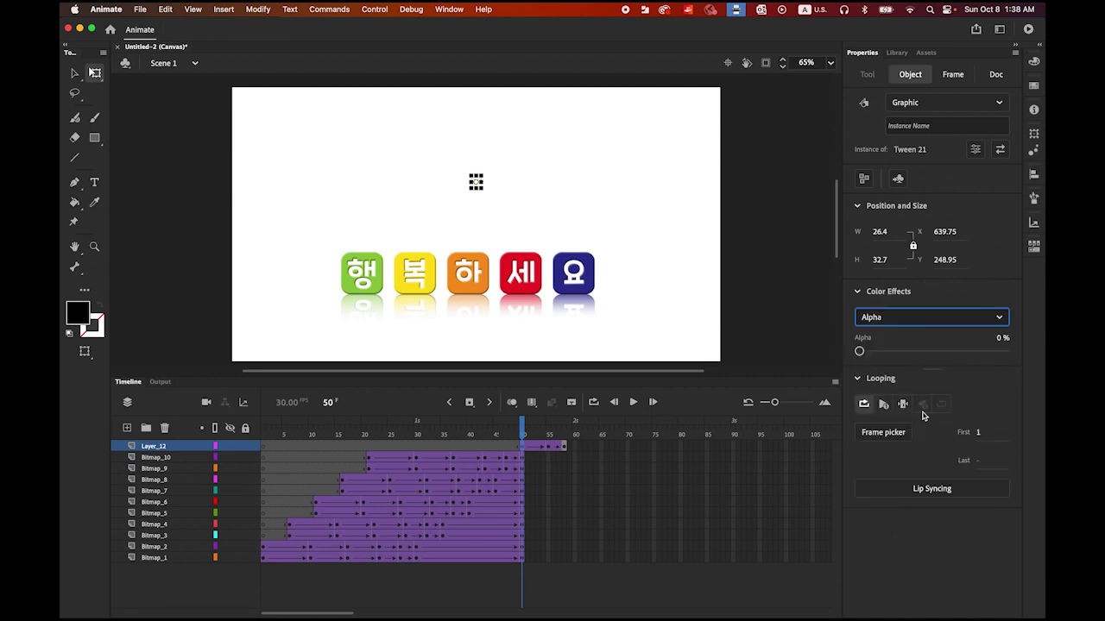
click(859, 351)
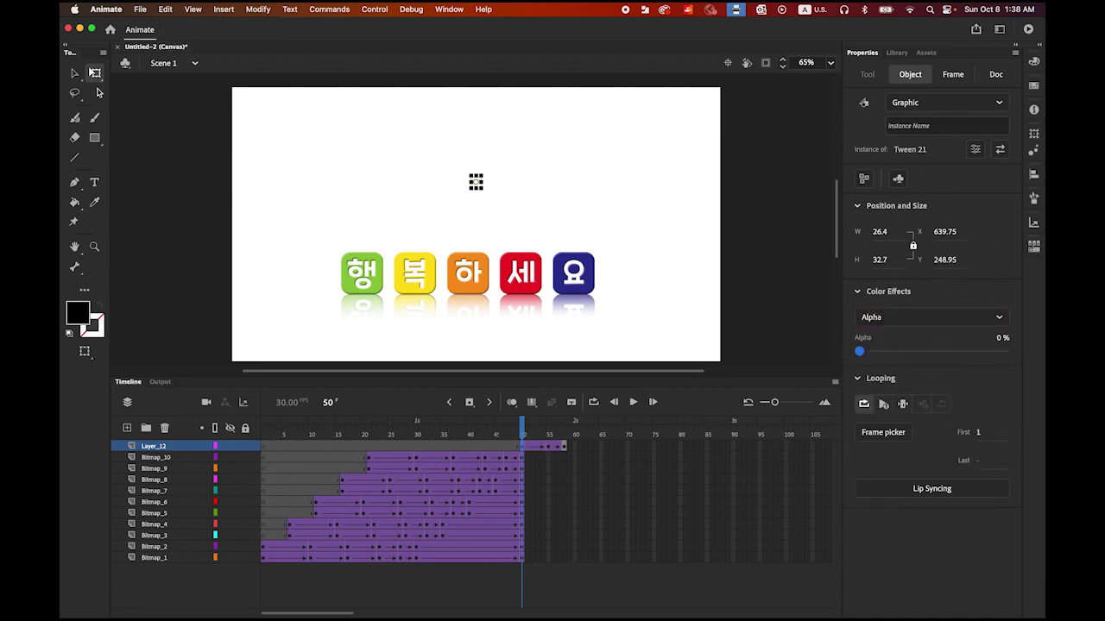
click(73, 75)
click(273, 247)
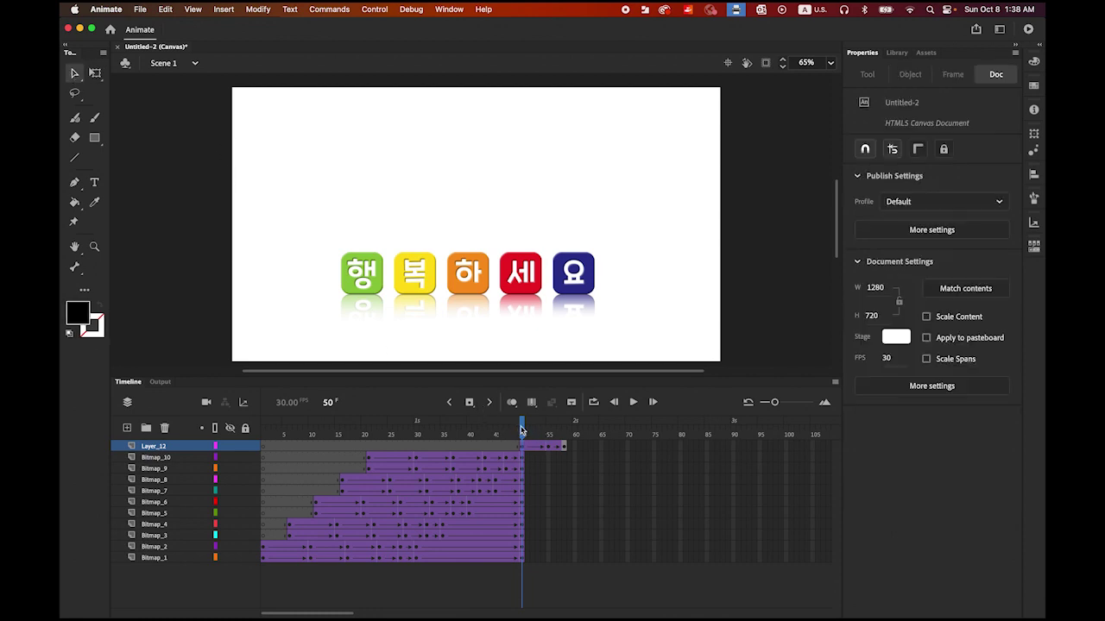
- Scale the puppy up slightly at its frame 55 keyframe on Layer_12 and play back the pop-up
click(534, 432)
drag(533, 432, 565, 434)
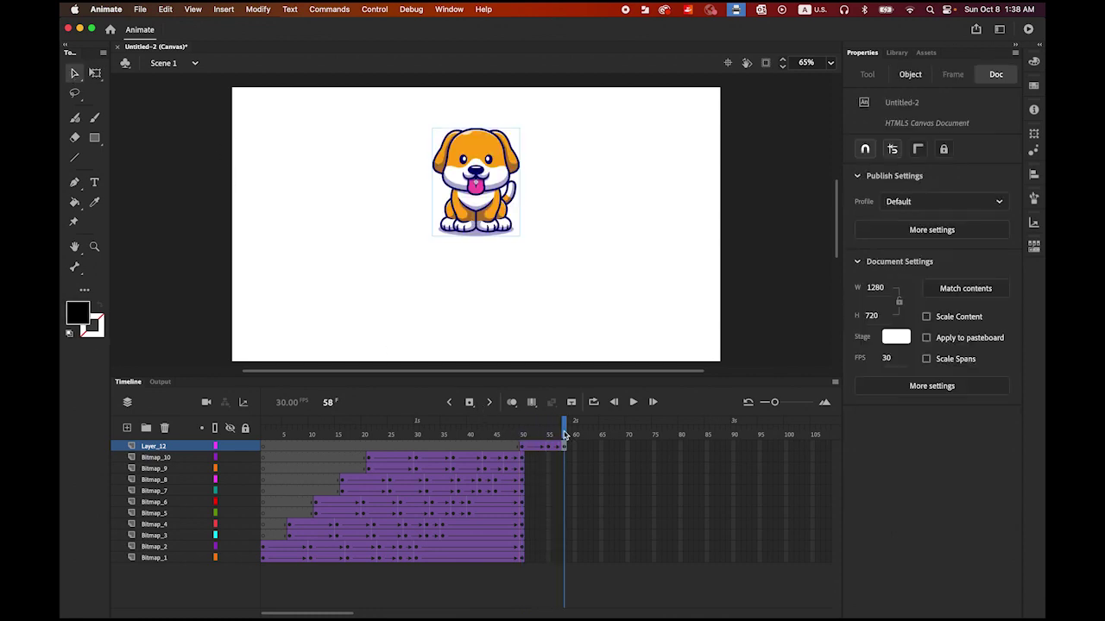
click(565, 448)
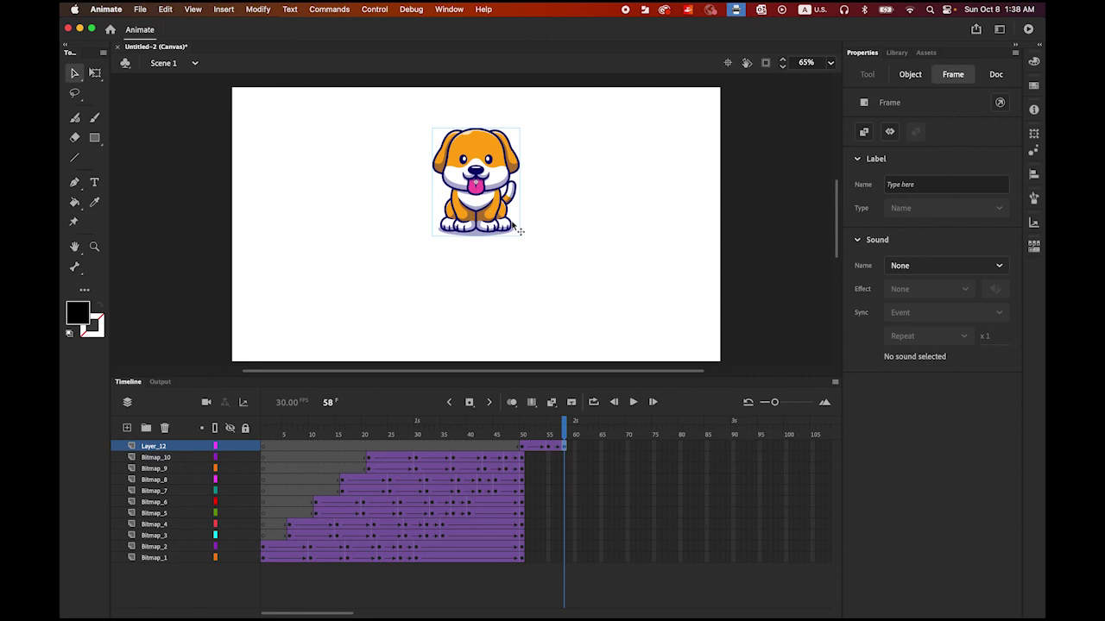
click(508, 214)
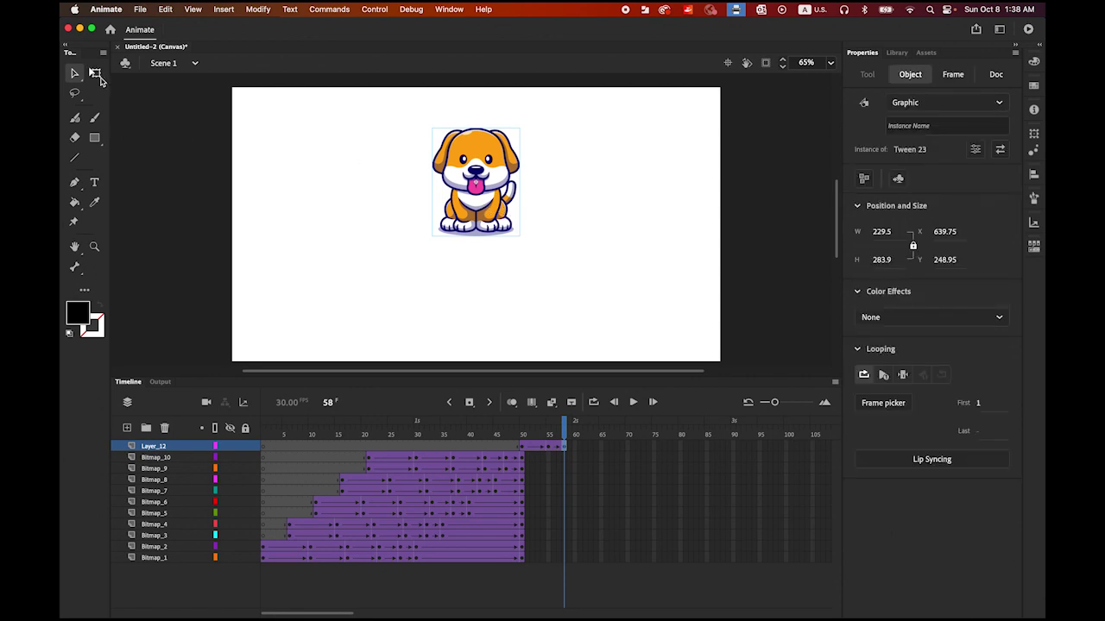
click(98, 75)
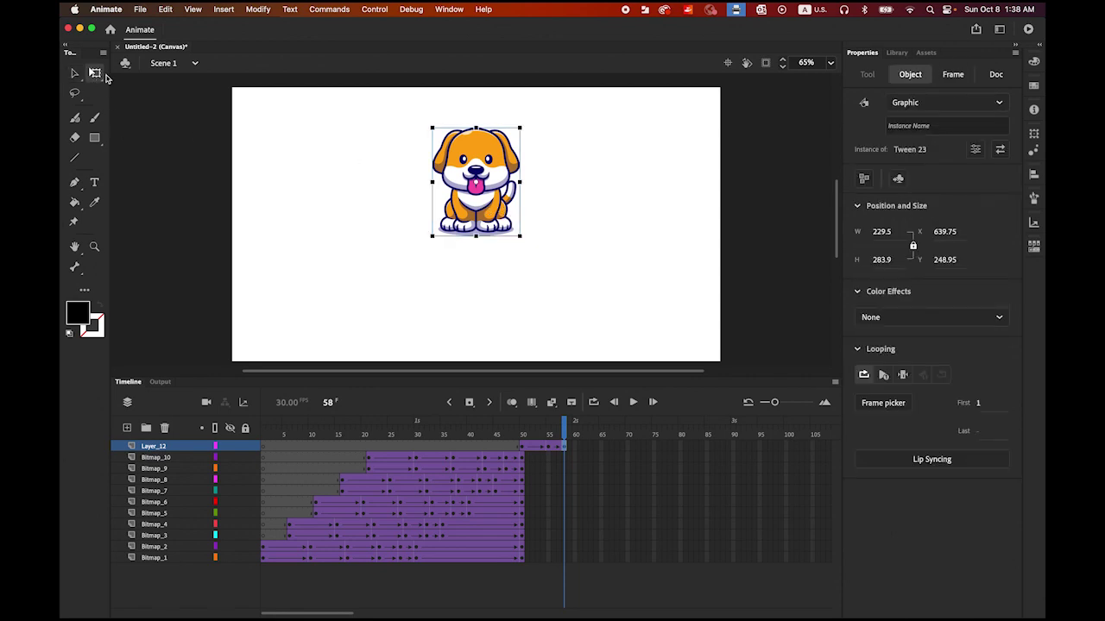
click(566, 448)
click(550, 448)
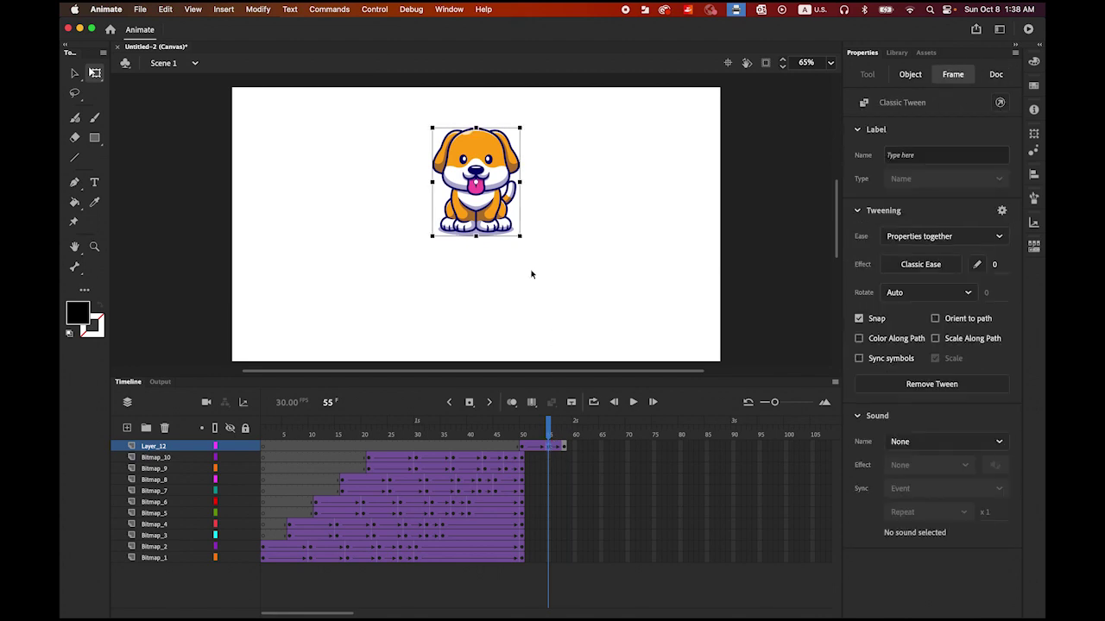
drag(520, 237, 532, 251)
key(Return)
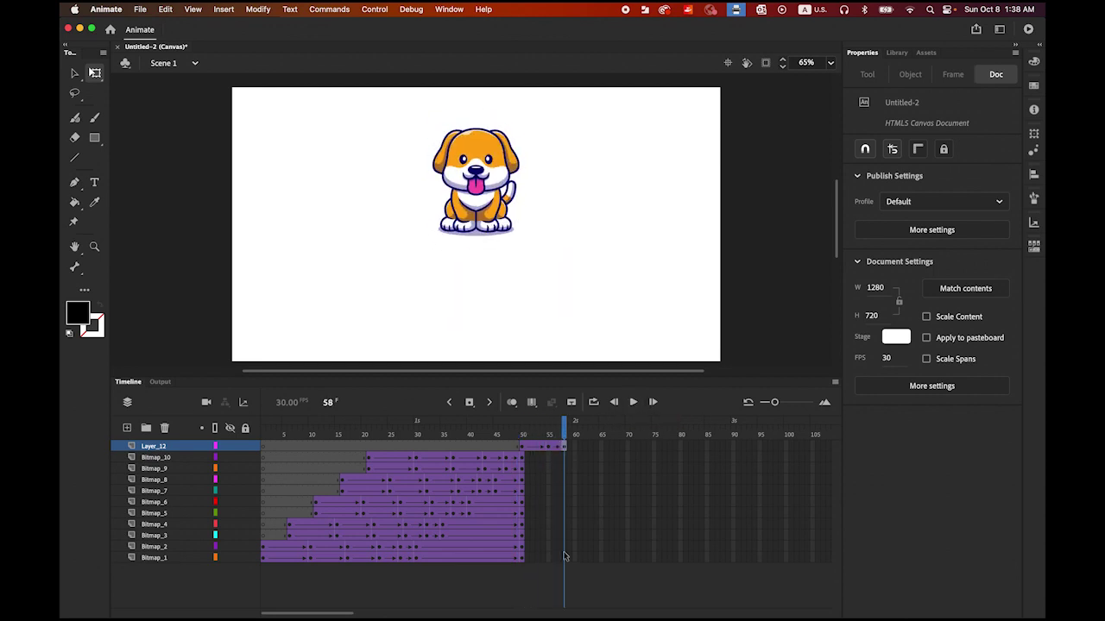
- Insert keyframes at frame 58 on all tile and reflection layers, Bitmap_1 through Bitmap_10, and deselect the artwork
click(563, 459)
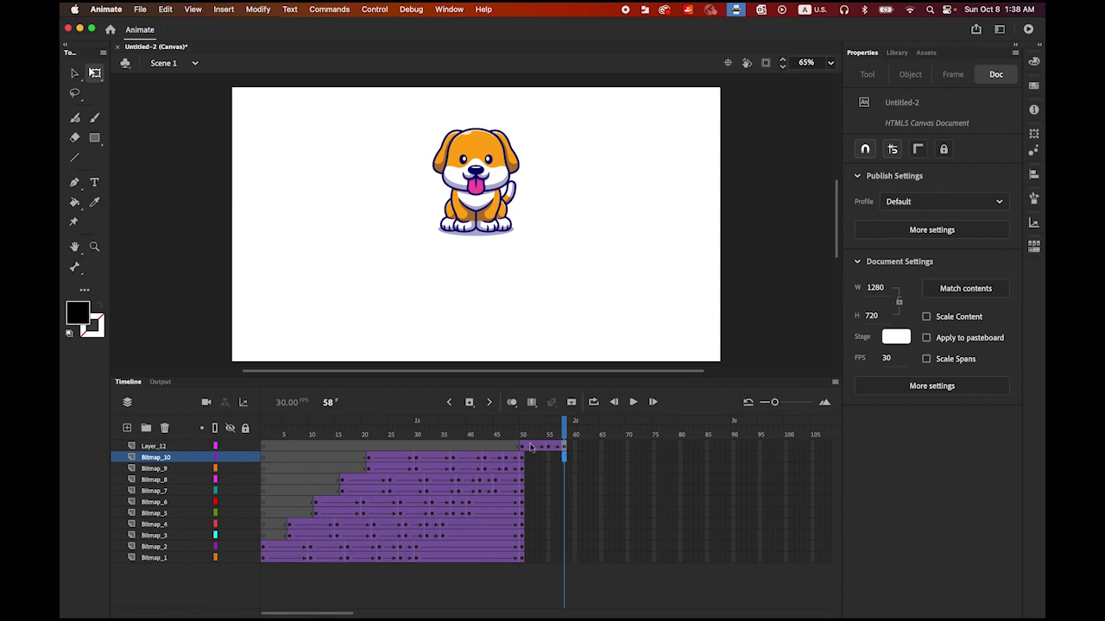
shift+click(566, 558)
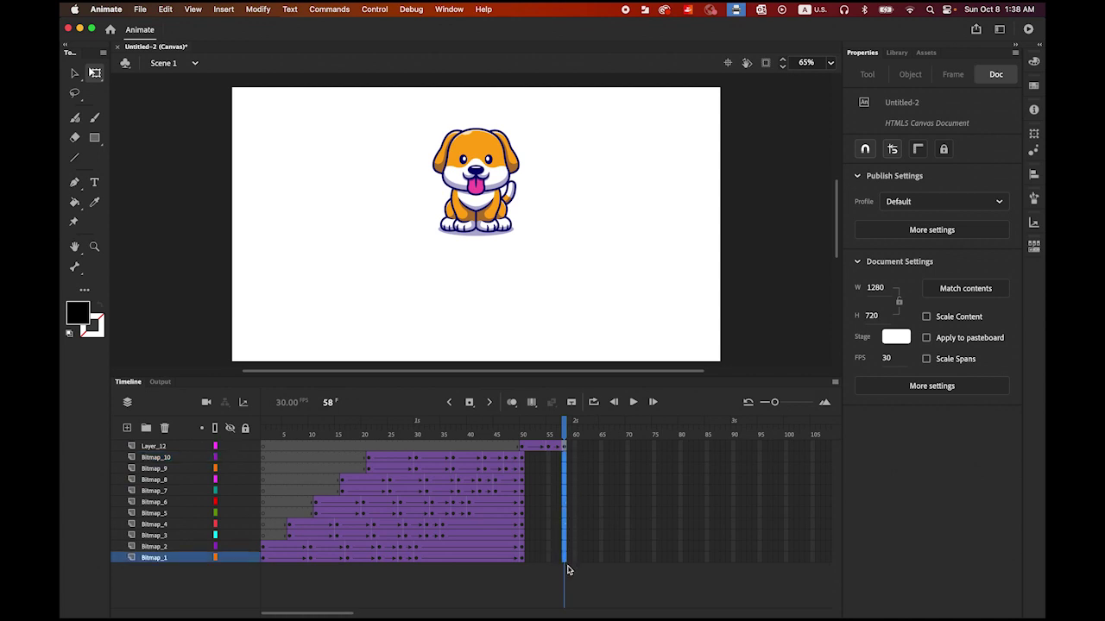
click(470, 402)
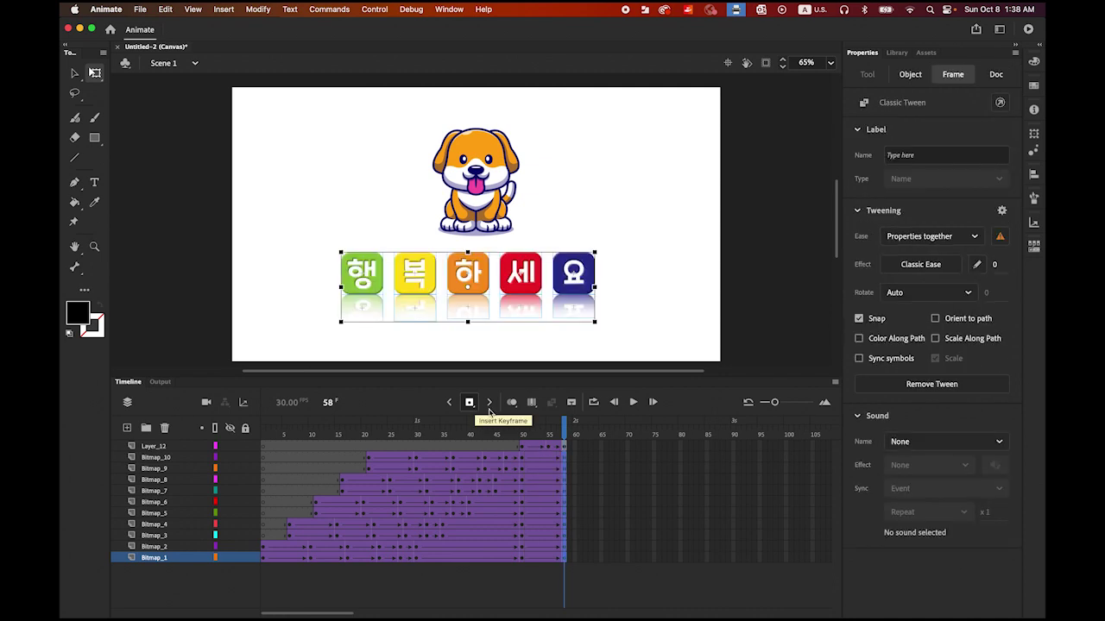
click(259, 312)
- Play the animation through several times to check the tile bounces and the puppy's entrance
drag(565, 429, 321, 429)
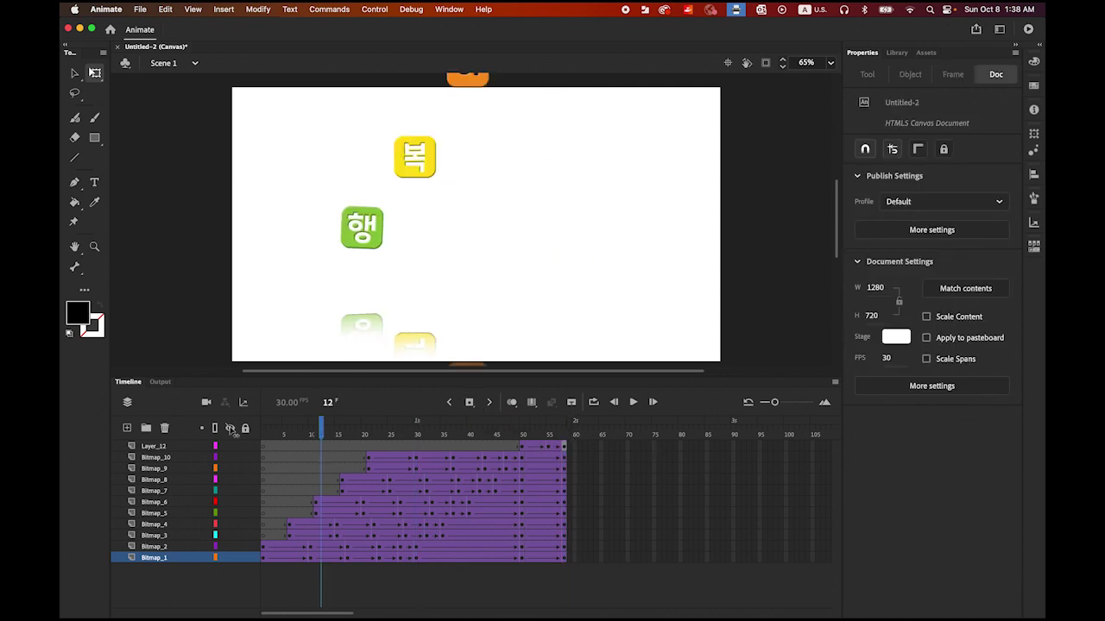
click(633, 402)
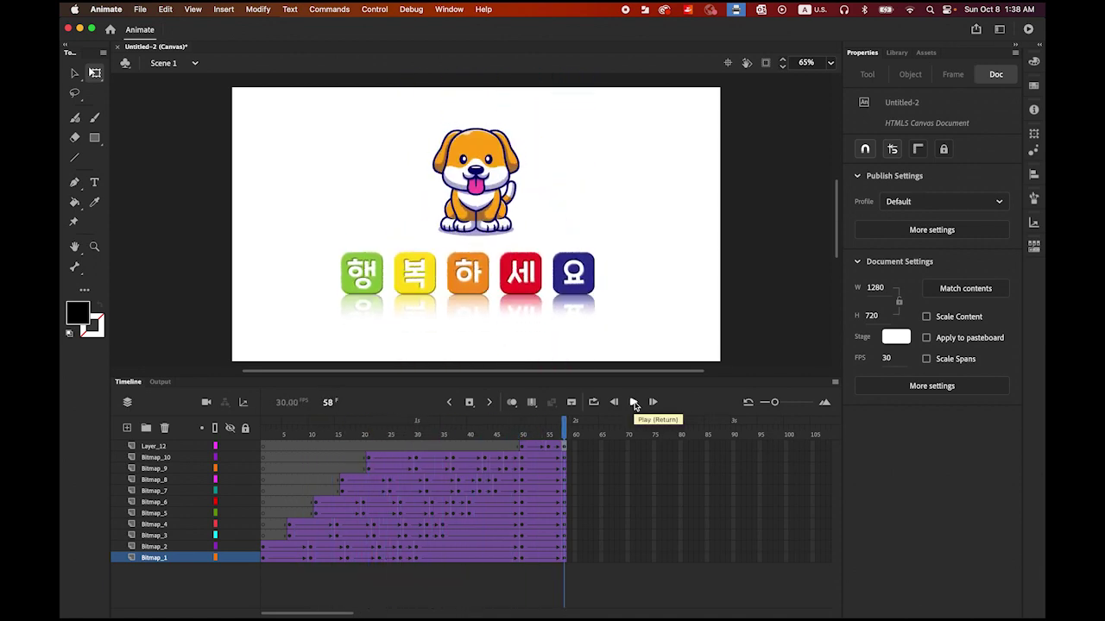
click(633, 403)
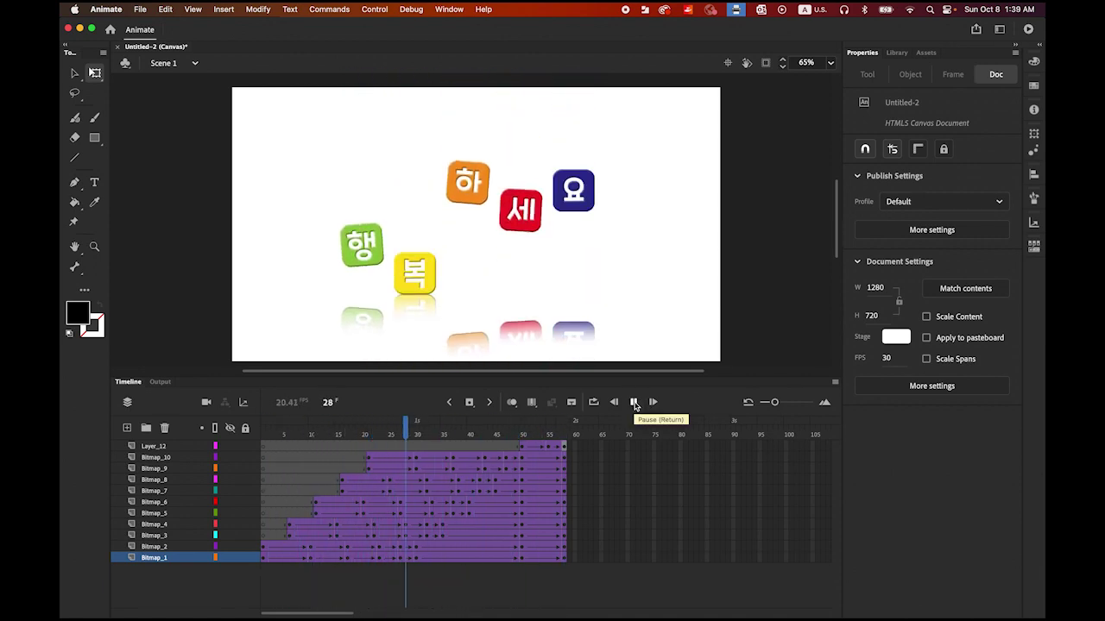
click(634, 402)
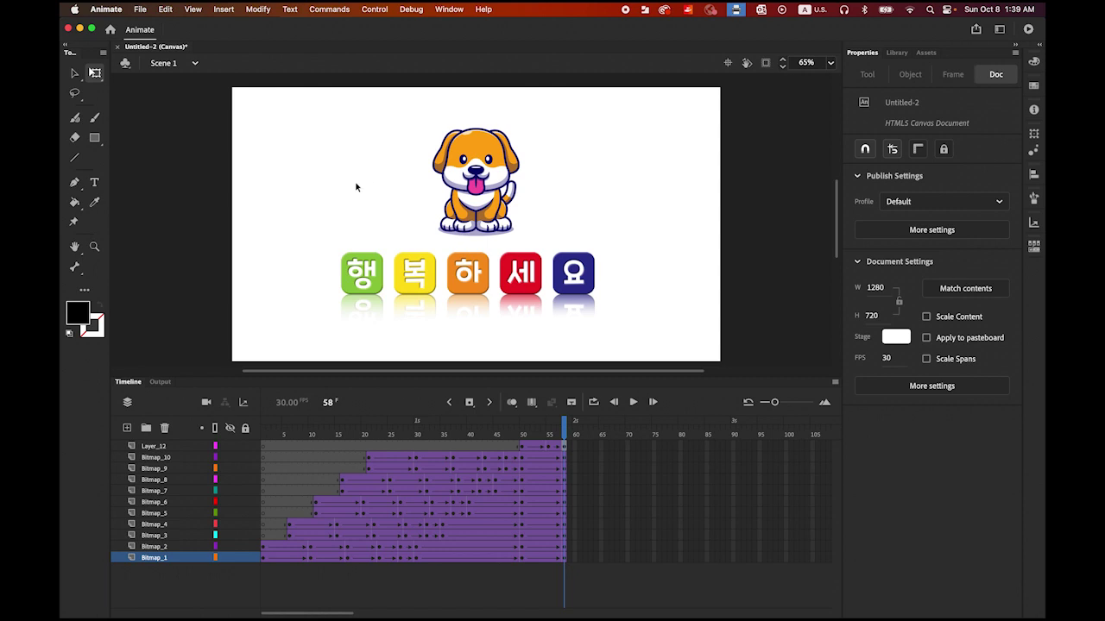
- Import the sounds boing.wav and thud.mp3 from the 017 folder into the library
click(140, 8)
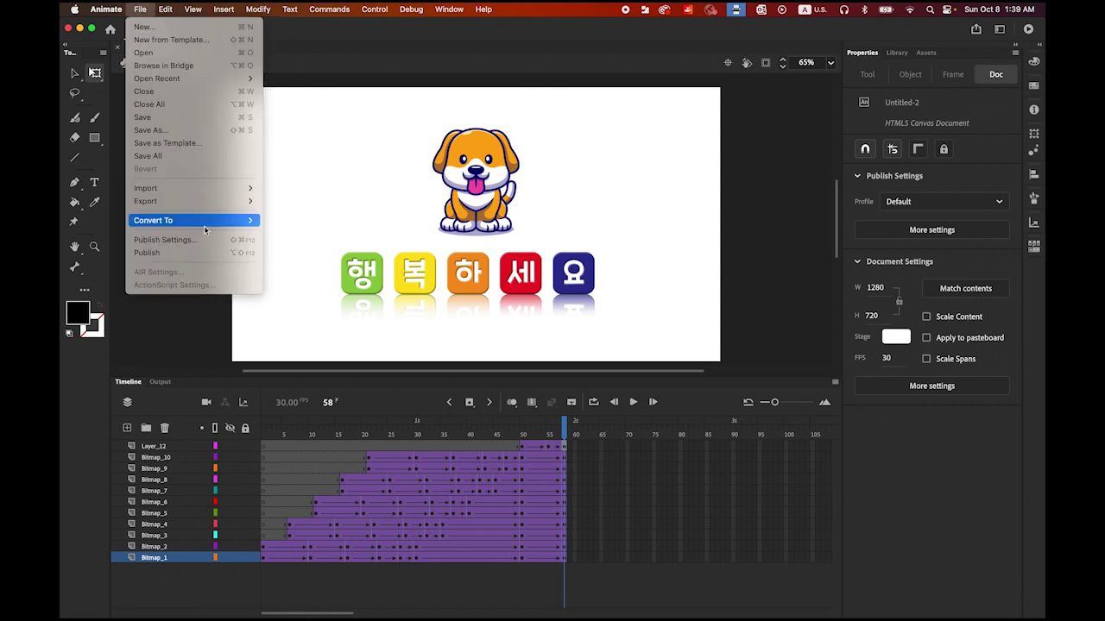
mouse_move(209, 189)
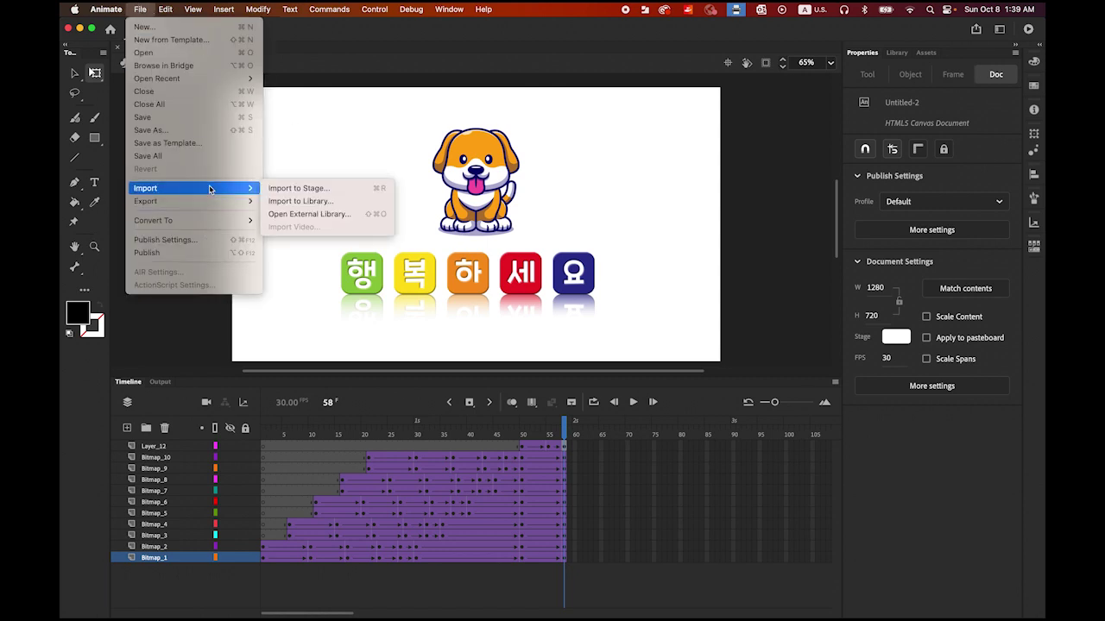
click(313, 204)
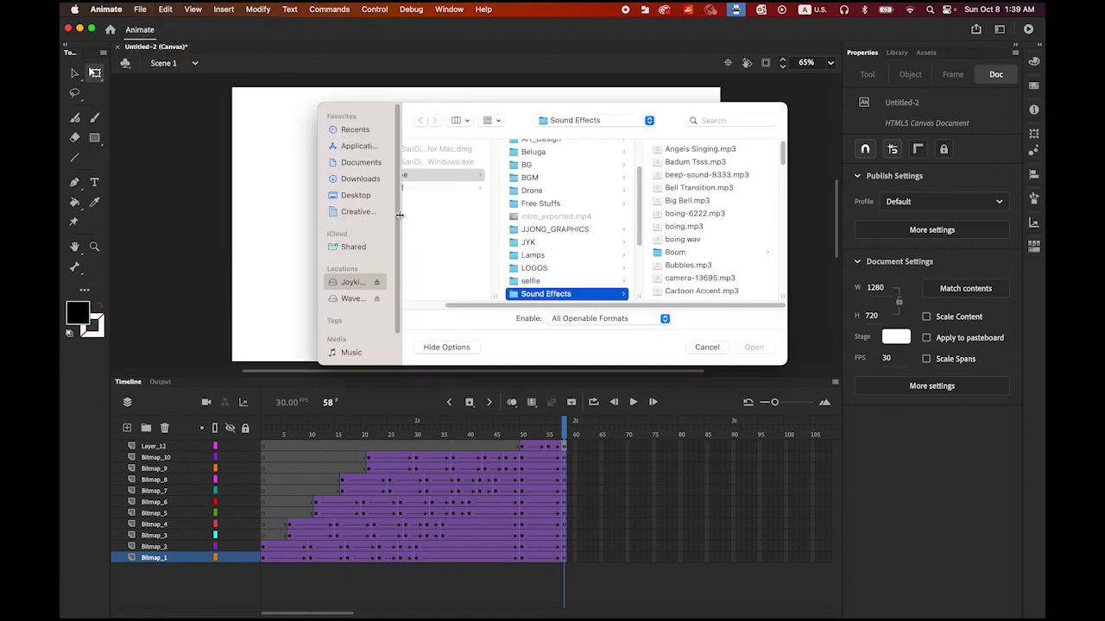
click(611, 121)
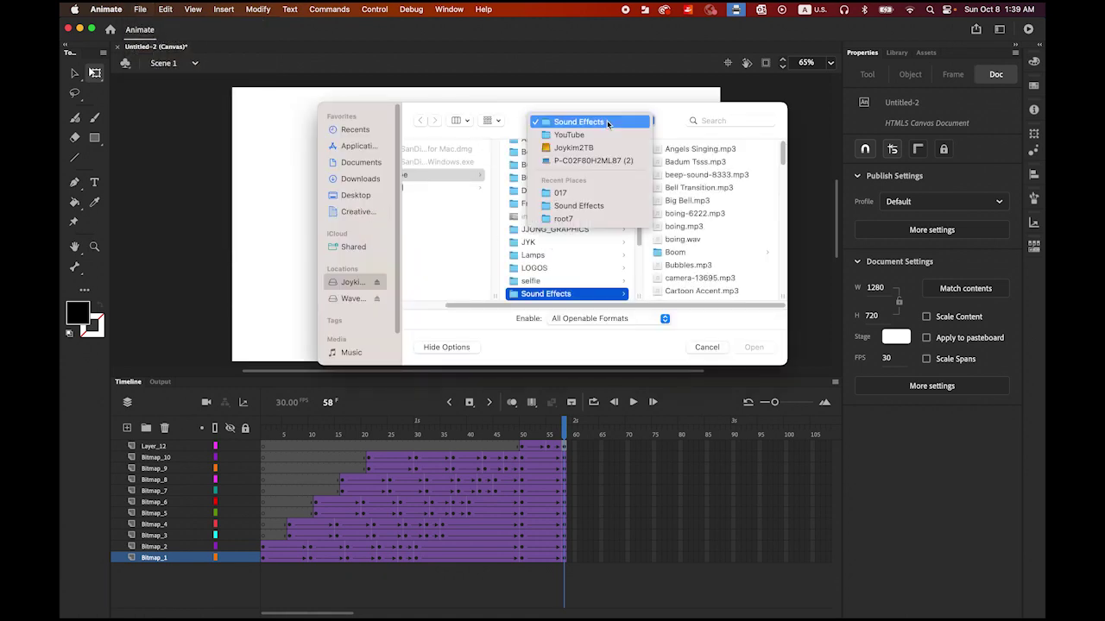
click(596, 192)
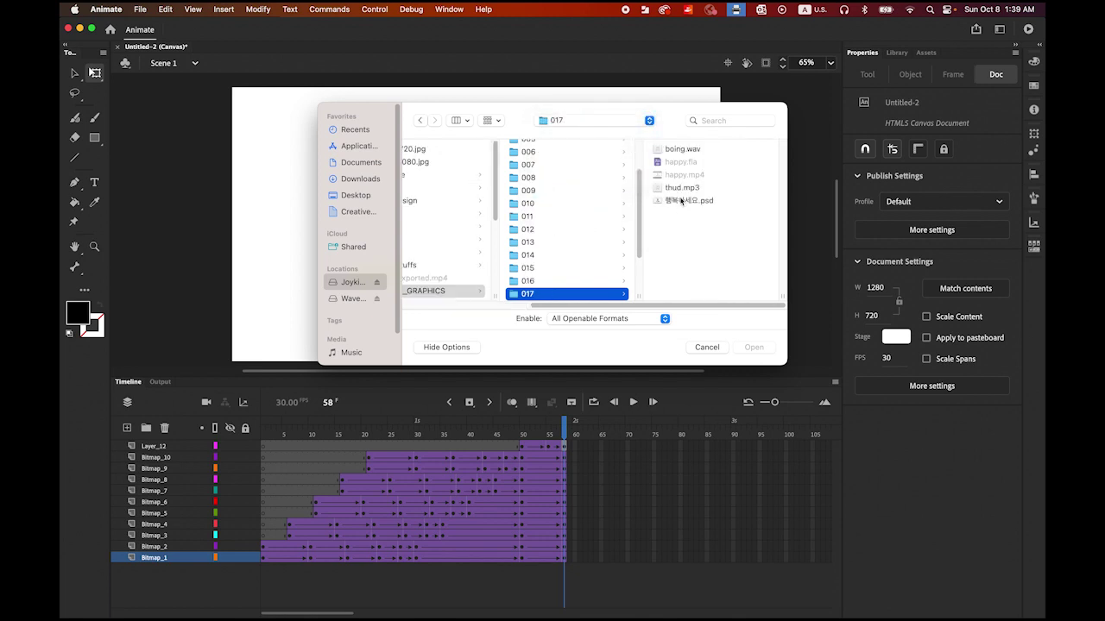
click(687, 188)
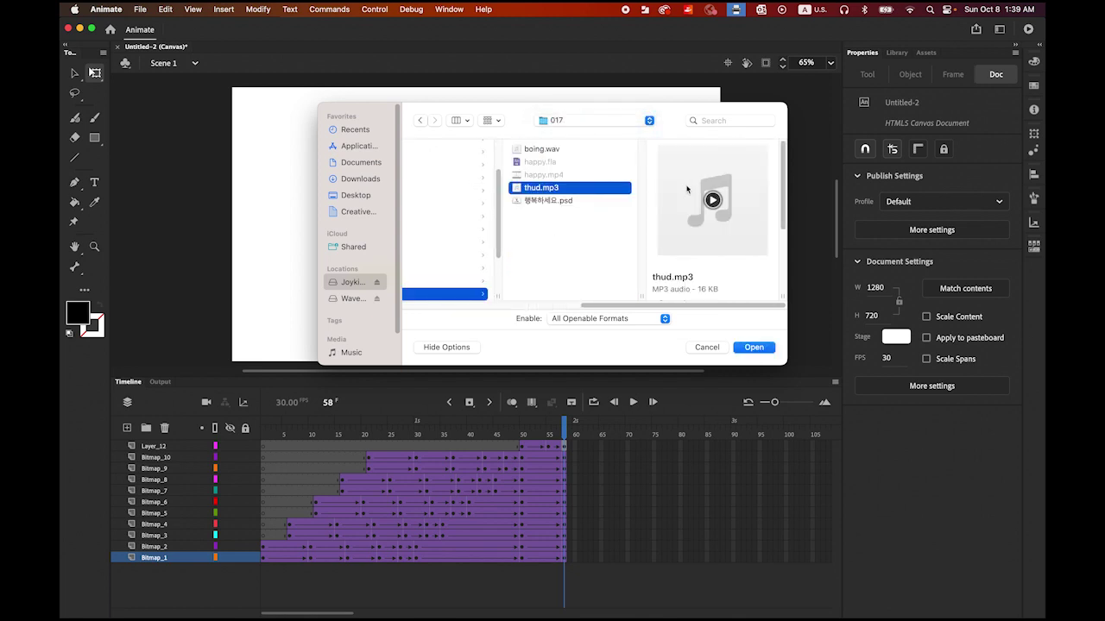
super+click(553, 149)
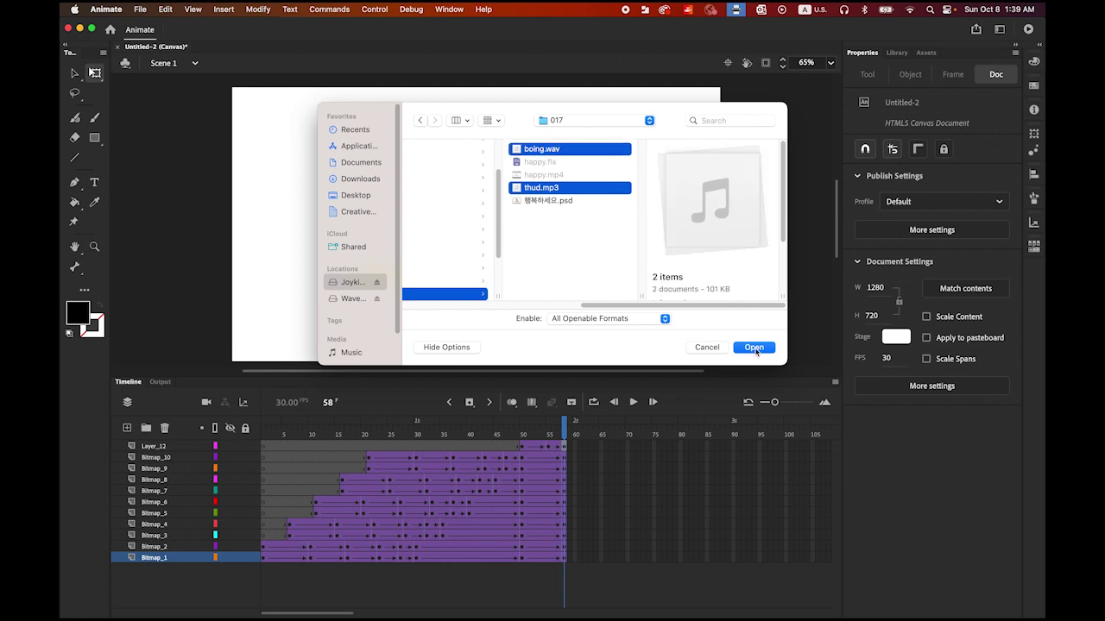
key(Return)
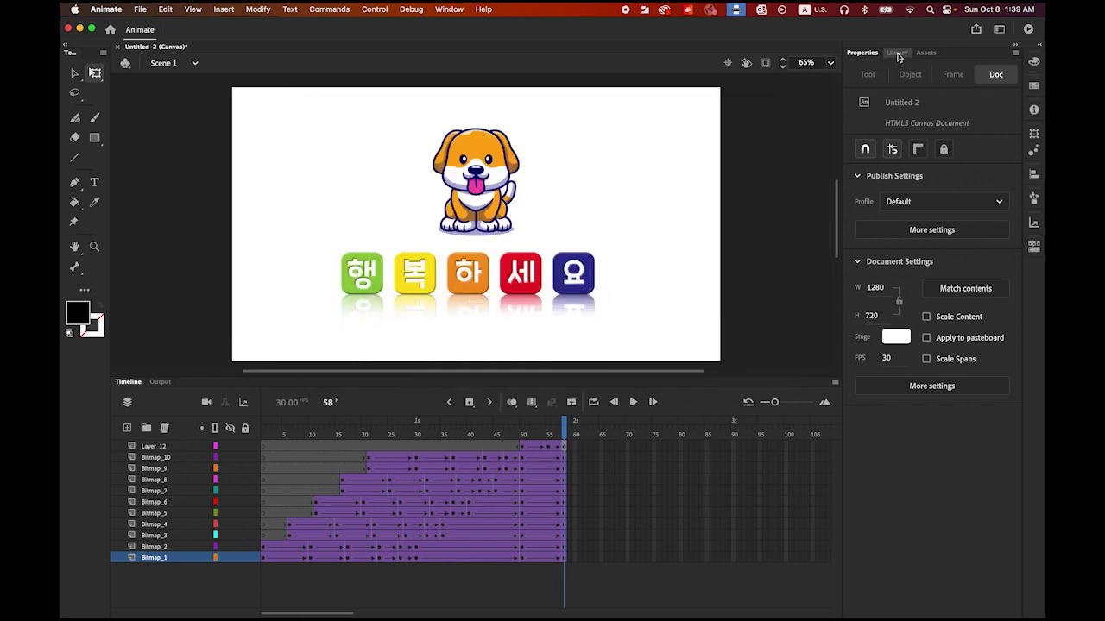
- Examine the waveforms of boing.wav and thud.mp3 in the library
click(898, 52)
click(888, 332)
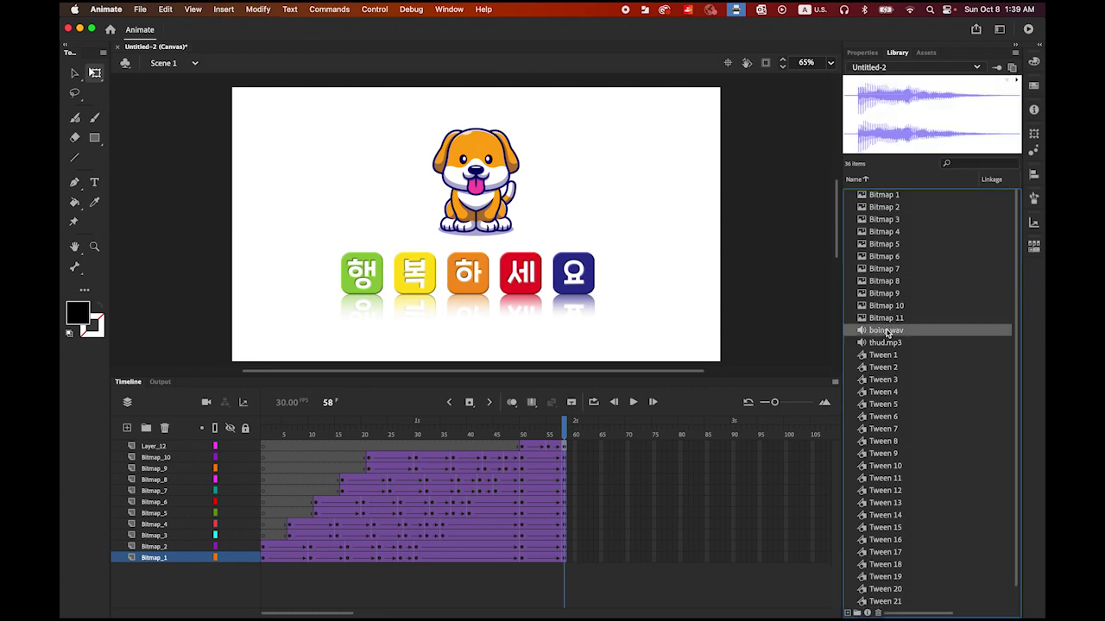
click(886, 343)
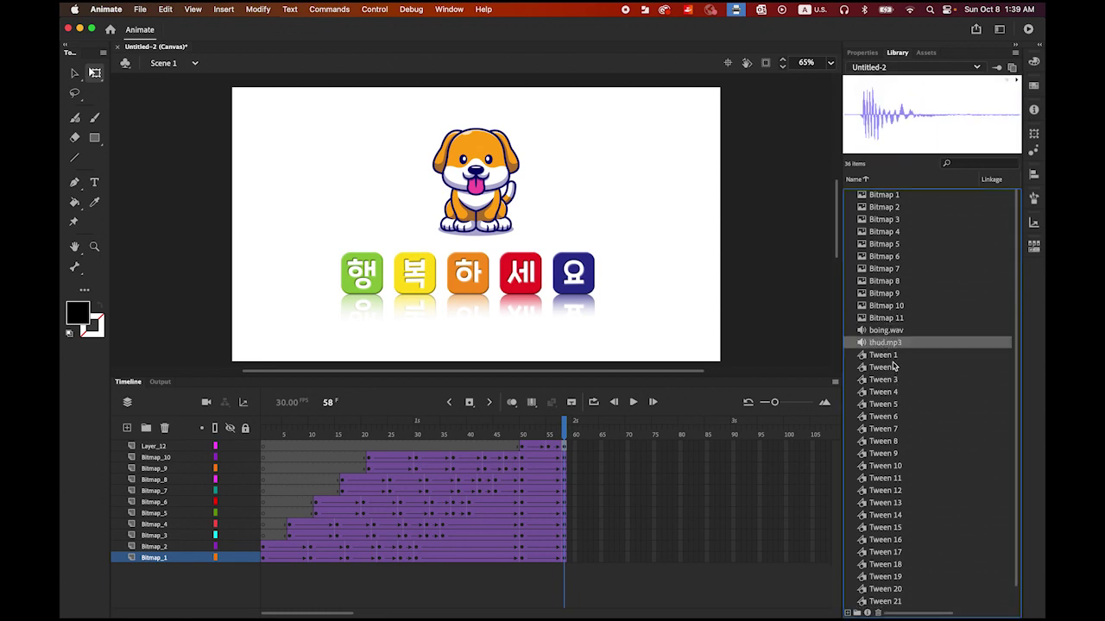
- Add a new layer above Layer_12 and name it snd
click(151, 448)
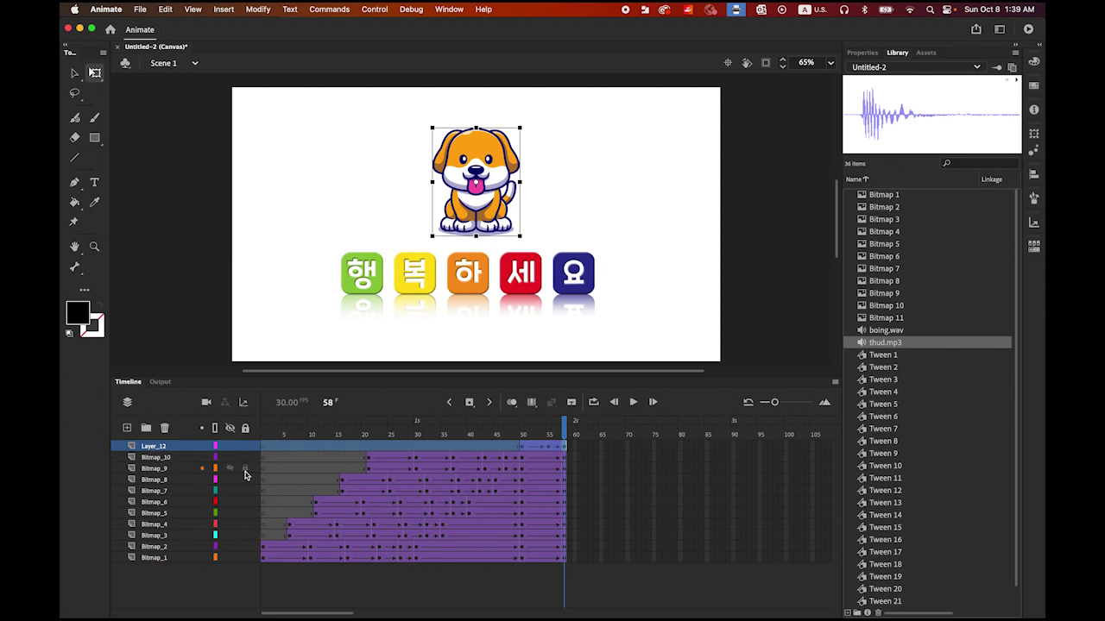
click(126, 429)
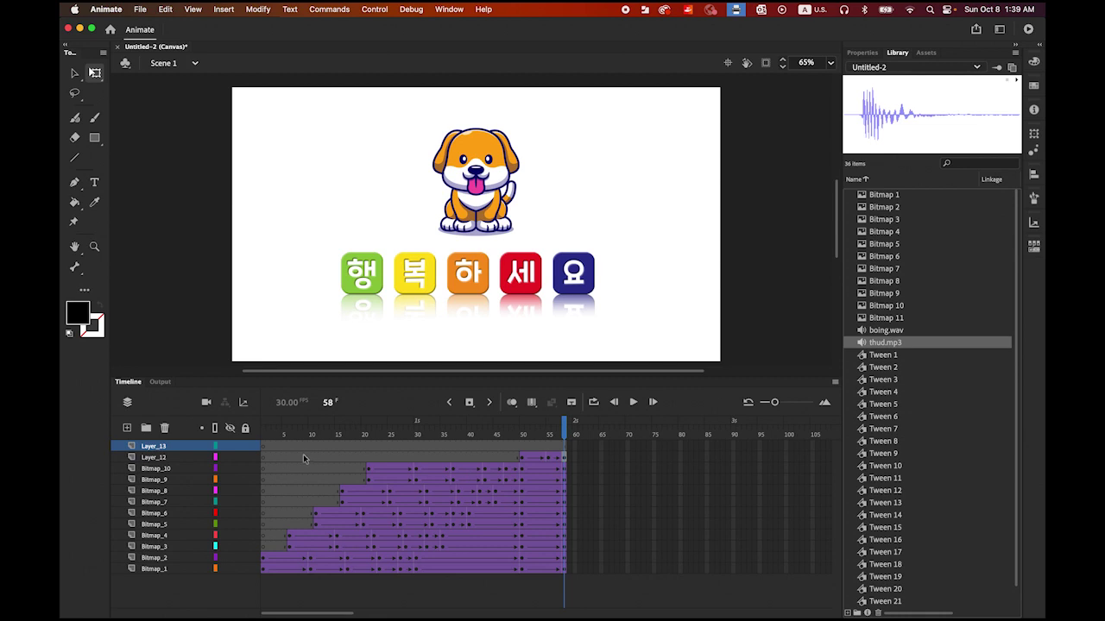
double_click(155, 446)
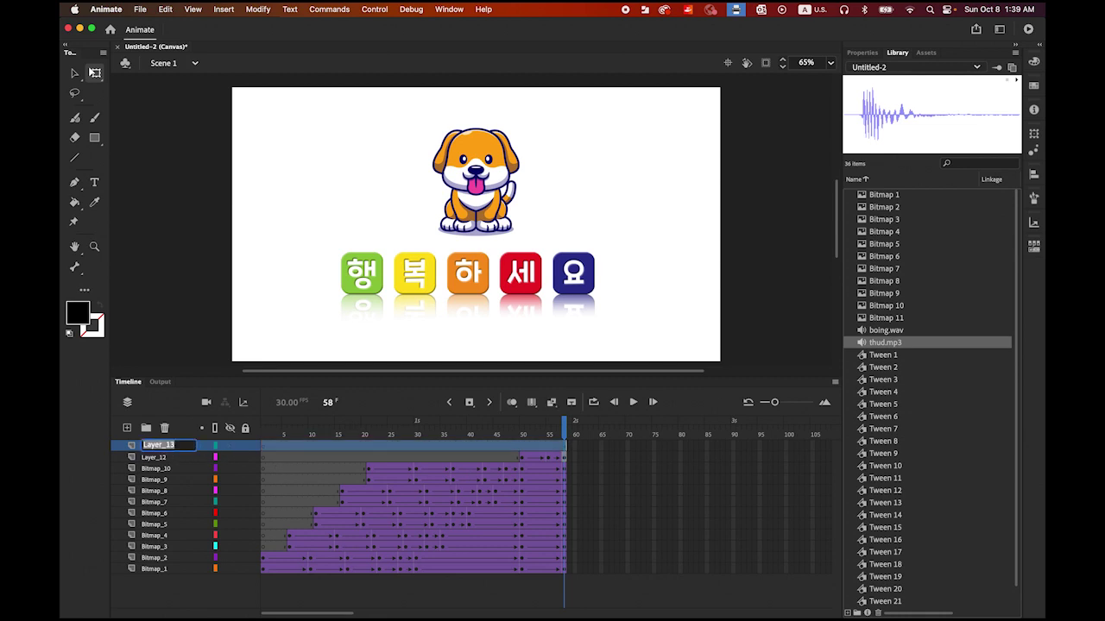
text(snd)
key(Return)
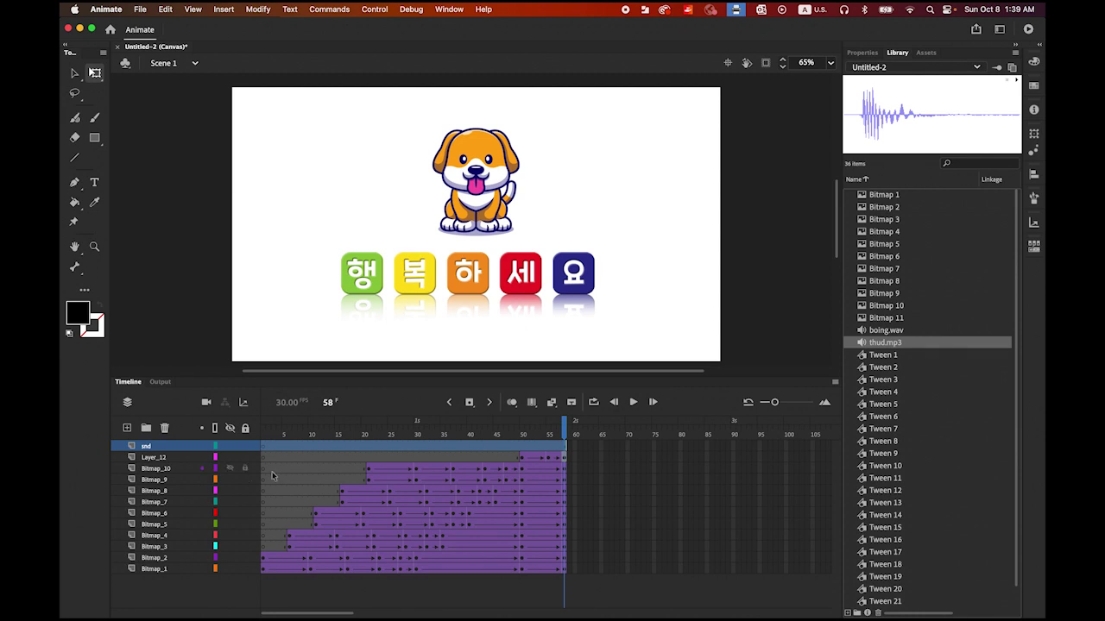
- Insert a keyframe on the snd layer at frame 10, where the green 행 tile first lands
drag(564, 429, 312, 423)
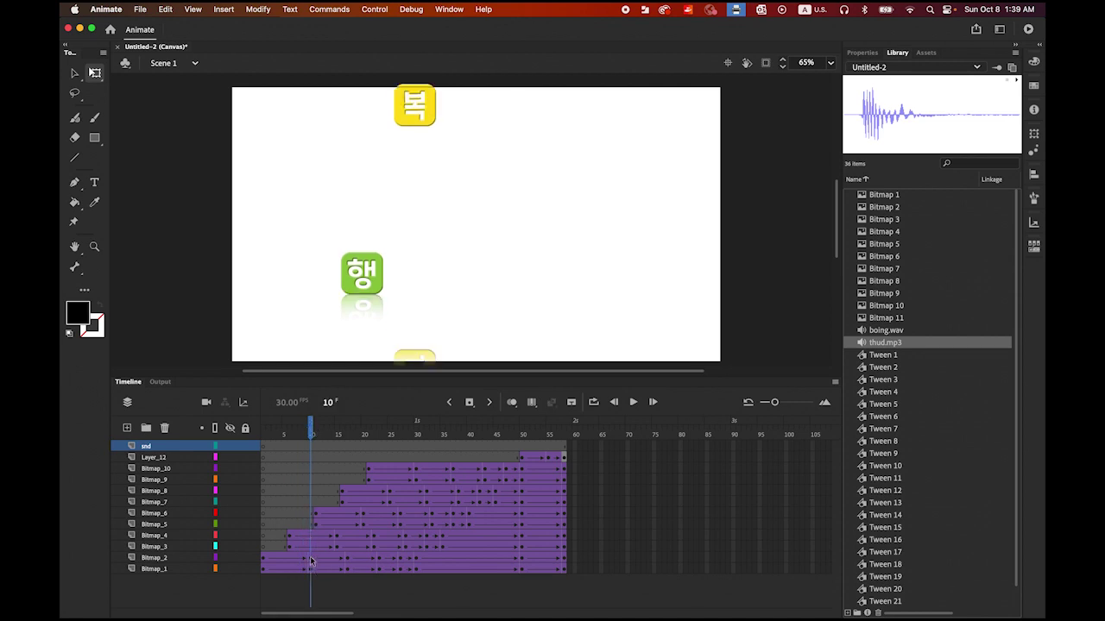
click(311, 561)
click(310, 567)
click(310, 559)
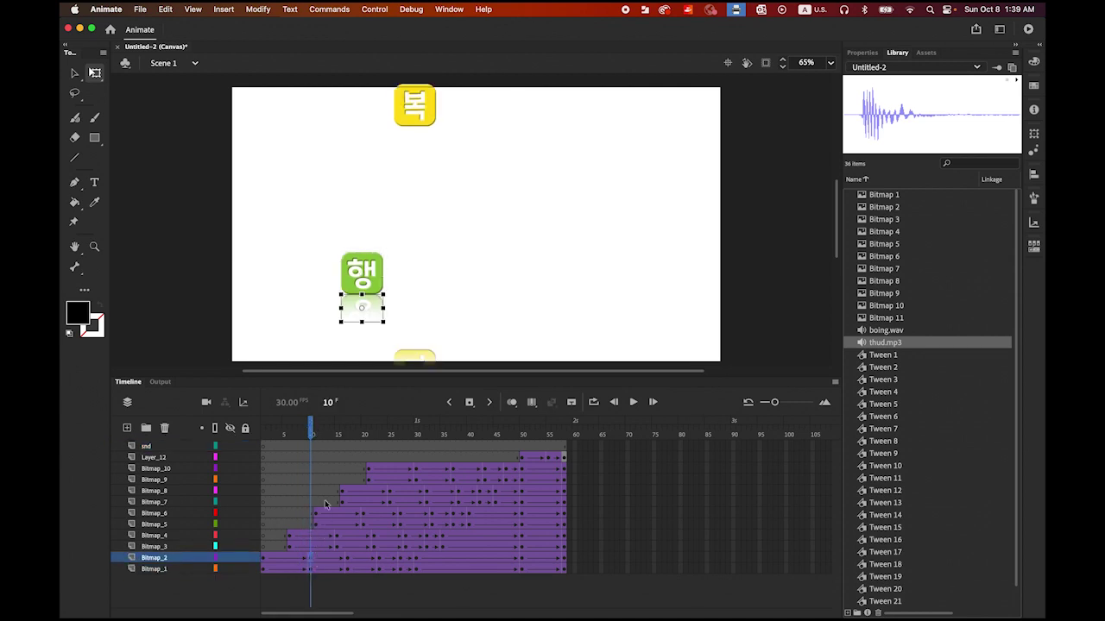
click(313, 429)
key(period)
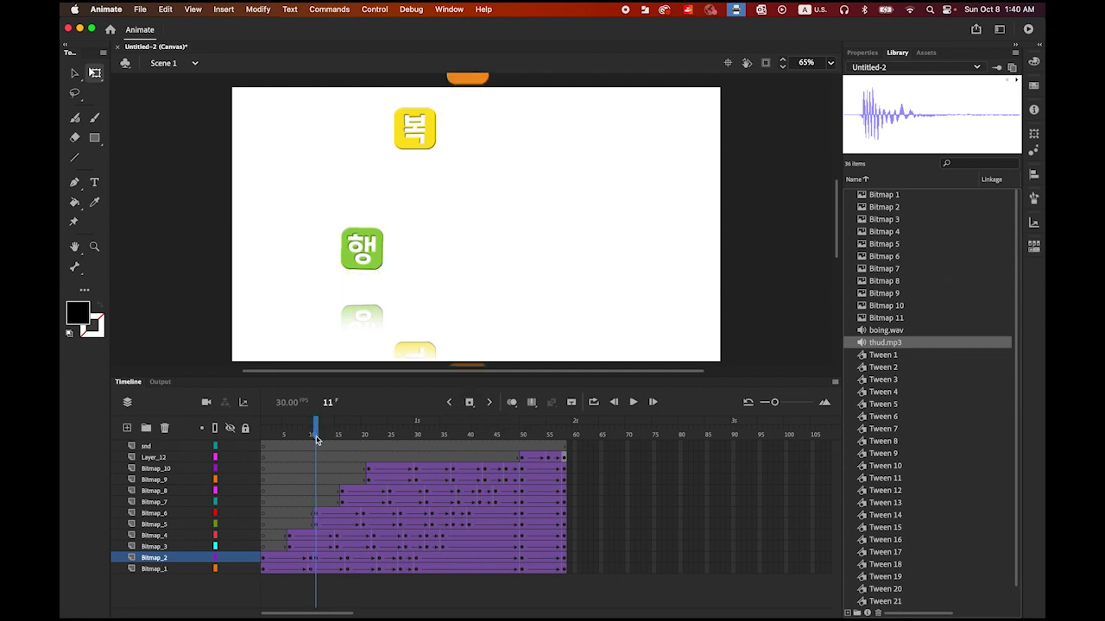
key(comma)
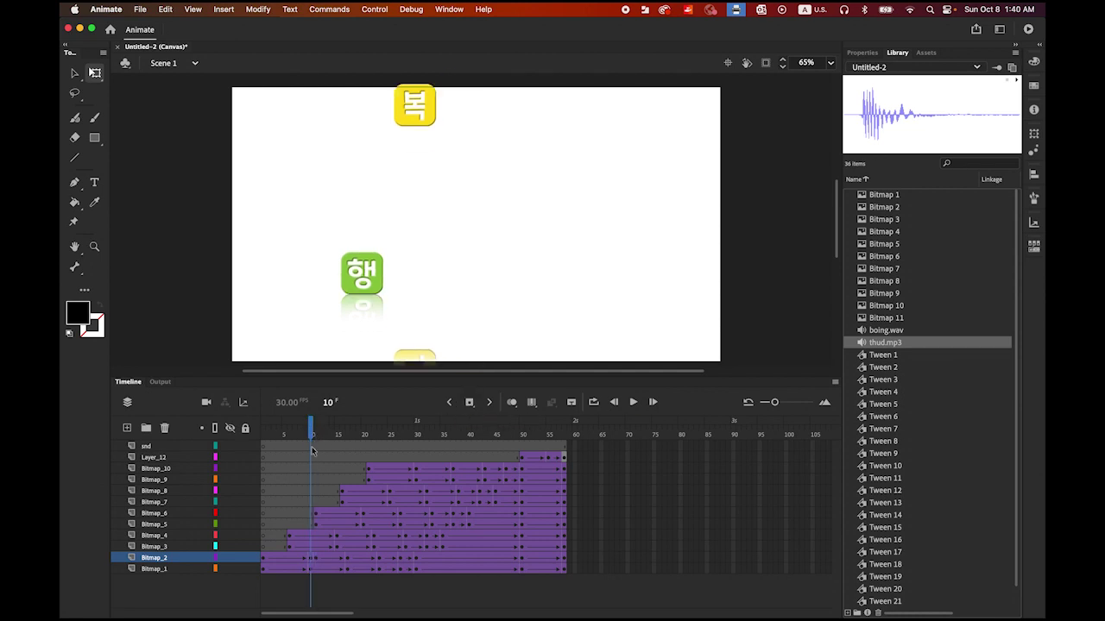
click(311, 445)
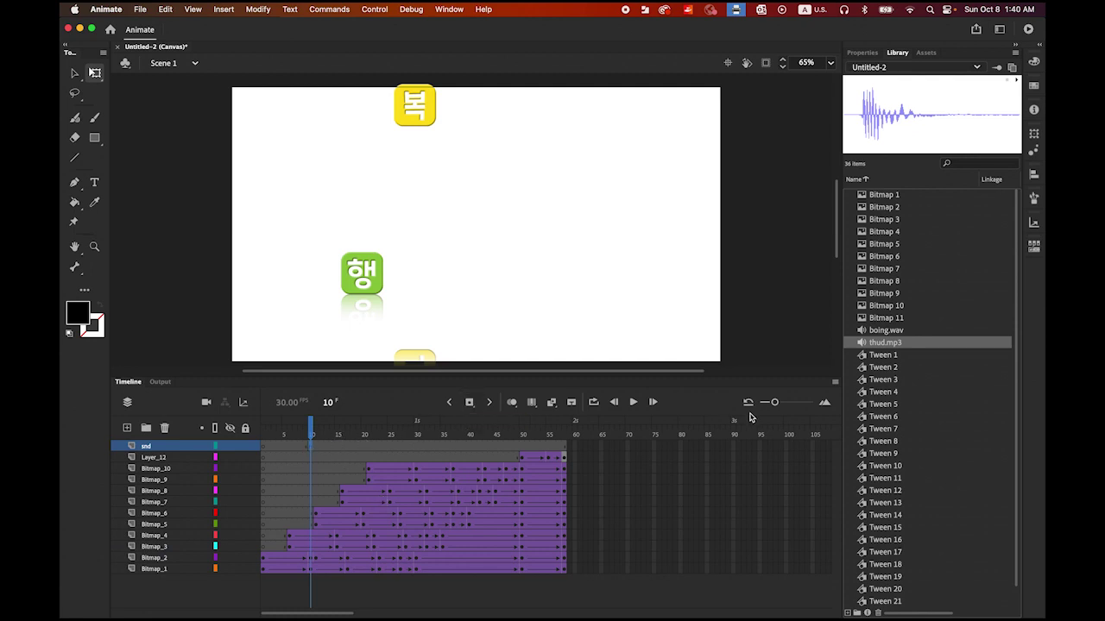
key(super+z)
key(period)
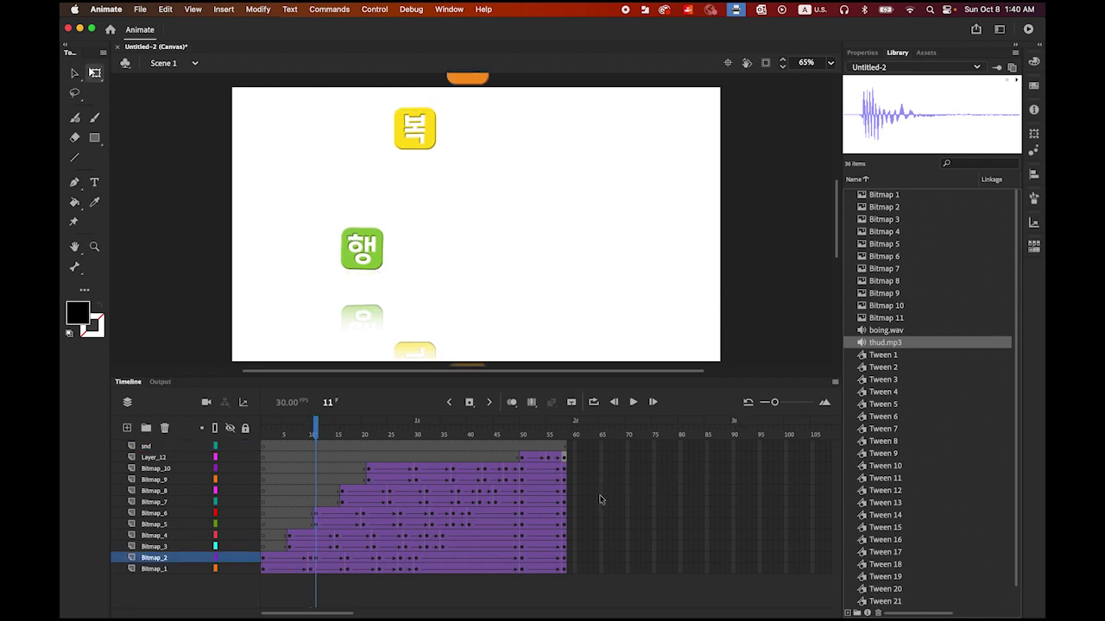
key(comma)
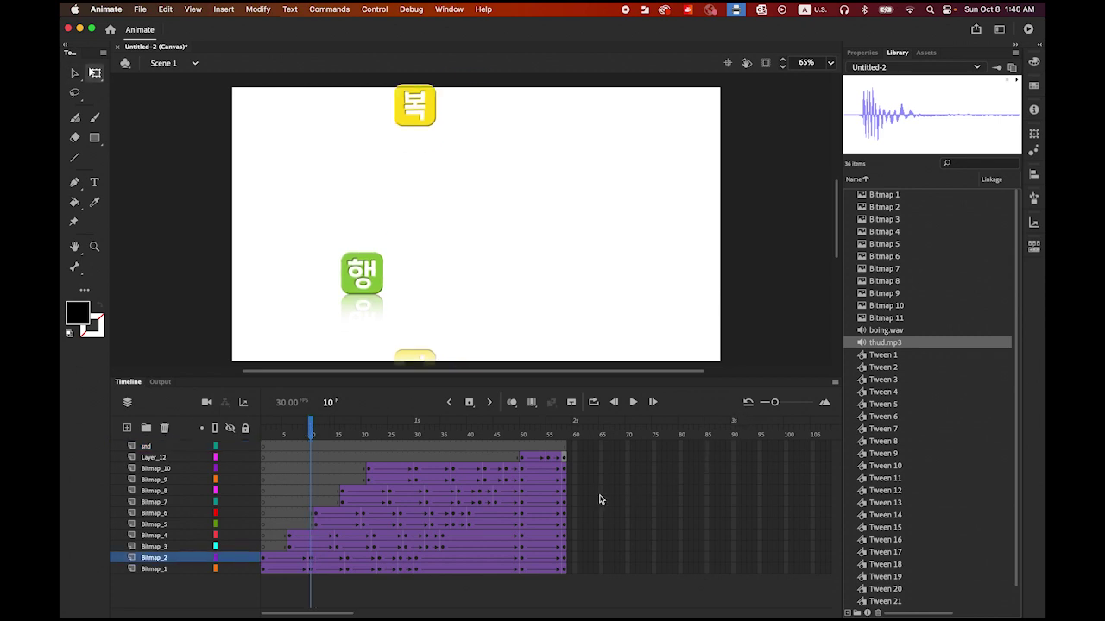
click(312, 446)
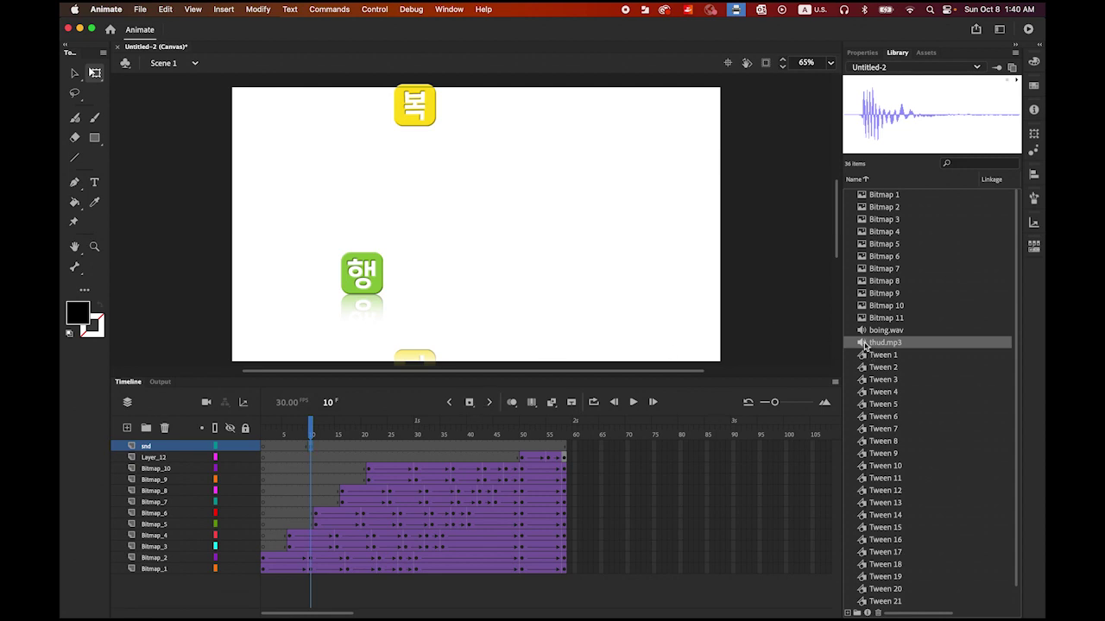
- Place thud.mp3 on the snd layer's frame 10 keyframe and play the animation from frame 1 to check its timing
drag(861, 345, 484, 271)
click(264, 429)
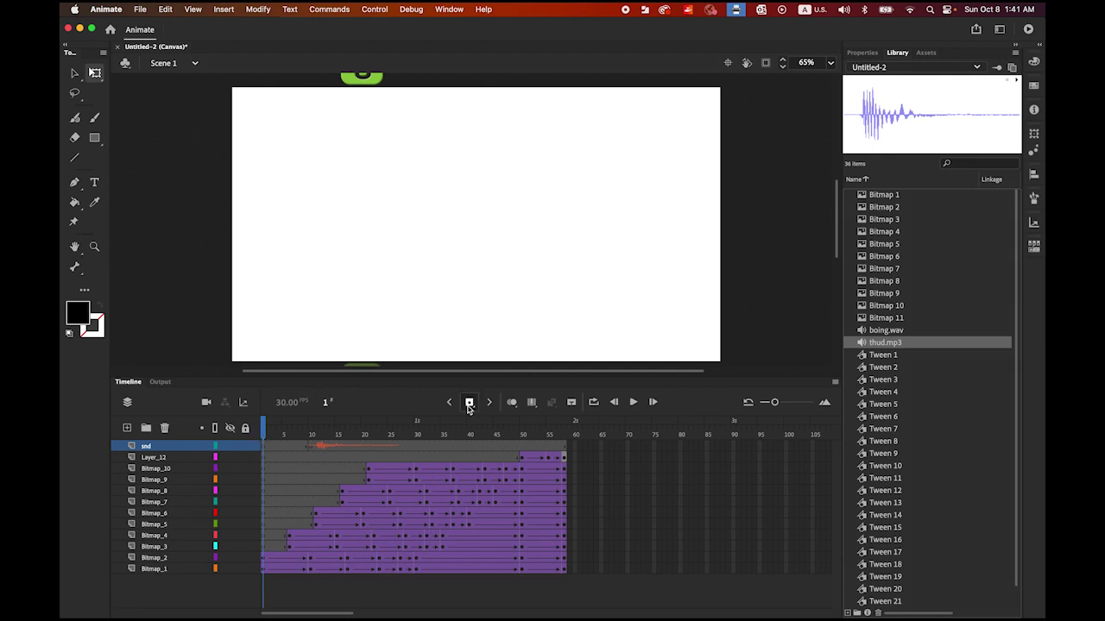
click(632, 402)
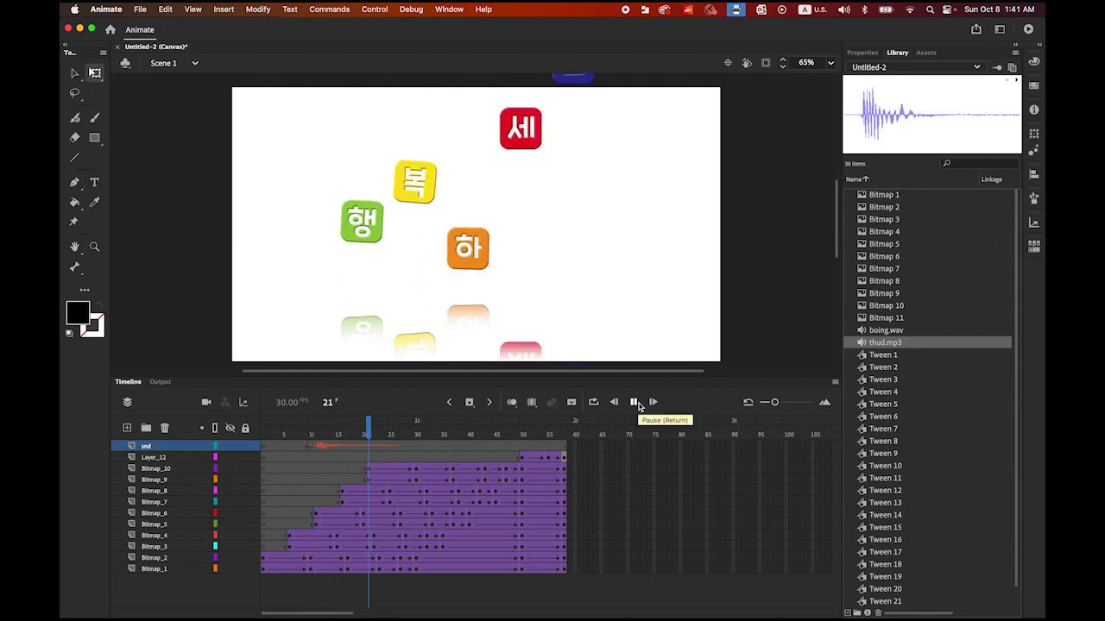
- Insert a keyframe on the snd layer at frame 15, where the yellow 복 tile lands, and place thud.mp3 there
drag(388, 434, 342, 533)
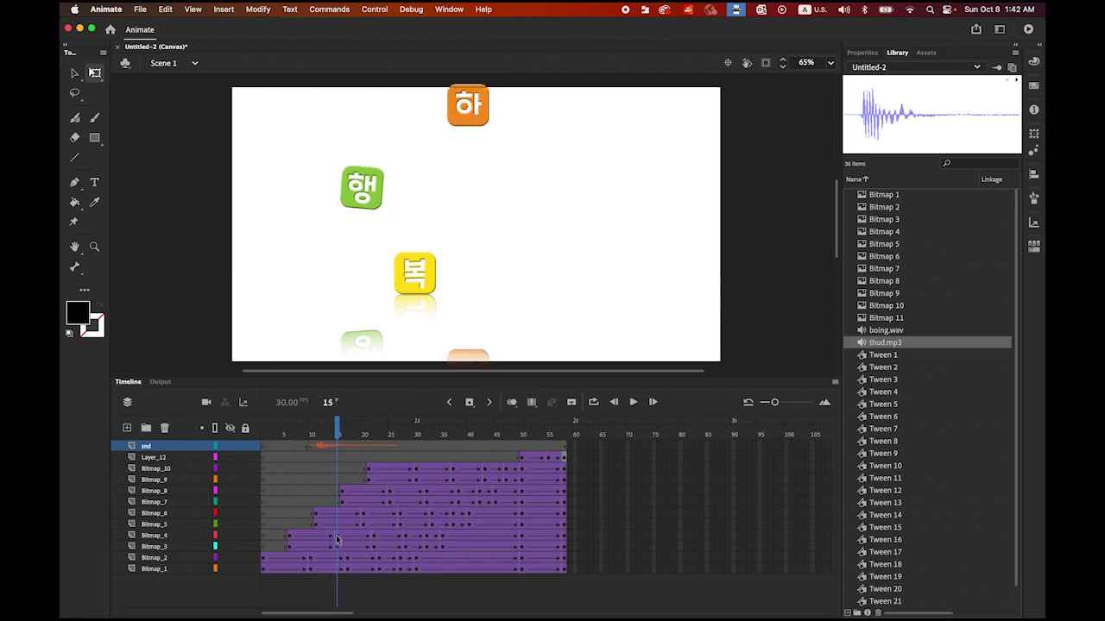
click(336, 537)
click(338, 450)
drag(861, 346, 507, 213)
- Insert a keyframe on the snd layer at frame 20, where the orange 하 tile lands, and add thud.mp3 to it
drag(337, 429, 366, 437)
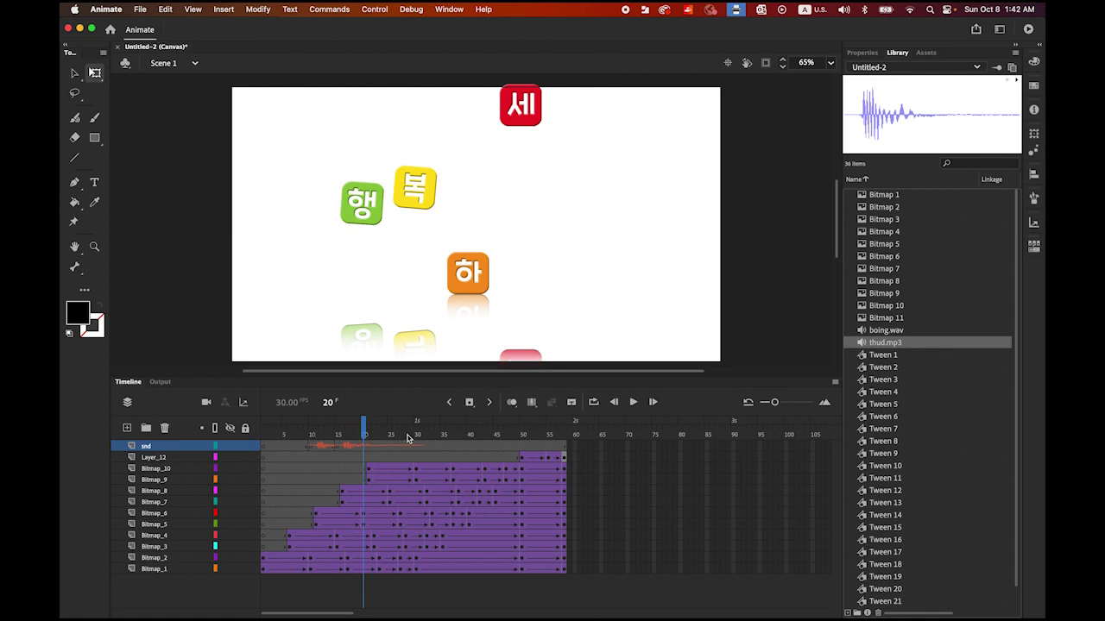
click(365, 449)
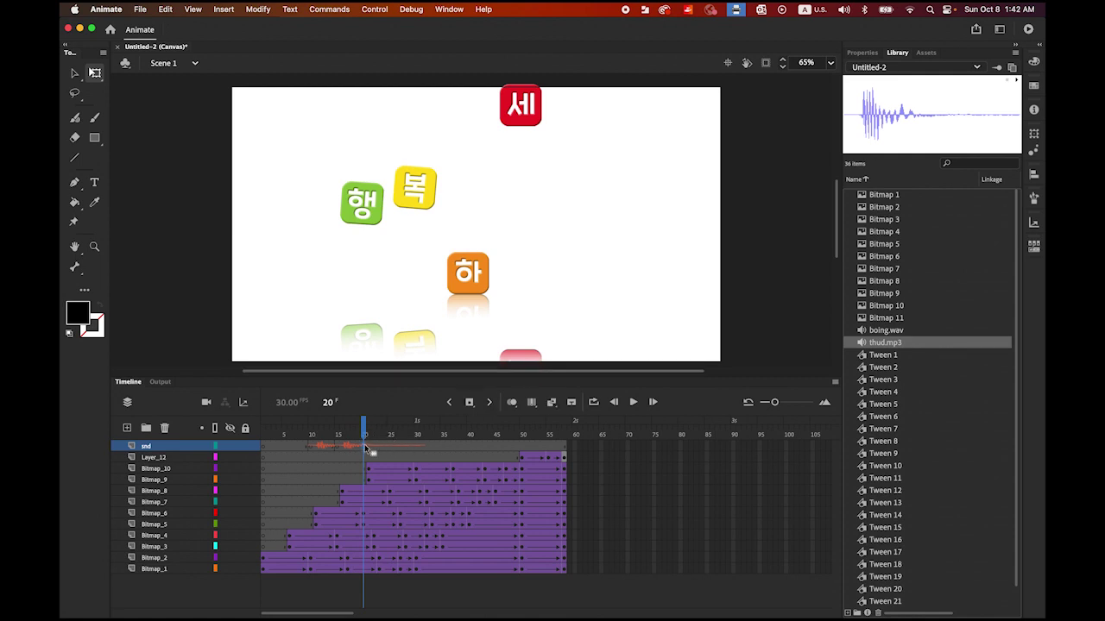
click(469, 403)
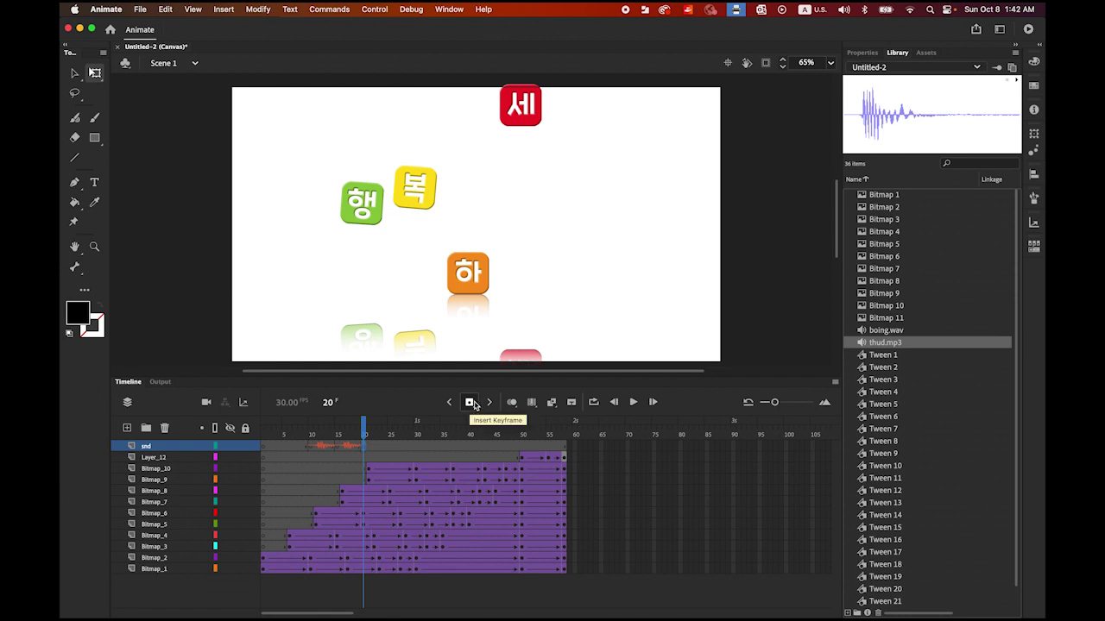
drag(874, 343, 484, 268)
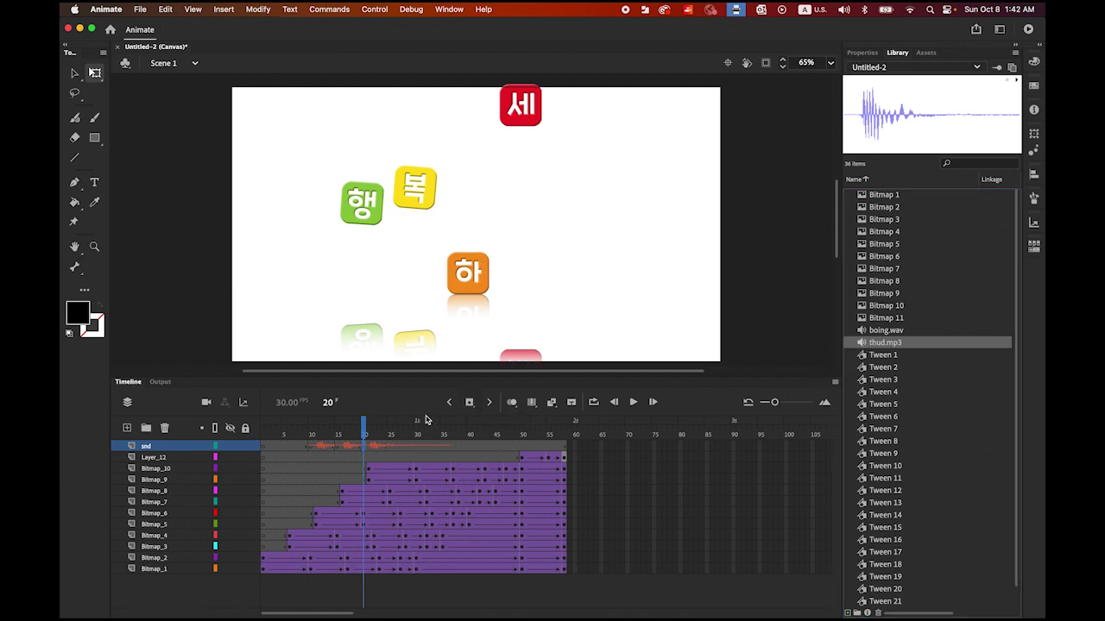
- Add snd layer keyframes with thud.mp3 at frames 25 and 30, where the 세 and 요 tiles land
drag(365, 432, 390, 433)
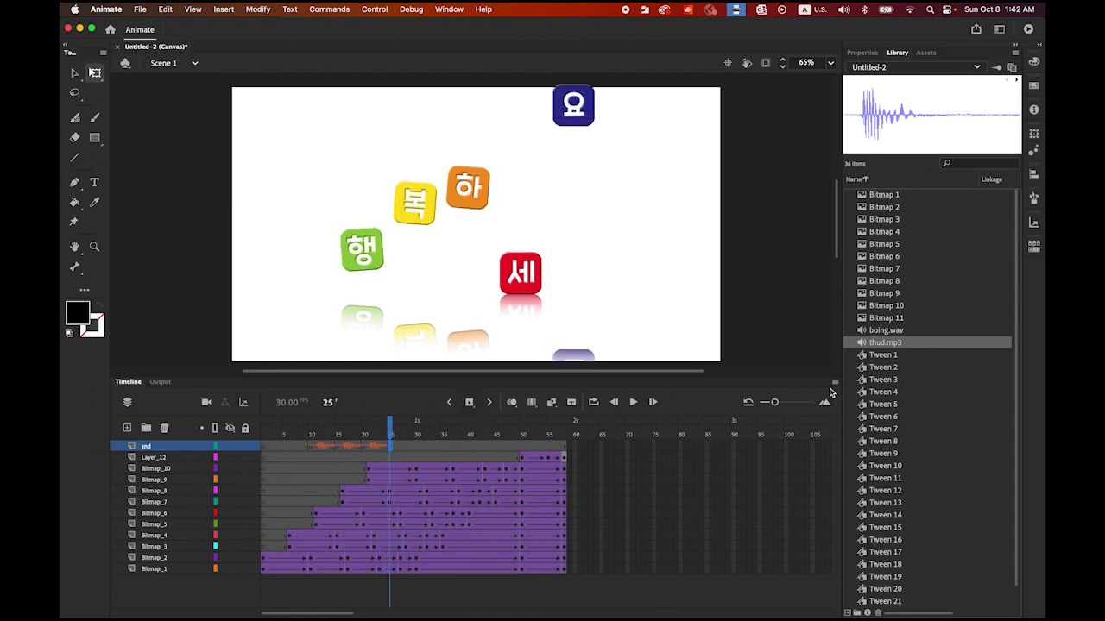
drag(864, 345, 494, 240)
drag(392, 429, 418, 432)
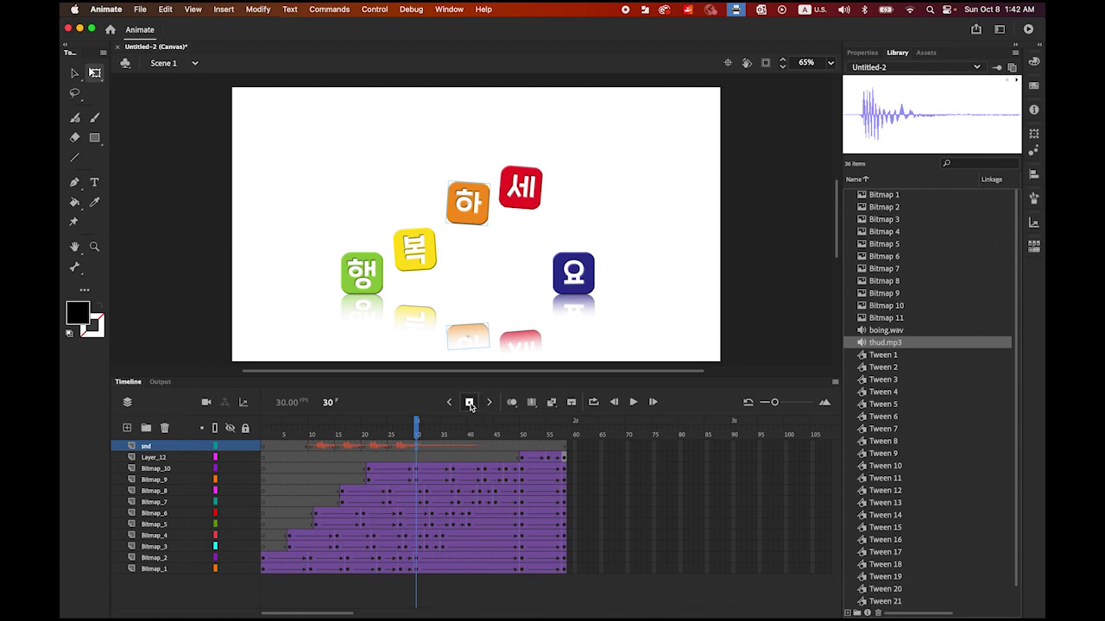
drag(863, 344, 512, 272)
- Play the animation from frame 1, and examine the puppy's pop-up motion through frame 55
drag(416, 434, 213, 434)
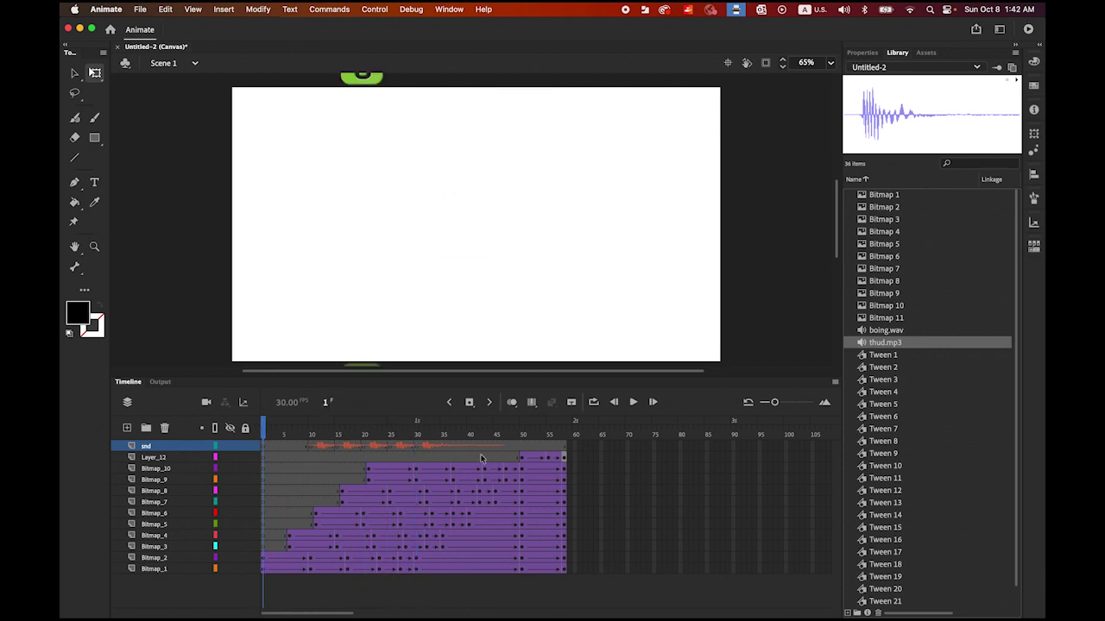
click(635, 403)
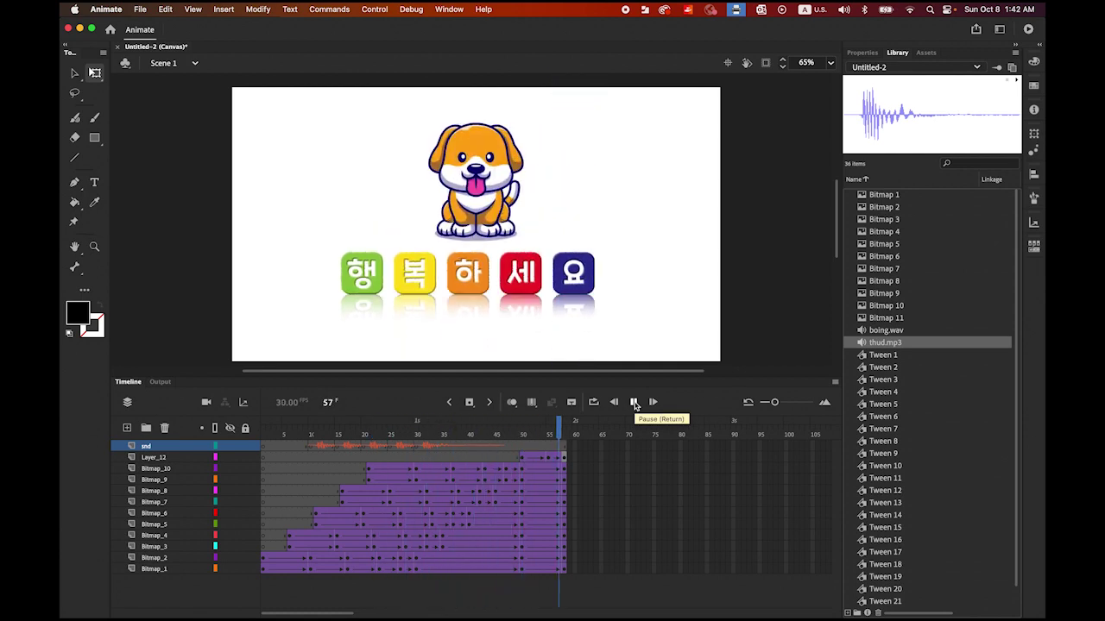
click(524, 433)
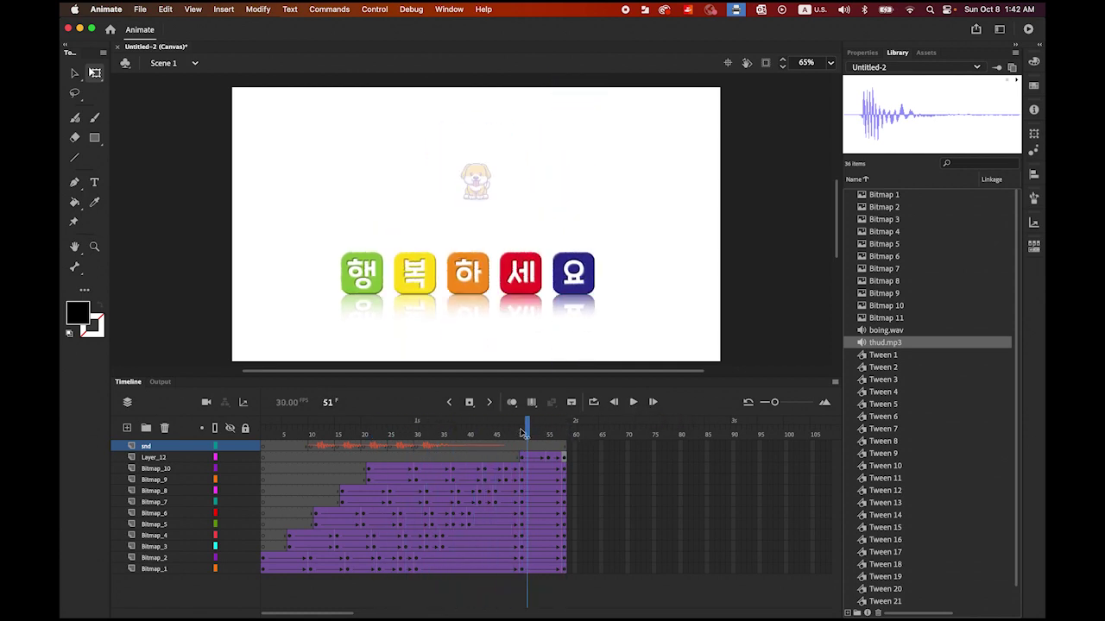
drag(524, 433, 547, 434)
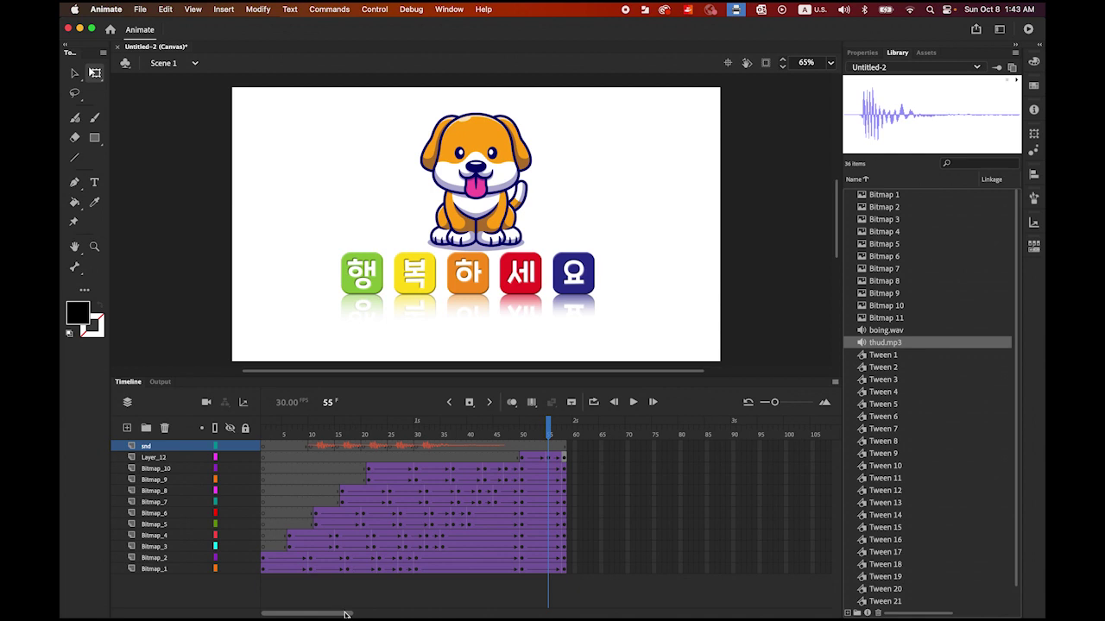
- Extend Layer_12 and all the Bitmap layers to frame 150 by inserting keyframes there
drag(345, 615, 375, 614)
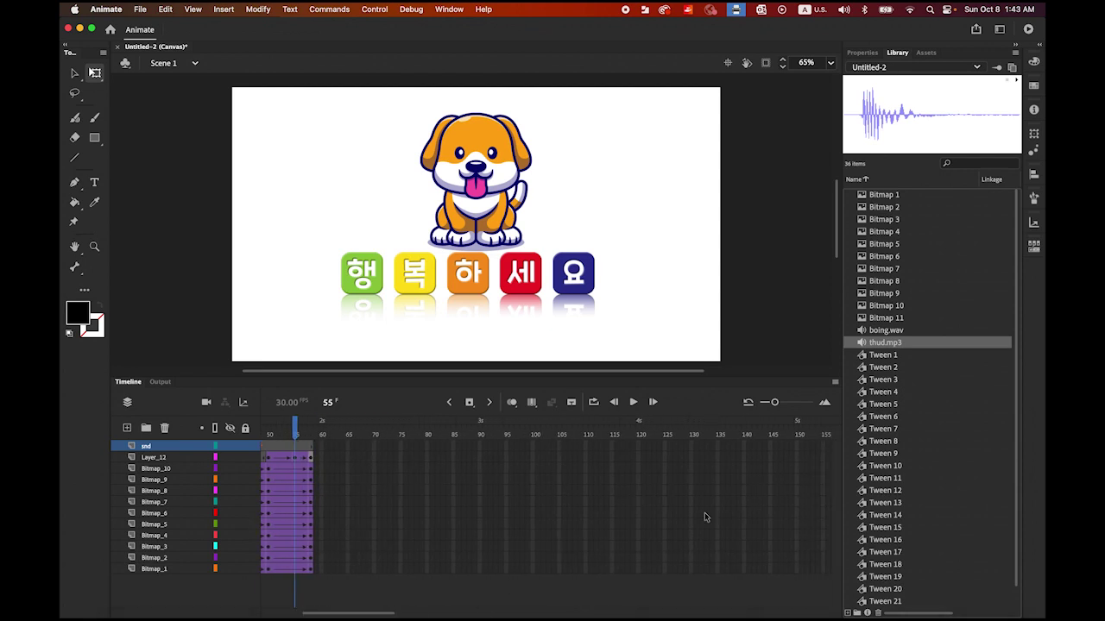
click(796, 461)
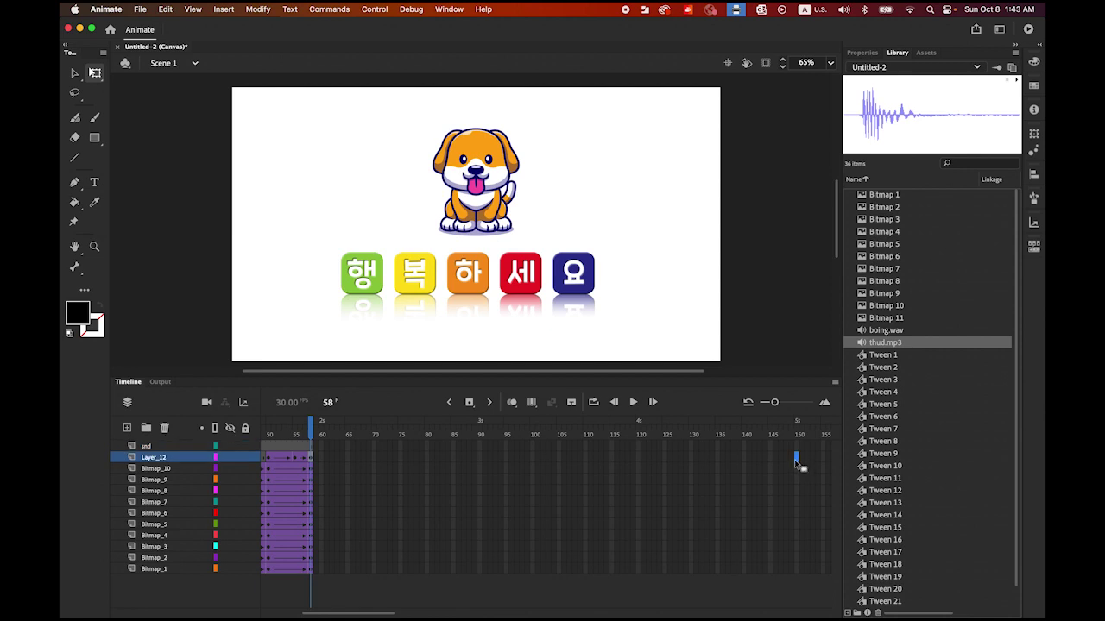
shift+click(798, 572)
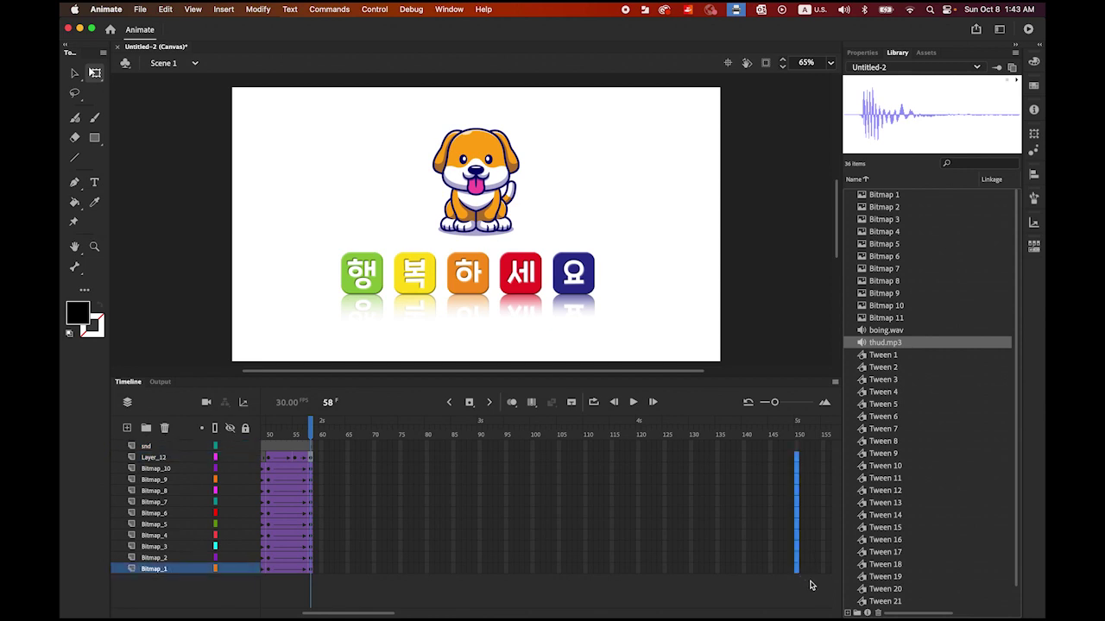
click(470, 403)
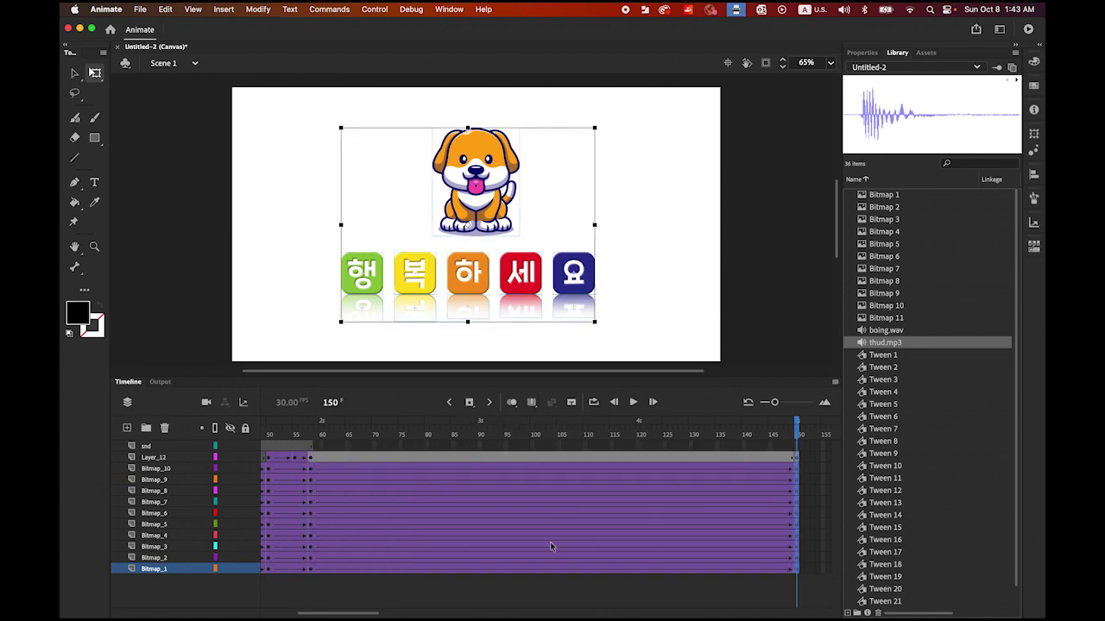
- Extend the snd layer to frame 150 with a regular frame
click(798, 447)
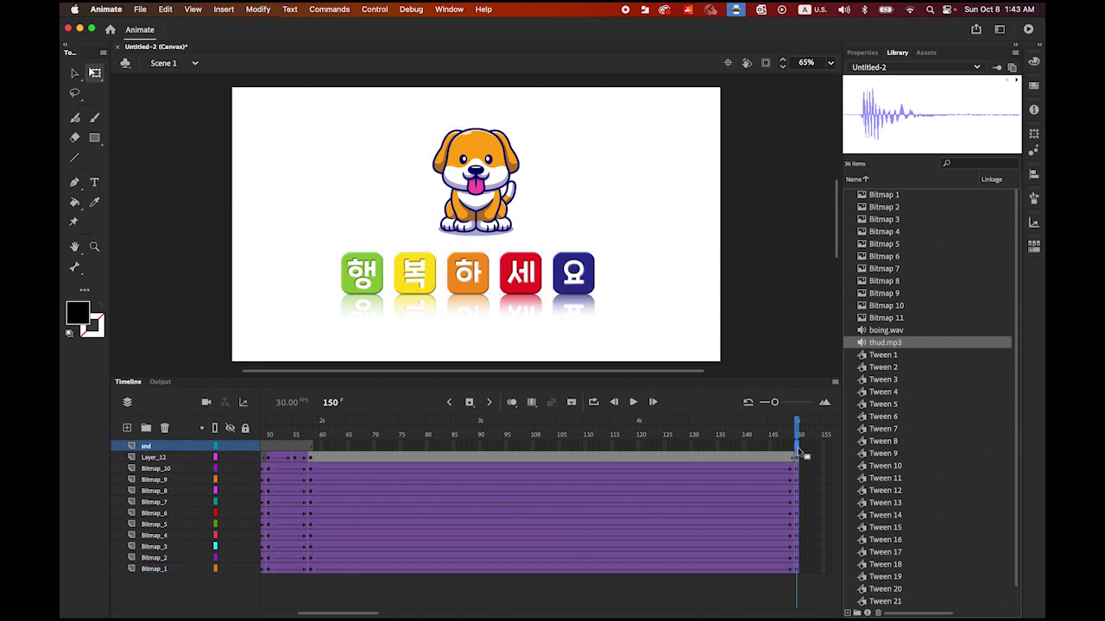
click(469, 403)
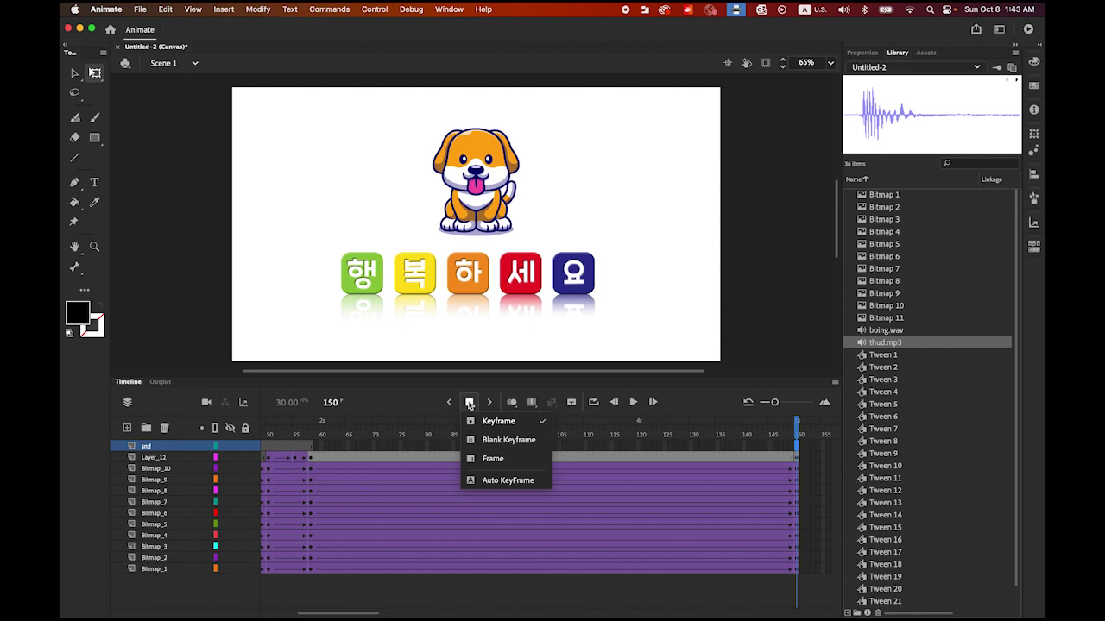
click(494, 459)
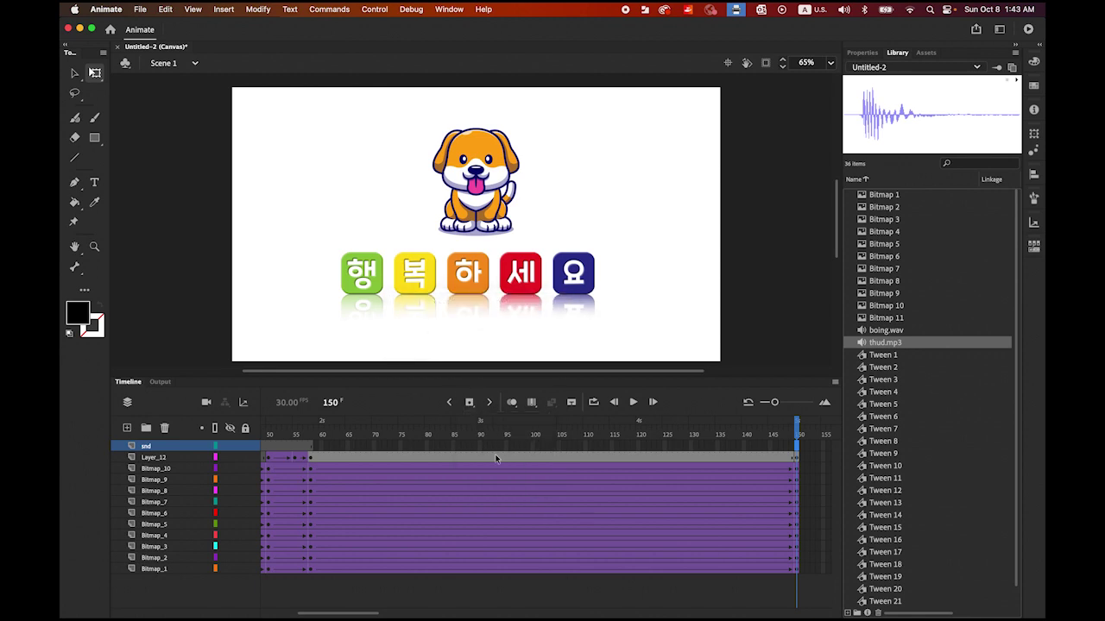
click(470, 404)
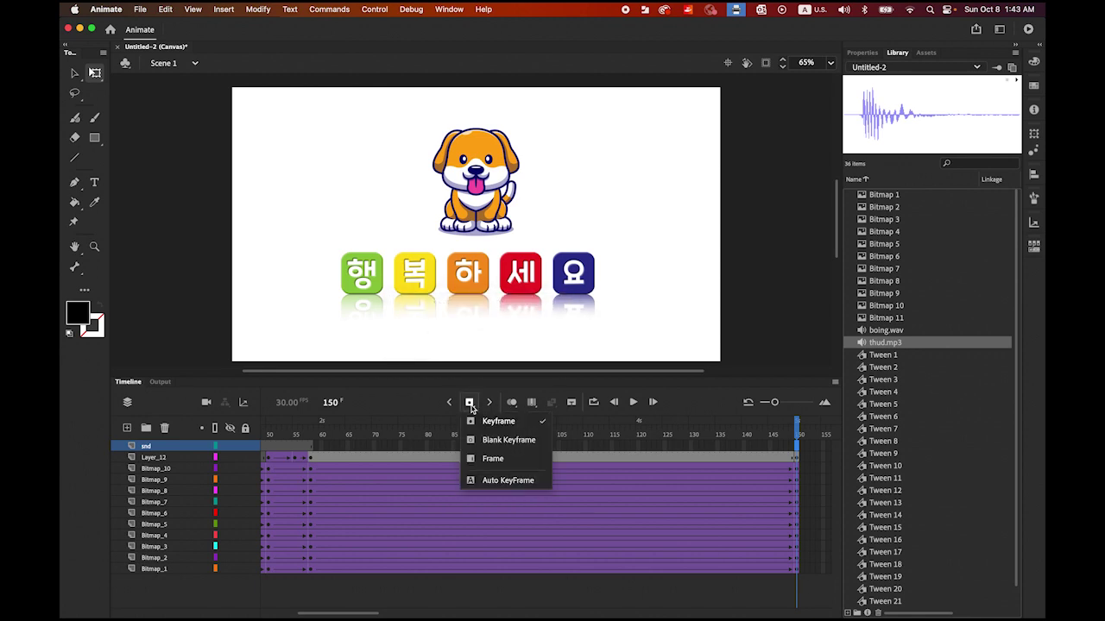
click(494, 460)
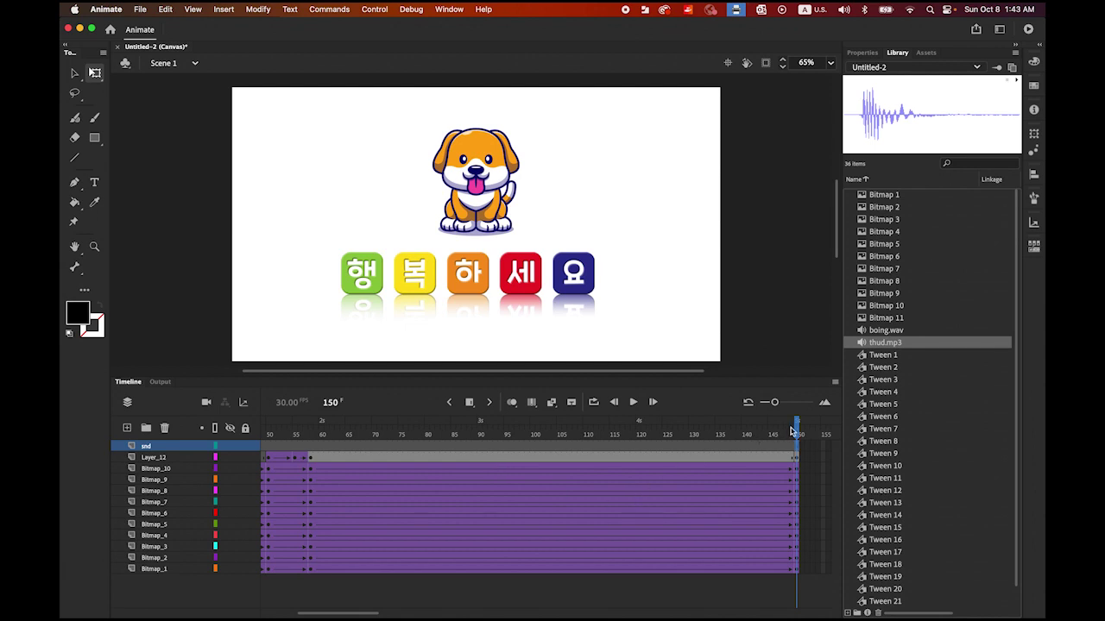
- Insert a keyframe on the snd layer at frame 55, where the puppy is largest, and place boing.wav there
drag(796, 432, 297, 462)
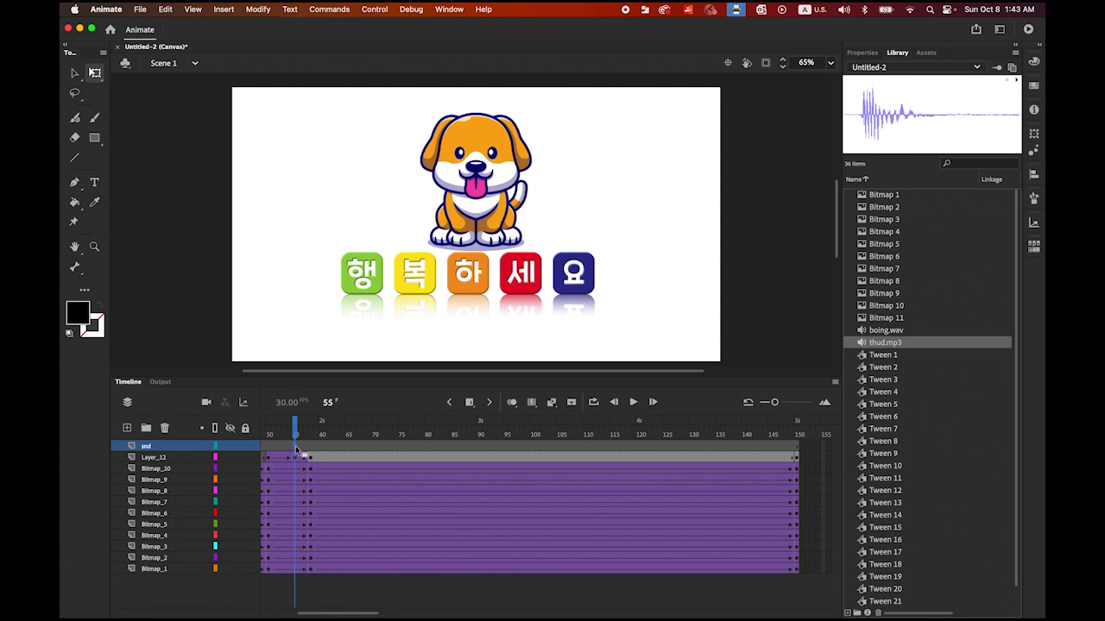
click(470, 404)
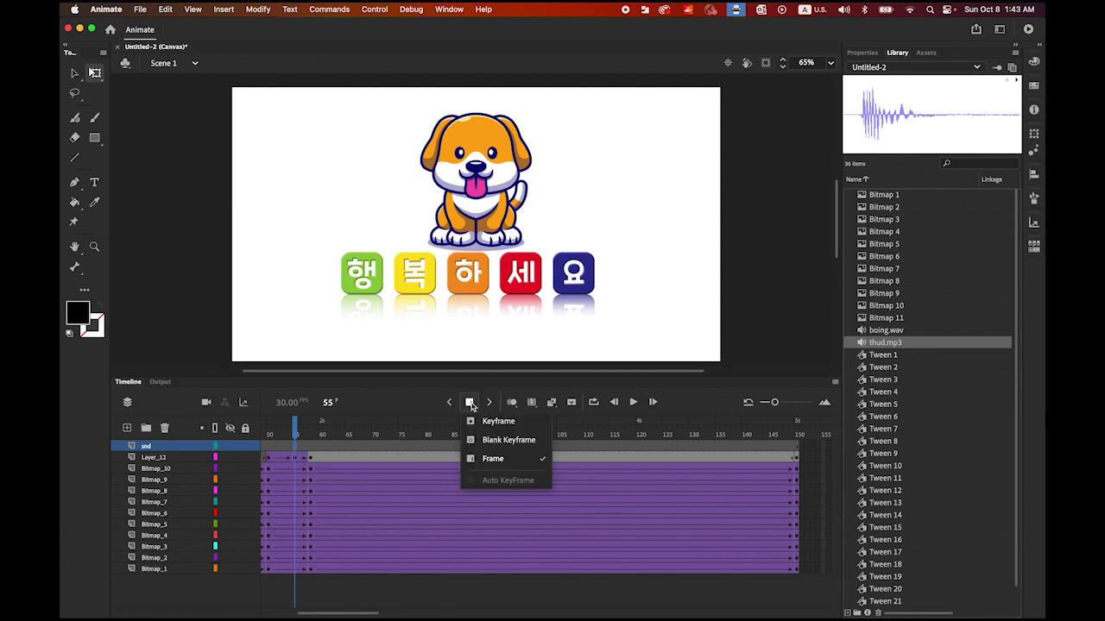
click(494, 423)
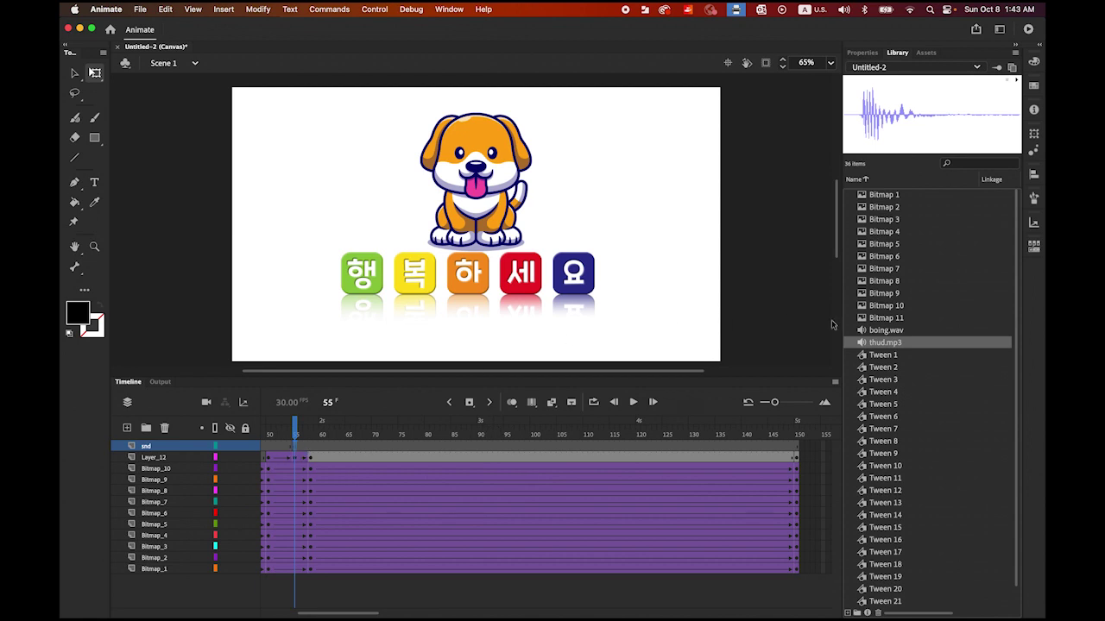
drag(863, 333, 506, 253)
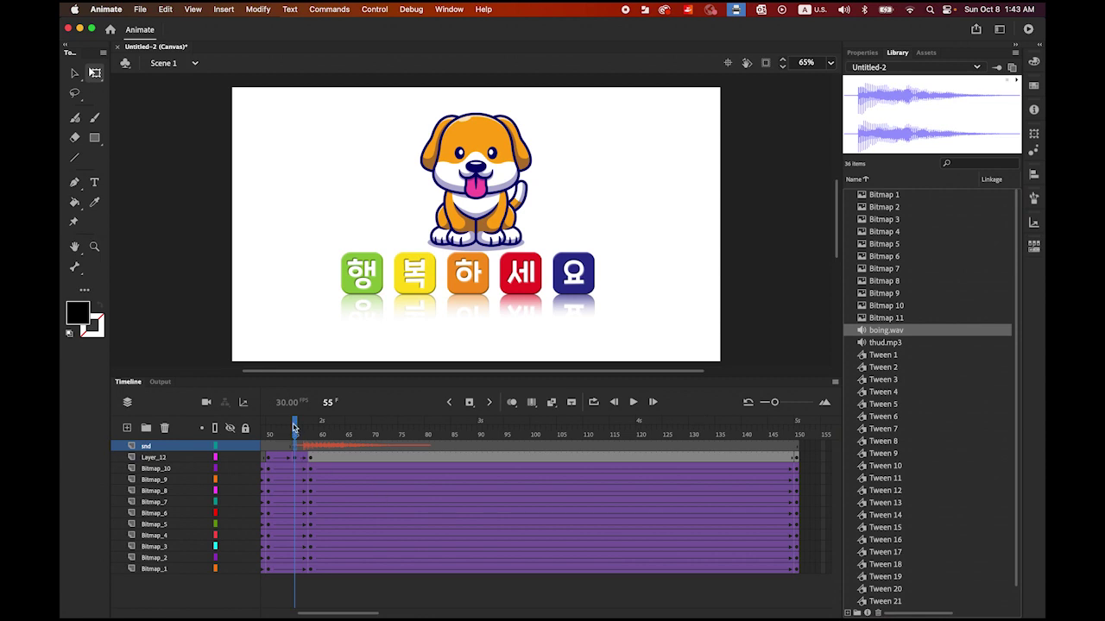
- Play the full animation from frame 1 to check the thud and boing sounds against the motion
drag(296, 428, 108, 436)
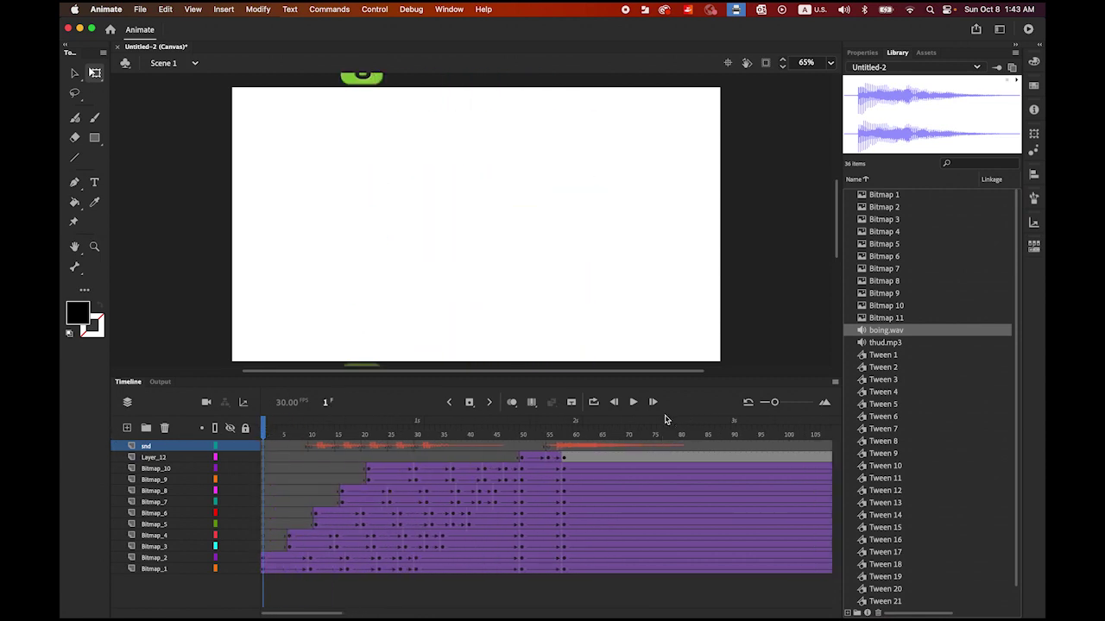
click(633, 403)
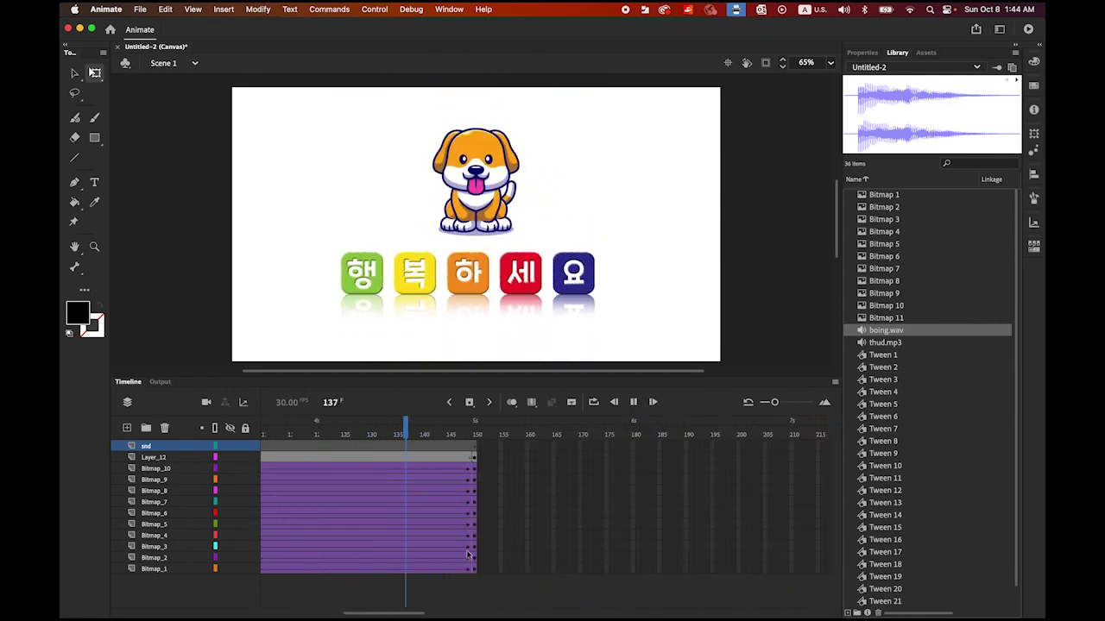
drag(384, 614, 301, 614)
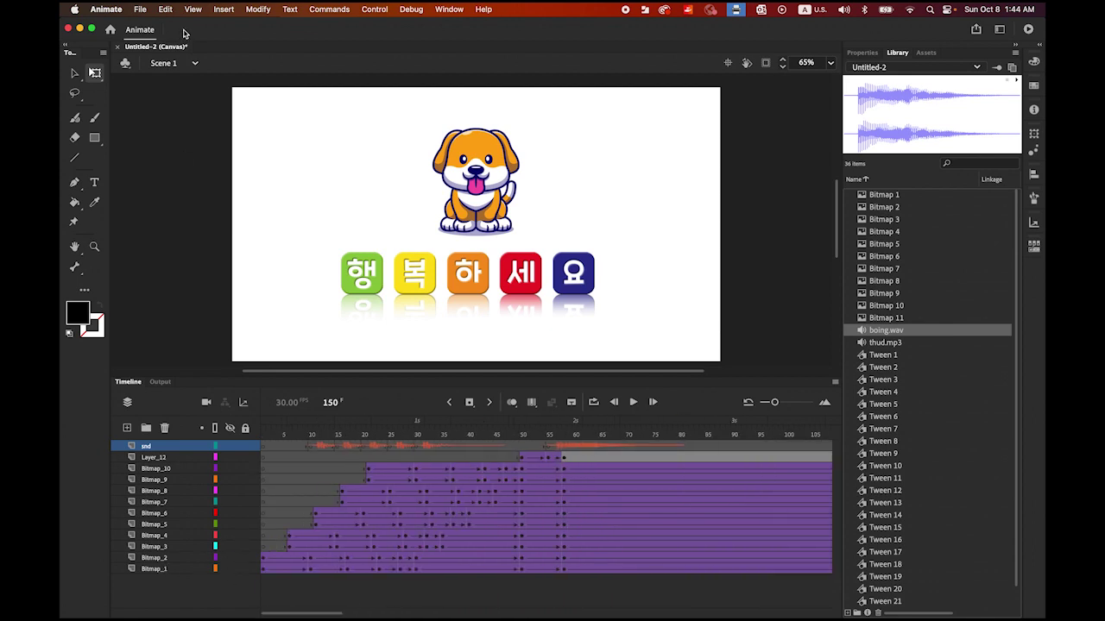
- Save the document as 행복하세요.fla in the 017 folder in Animate Document format, using Korean keyboard input for the name
click(138, 9)
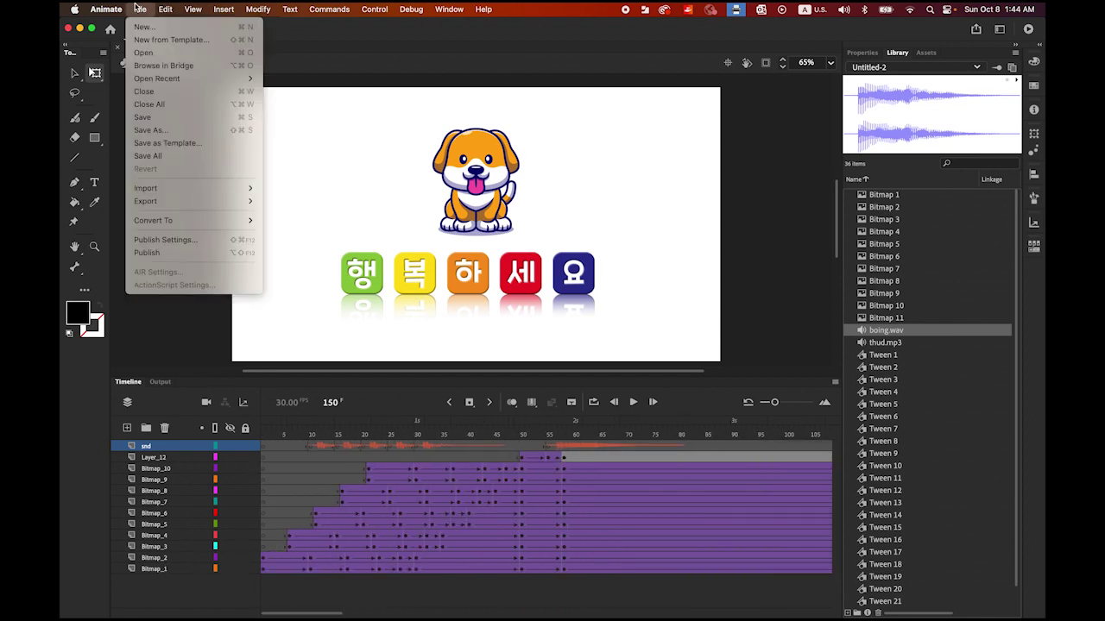
click(186, 129)
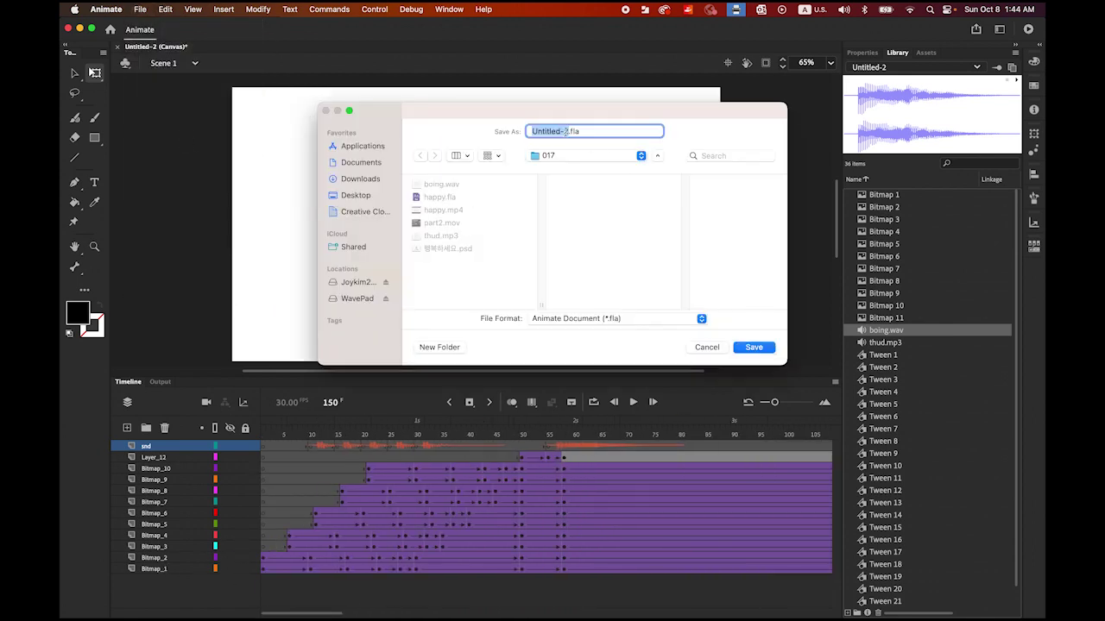
click(812, 9)
click(824, 40)
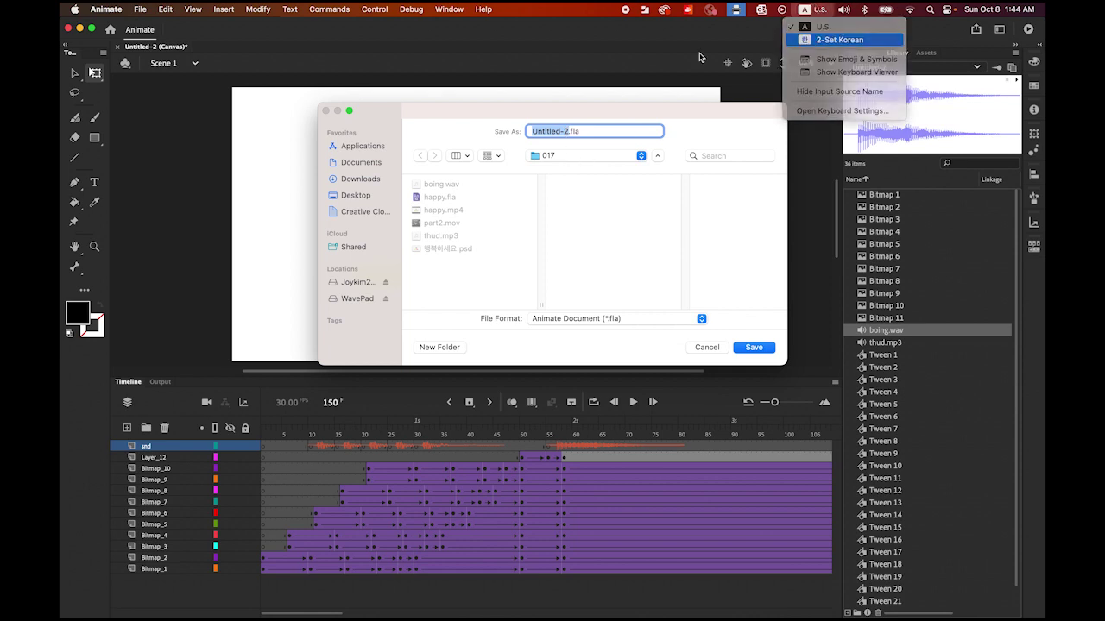
text(해)
text(복하세요)
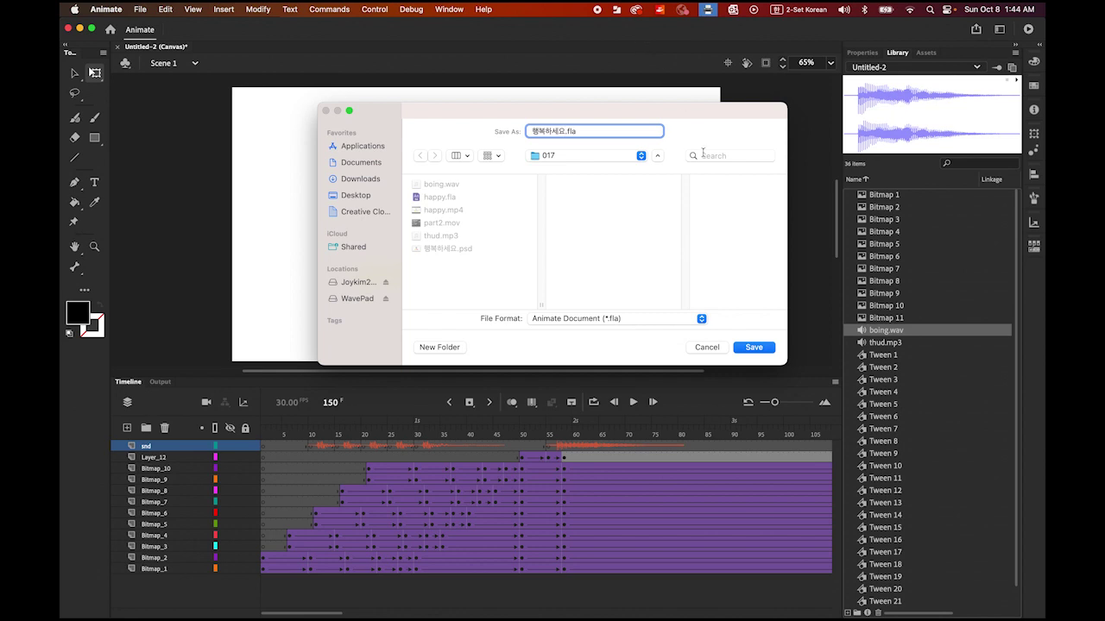
click(753, 347)
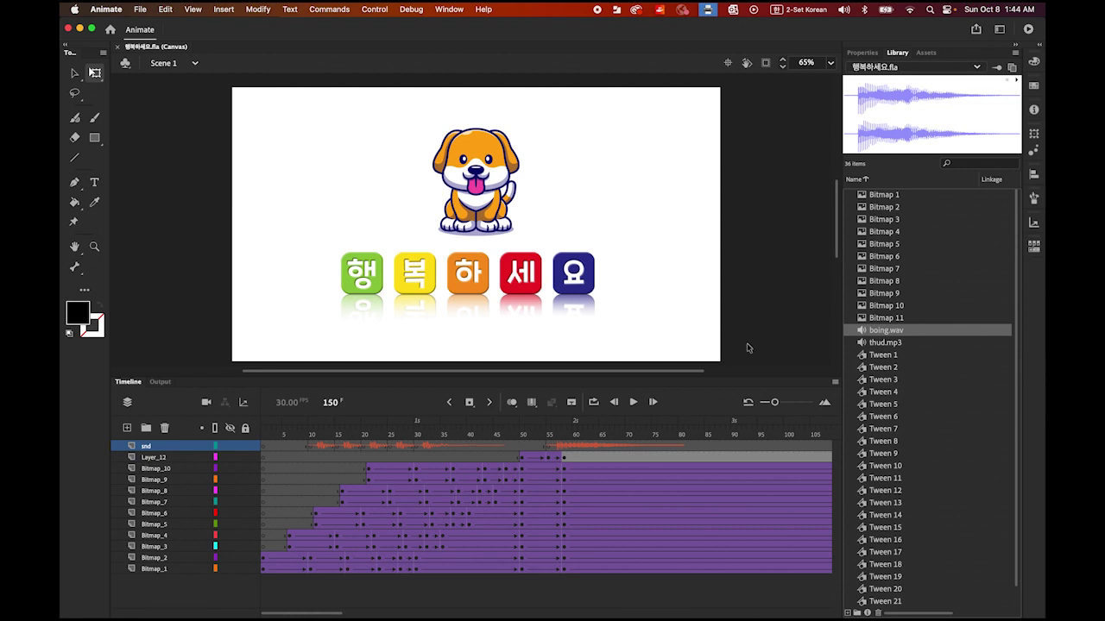
- Switch to Adobe Media Encoder 2023 to view its render queue and return to Animate
mouse_move(906, 615)
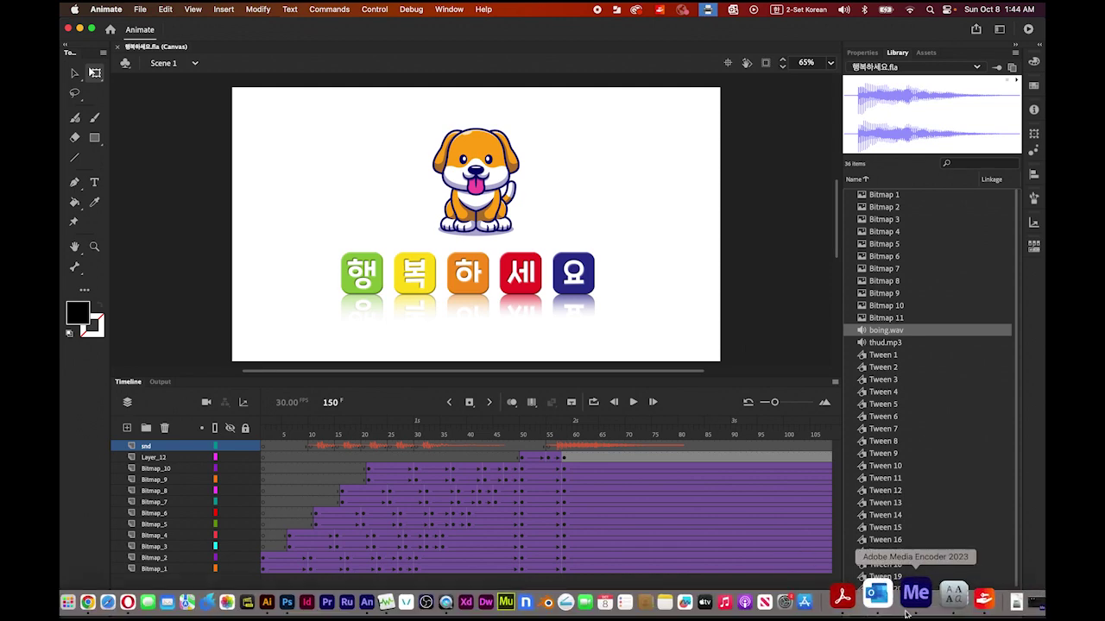
click(913, 596)
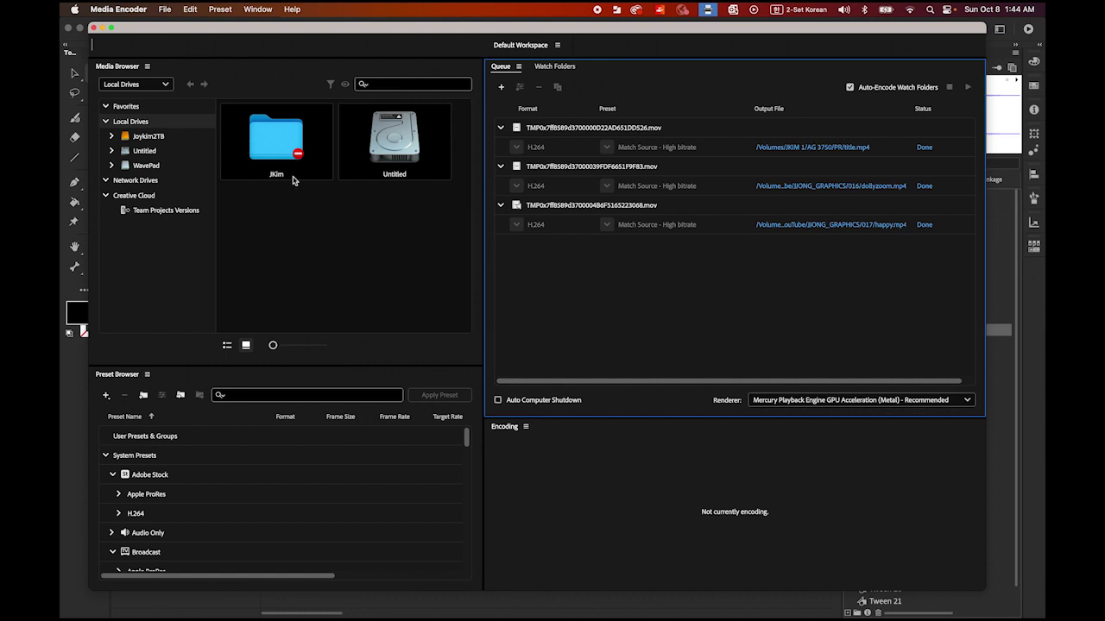
click(65, 425)
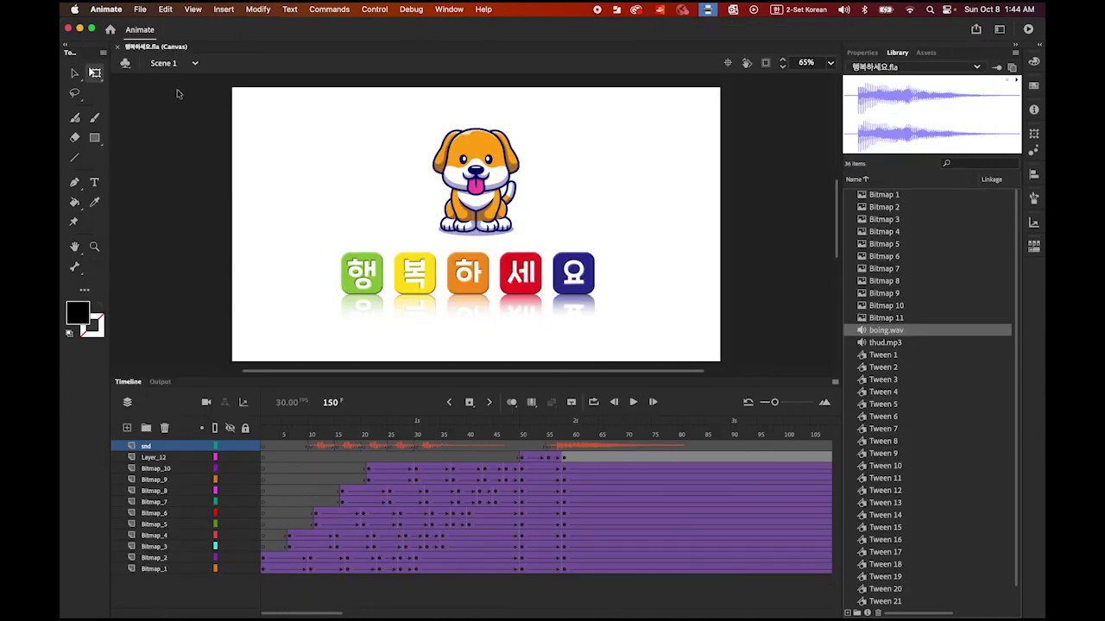
- Export the entire movie as an H.264 video named 행복하세요 in the 017 folder, with the Adobe Media Encoder render queue starting immediately
click(141, 10)
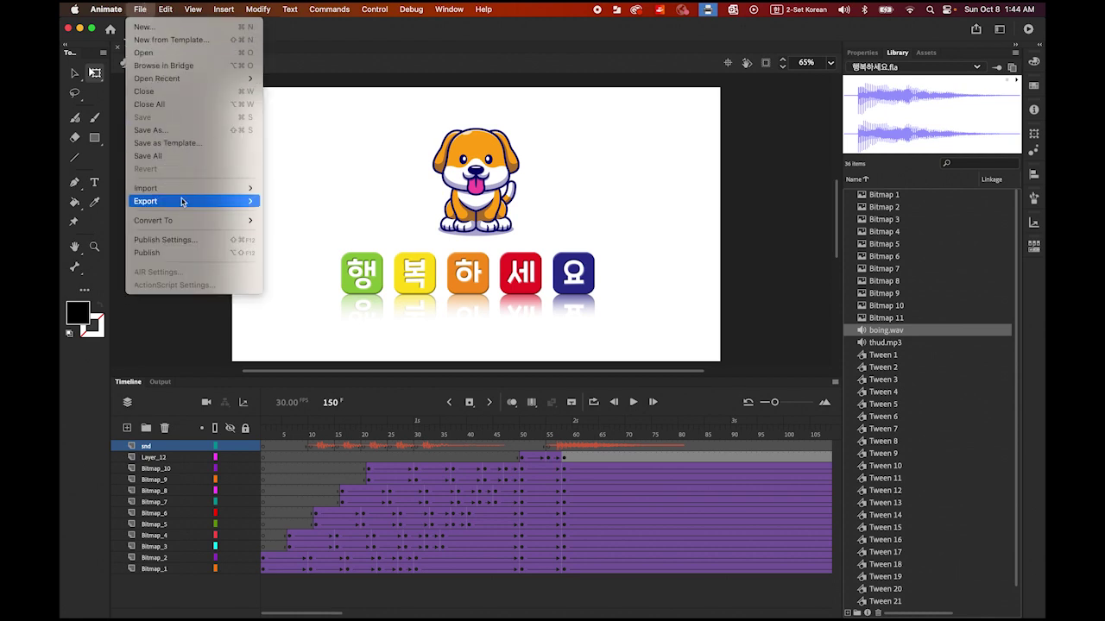
mouse_move(183, 203)
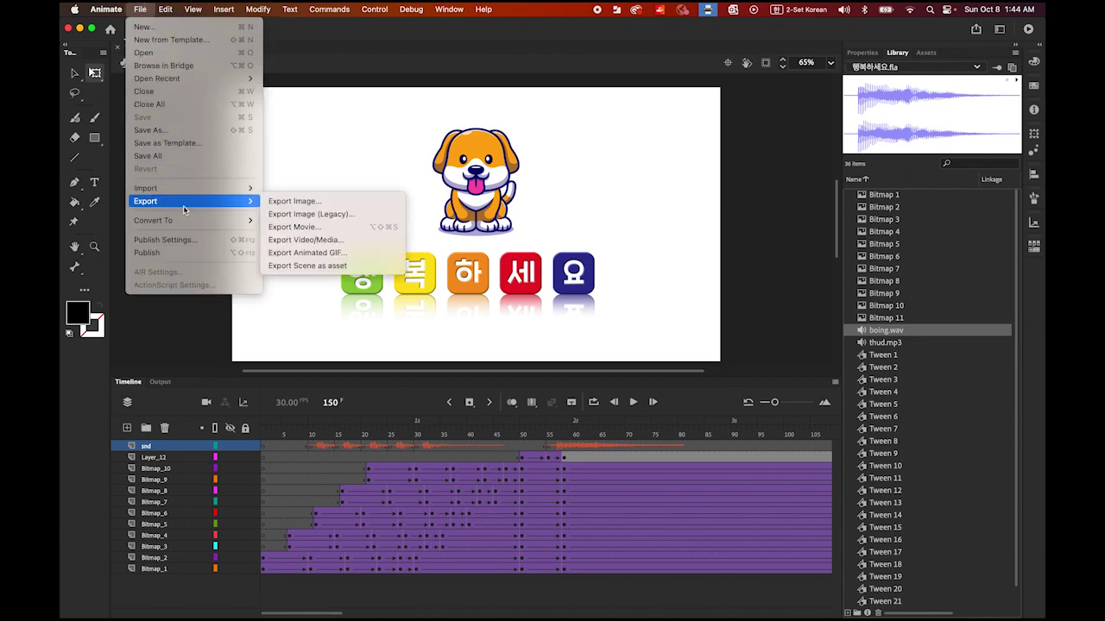
click(335, 240)
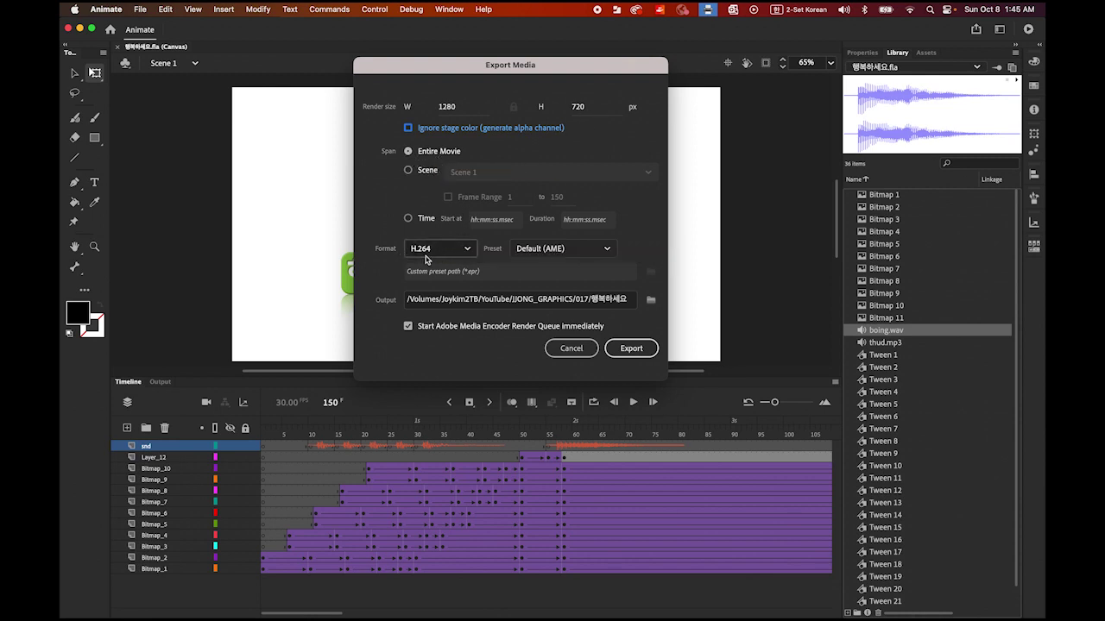
click(650, 301)
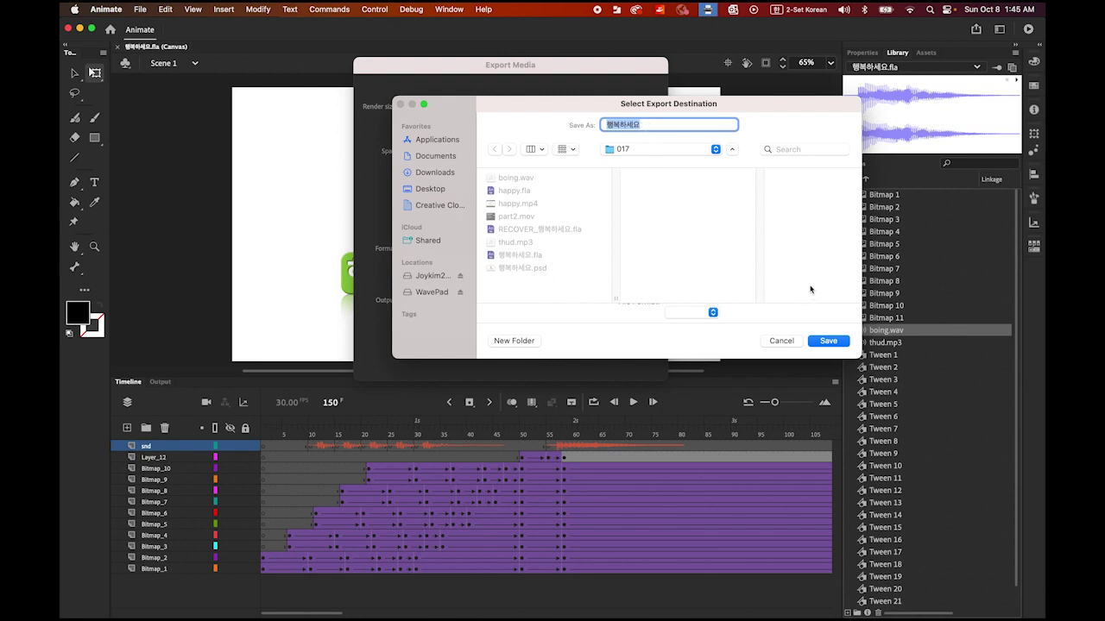
click(829, 341)
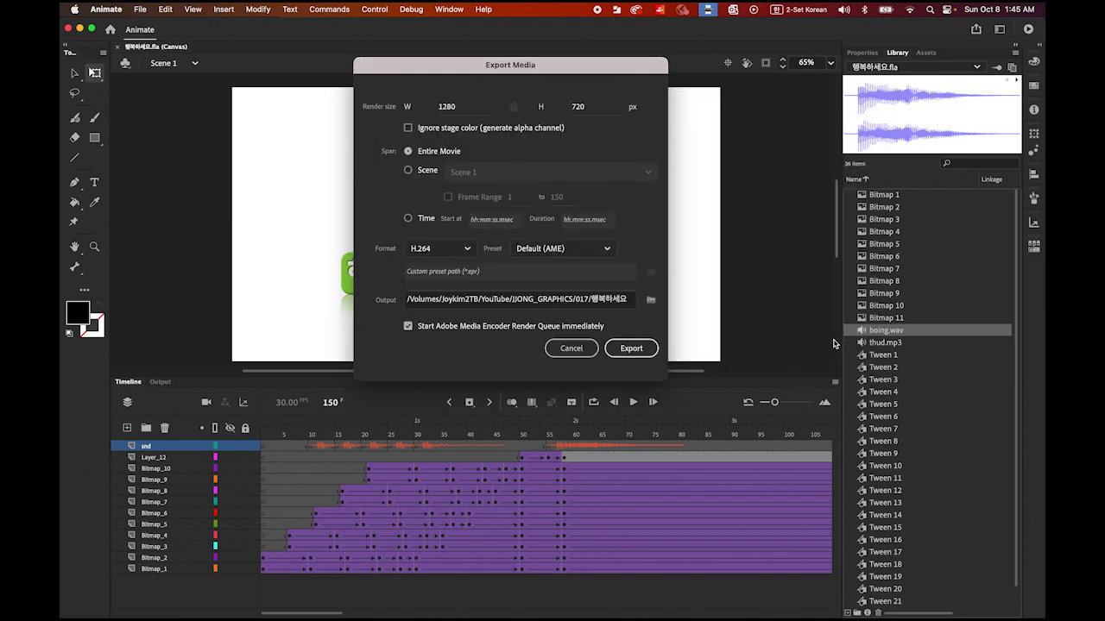
click(408, 327)
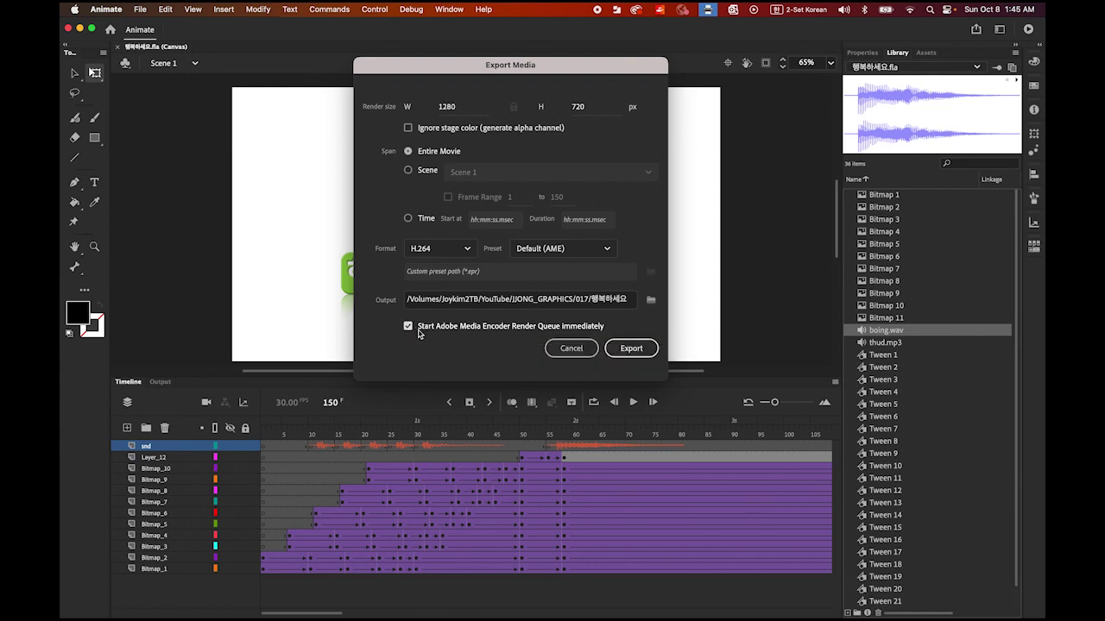
click(414, 331)
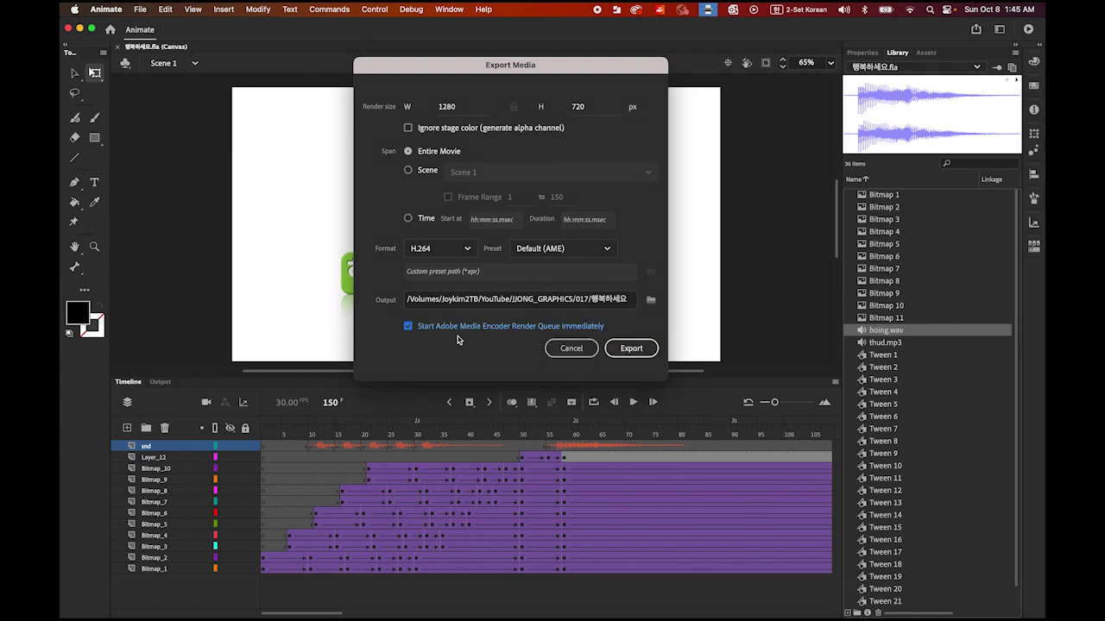
click(630, 348)
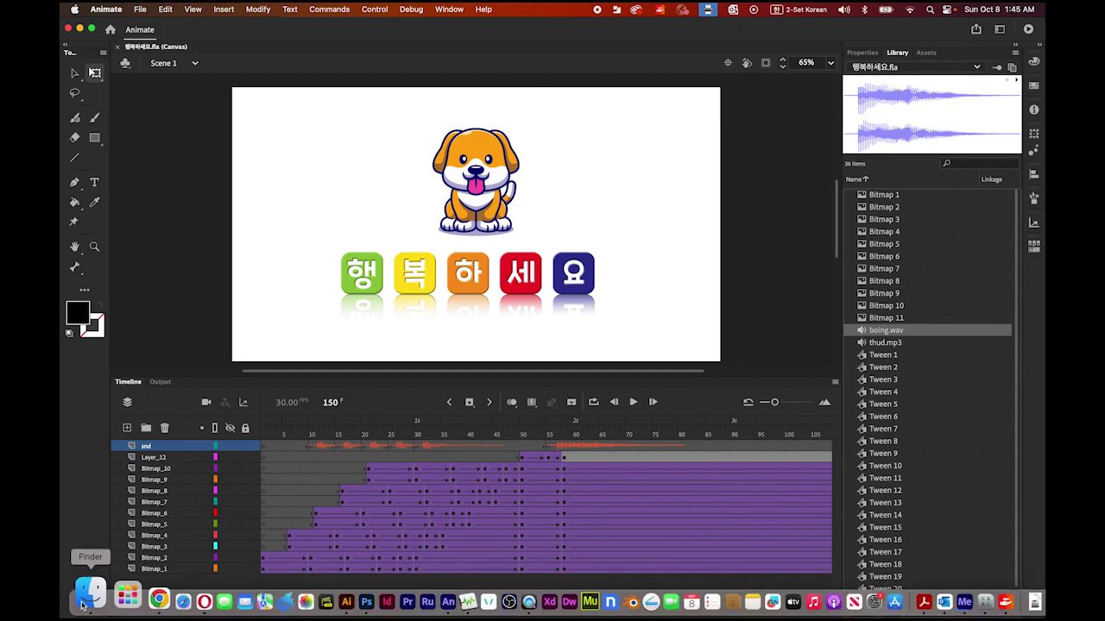
- Switch to Finder, open the exported 행복하세요.mp4 from the 017 folder in QuickTime Player and play it twice to check it
click(83, 599)
drag(713, 126, 423, 72)
click(531, 275)
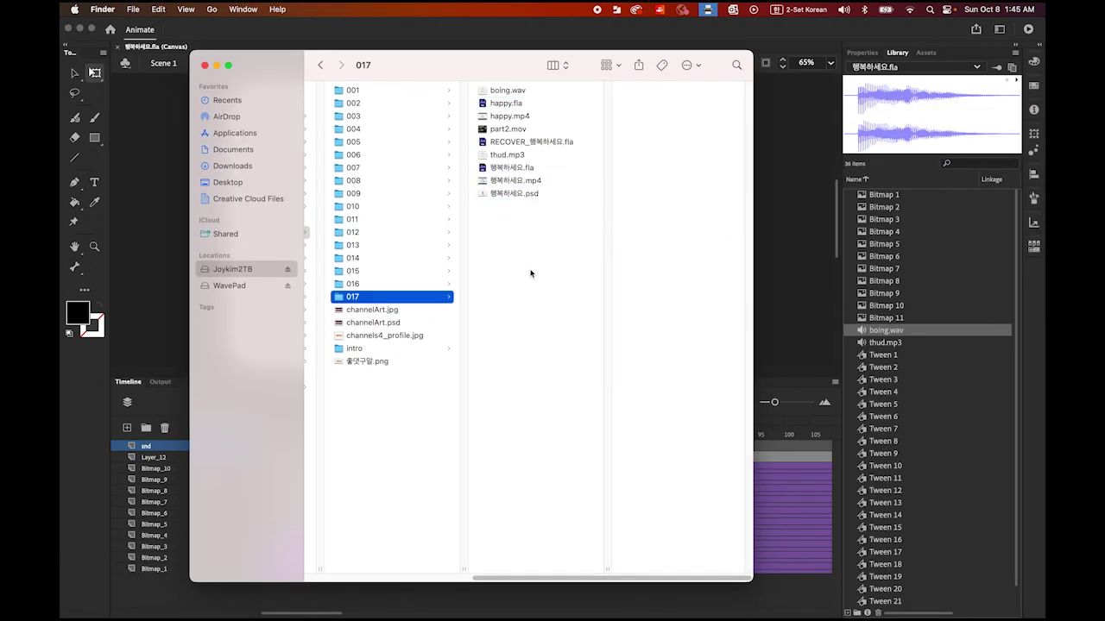
click(530, 182)
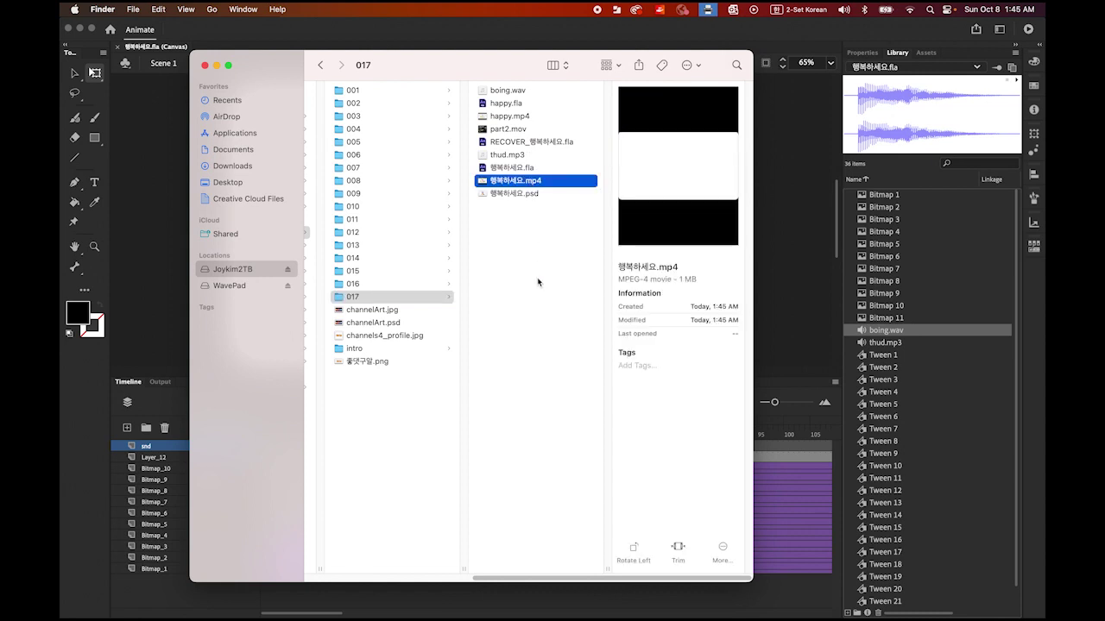
double_click(483, 182)
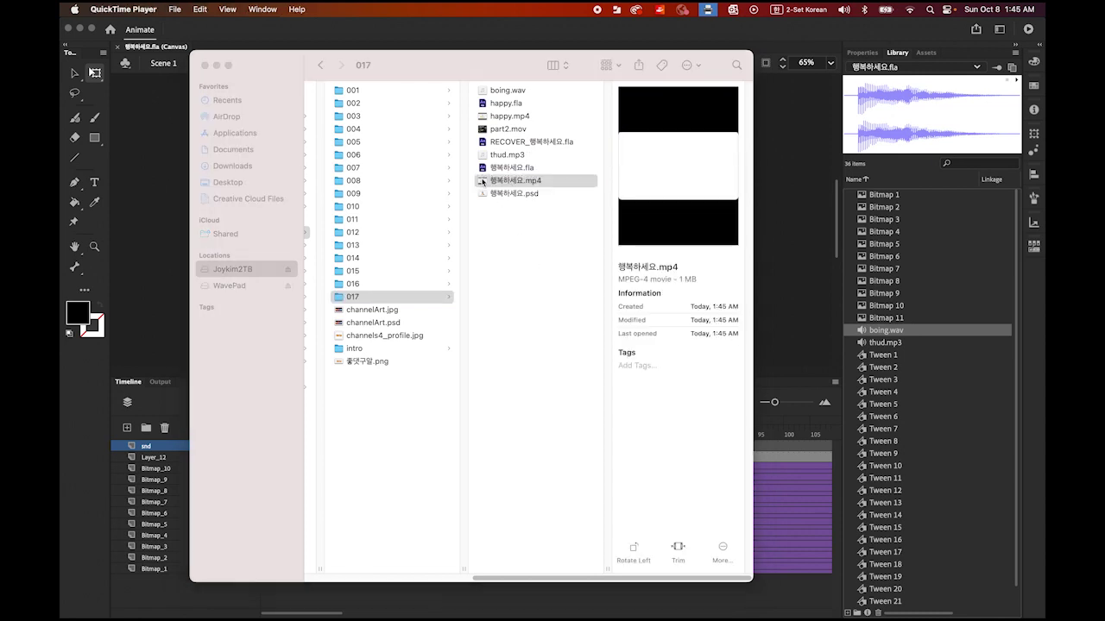
drag(509, 371, 746, 429)
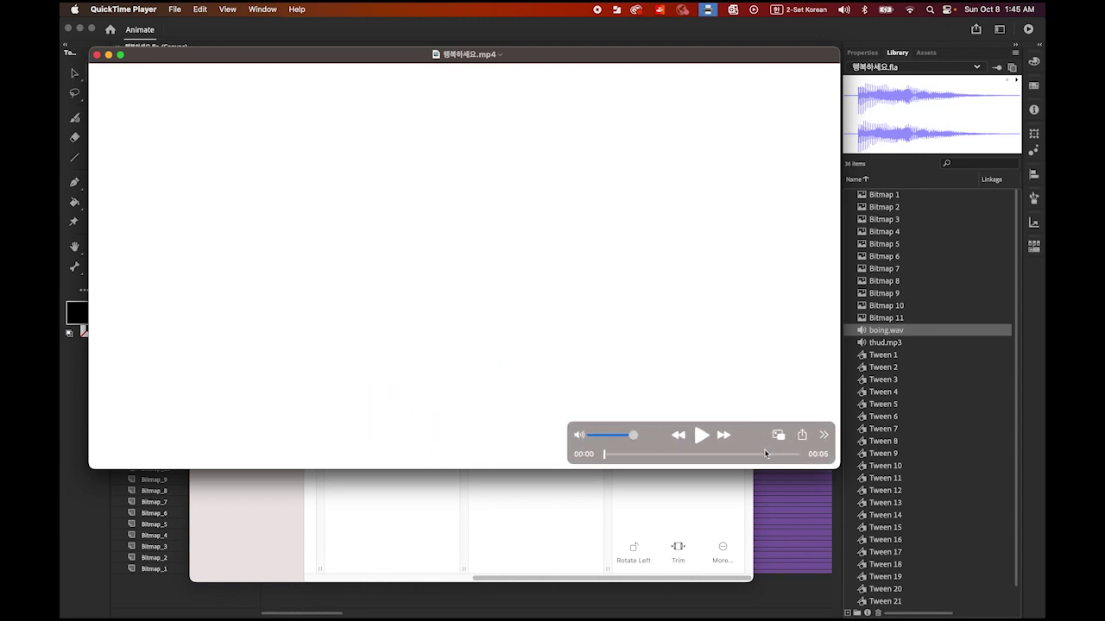
click(700, 435)
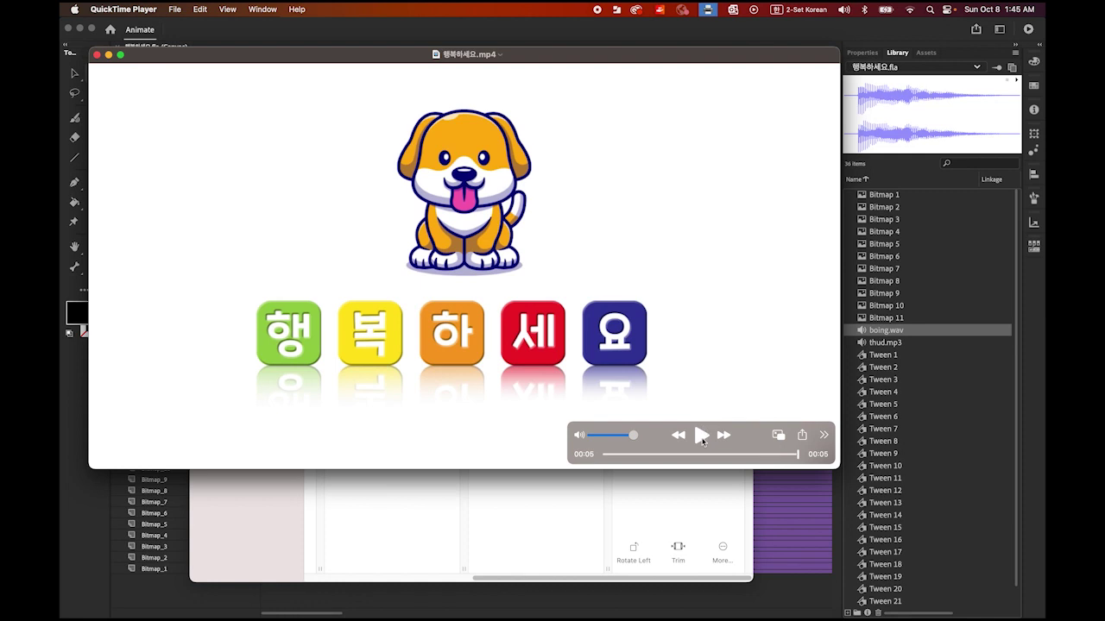
click(702, 437)
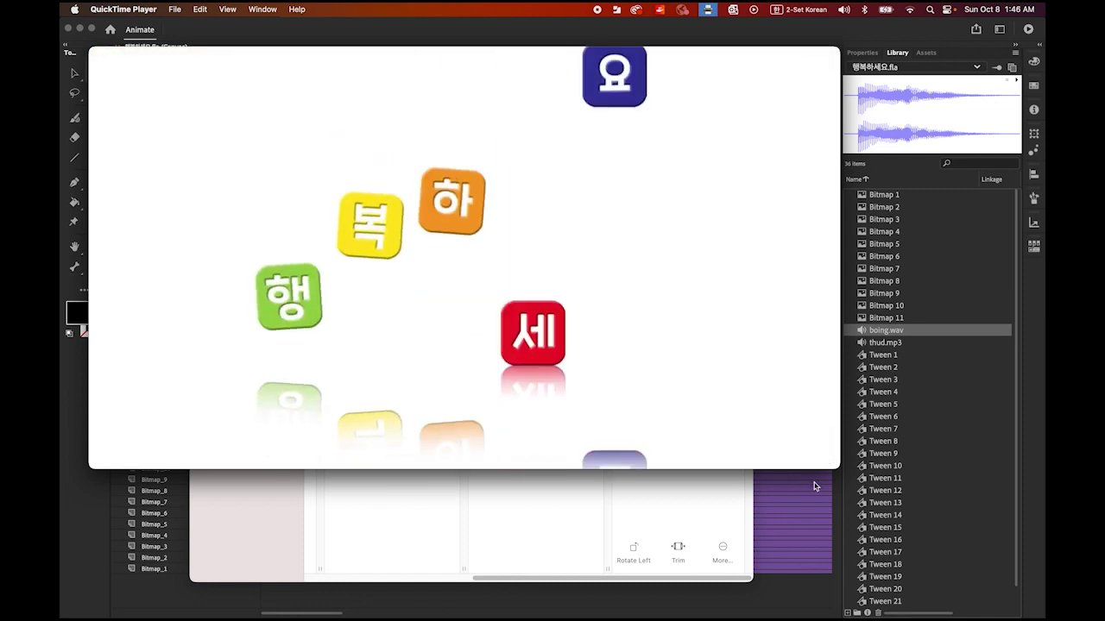